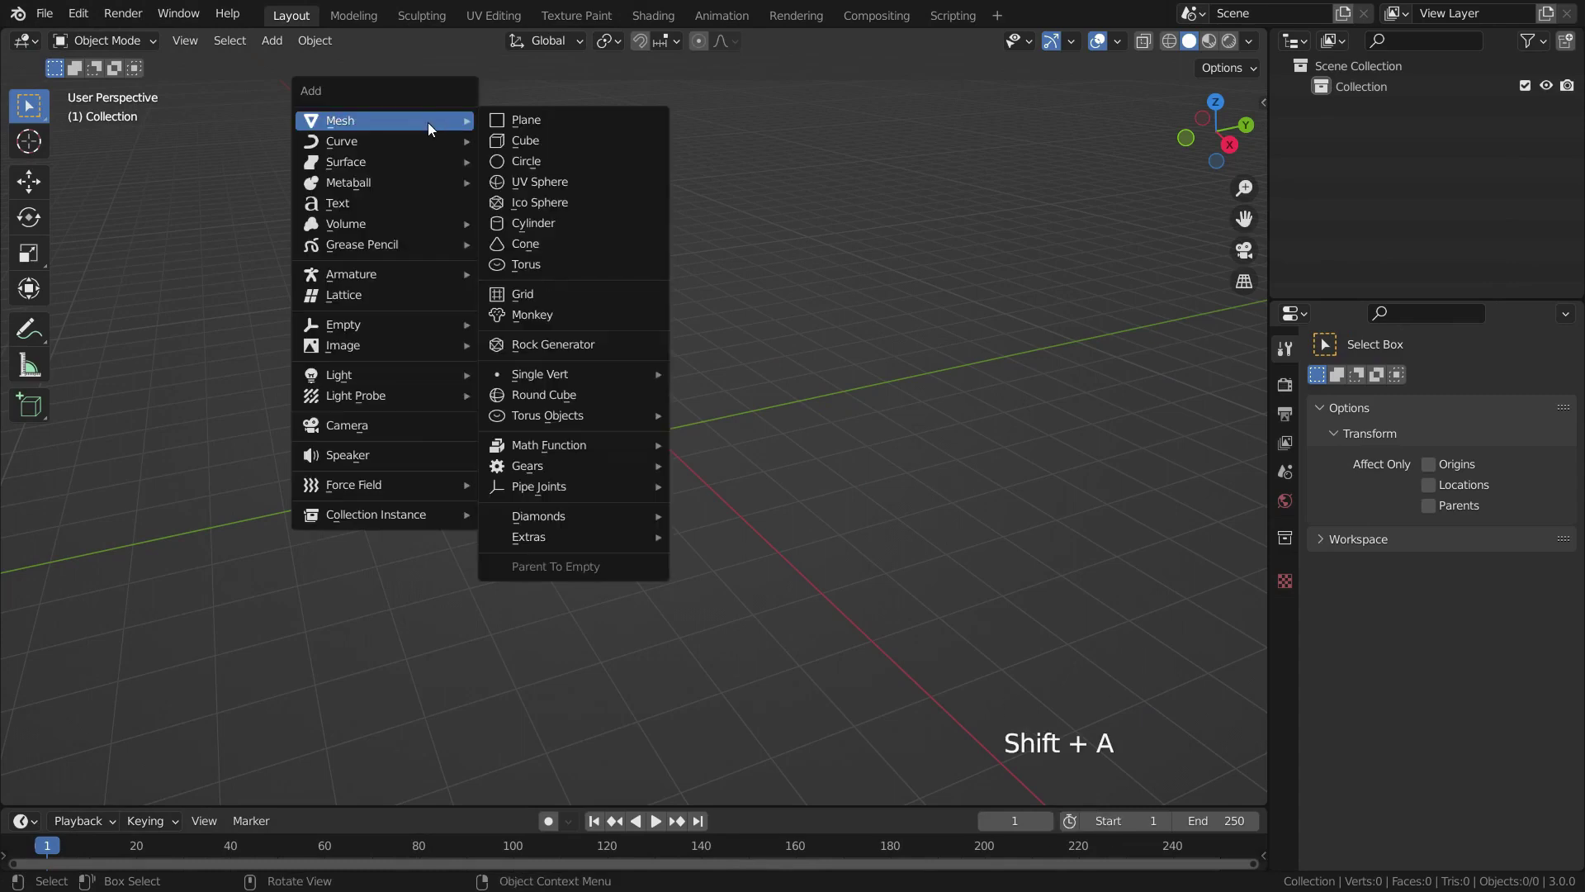
# Step: Add a Bezier circle at the origin and scale it up to a large ring
pyautogui.moveTo(370, 146)
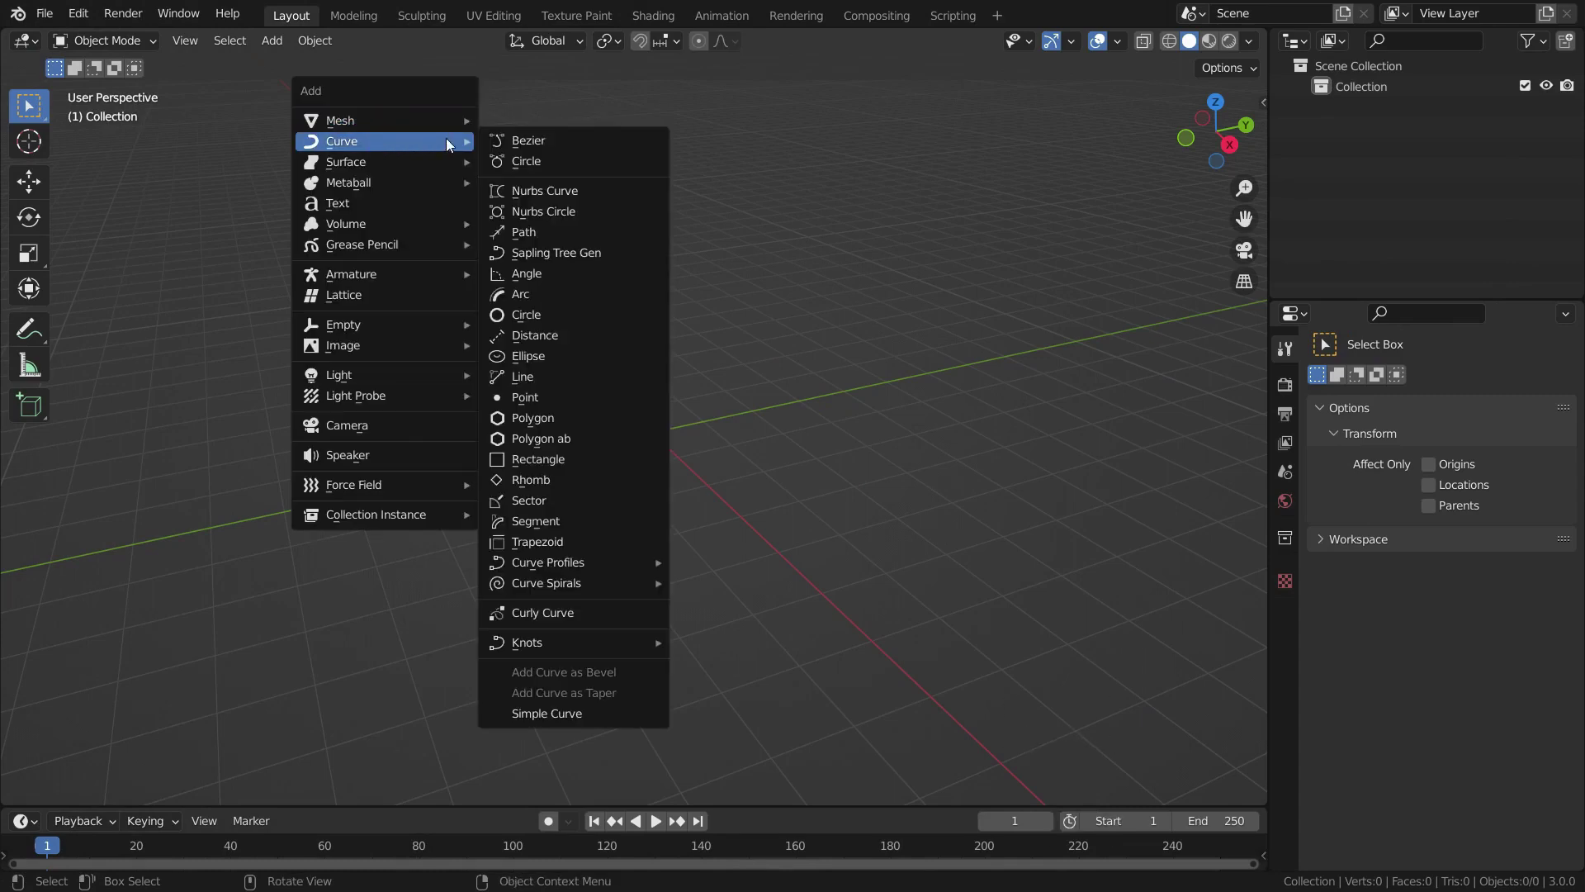
pyautogui.click(544, 162)
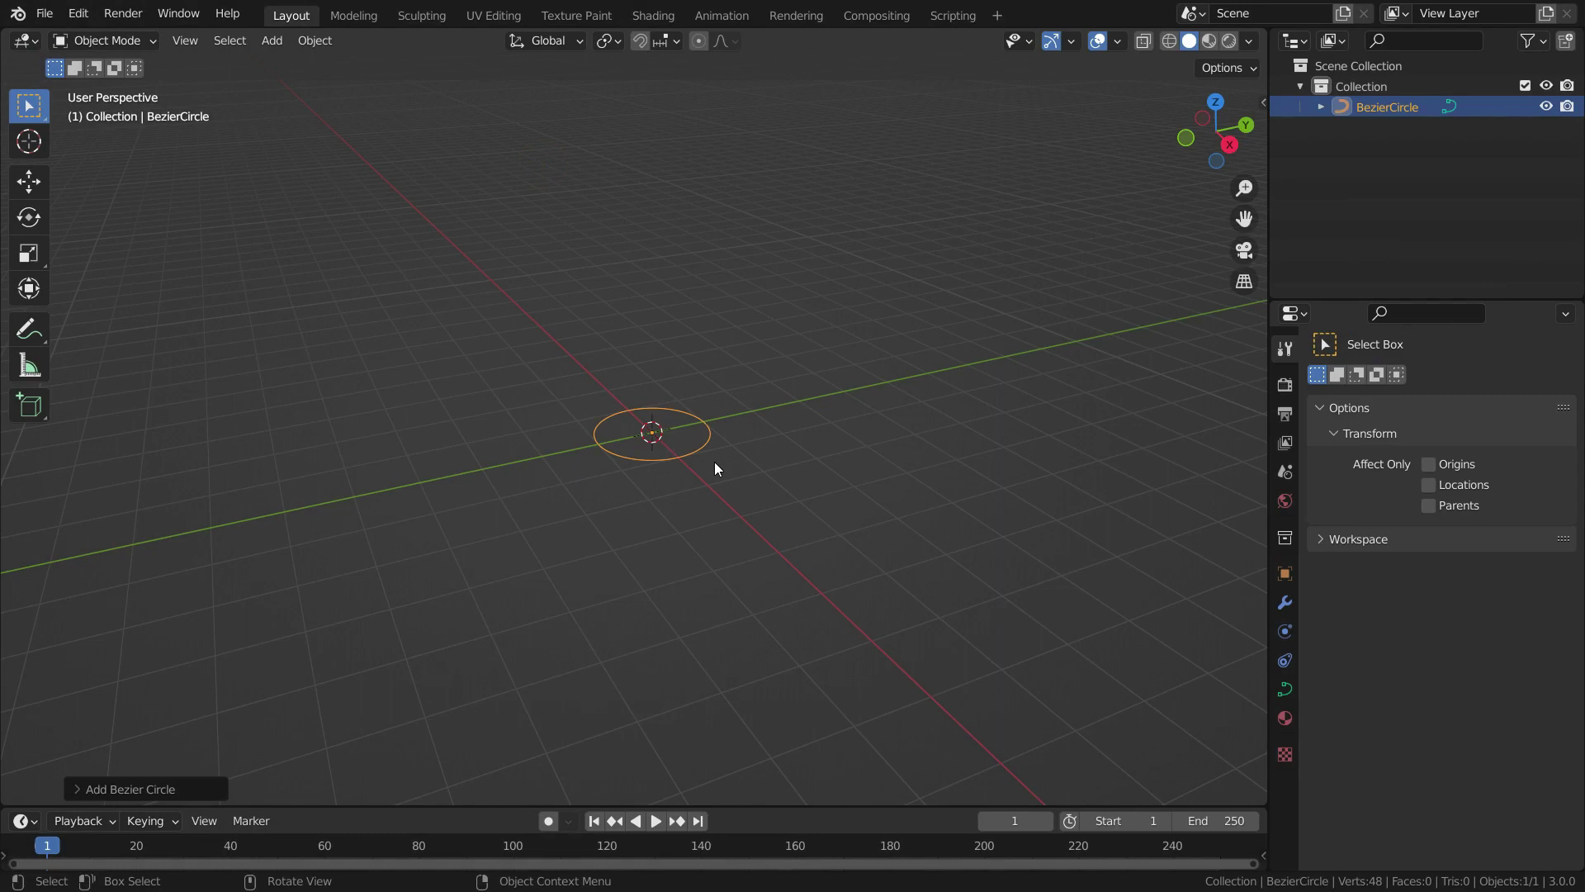
pyautogui.press('s')
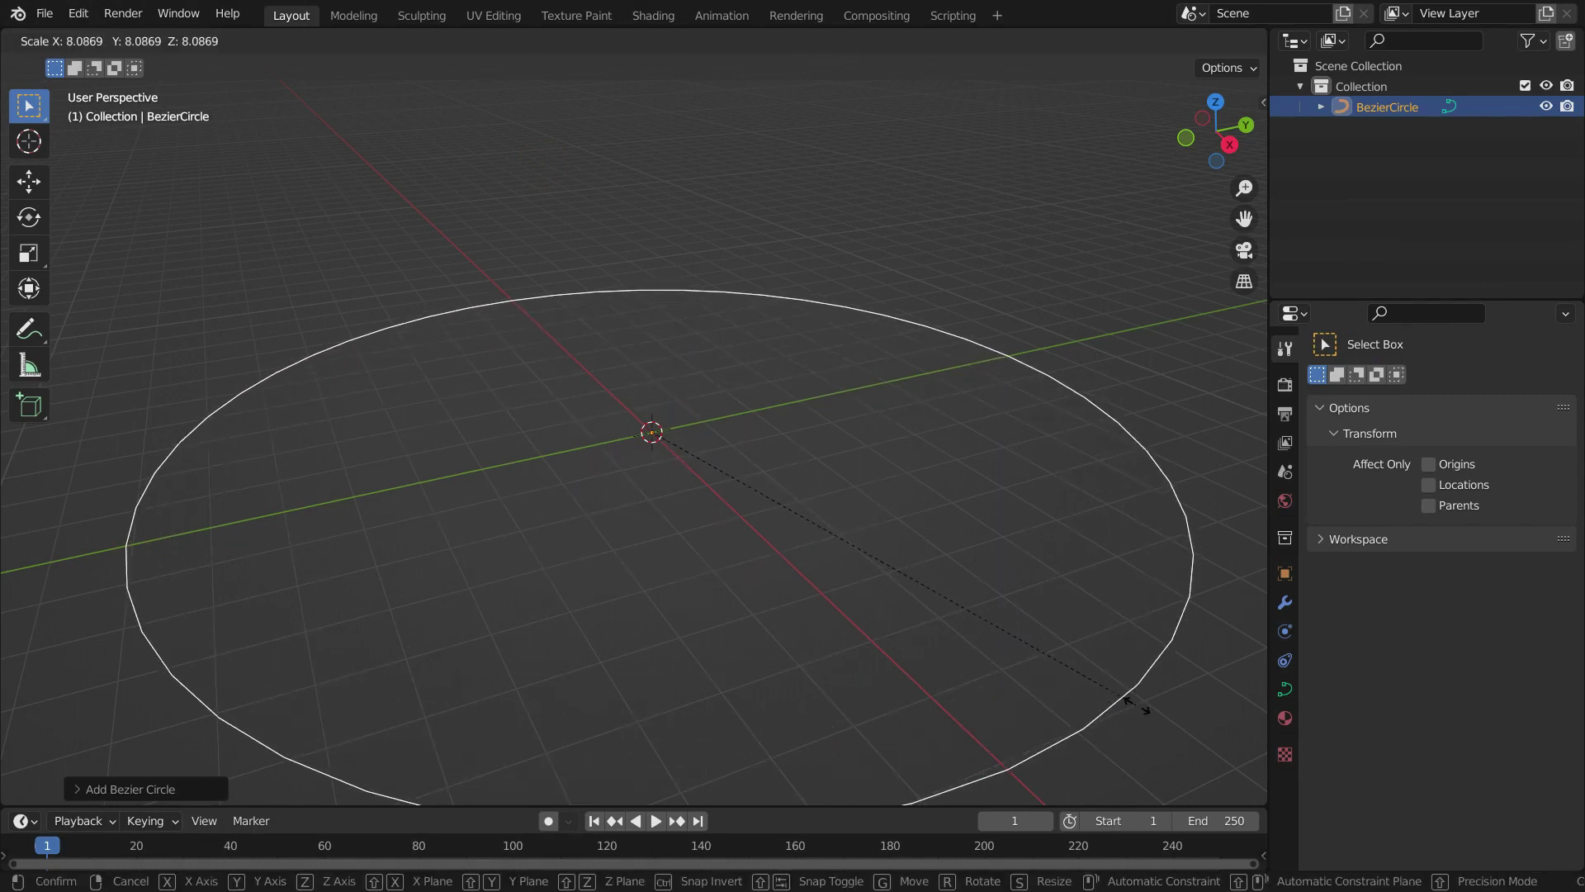
pyautogui.click(1147, 708)
pyautogui.scroll(-3, 662, 393)
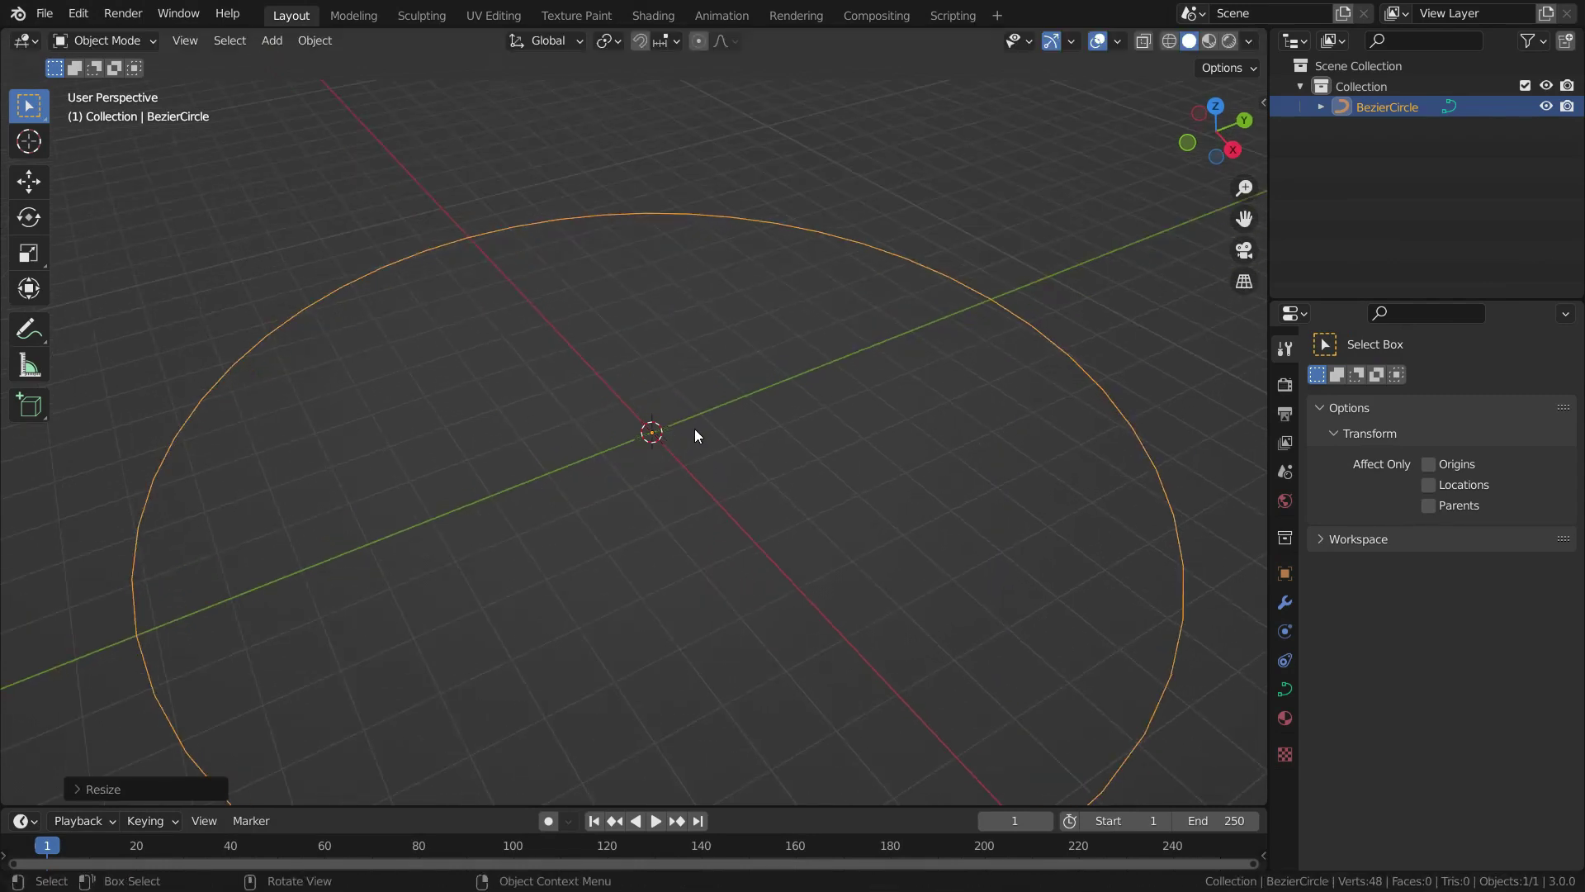
pyautogui.moveTo(695, 428); pyautogui.dragTo(666, 411, button='middle')
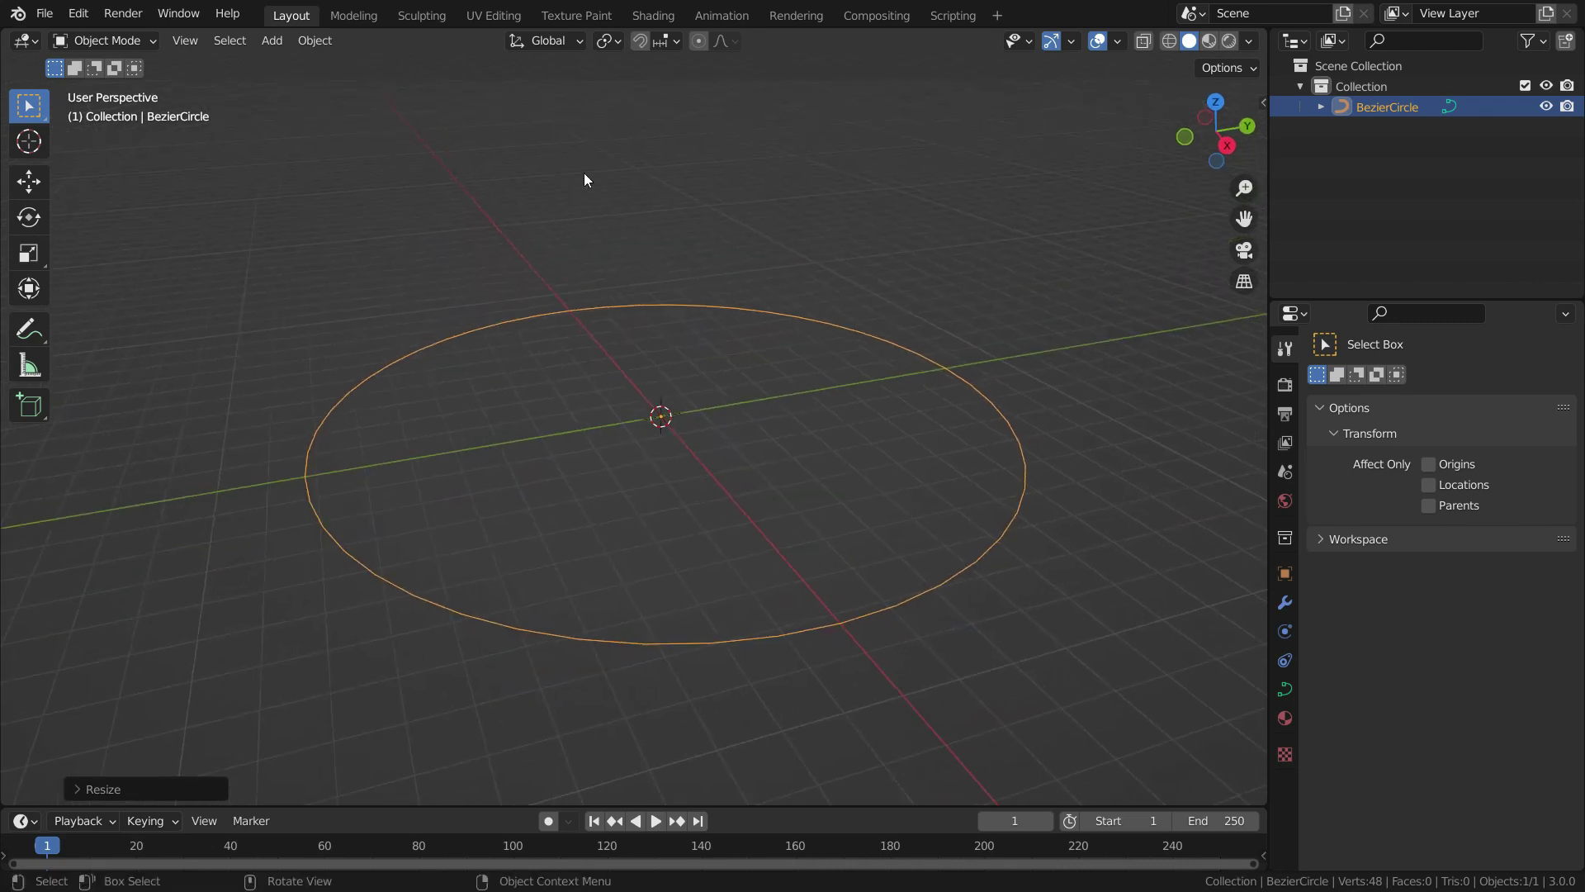
# Step: Add a plane named Emitter, rotate it 90° about Y, and start moving it along Y
pyautogui.hotkey('shift', 'a')
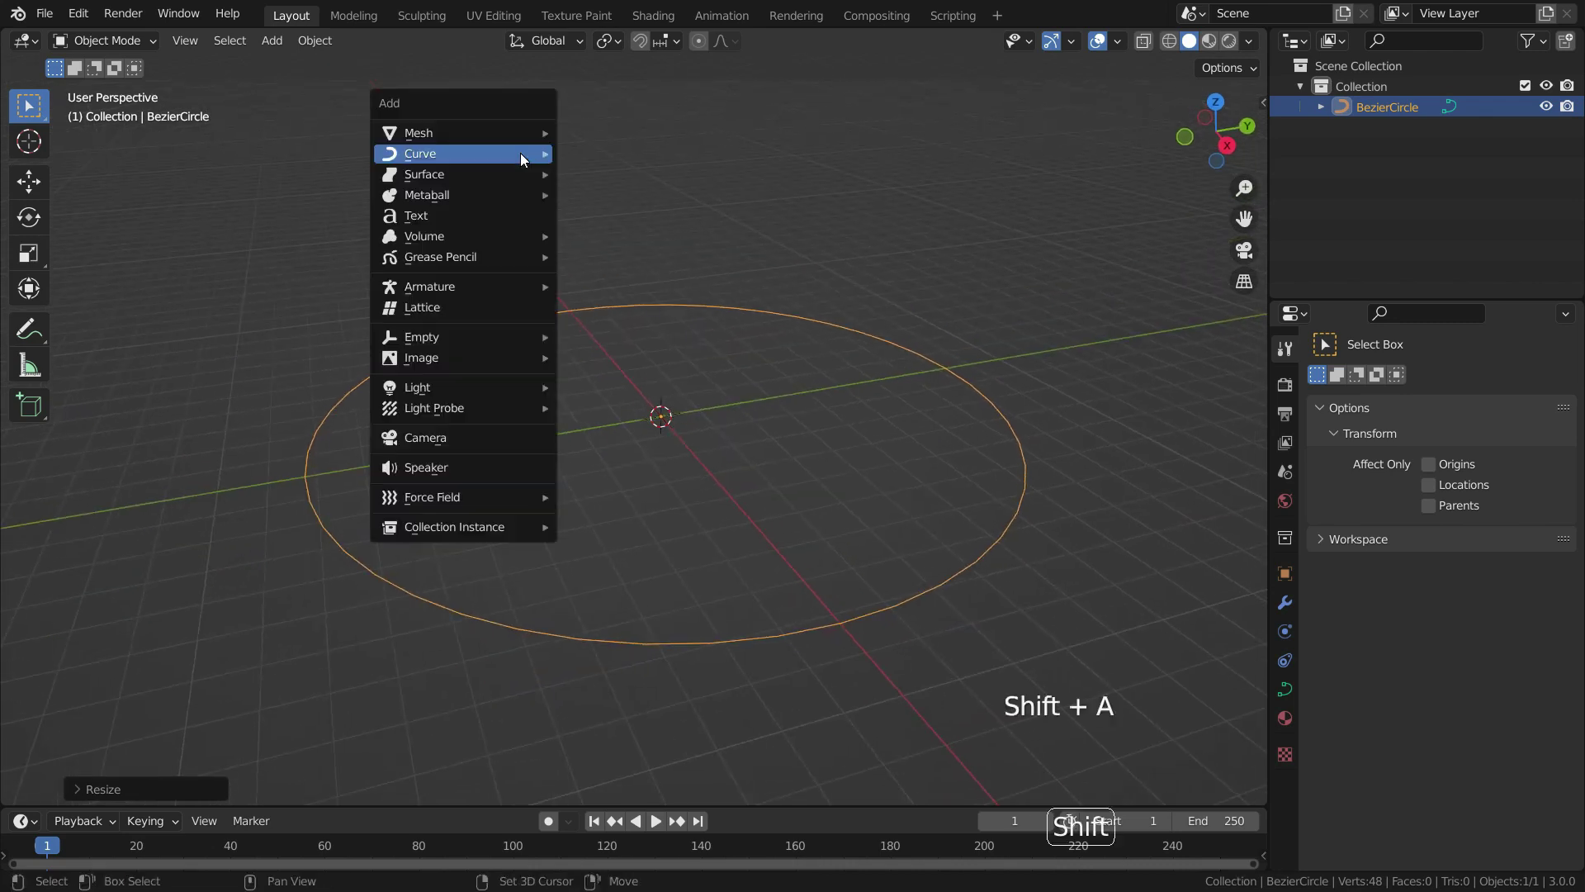
pyautogui.moveTo(549, 139)
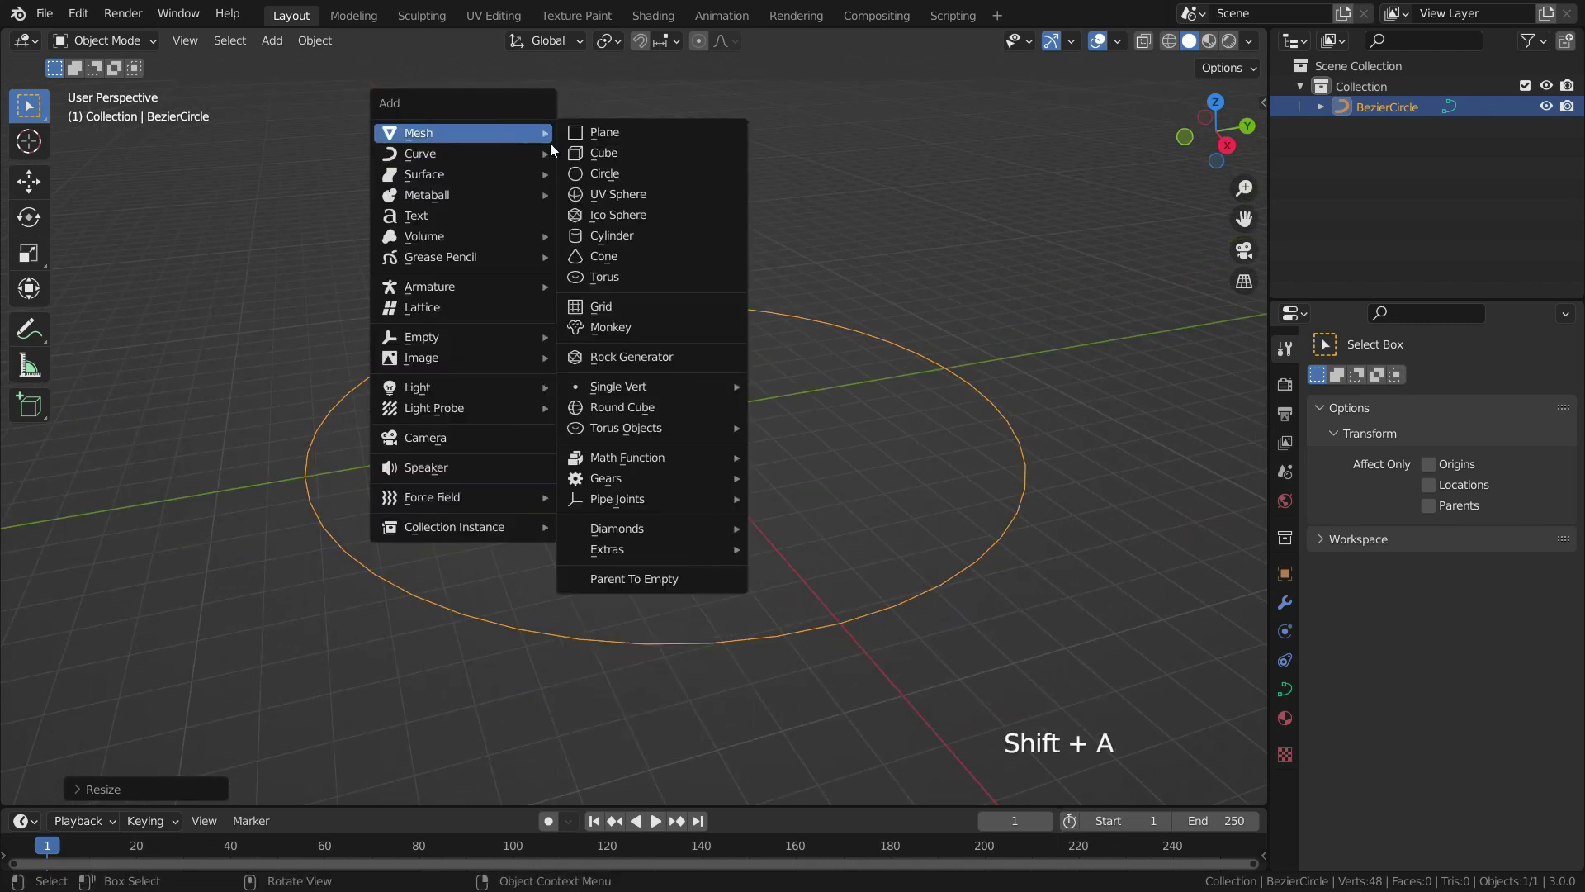
pyautogui.click(624, 133)
pyautogui.scroll(3, 656, 405)
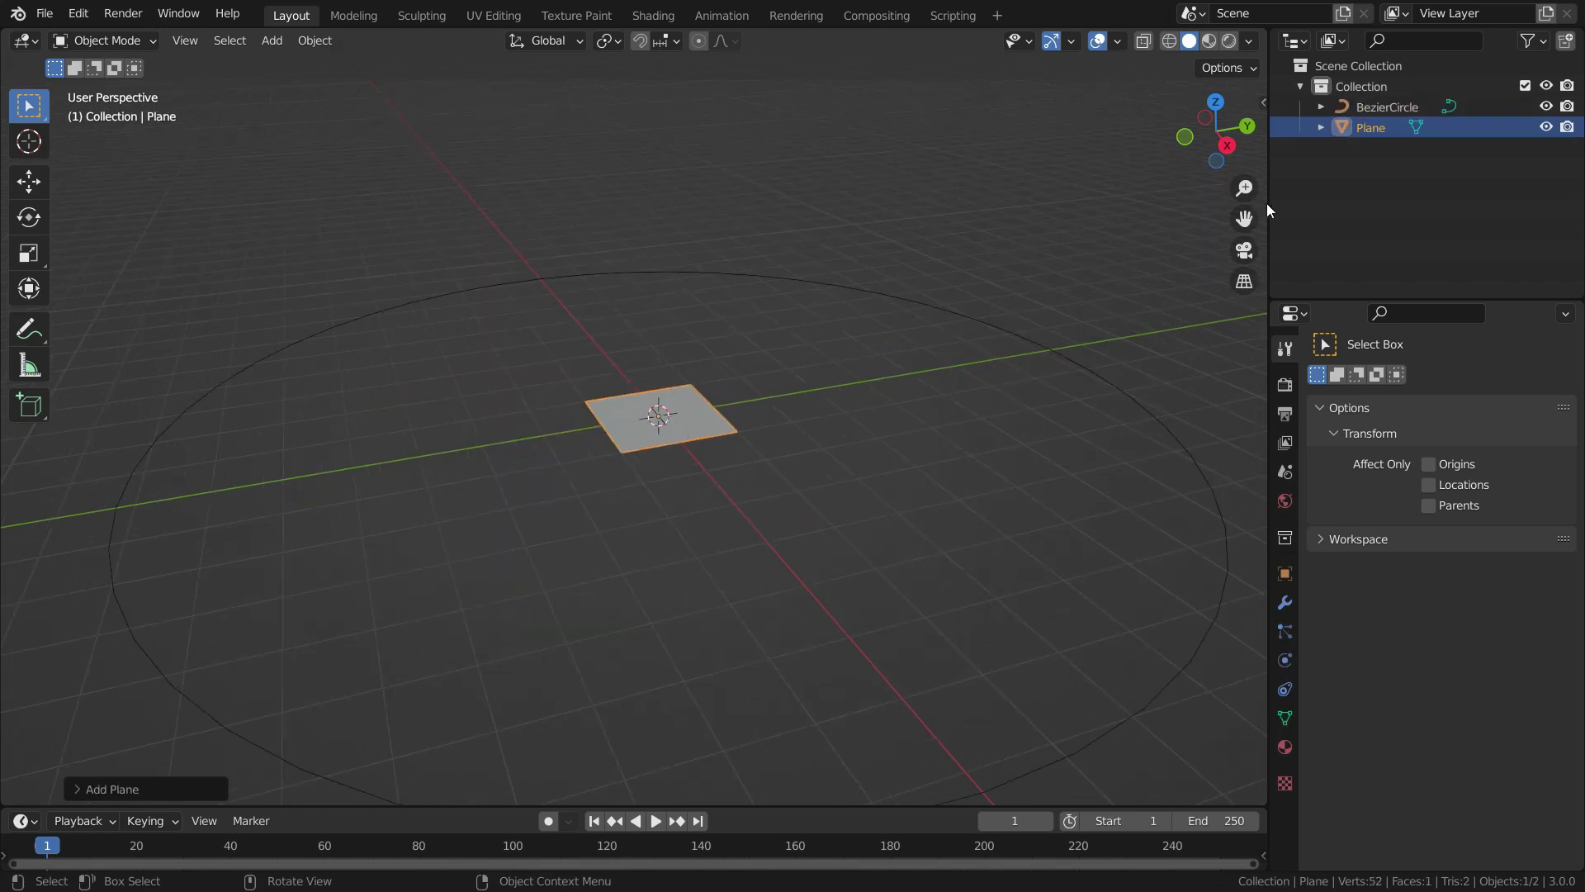
pyautogui.doubleClick(1370, 128)
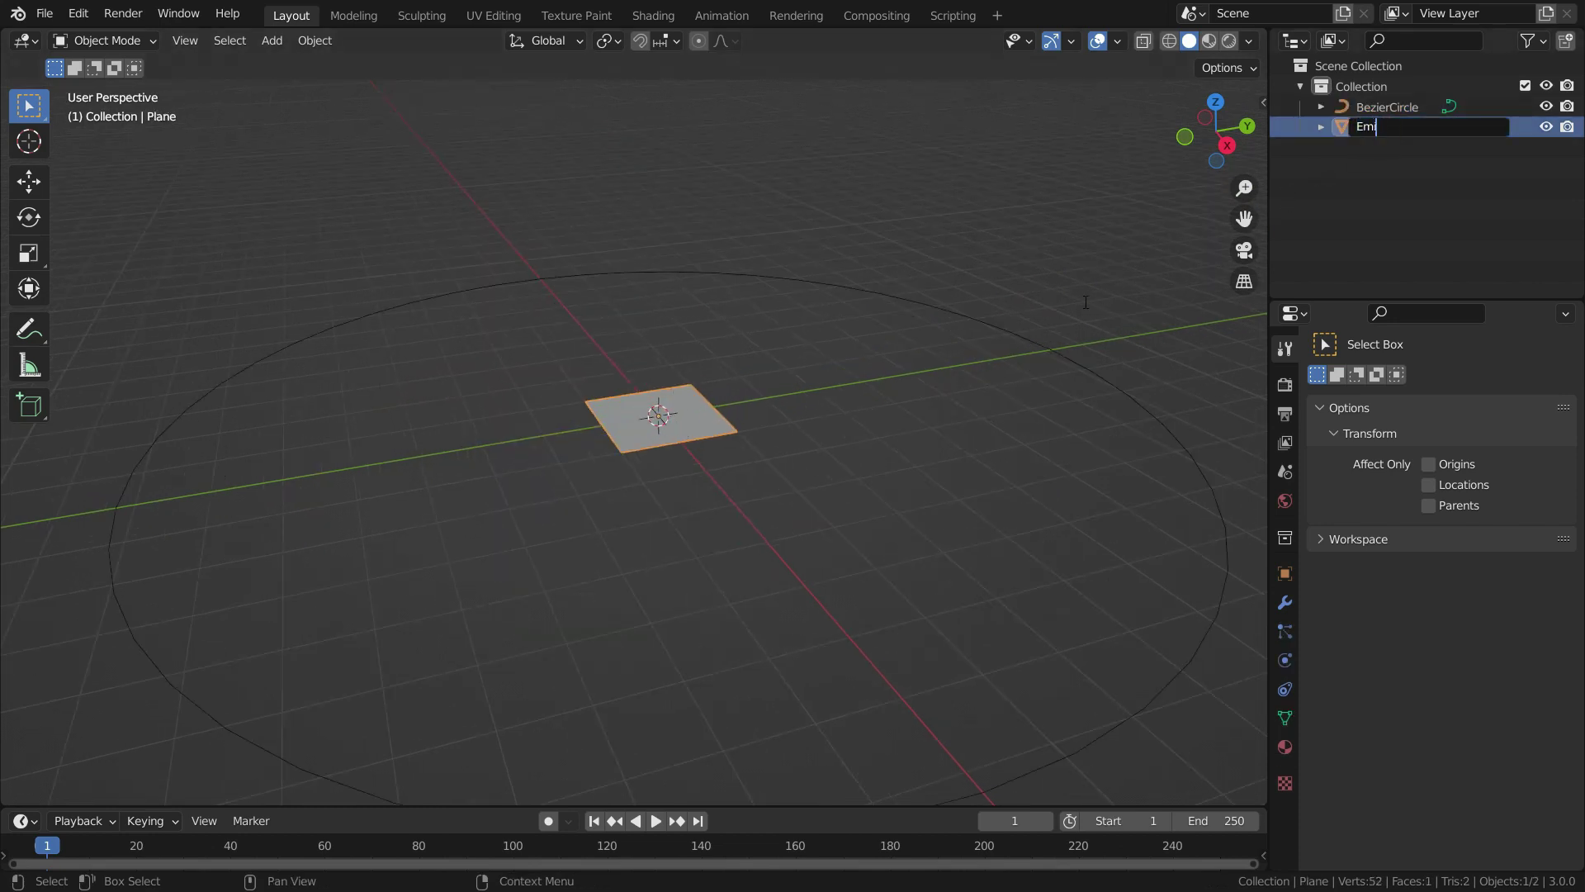
pyautogui.press('Return')
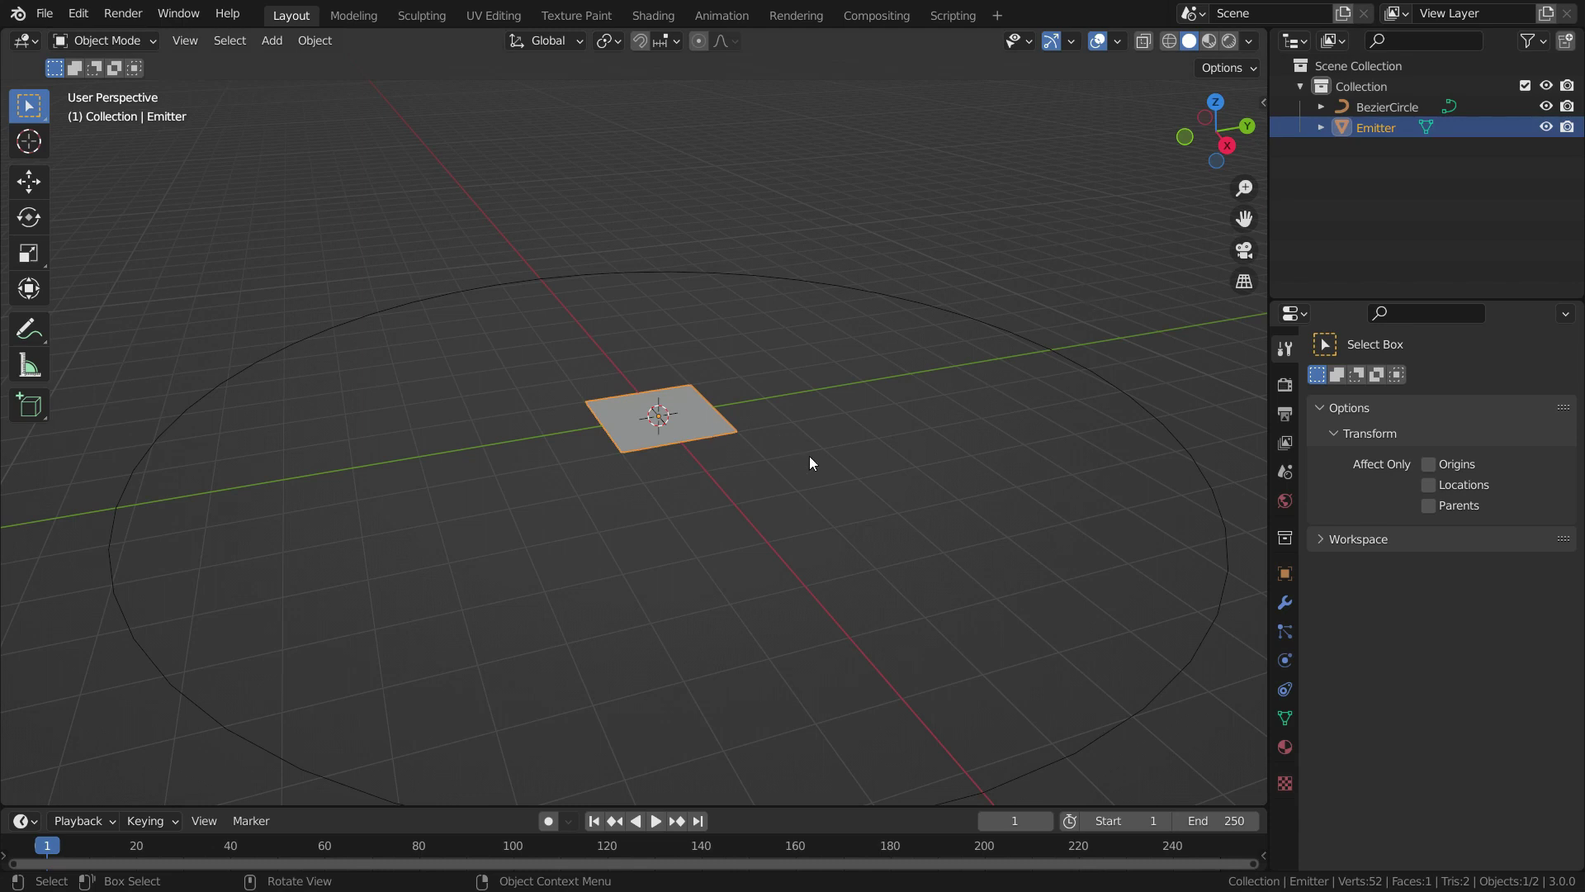
pyautogui.write('ry90')
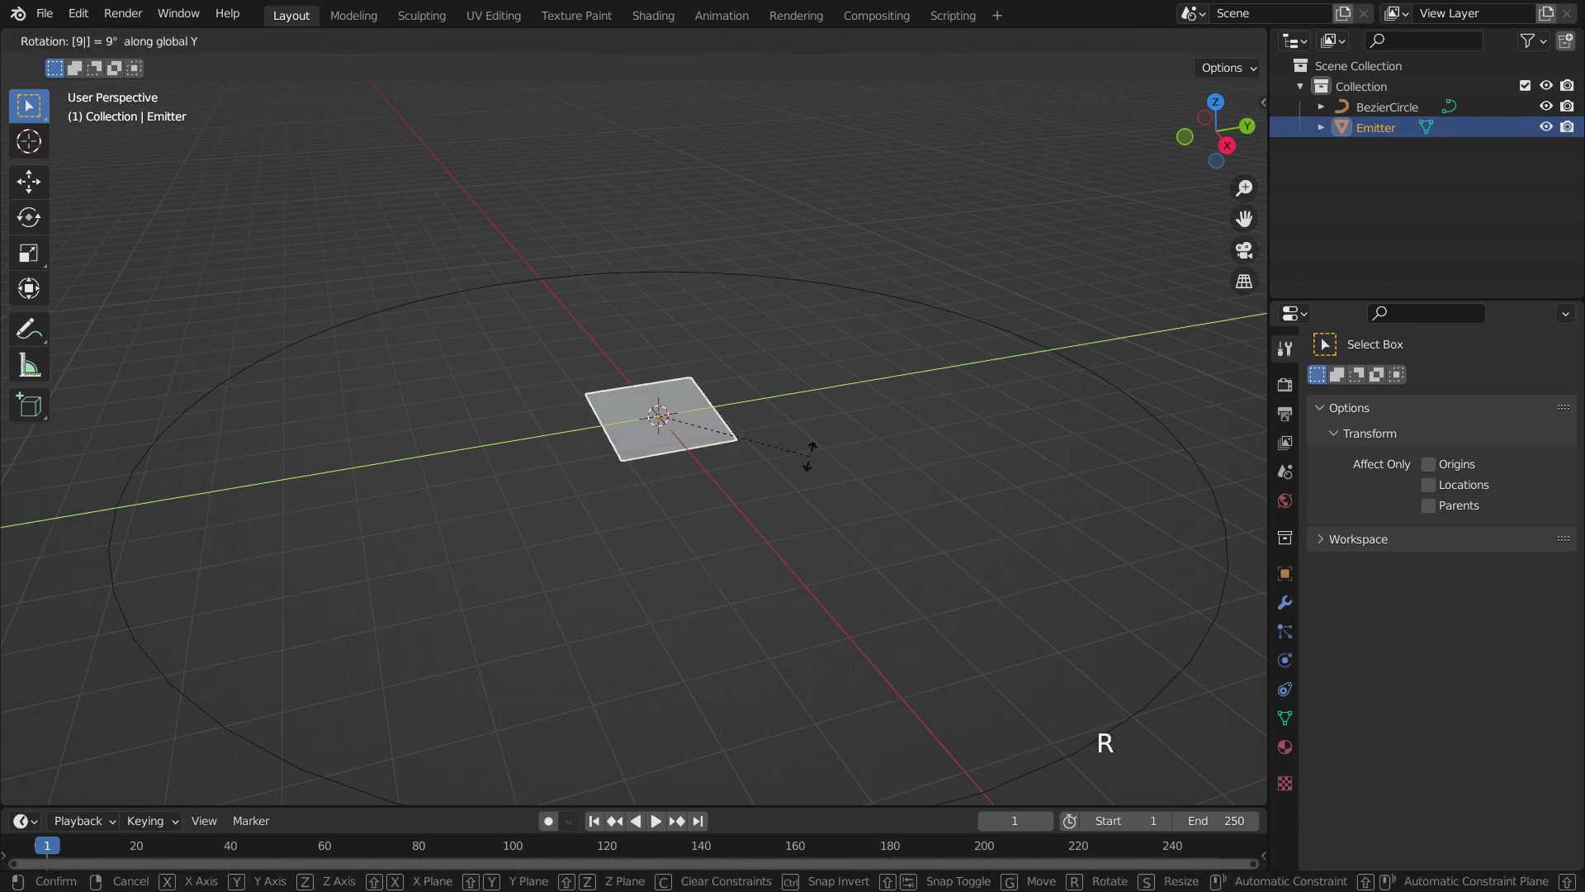
pyautogui.press('Return')
pyautogui.press('g')
pyautogui.press('y')
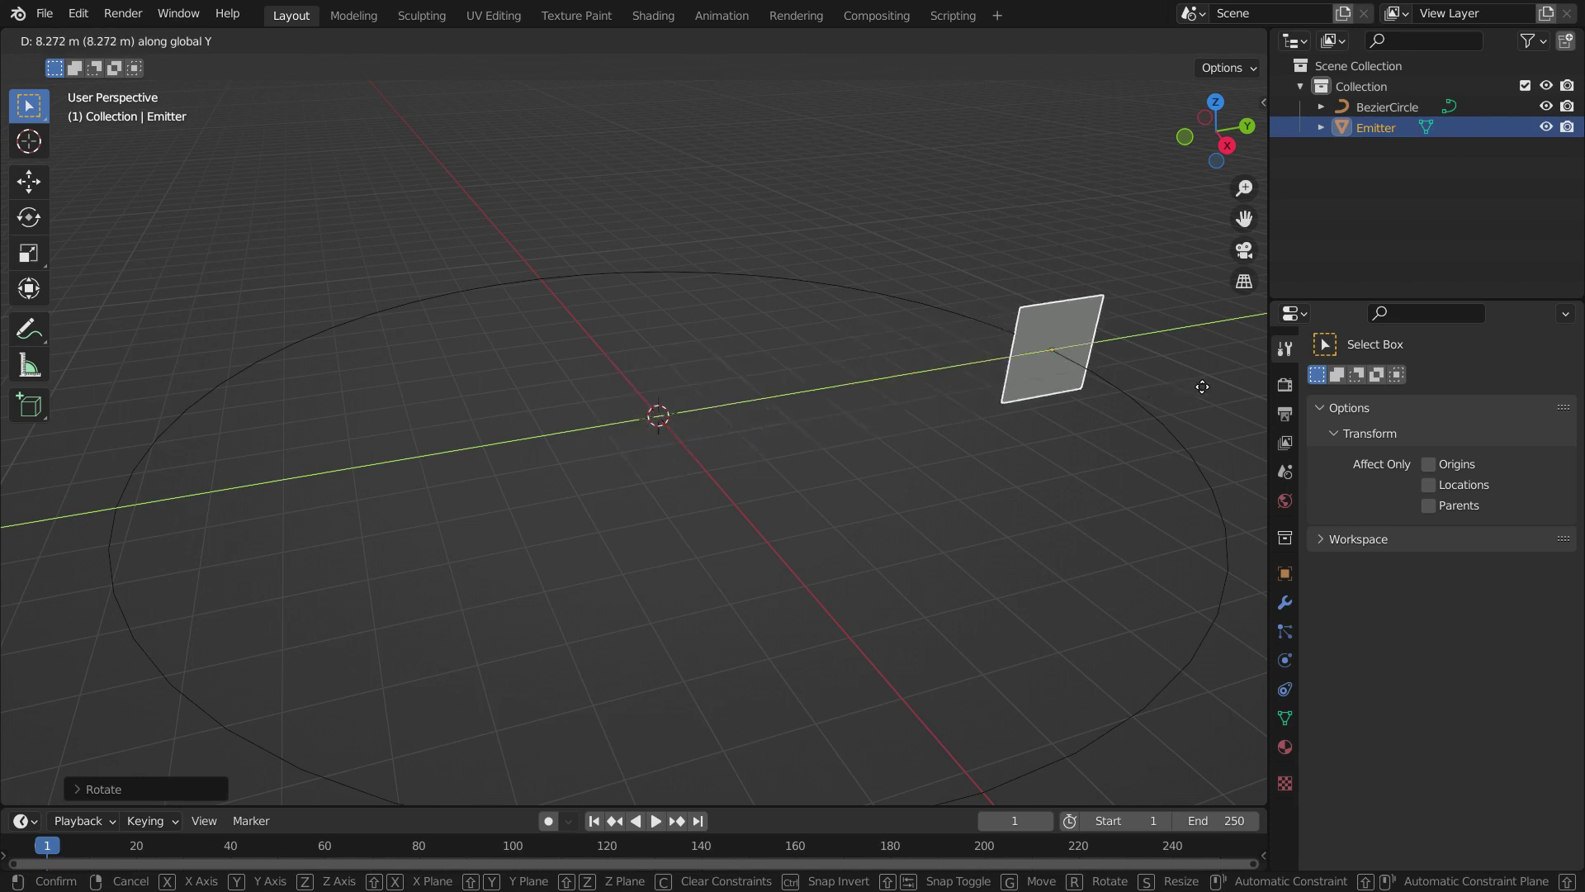
# Step: Place the Emitter on the circle's edge and add a particle system to it
pyautogui.click(1197, 383)
pyautogui.moveTo(1150, 442); pyautogui.dragTo(706, 364, button='middle')
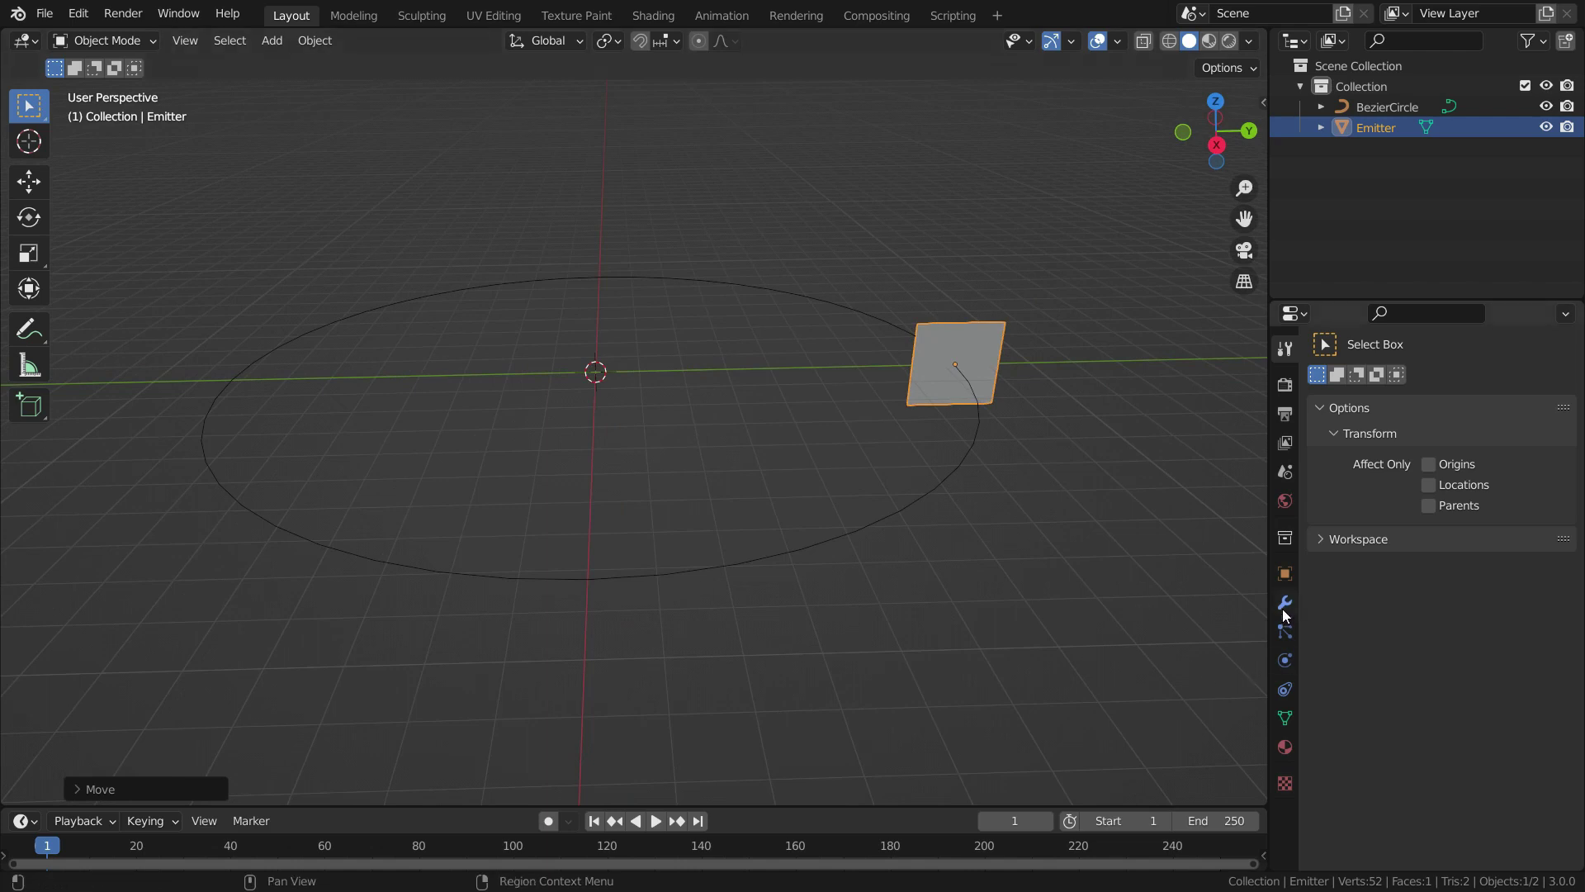
pyautogui.click(1285, 633)
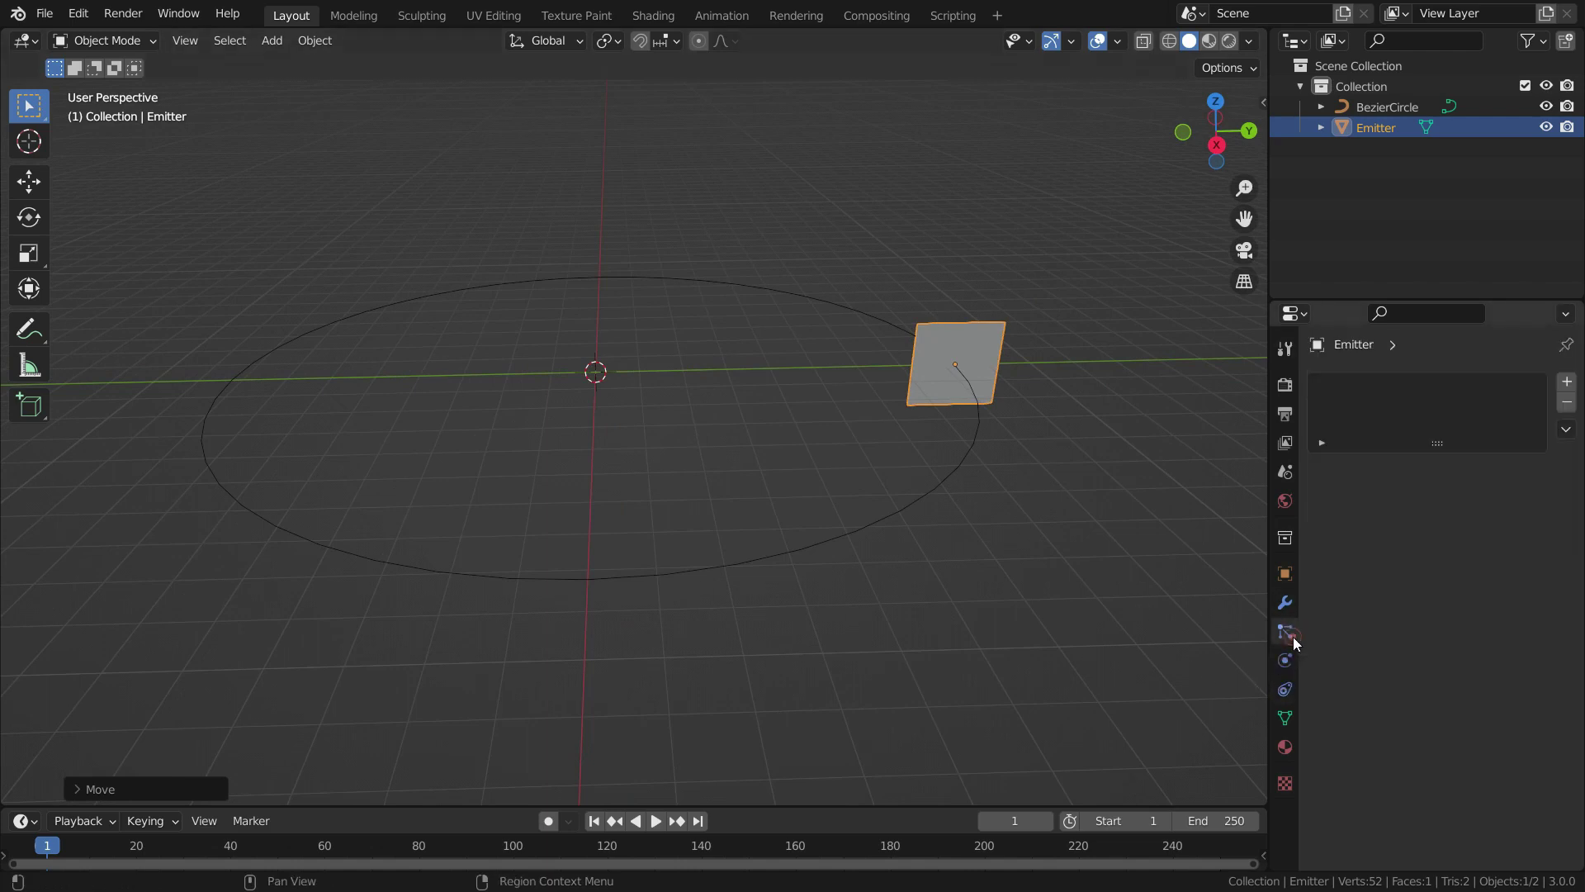
pyautogui.click(1567, 383)
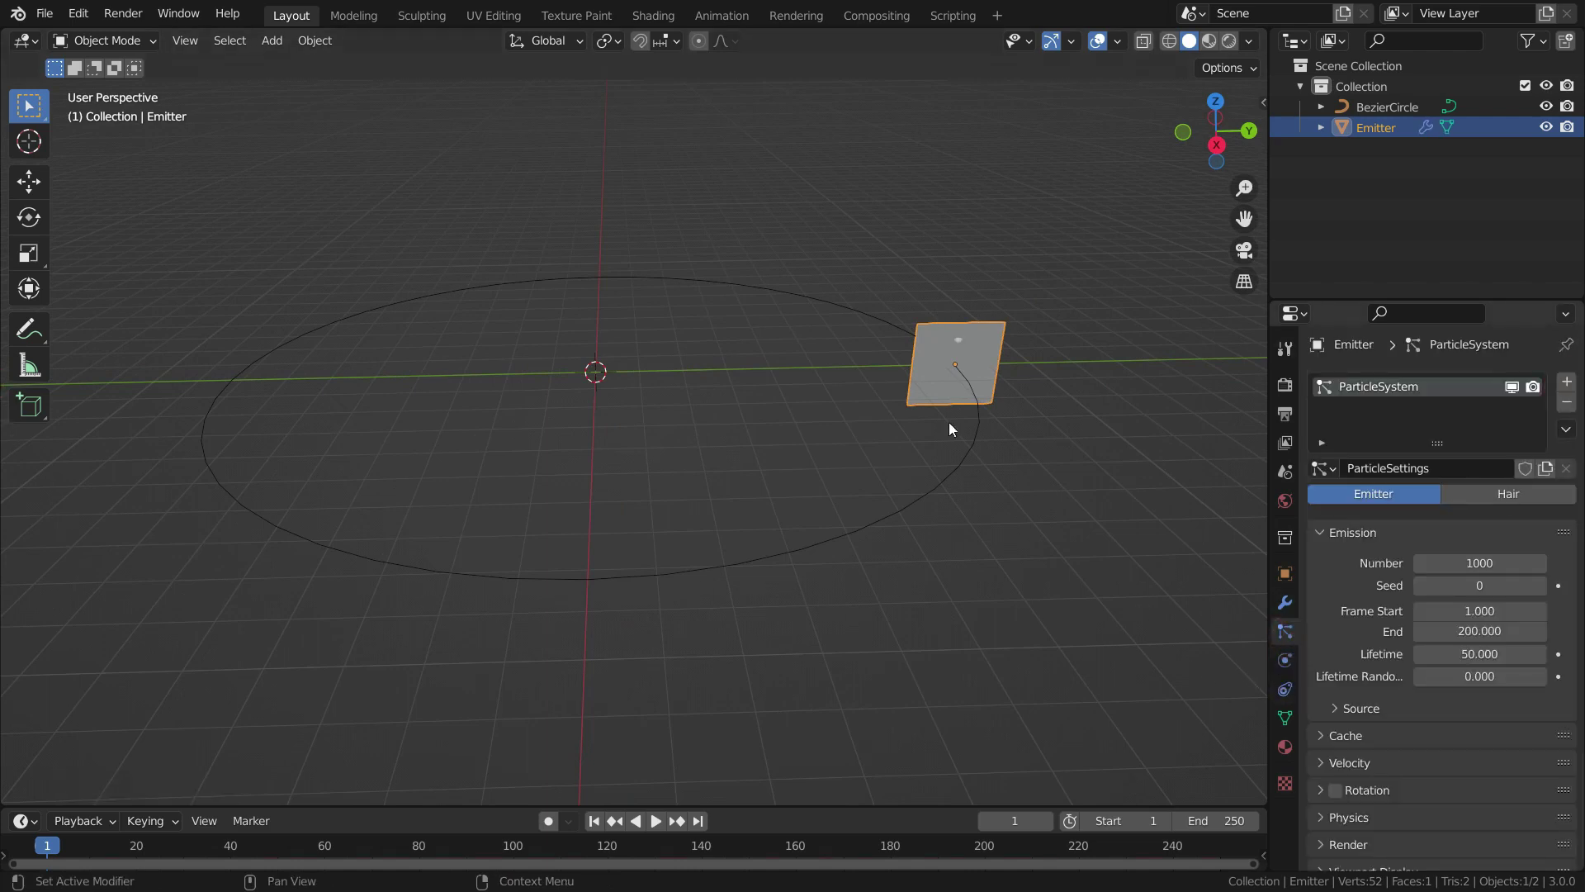
# Step: Play the animation to preview the falling particles, then stop playback
pyautogui.moveTo(794, 608); pyautogui.dragTo(834, 630, button='middle')
pyautogui.click(657, 821)
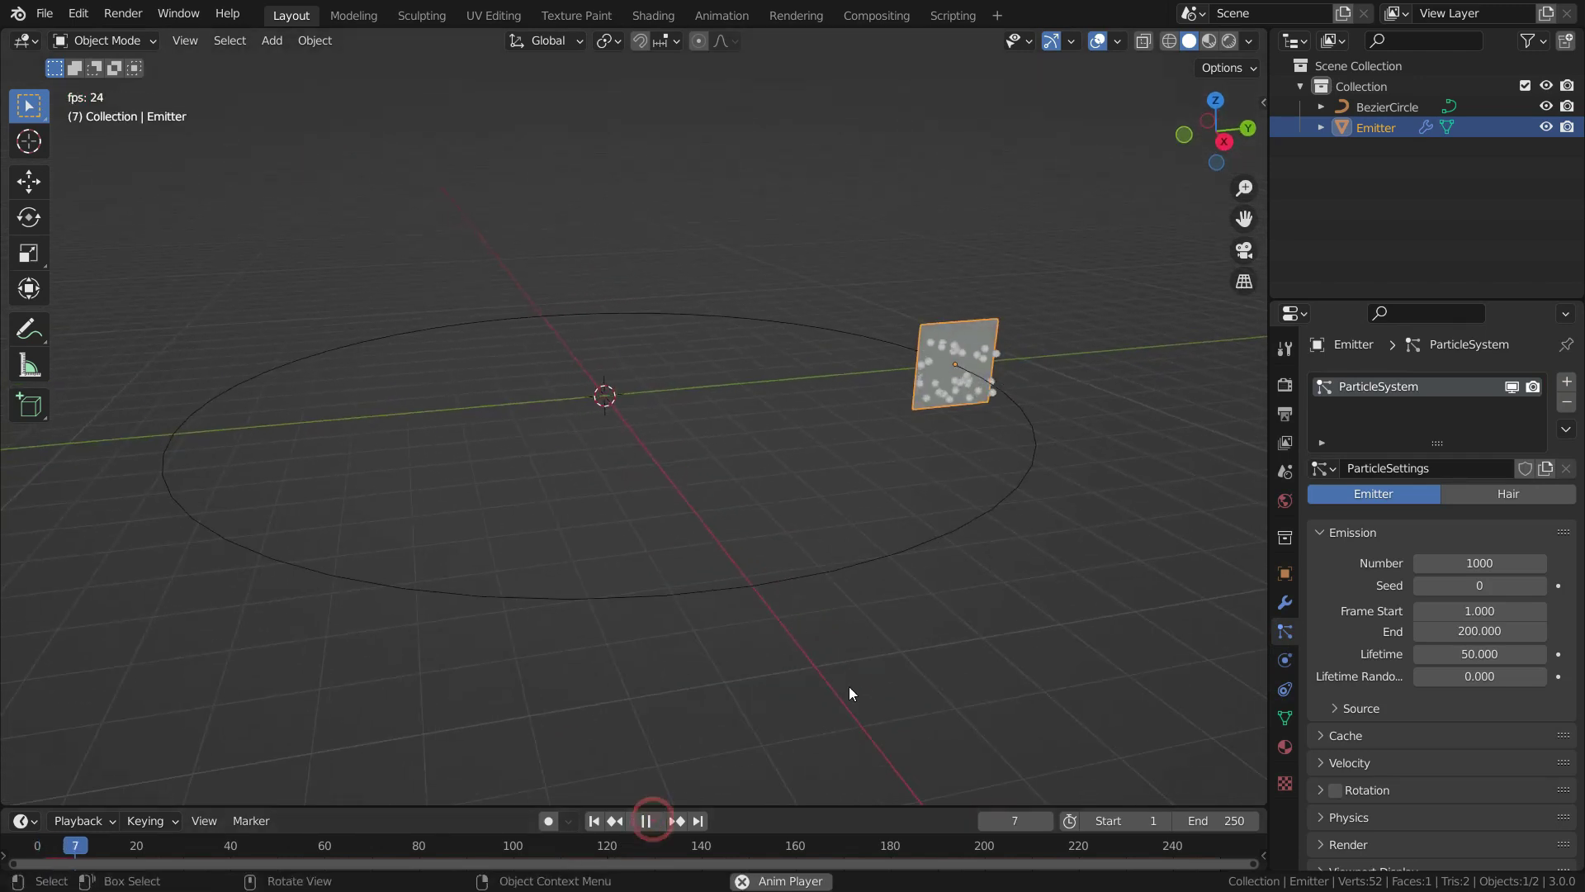
pyautogui.moveTo(962, 641); pyautogui.dragTo(991, 685, button='middle')
pyautogui.scroll(-4, 806, 543)
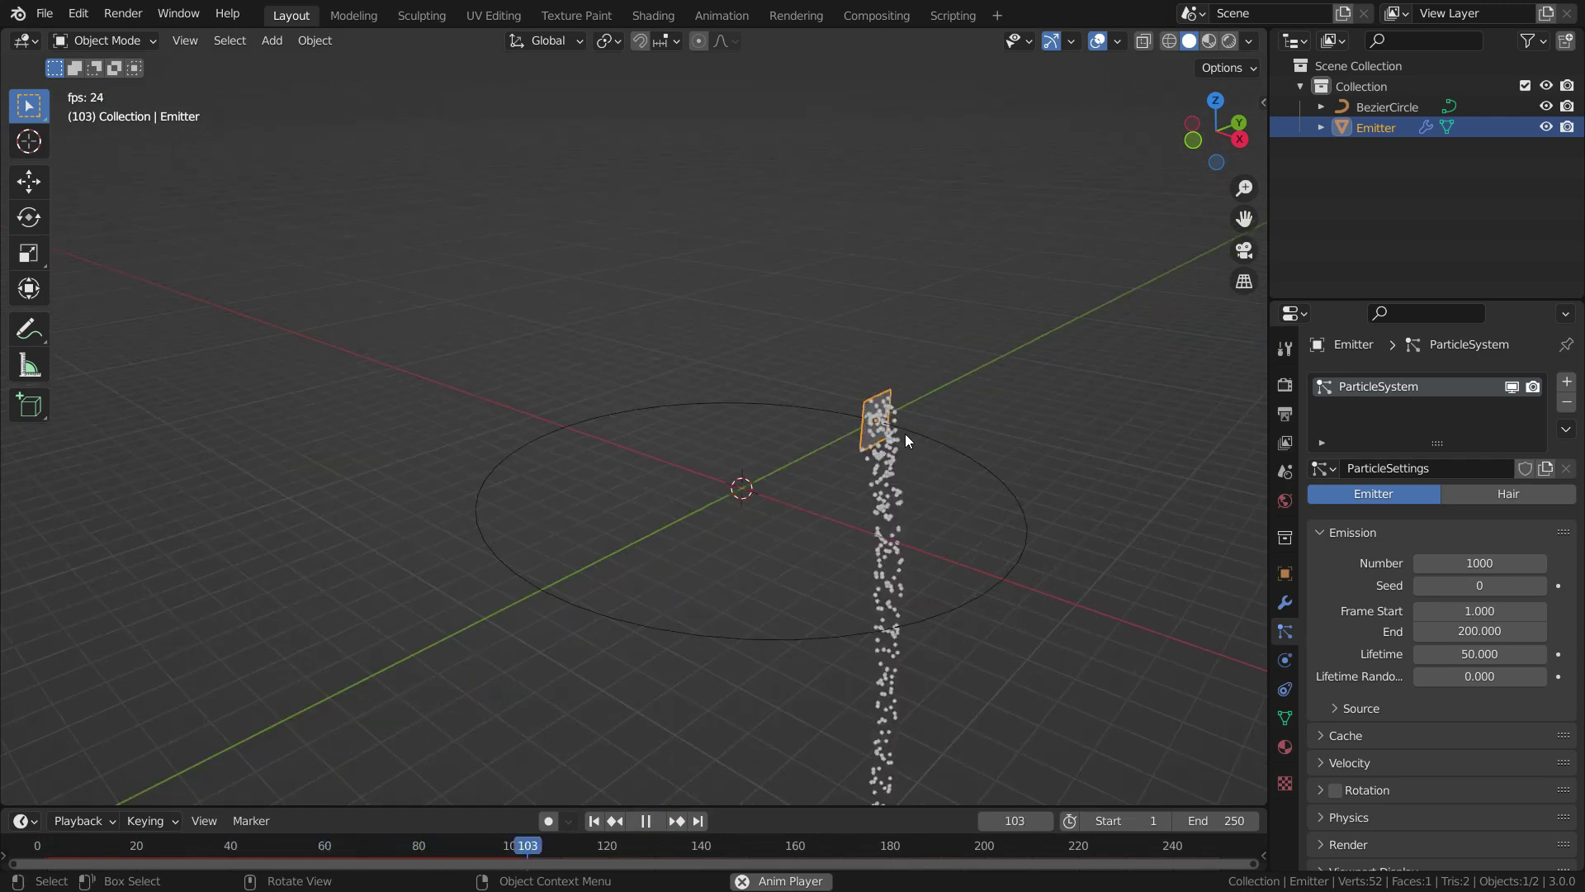
pyautogui.moveTo(980, 611); pyautogui.dragTo(611, 661, button='middle')
pyautogui.press('space')
# Step: From frame 1, give the Bezier circle a force field of type Curve Guide
pyautogui.click(596, 821)
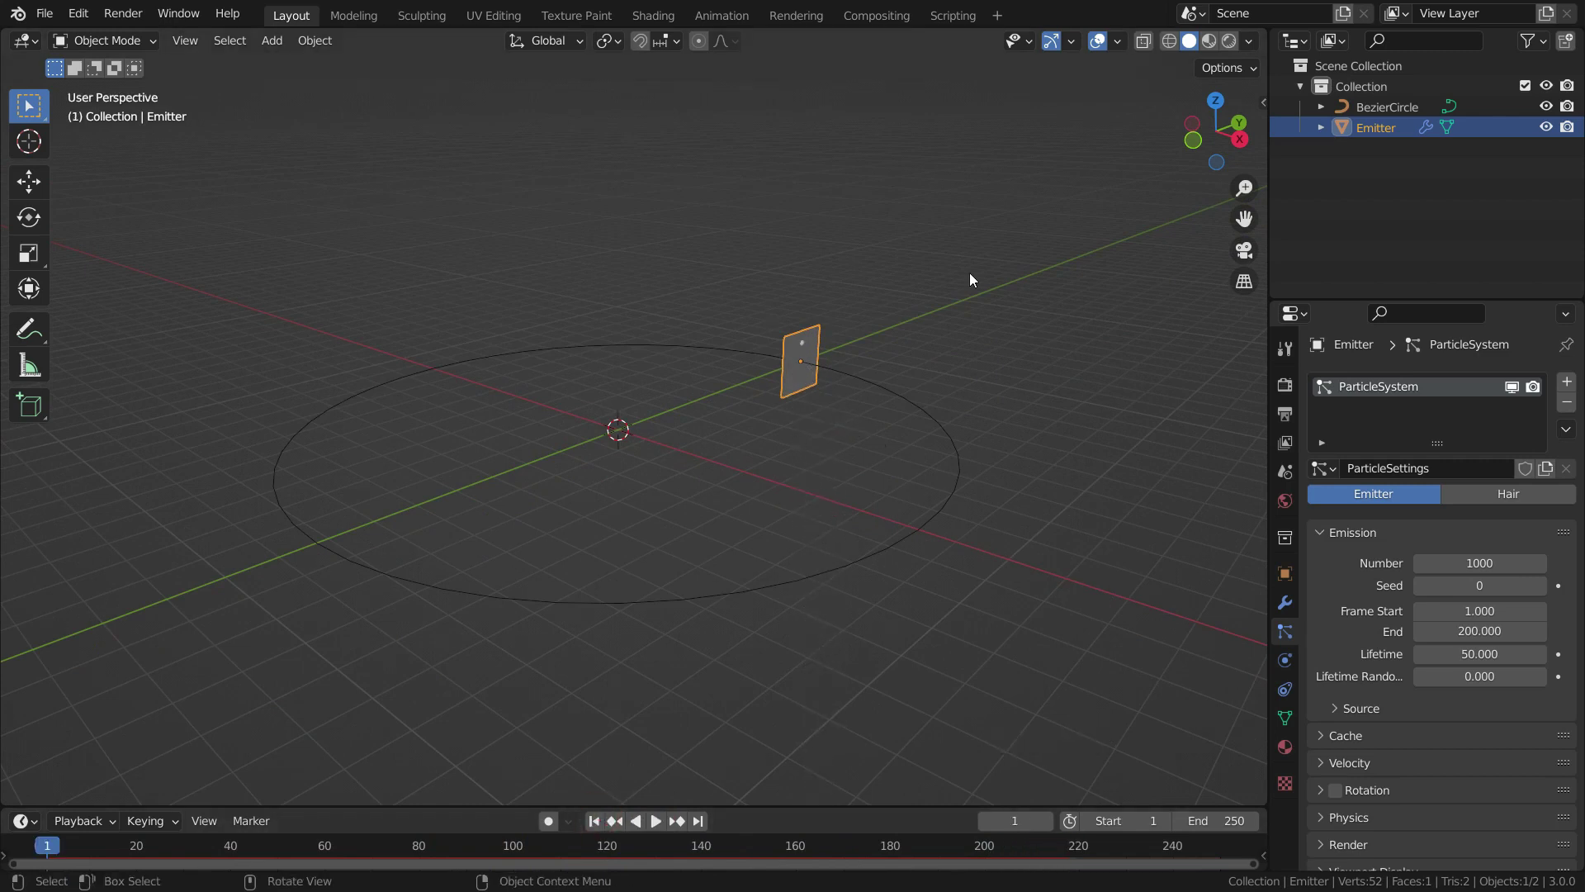
pyautogui.click(926, 414)
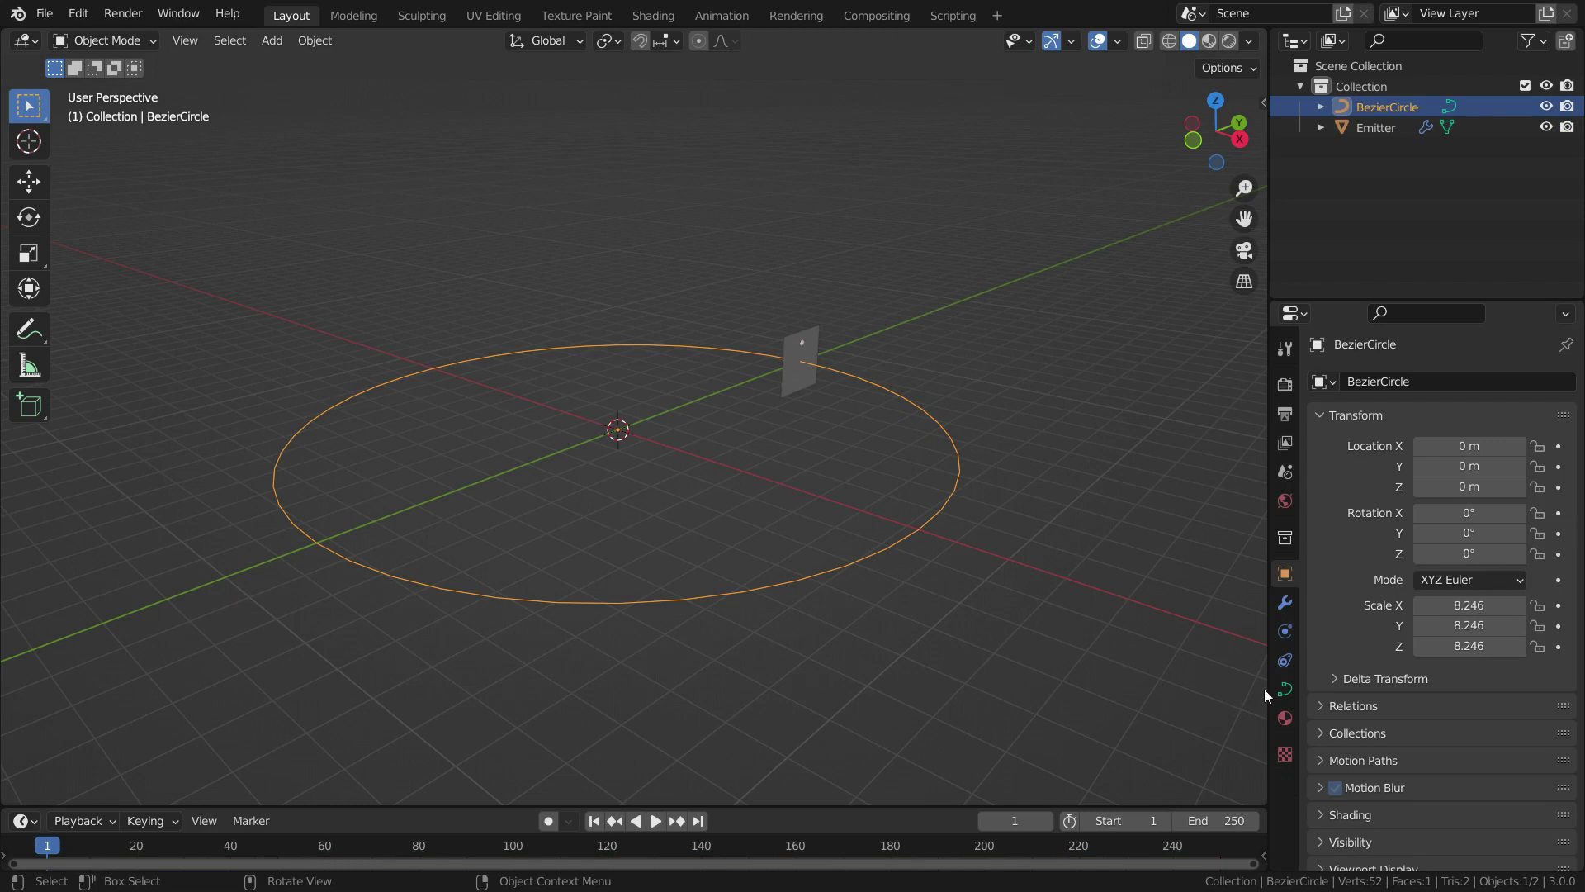
pyautogui.click(1285, 634)
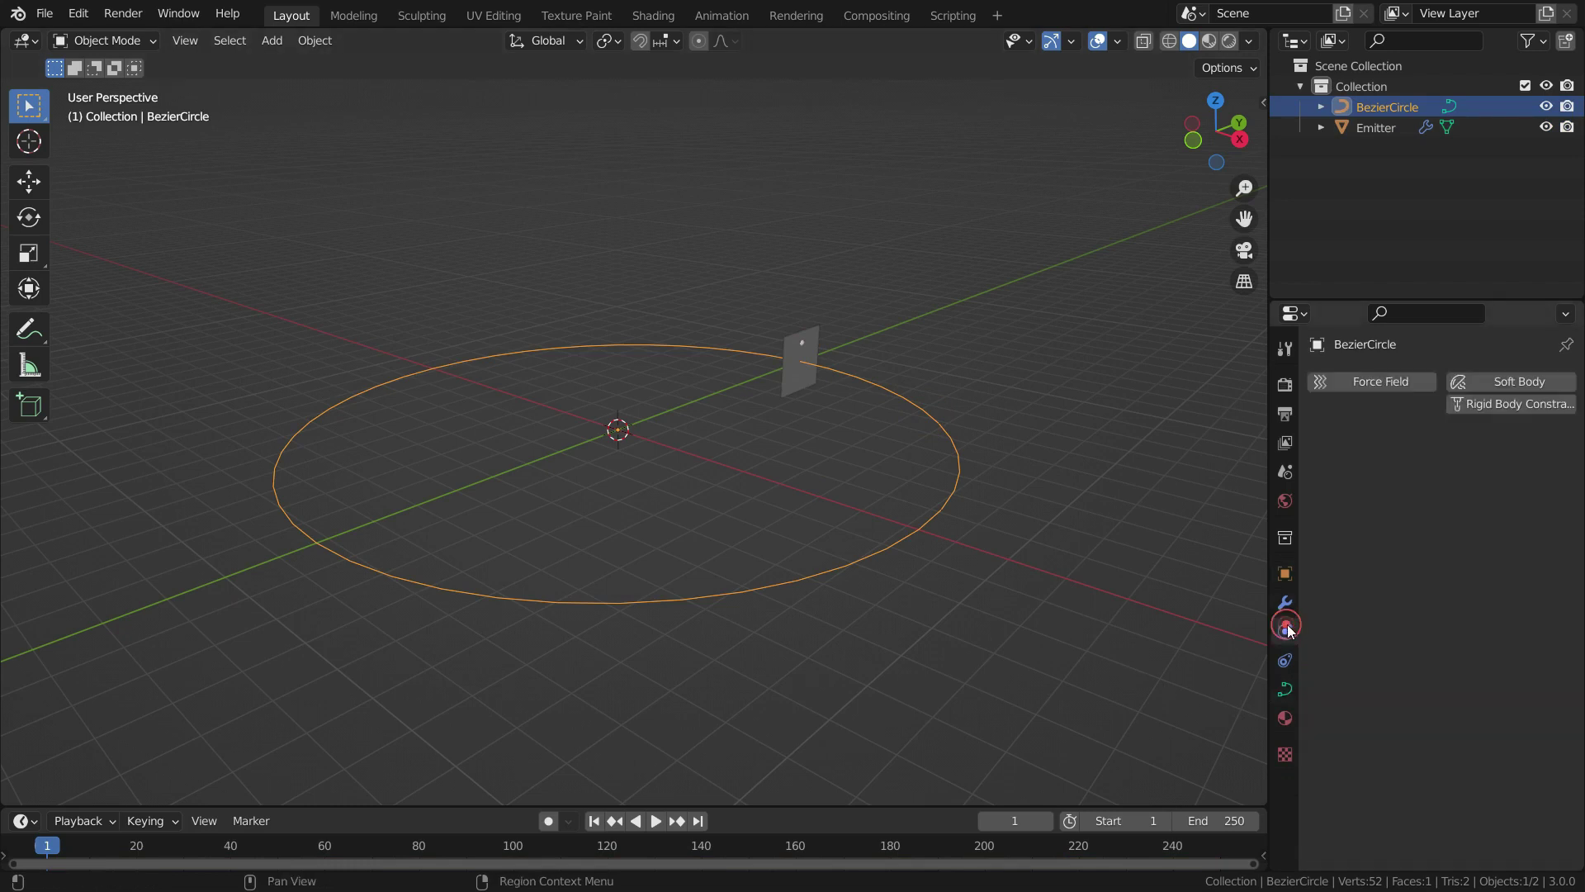
pyautogui.click(1369, 383)
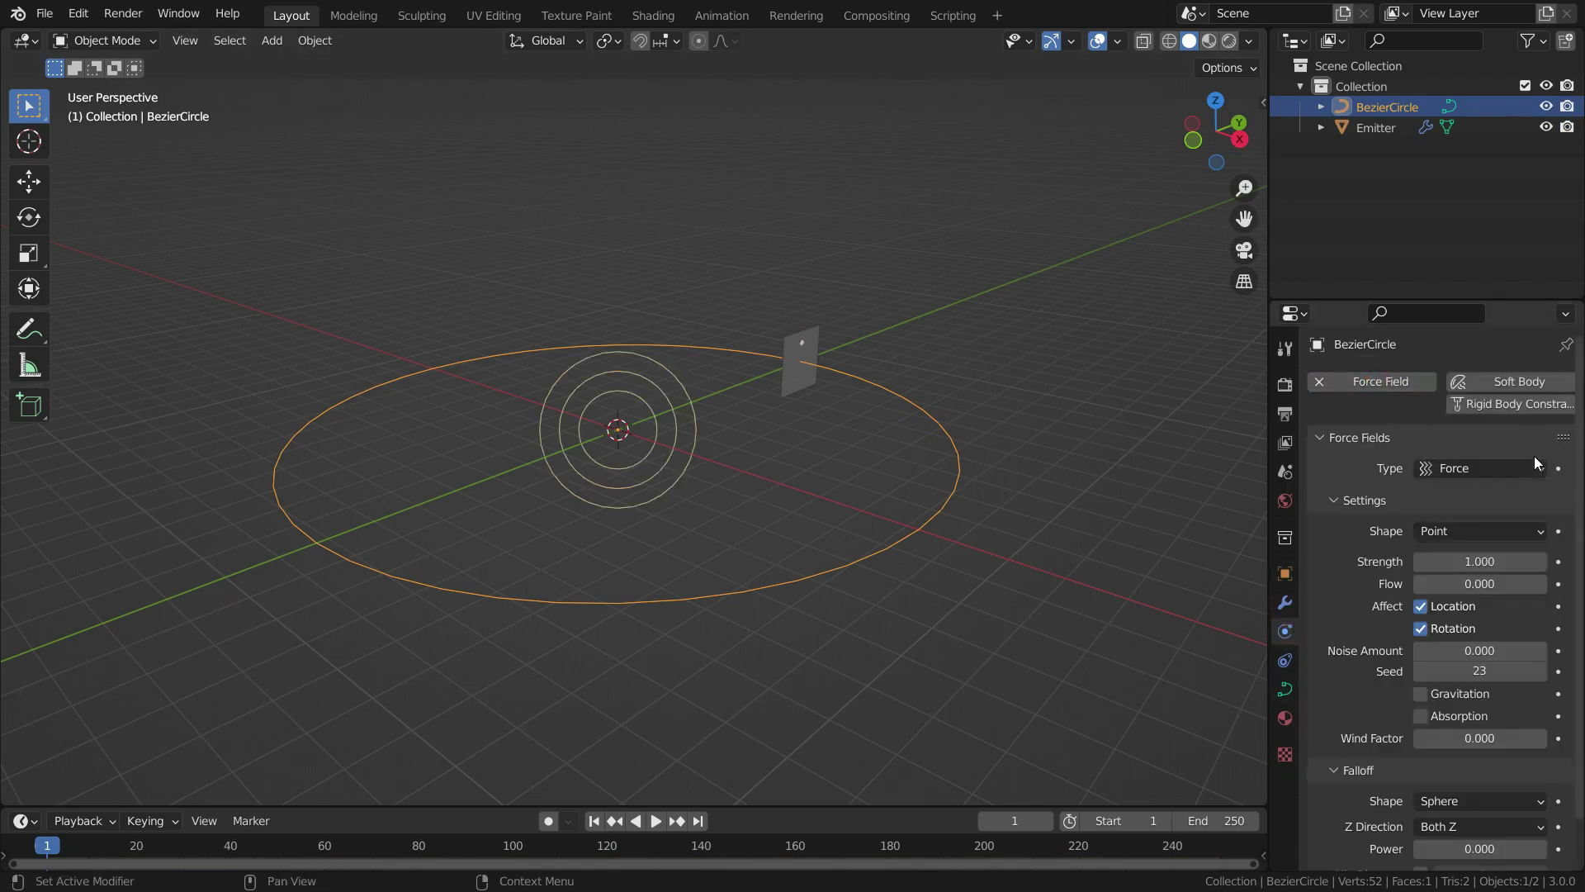
pyautogui.click(1503, 470)
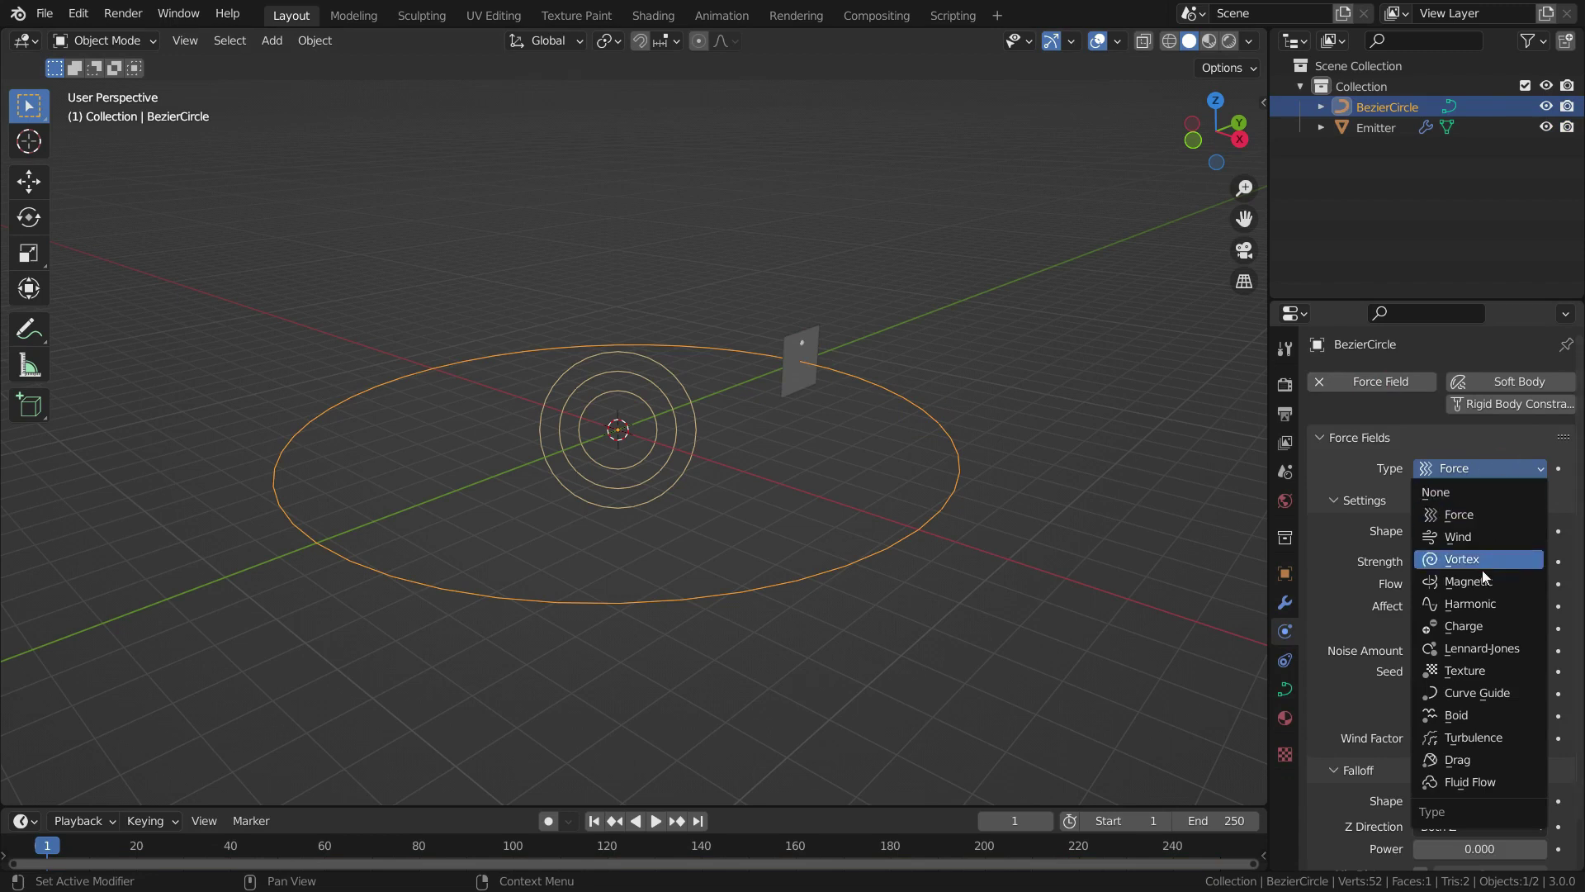
pyautogui.click(1495, 698)
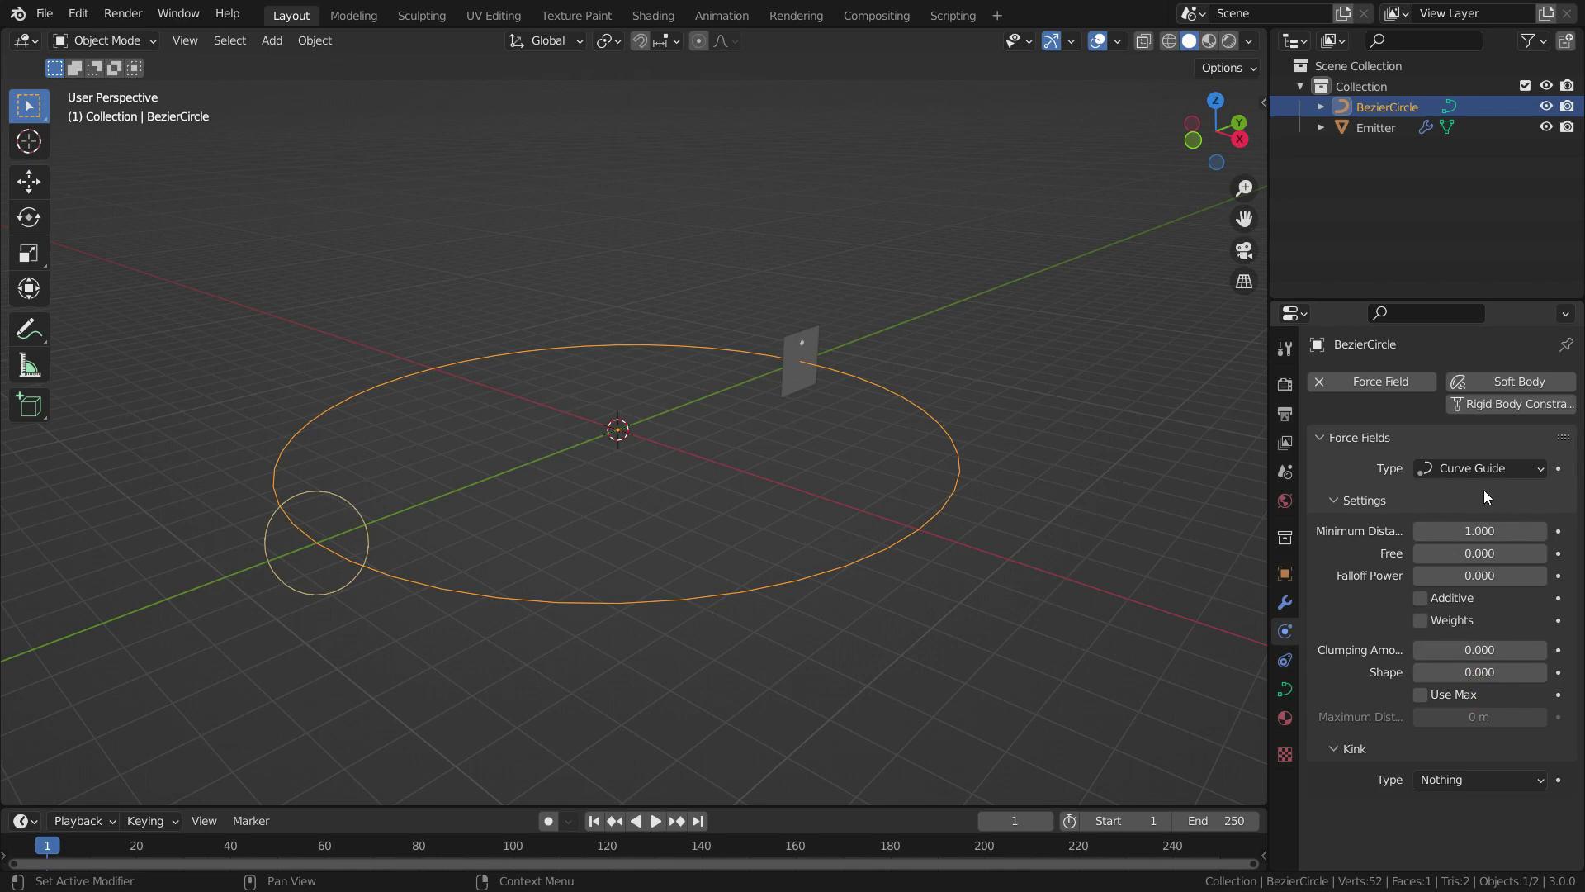
# Step: Play the animation and watch the particles follow the ring from a top-down view
pyautogui.press('space')
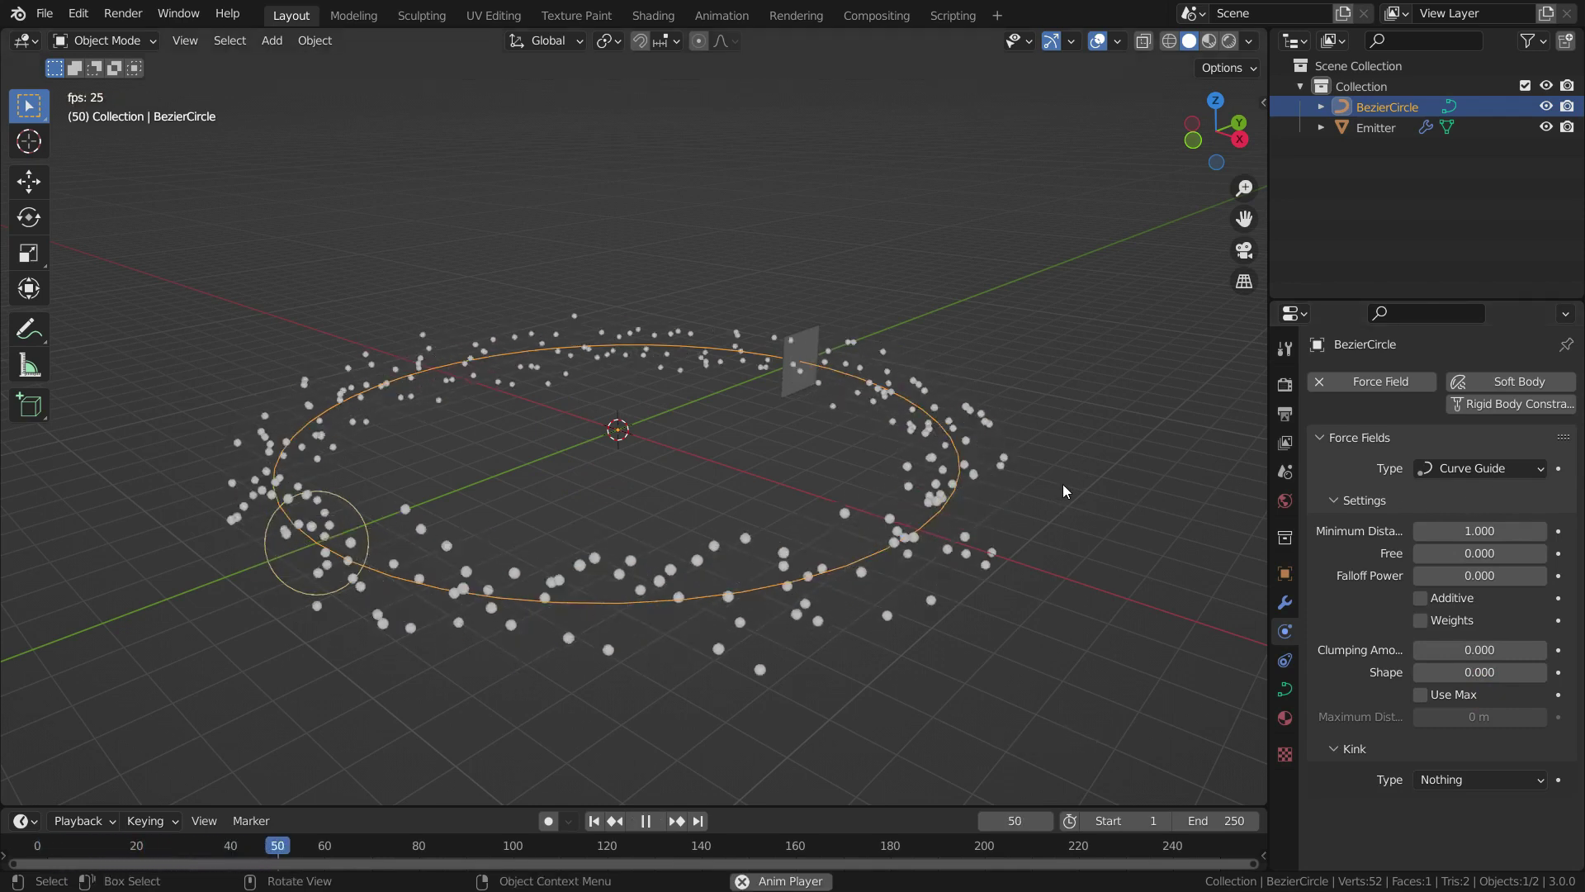
pyautogui.moveTo(978, 518); pyautogui.dragTo(878, 517, button='middle')
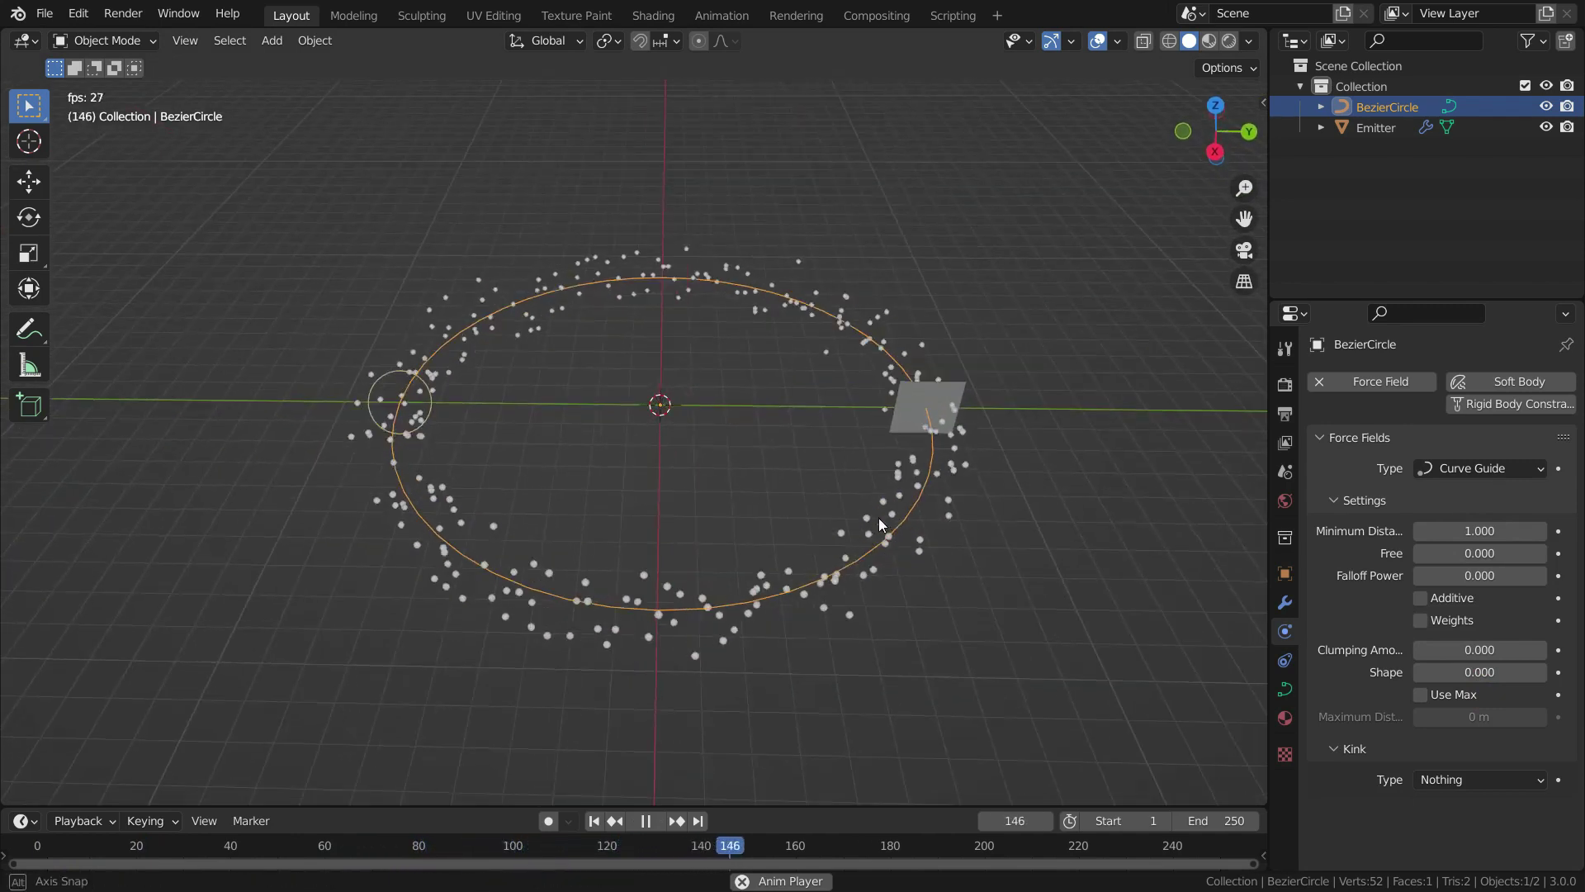
pyautogui.press('space')
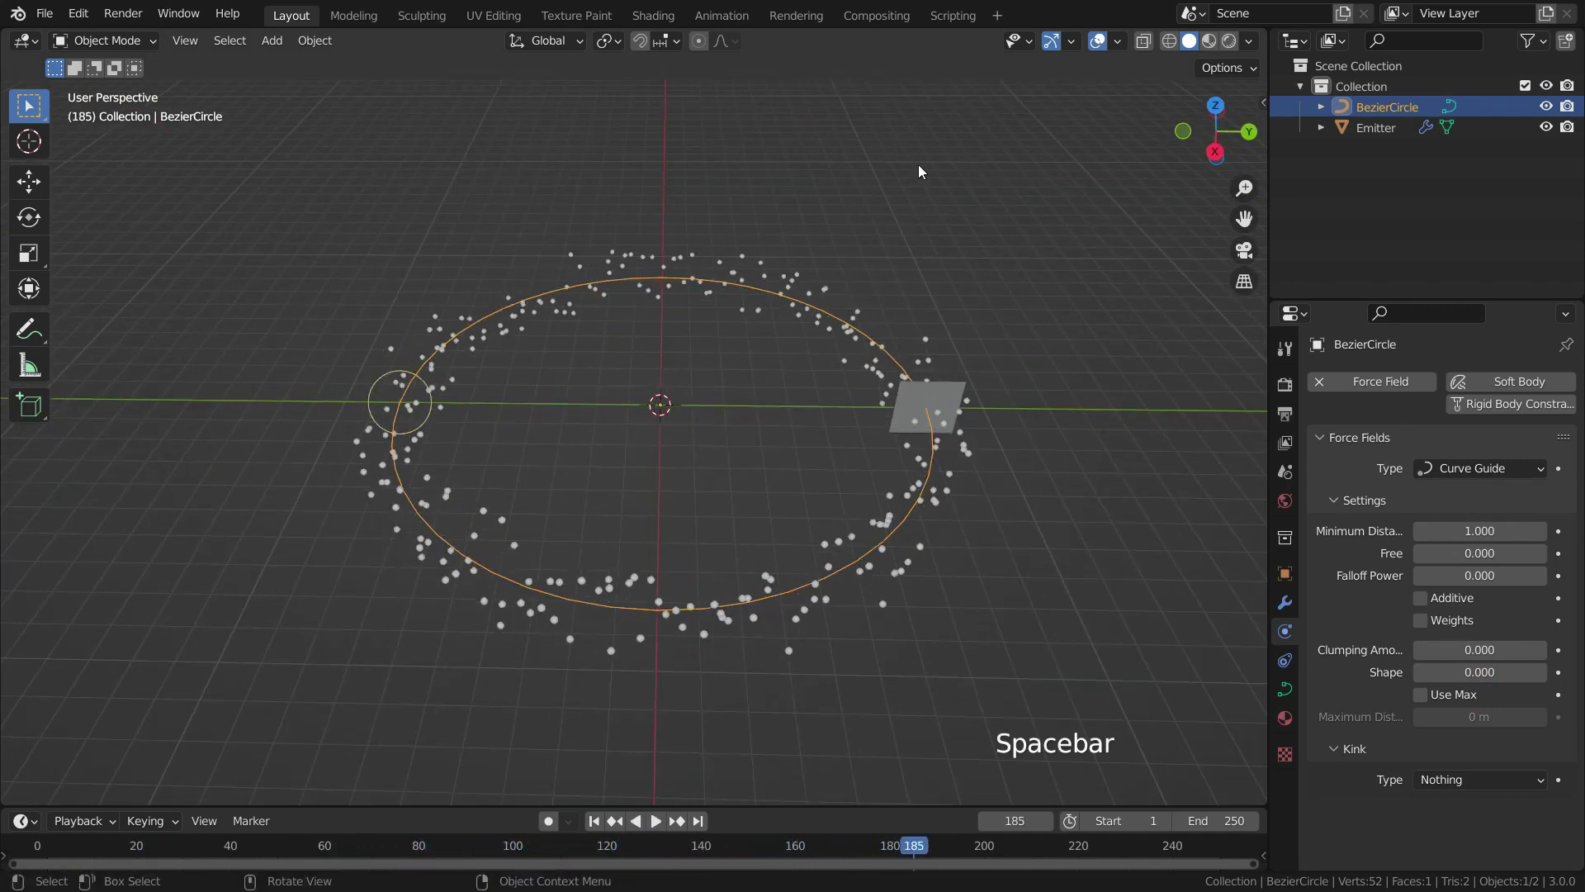
pyautogui.press('space')
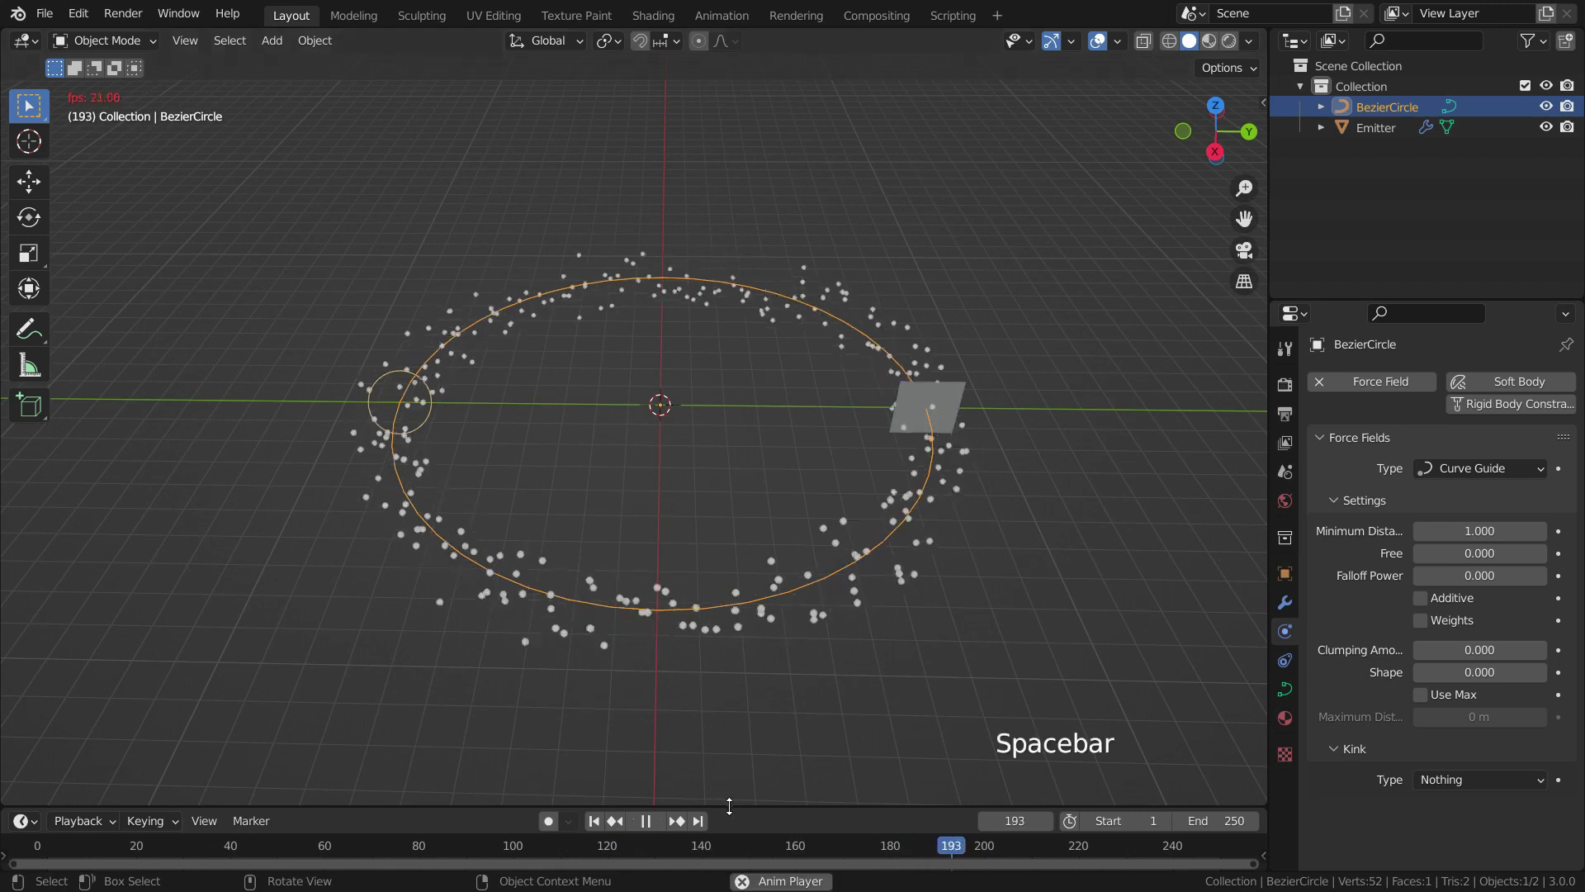
pyautogui.moveTo(725, 807); pyautogui.dragTo(743, 738)
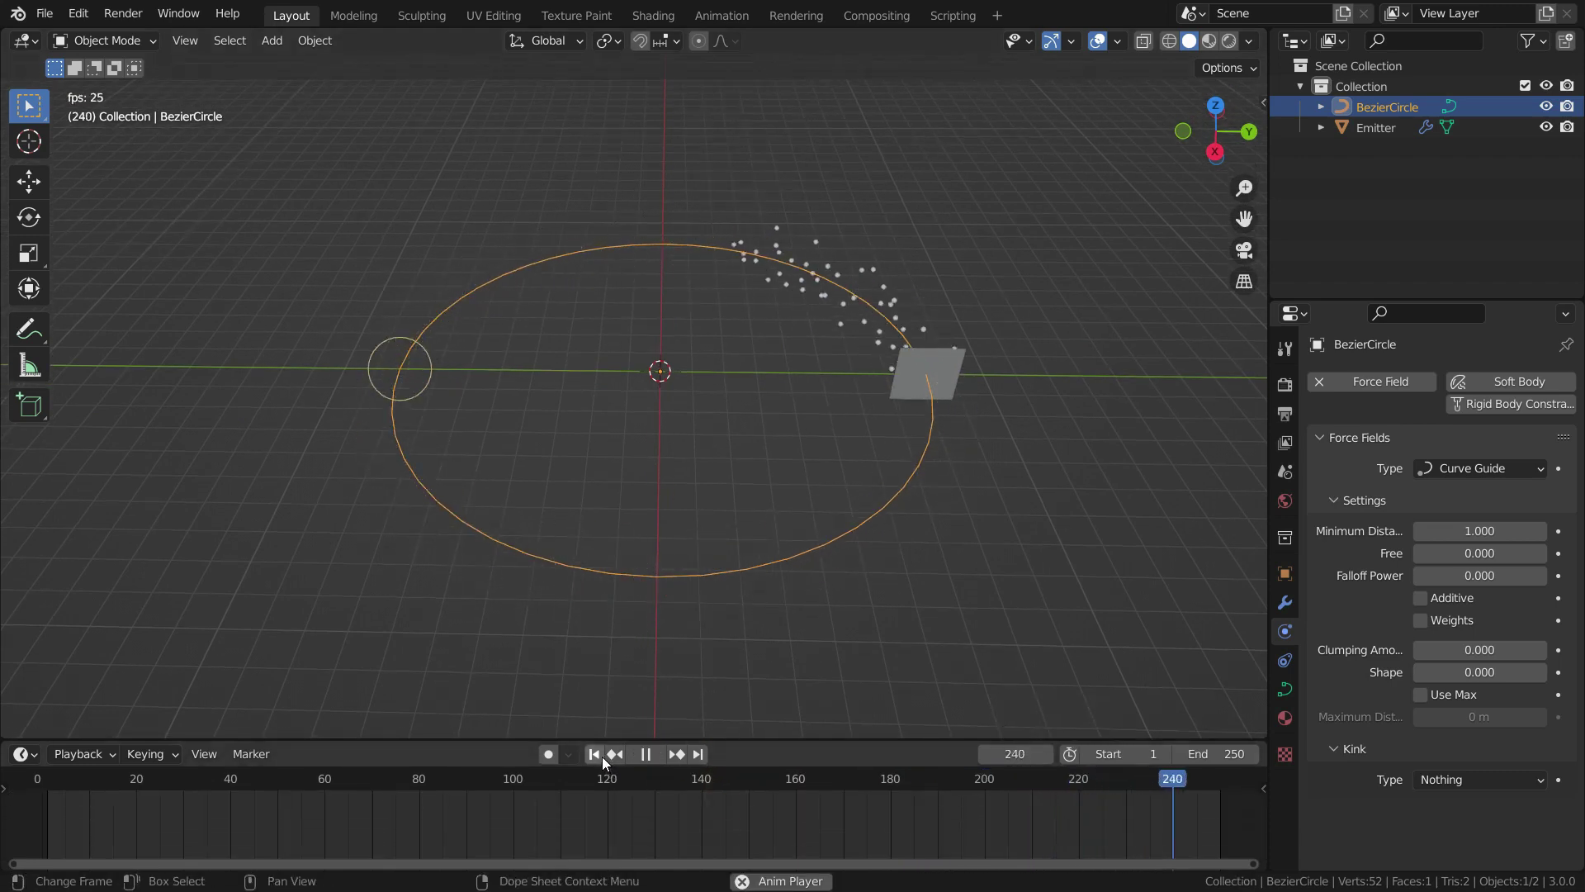
# Step: Set the Emitter's particle lifetime to 100 frames
pyautogui.click(645, 754)
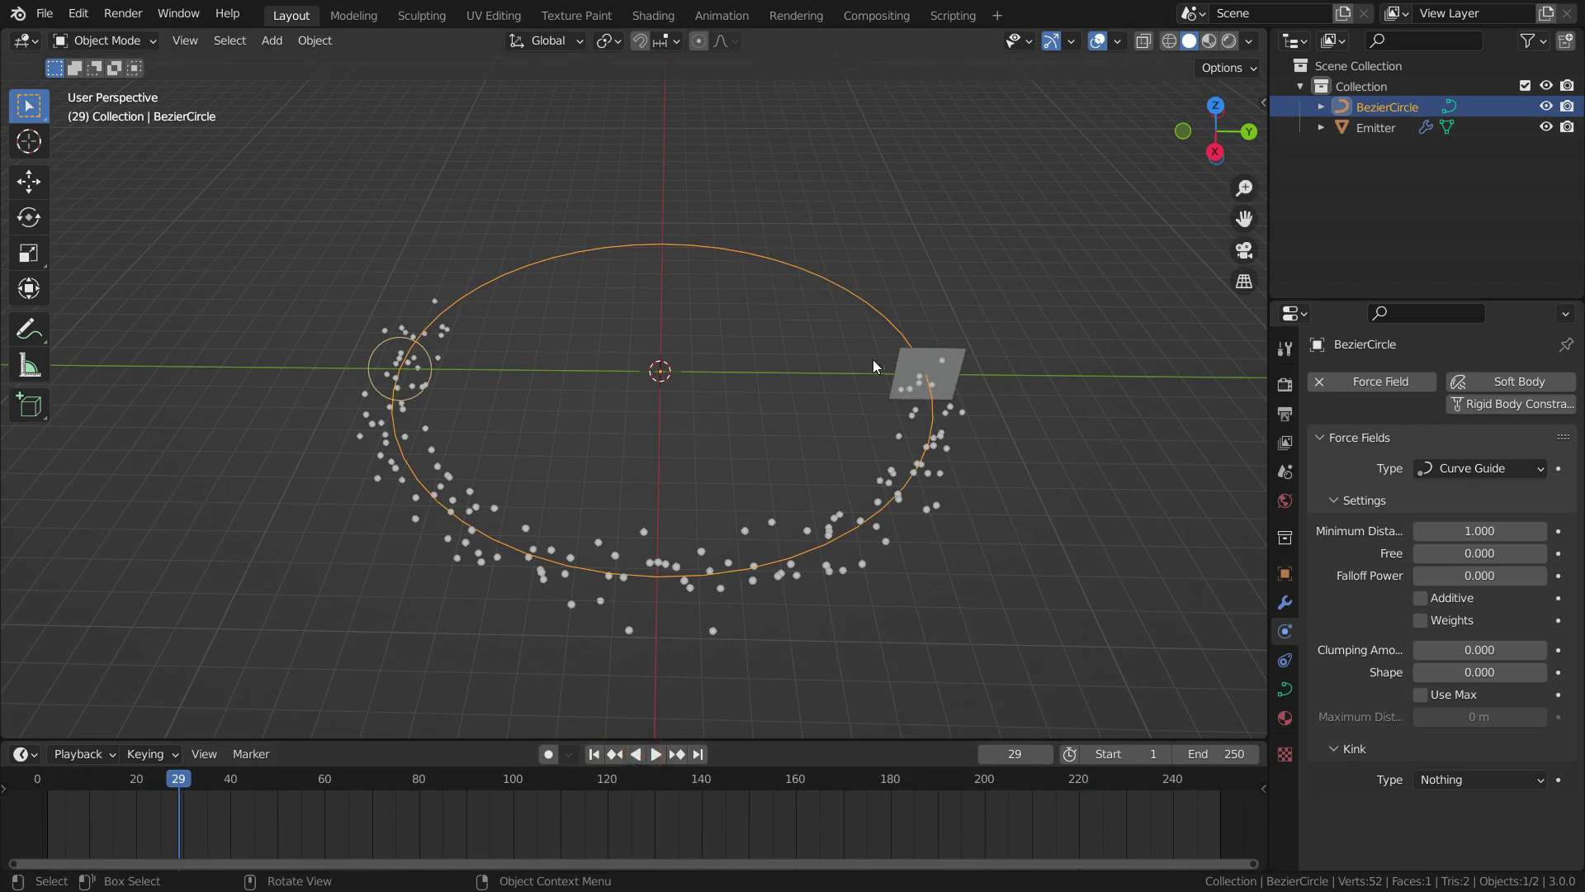
pyautogui.click(948, 359)
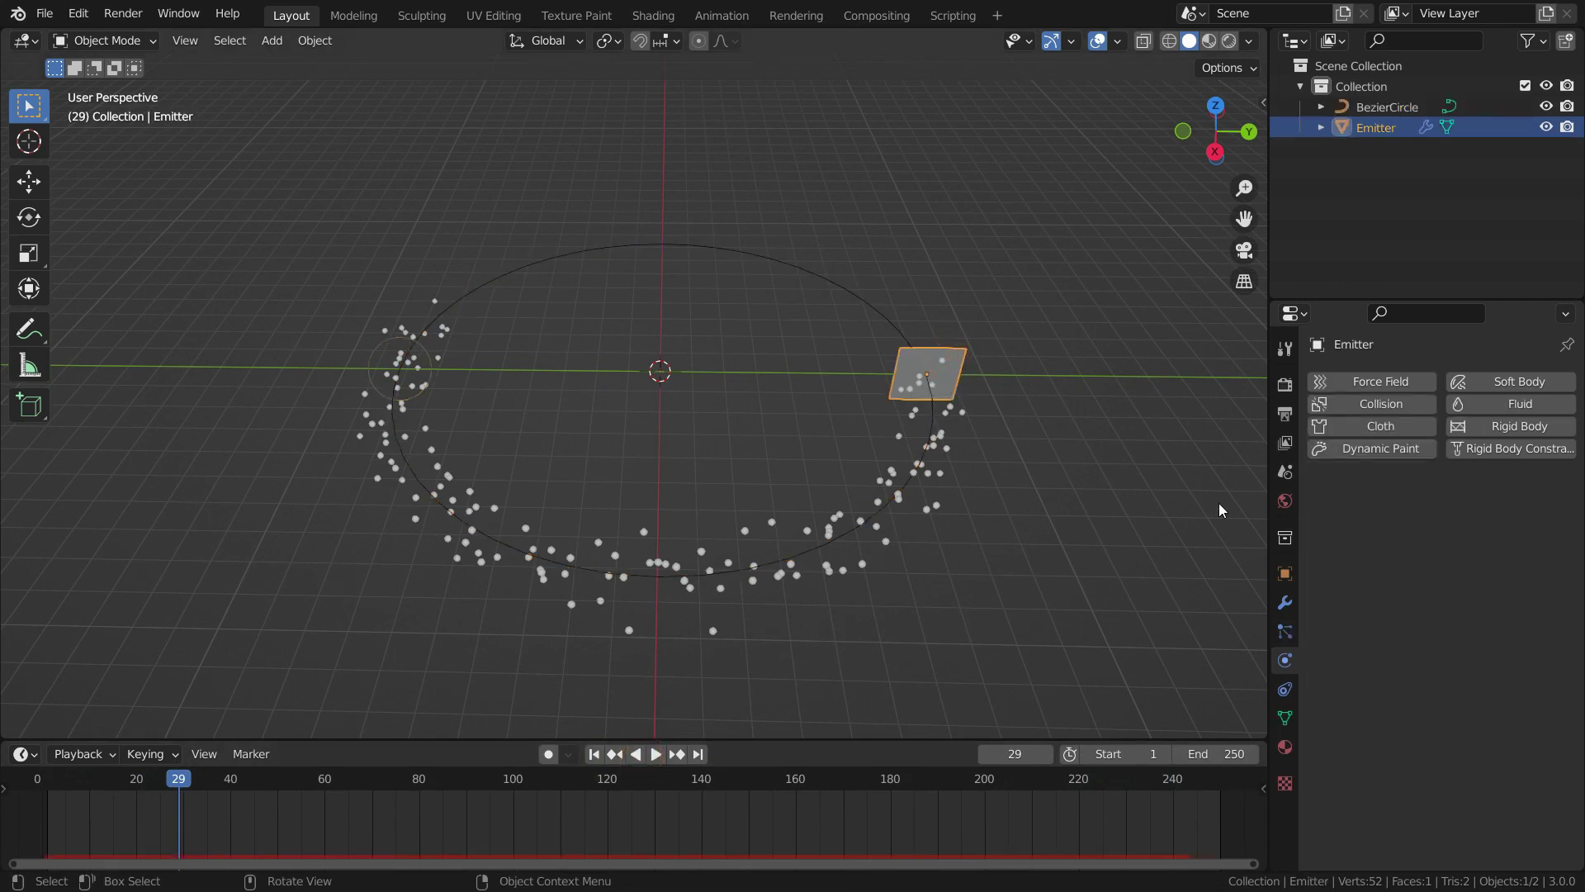
pyautogui.click(1280, 632)
pyautogui.scroll(-3, 1376, 561)
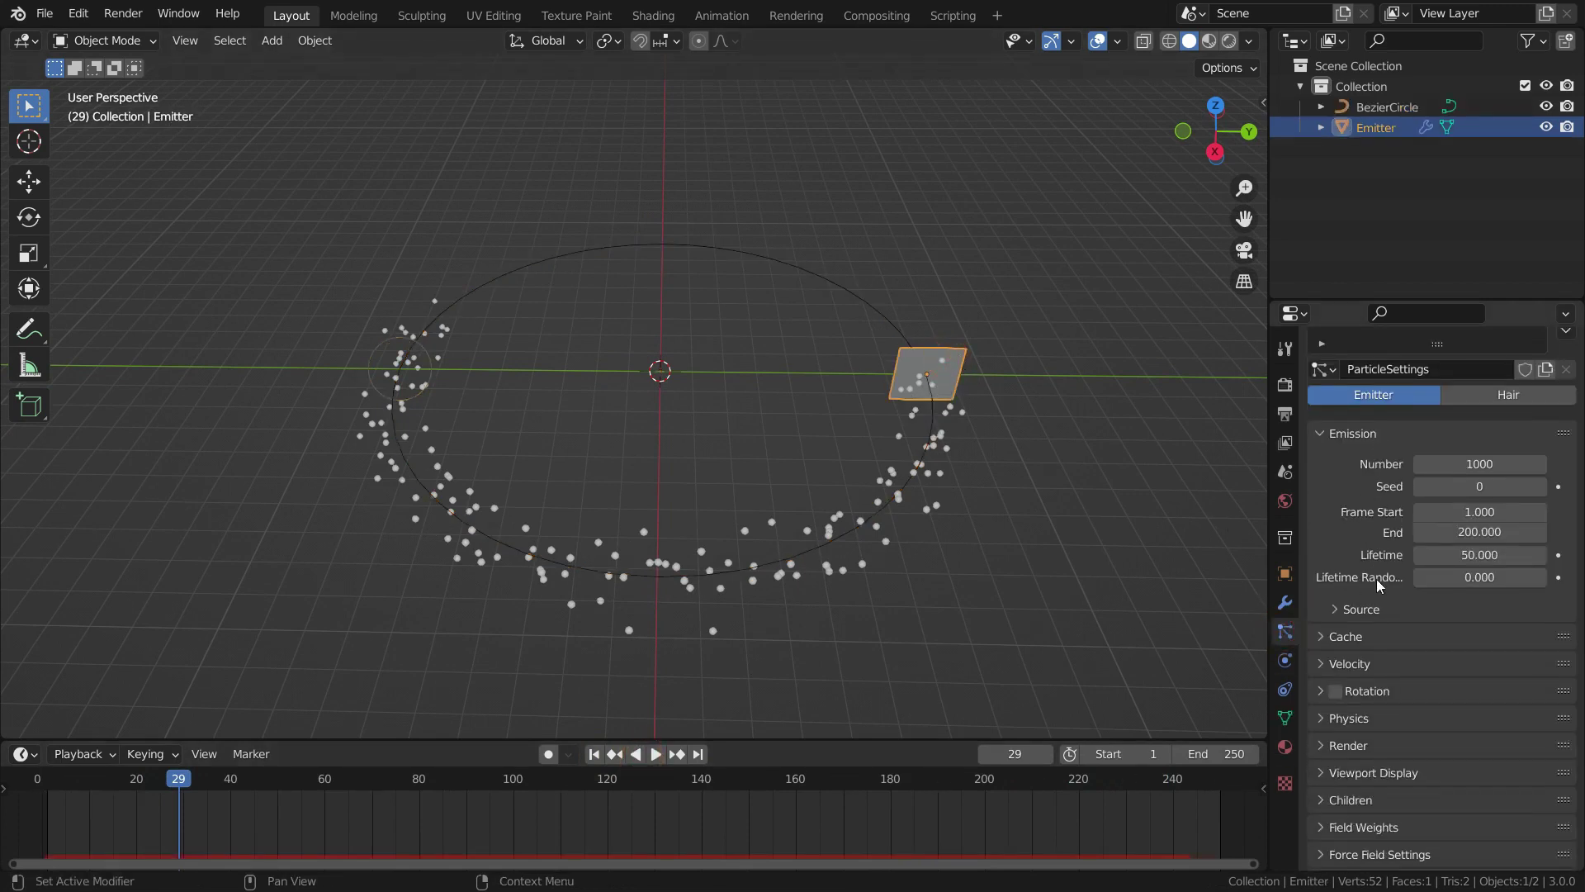
pyautogui.click(1479, 556)
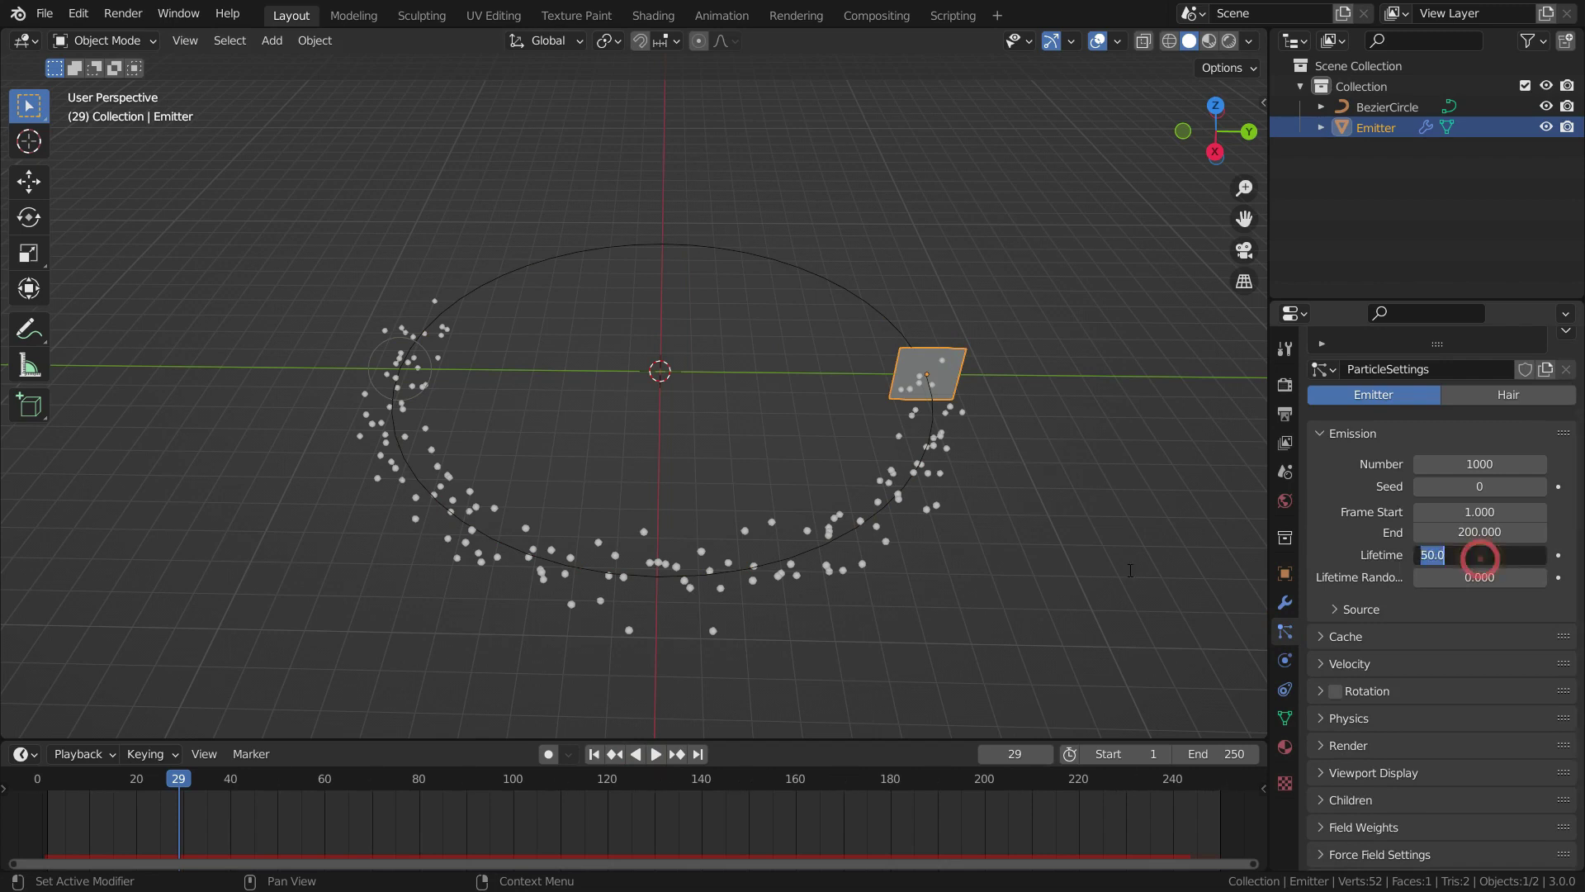
pyautogui.write('100')
pyautogui.press('Return')
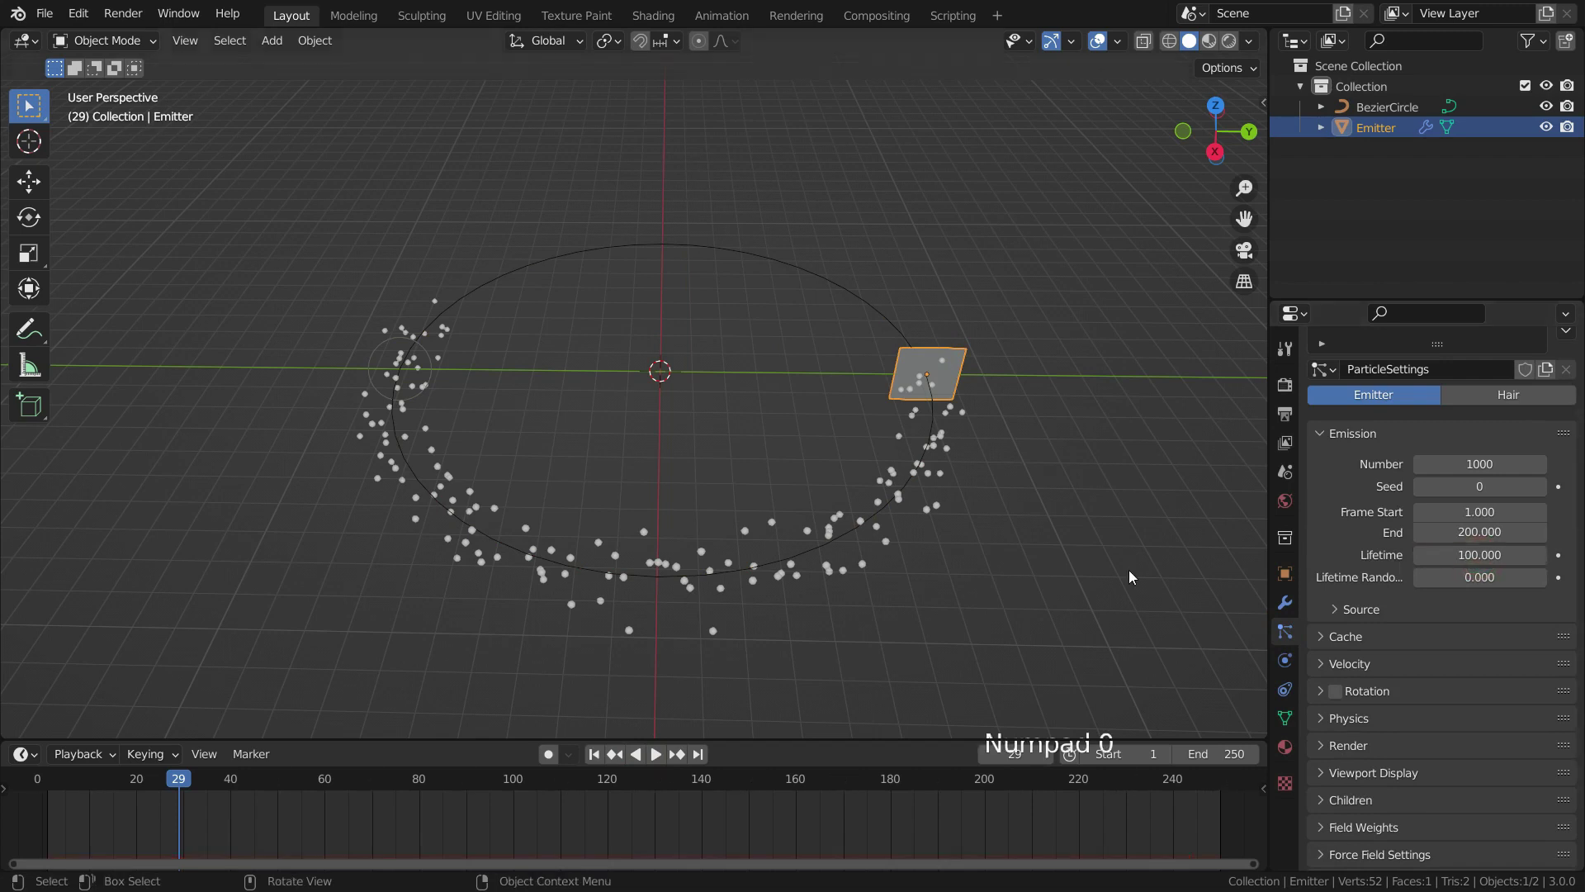
# Step: Preview the particles, then make emission end at frame 100
pyautogui.click(595, 753)
pyautogui.press('space')
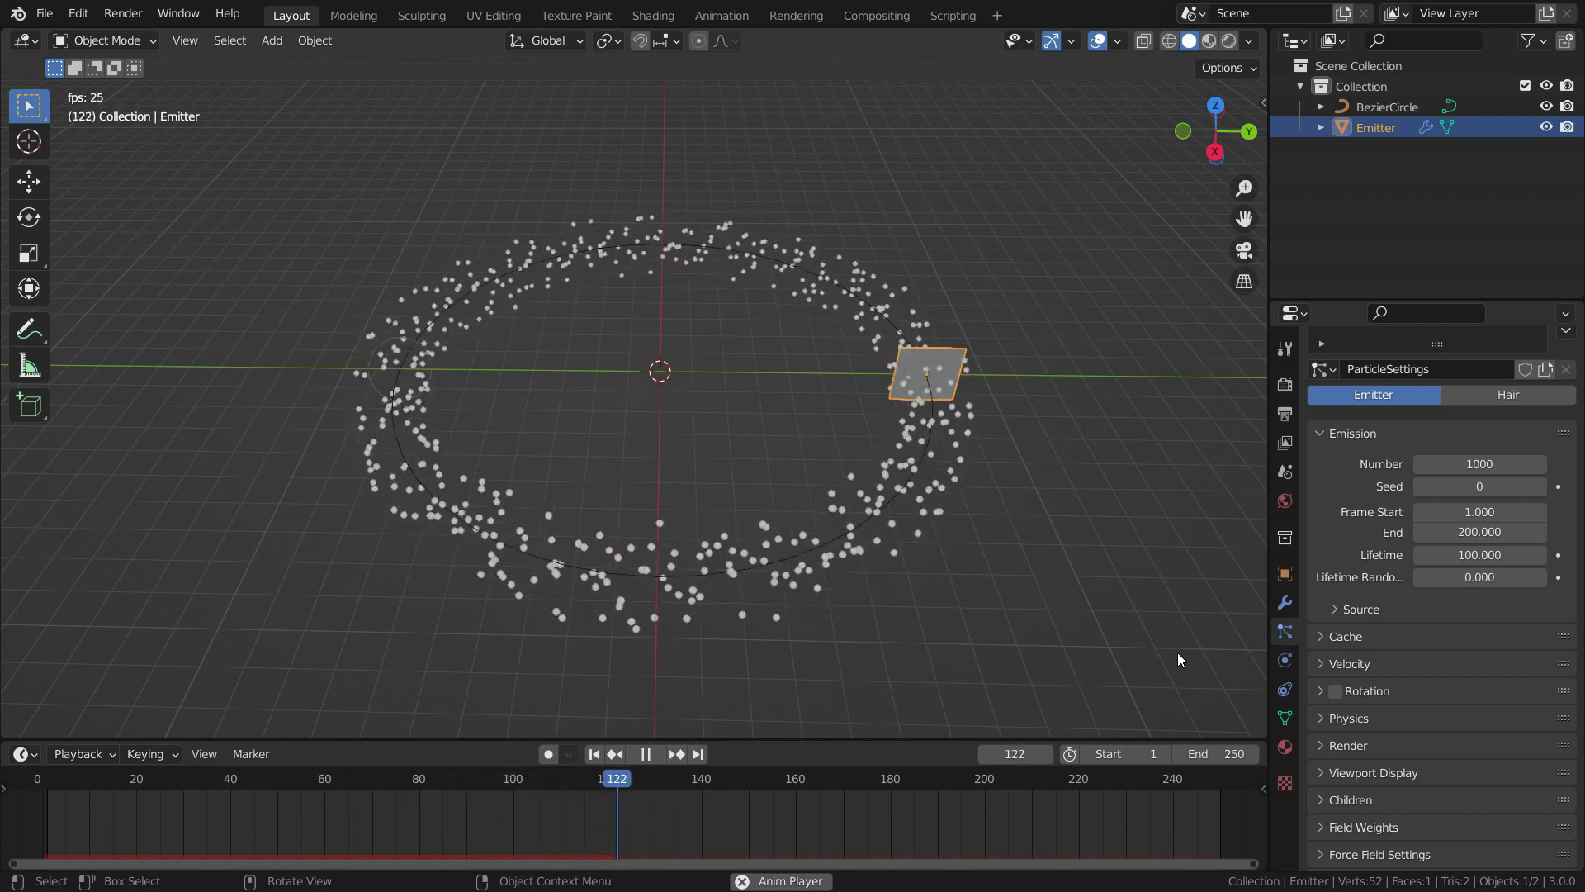
pyautogui.press('space')
pyautogui.click(1479, 532)
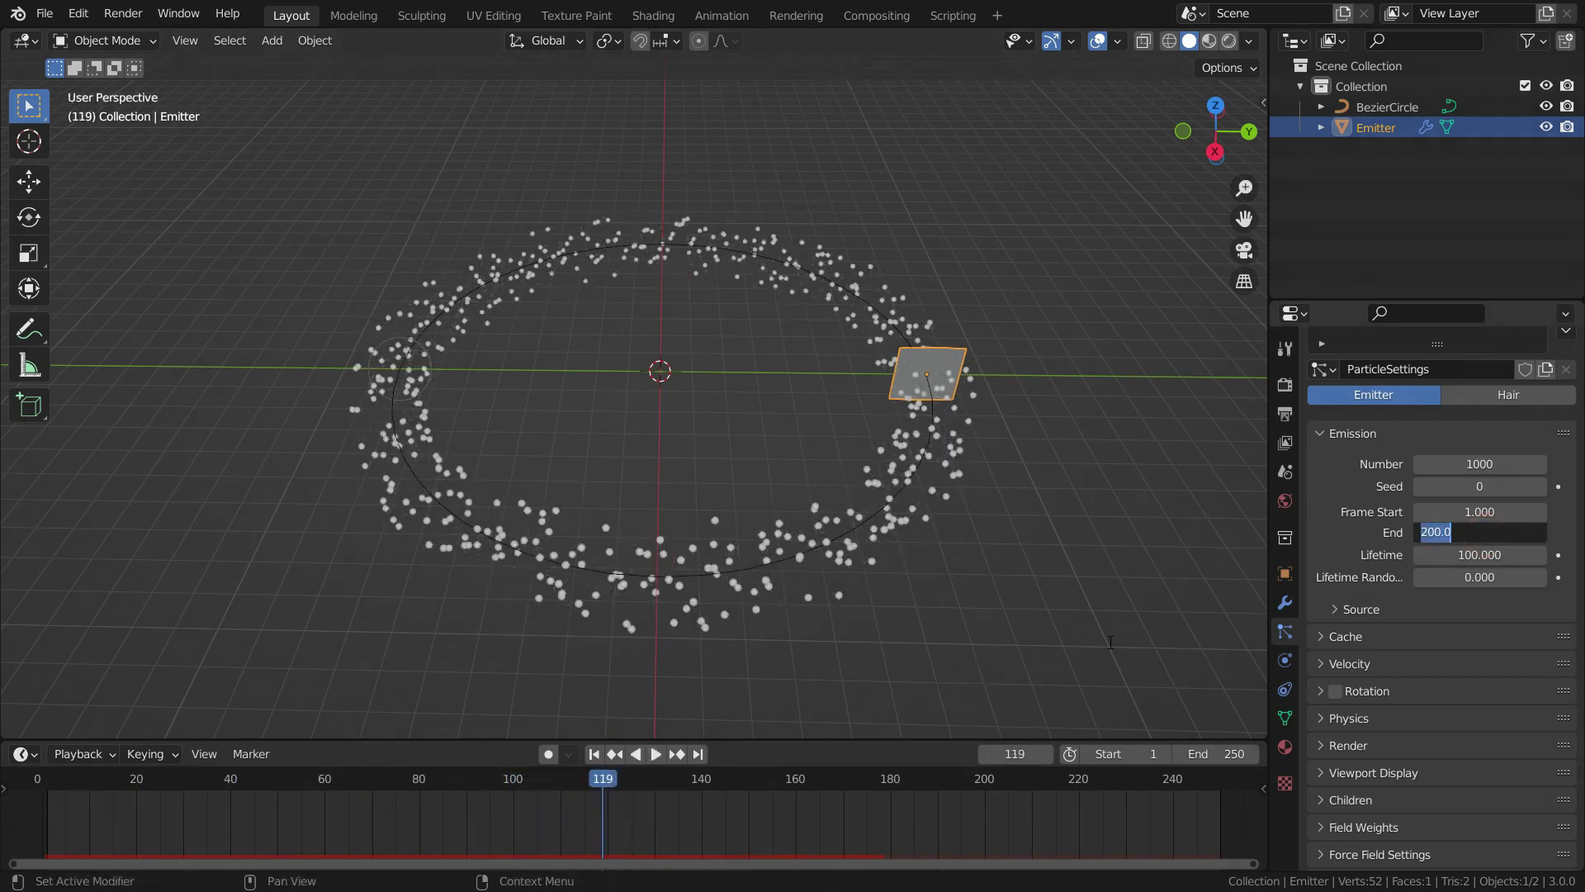
pyautogui.write('100')
pyautogui.press('Return')
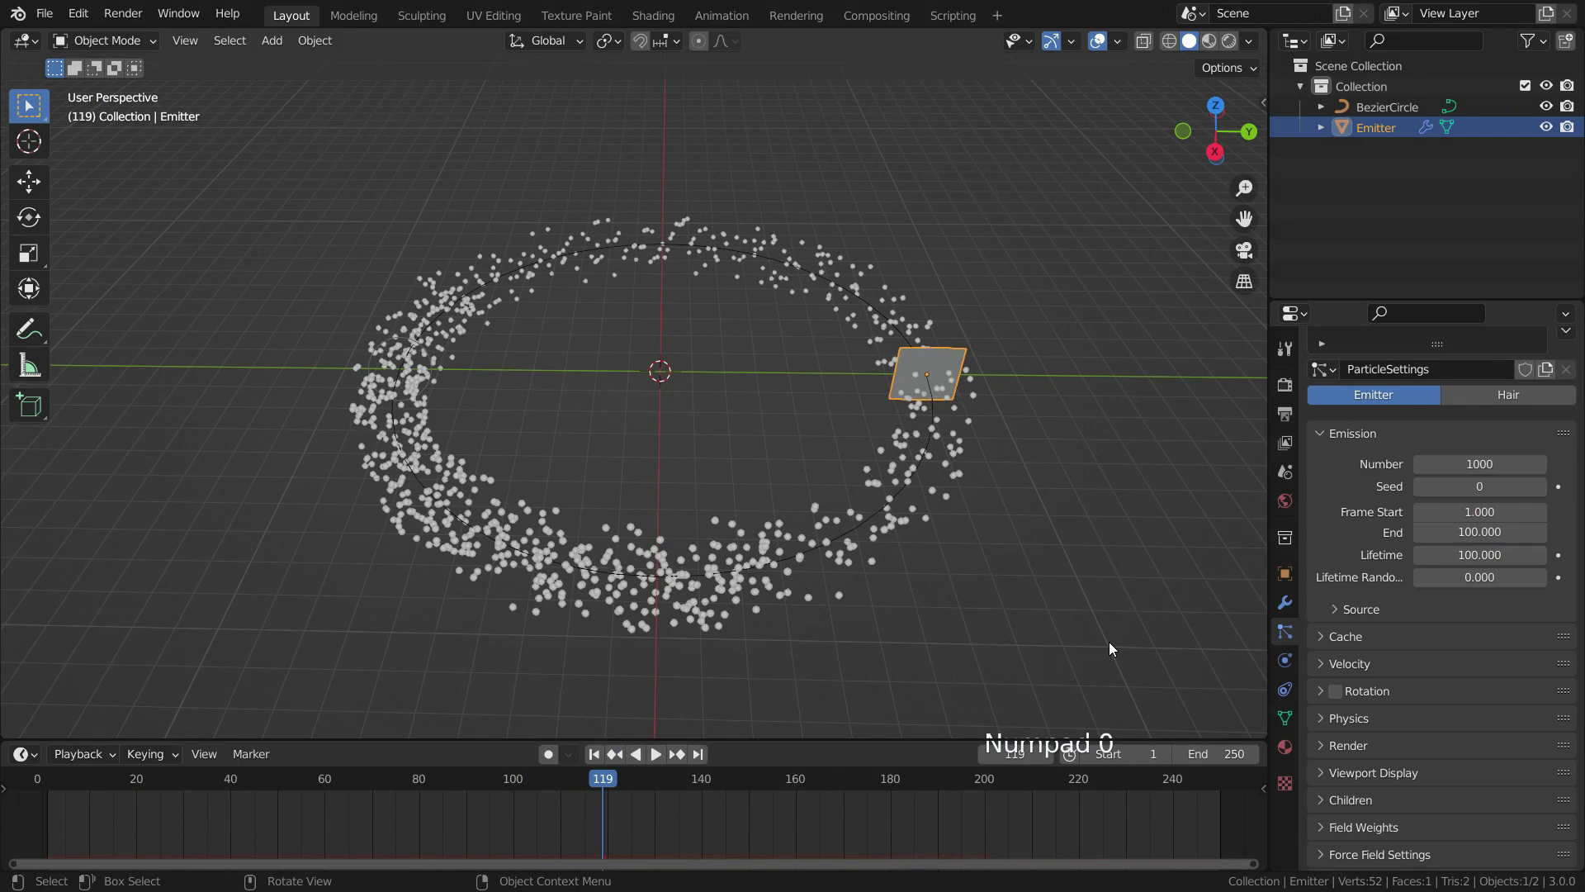
# Step: Replay from frame 1, then set the animation's end frame to 100
pyautogui.click(594, 754)
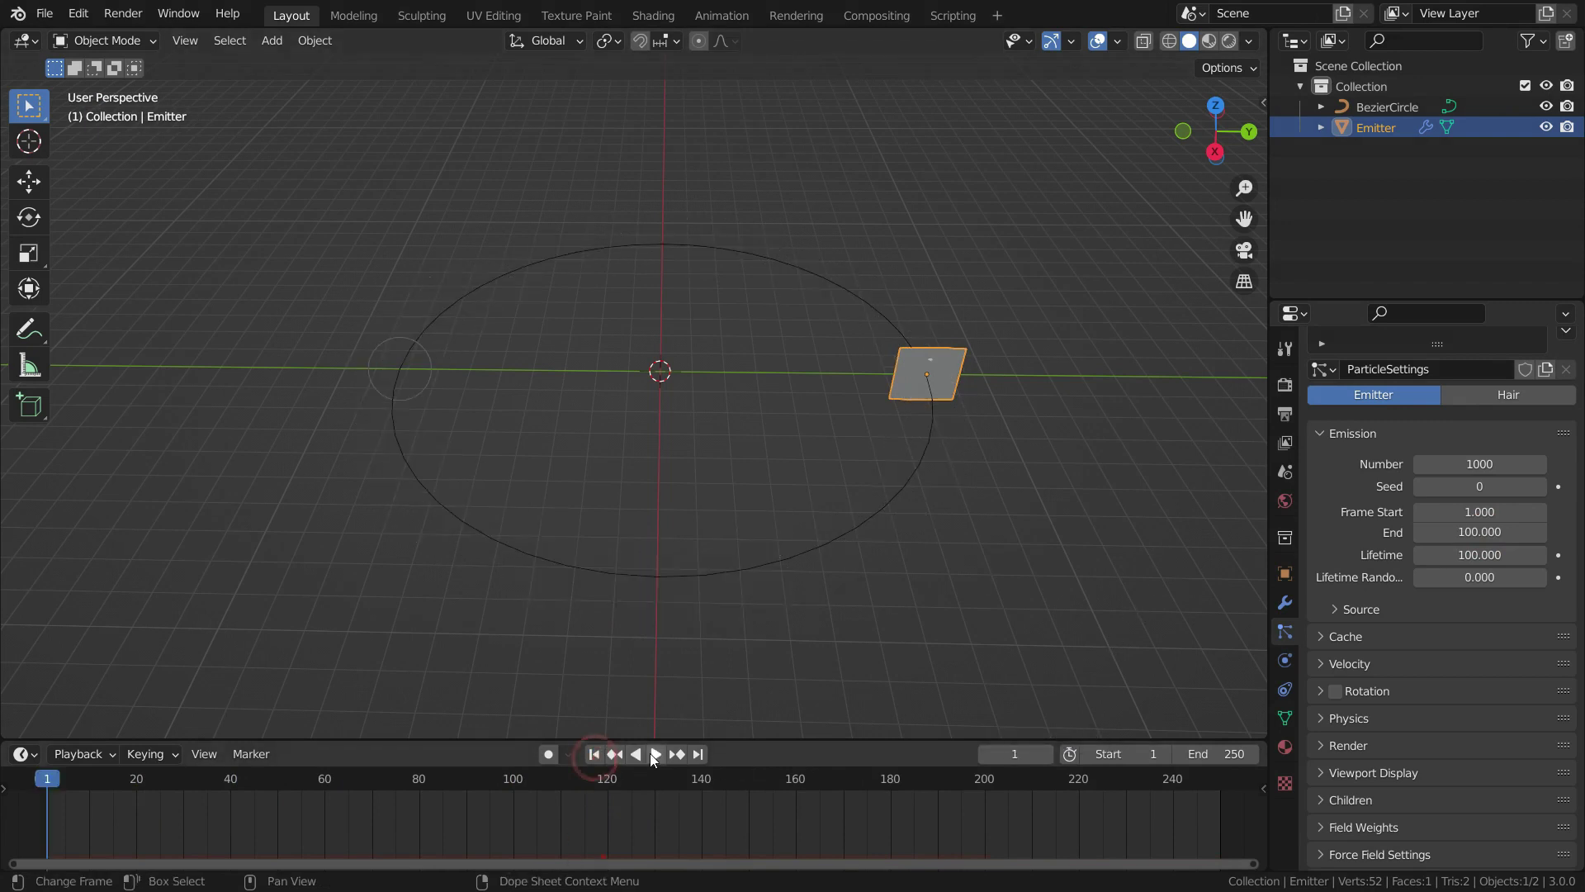
pyautogui.click(655, 754)
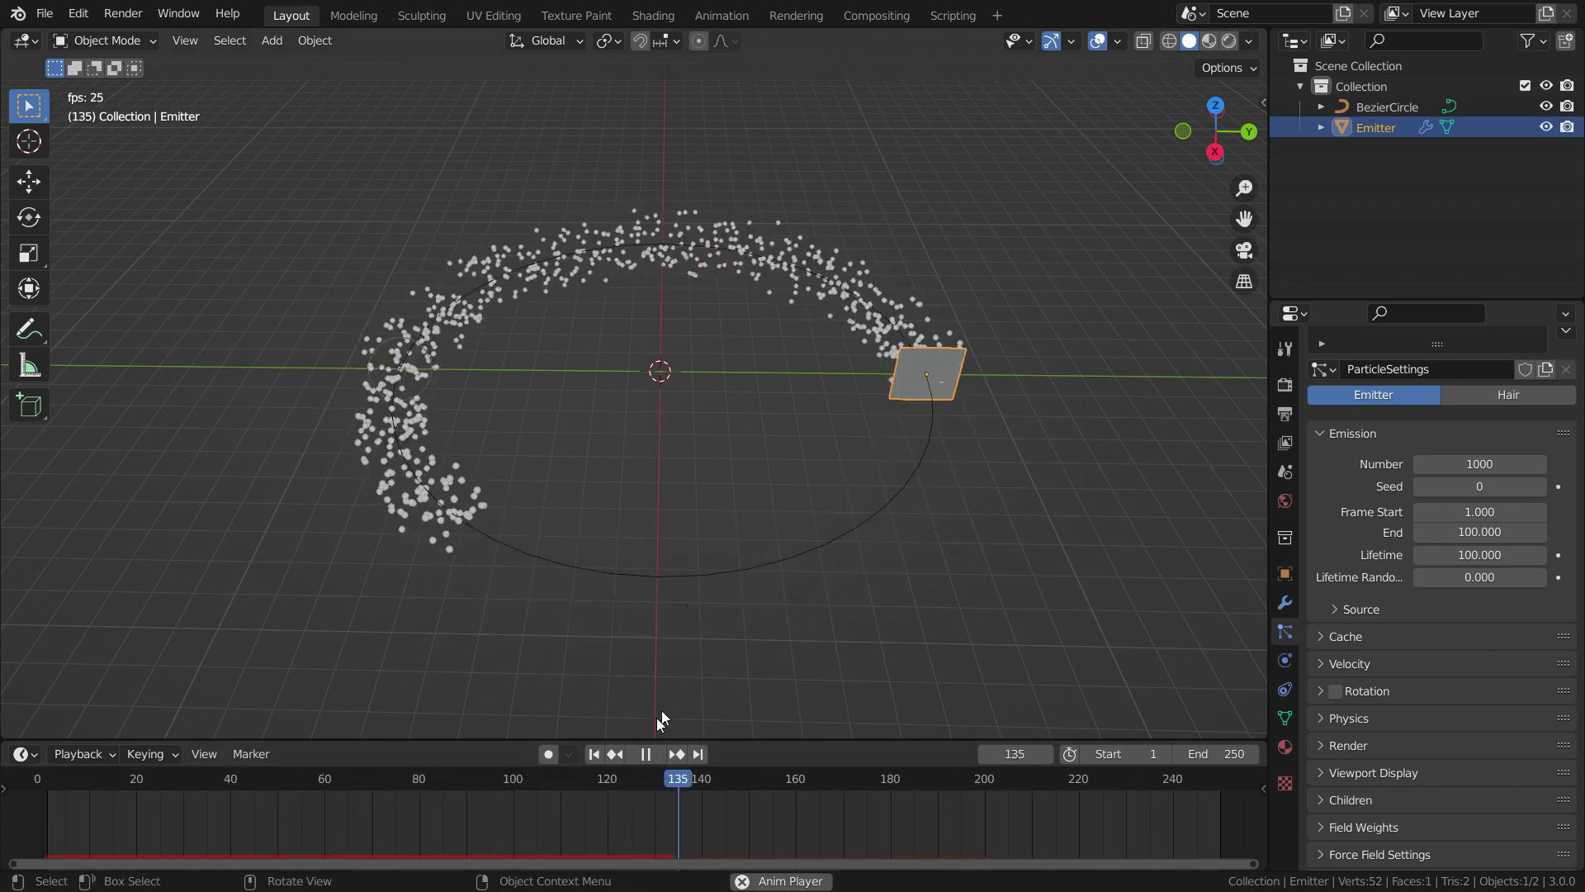
pyautogui.click(648, 754)
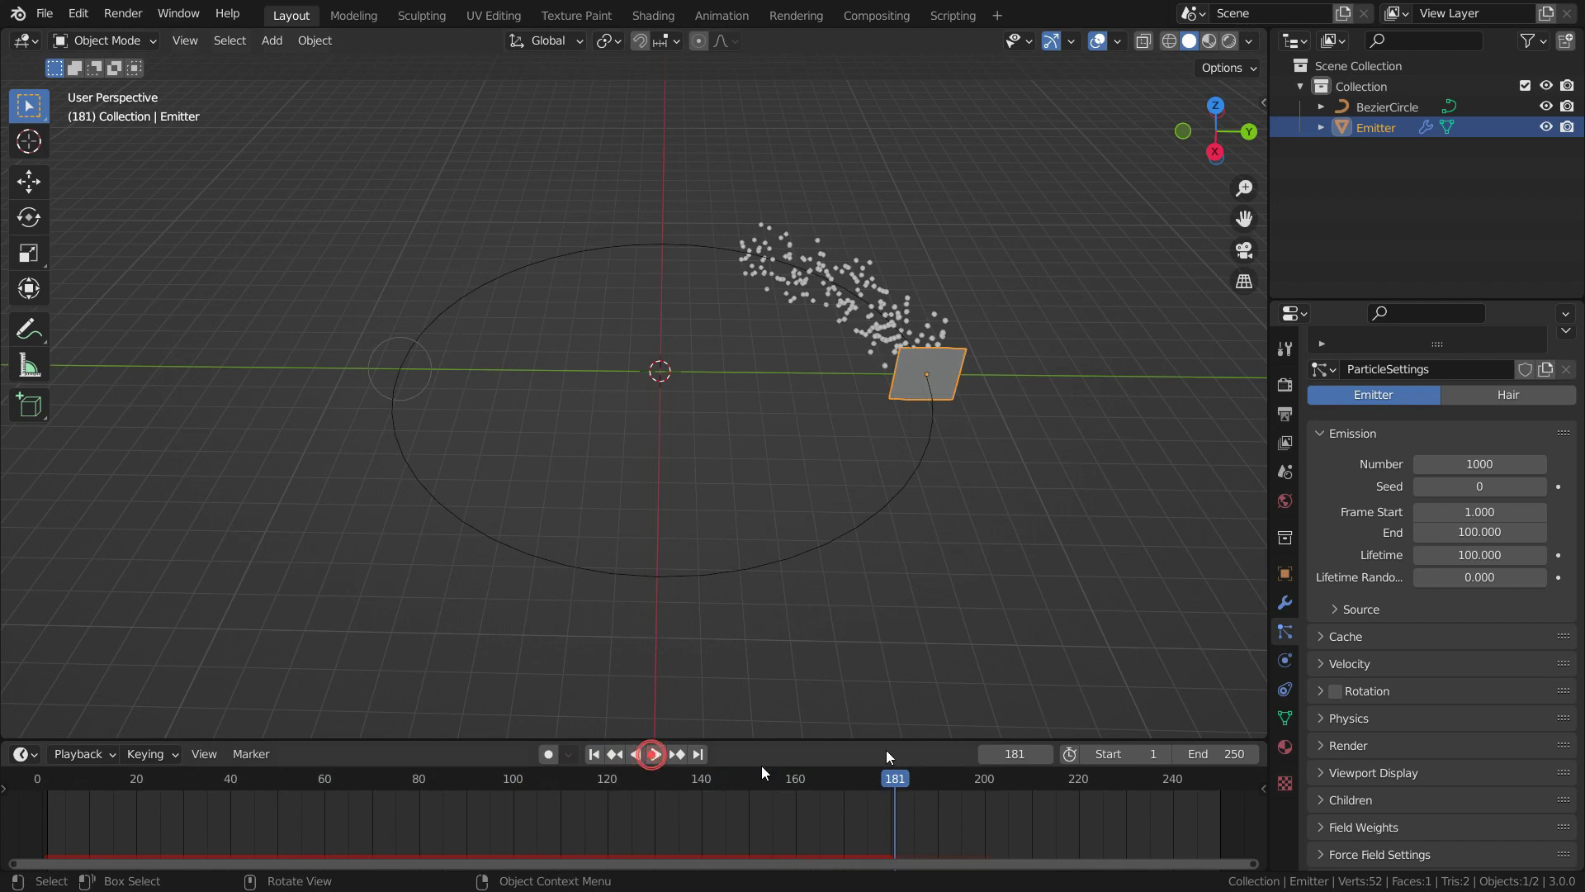
pyautogui.click(1214, 753)
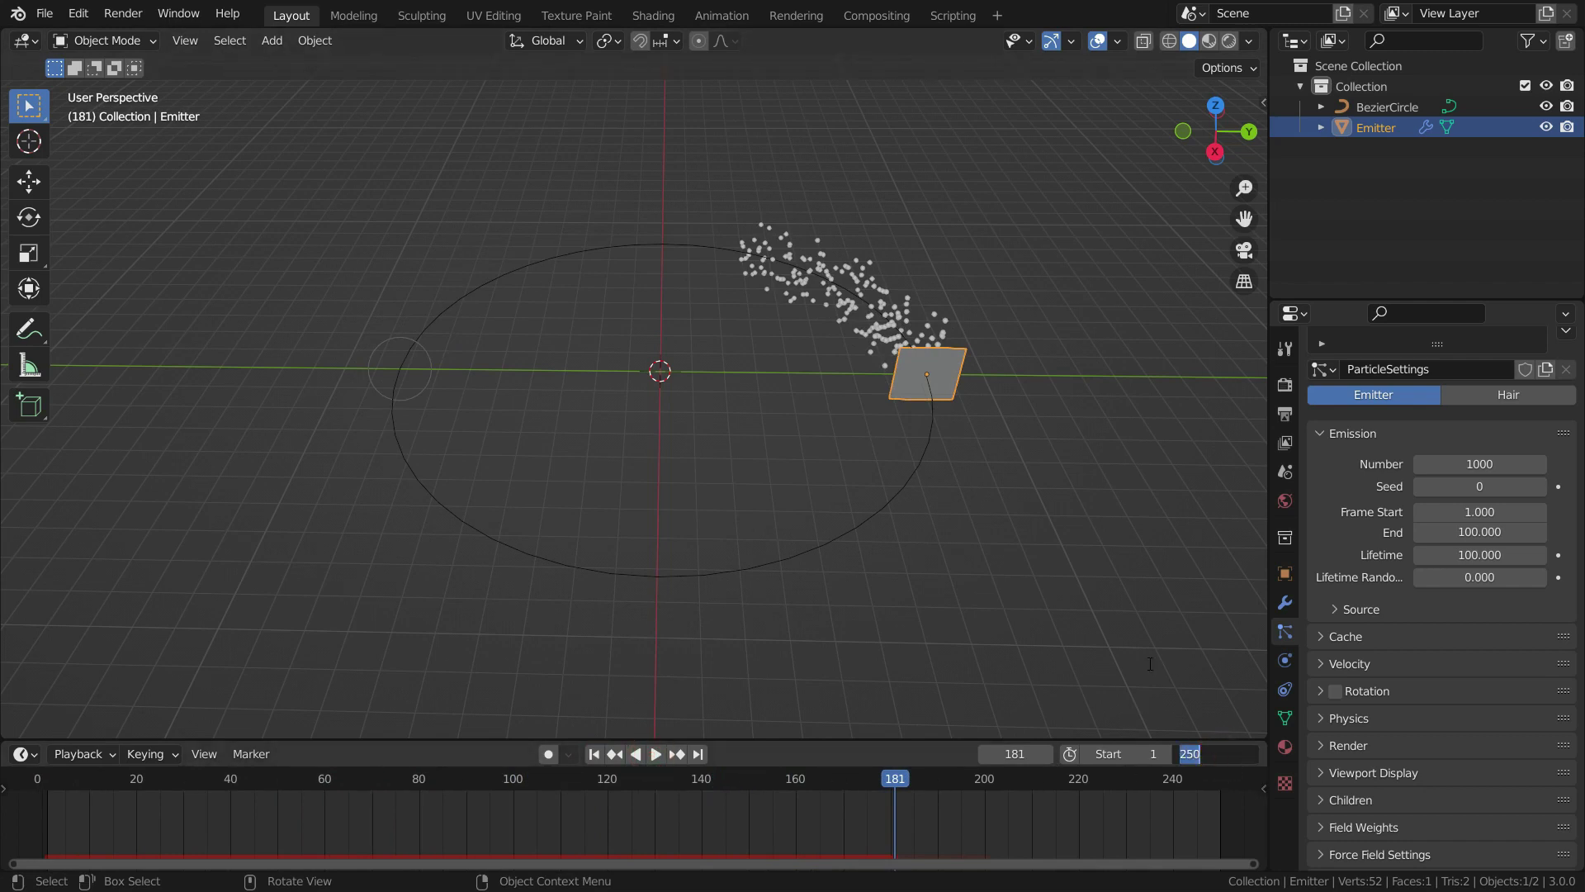
pyautogui.write('100')
pyautogui.press('Return')
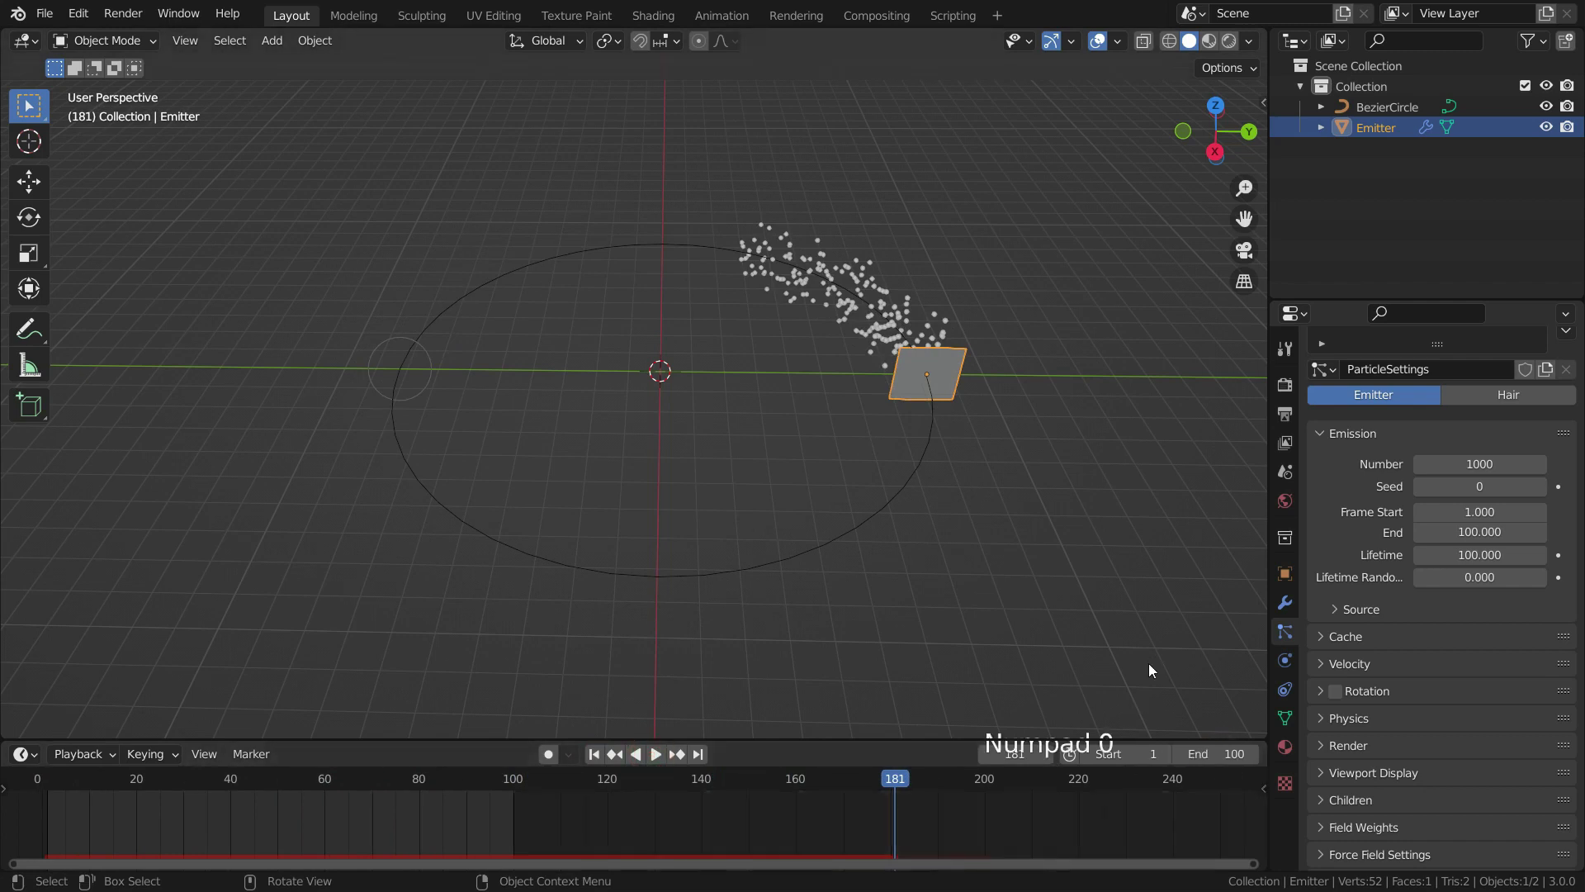
# Step: Replay the shortened 100-frame animation from the start
pyautogui.click(596, 754)
pyautogui.click(654, 756)
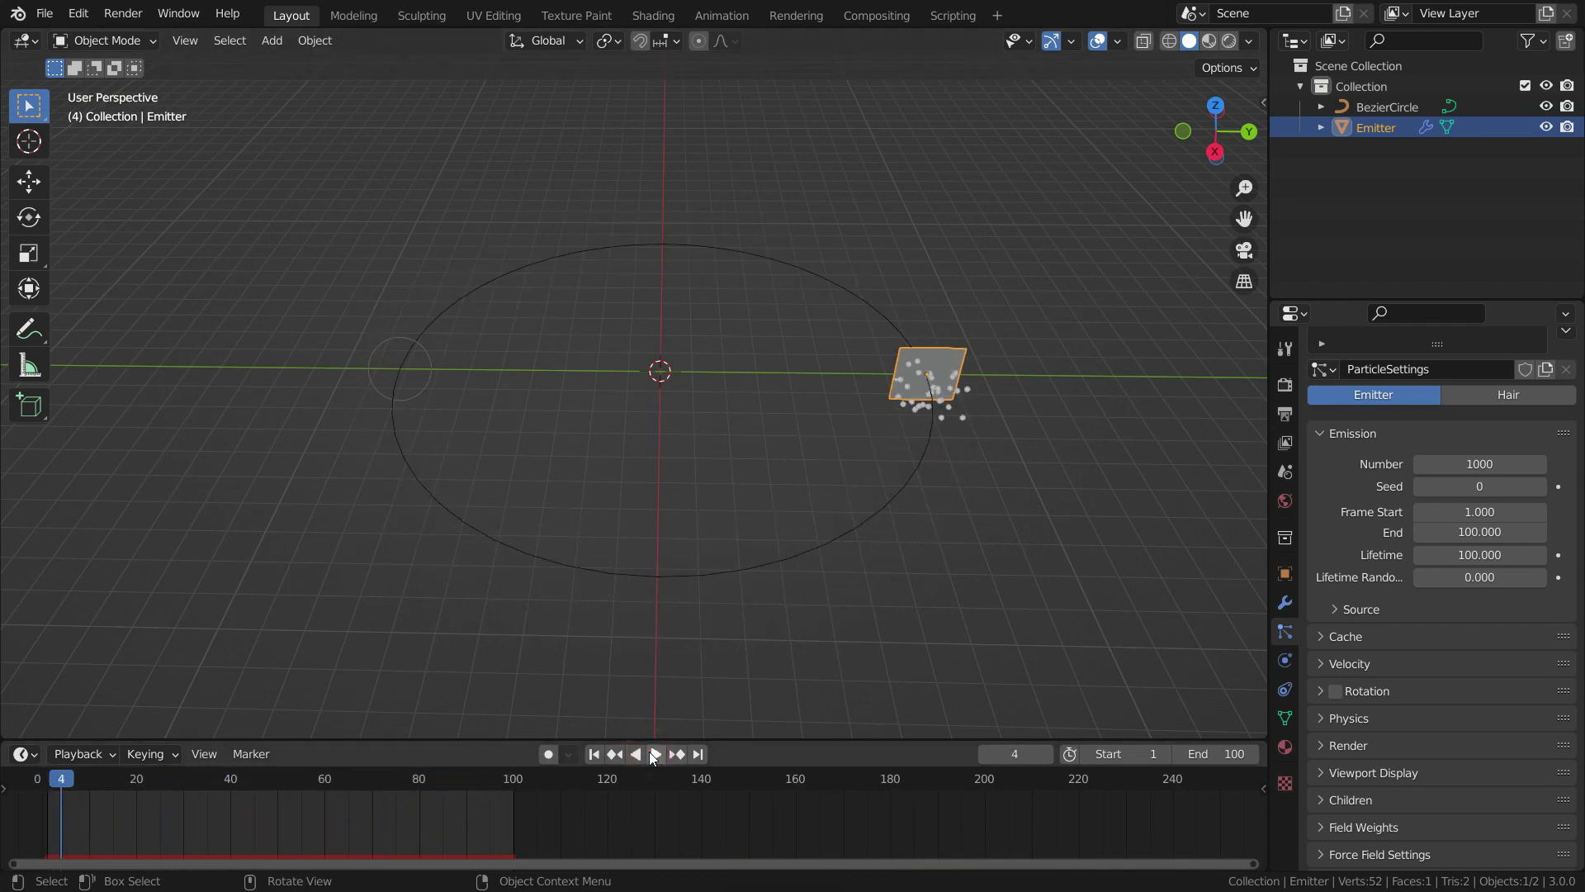
pyautogui.press('space')
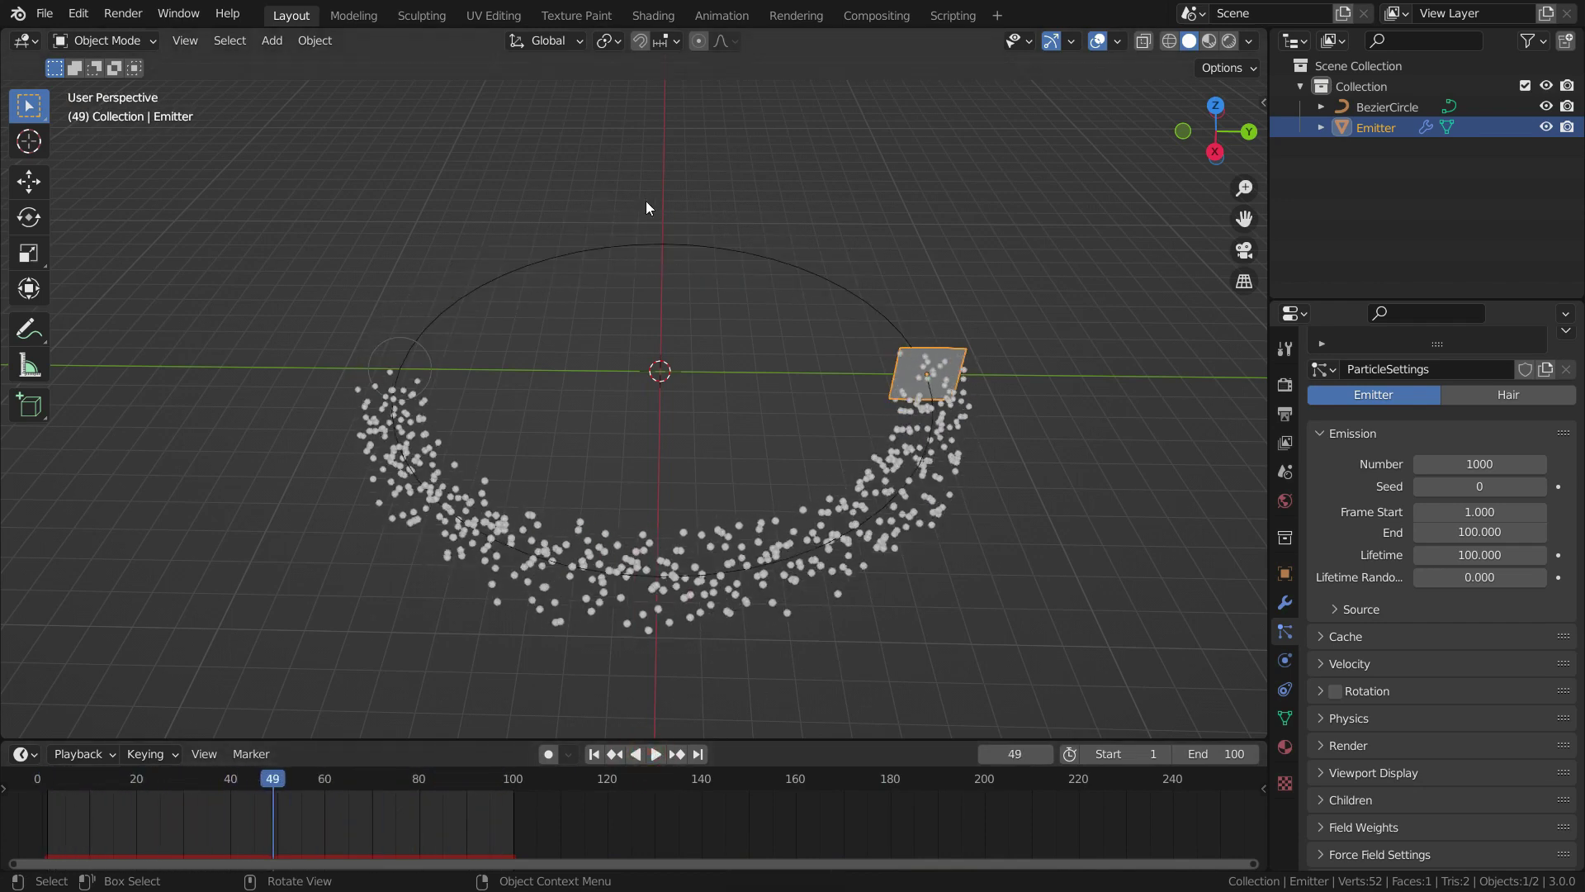
pyautogui.click(656, 756)
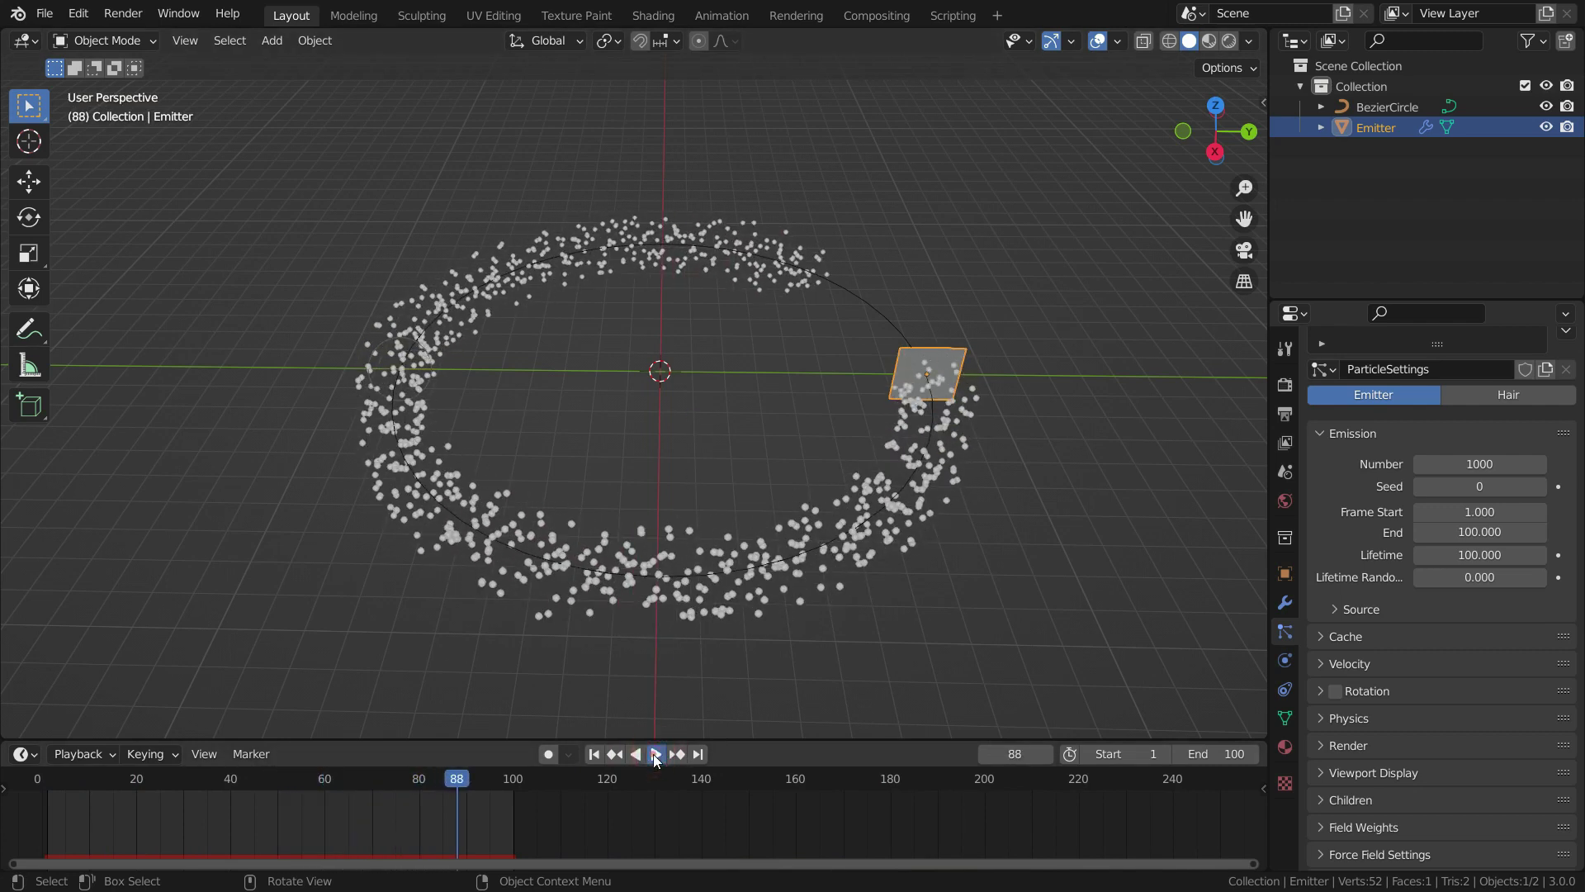
# Step: Stop playback and add a cube mesh at the scene centre
pyautogui.click(656, 754)
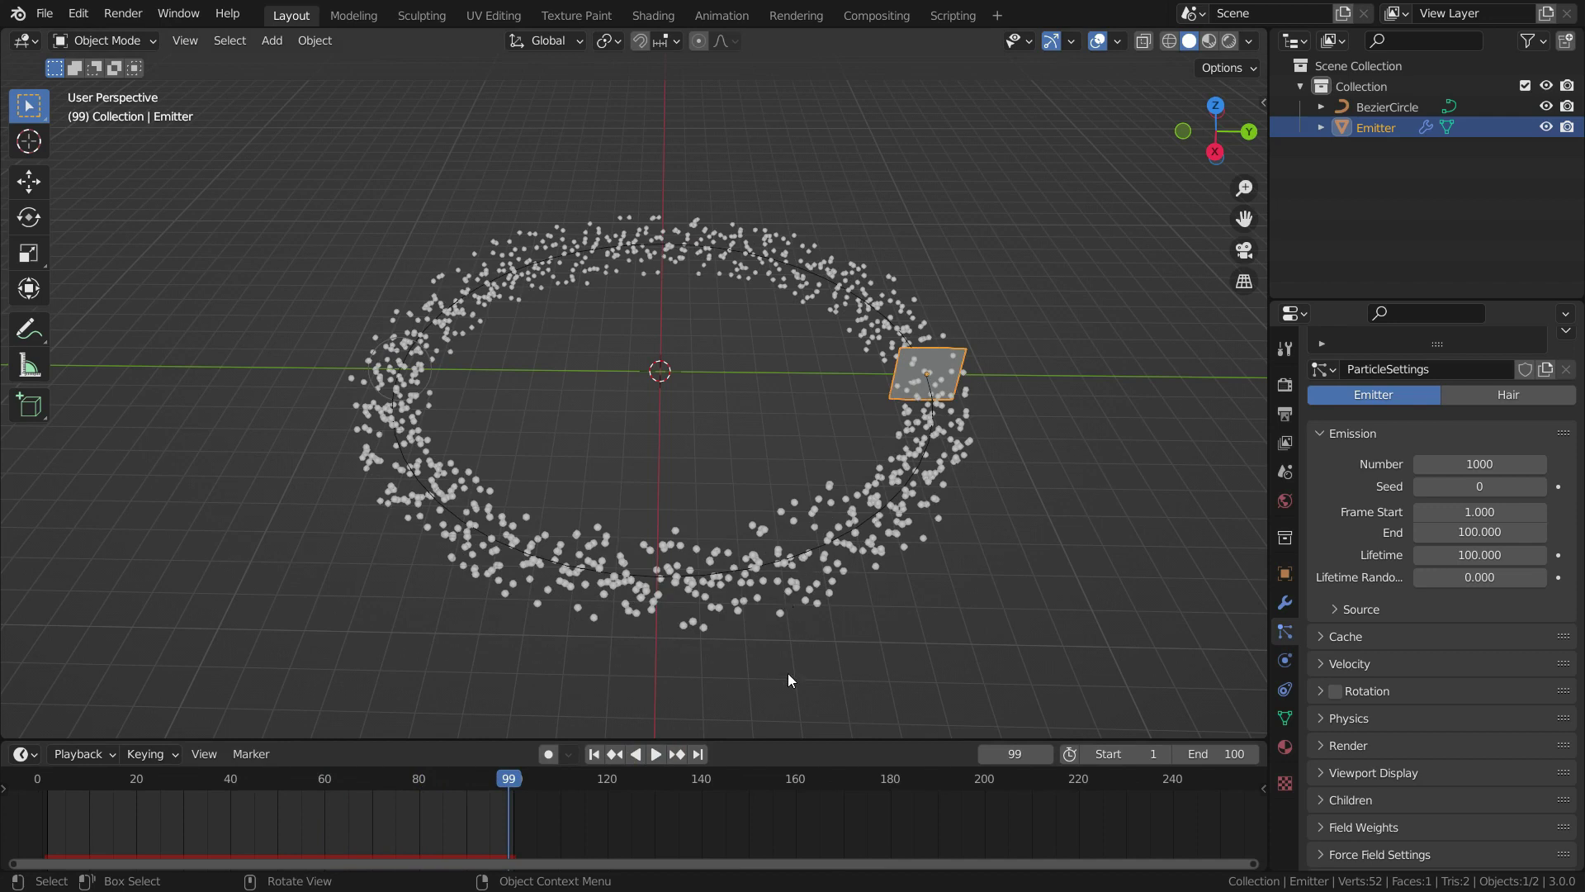
pyautogui.moveTo(773, 740); pyautogui.dragTo(778, 778)
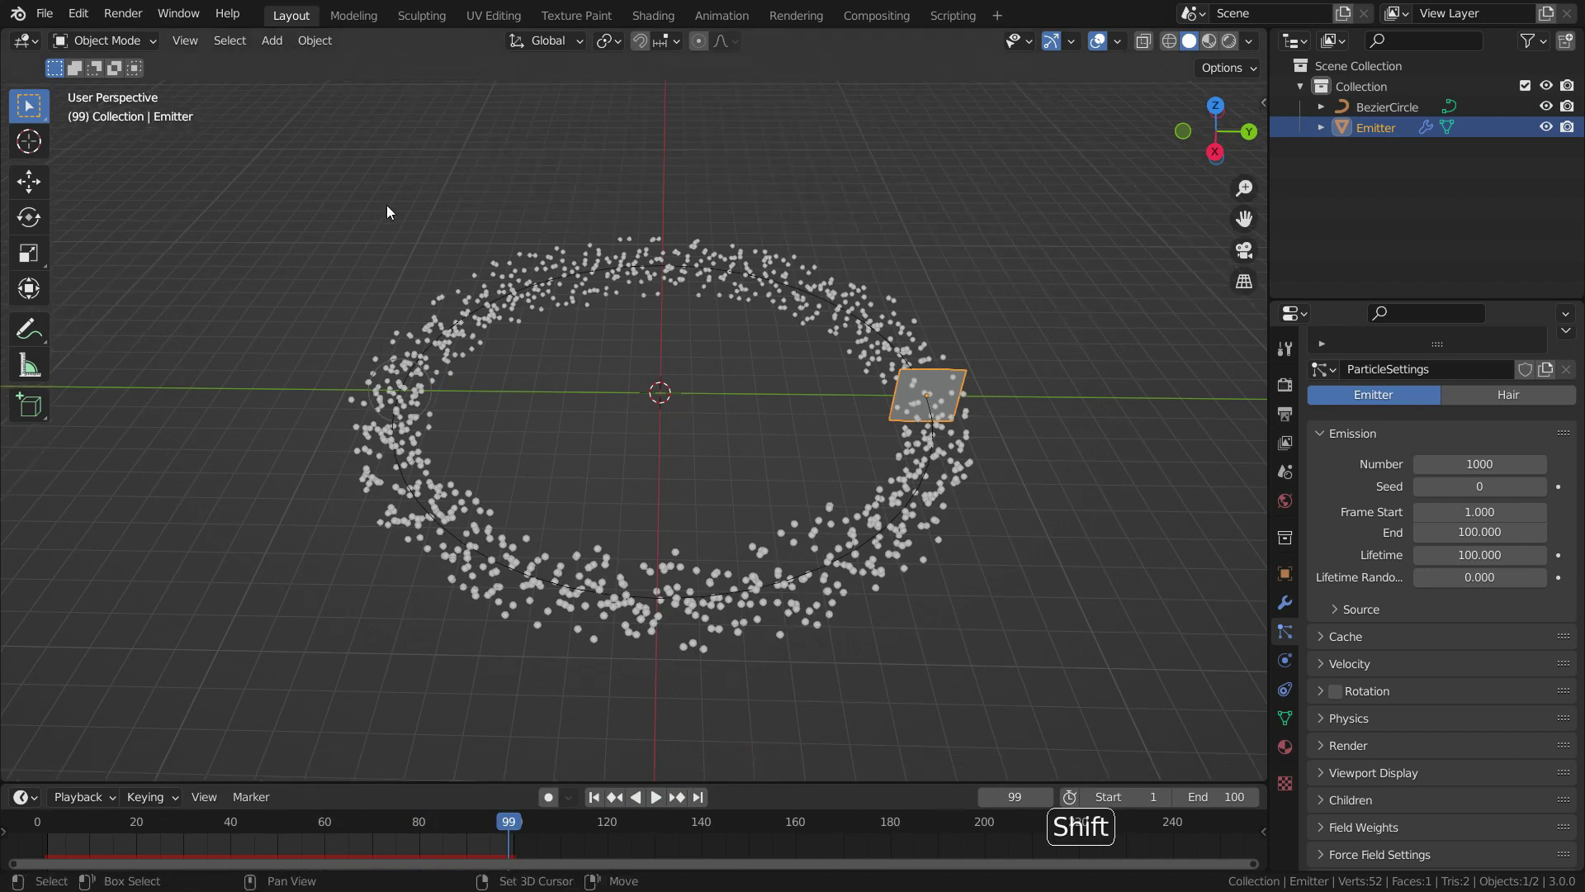
pyautogui.hotkey('shift', 'a')
pyautogui.moveTo(386, 205)
pyautogui.click(472, 231)
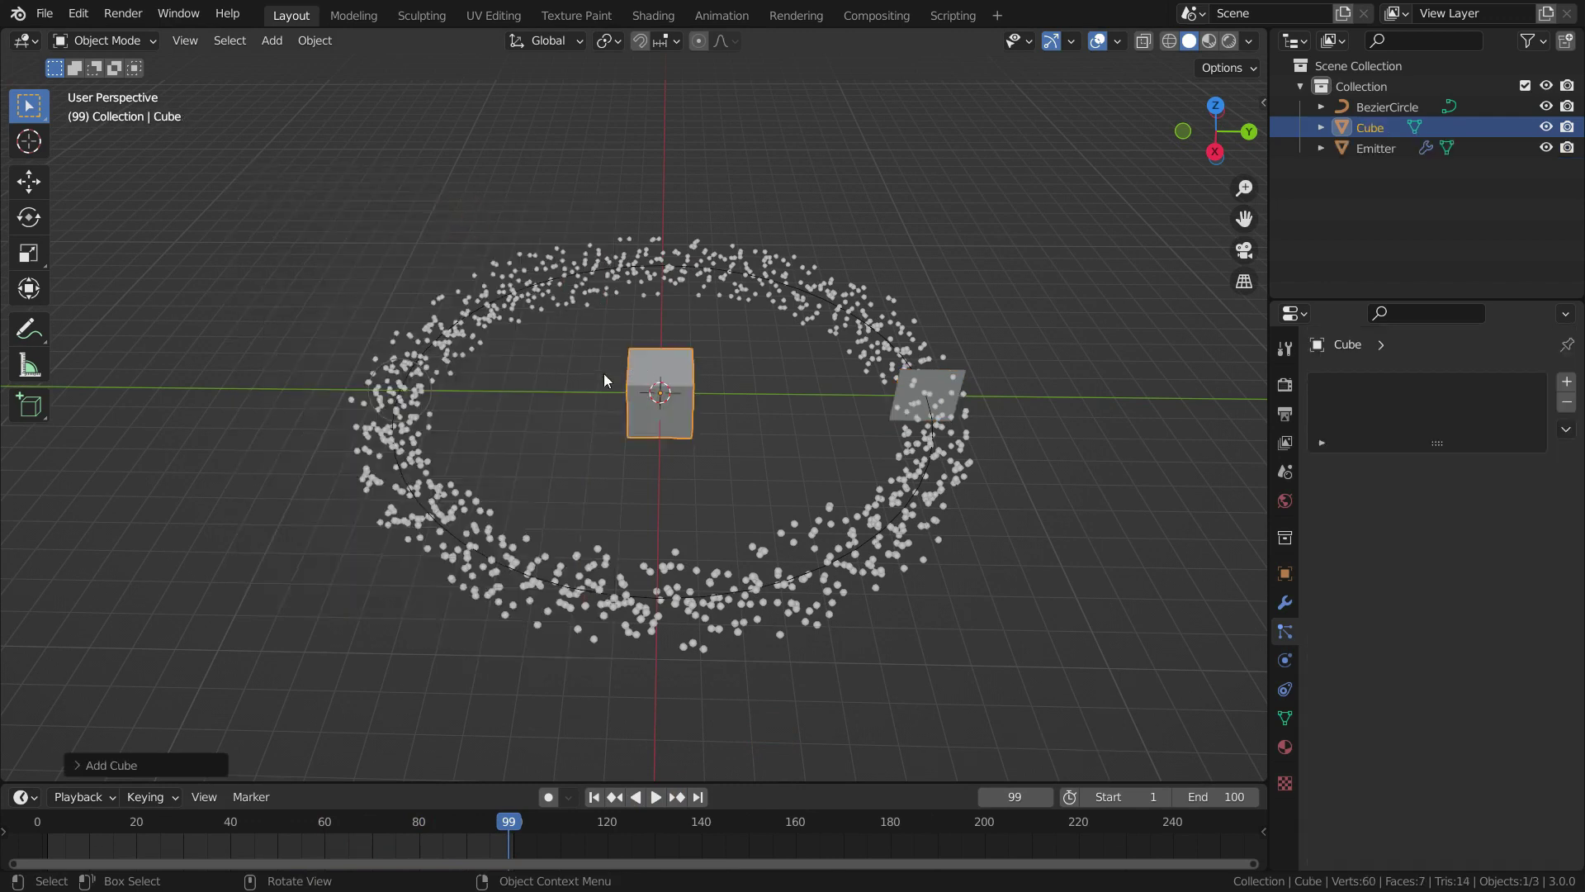
# Step: Set the Emitter's particles to Render As Object and start picking the instance object
pyautogui.click(933, 393)
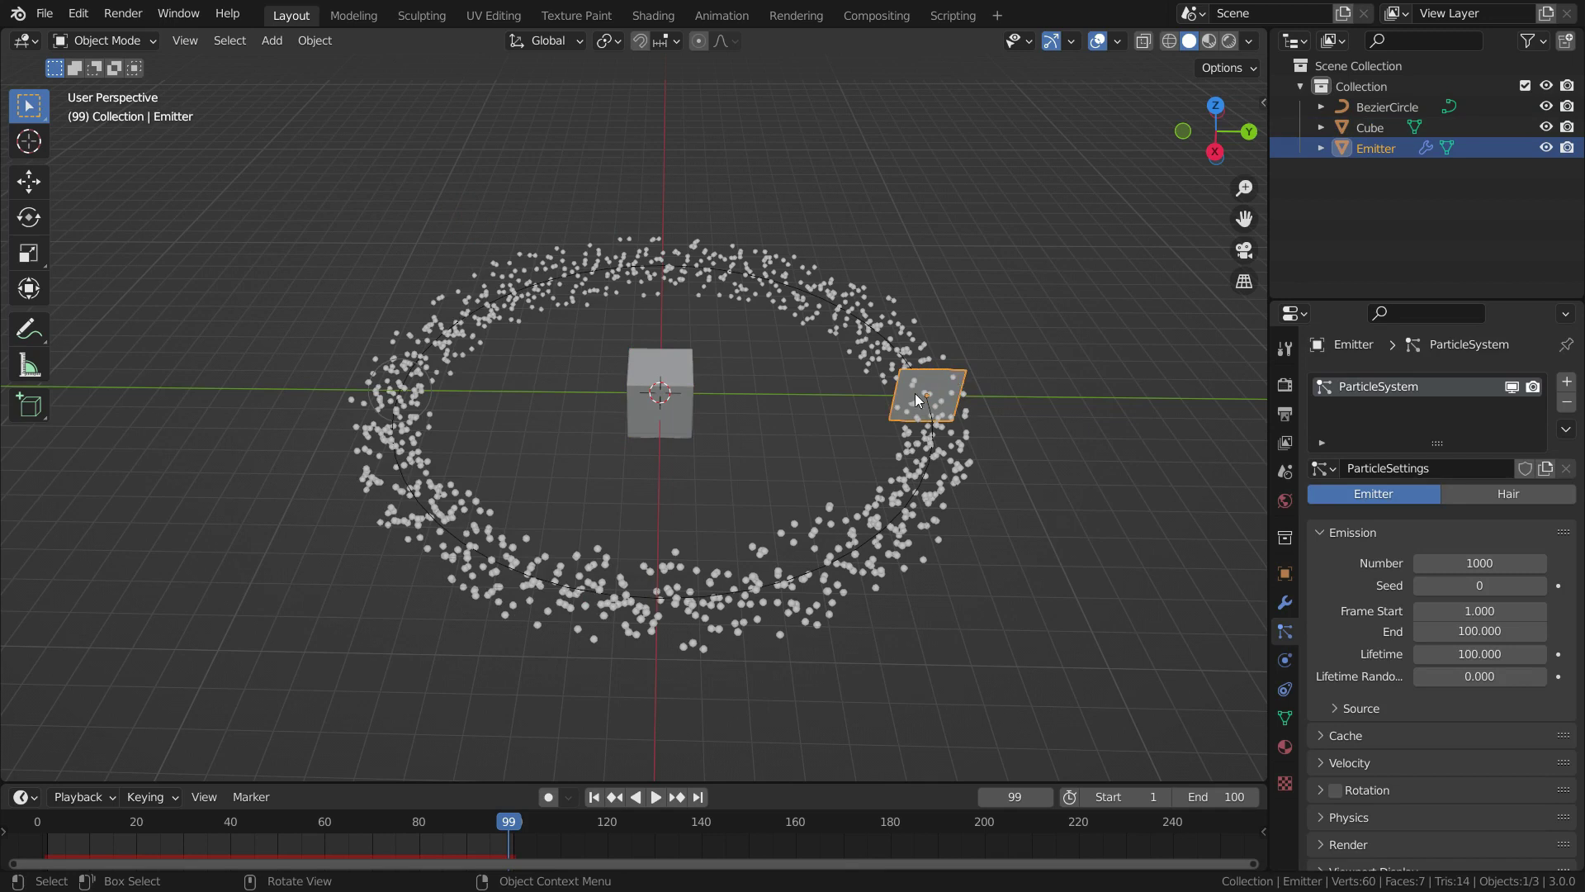
pyautogui.scroll(-5, 1374, 582)
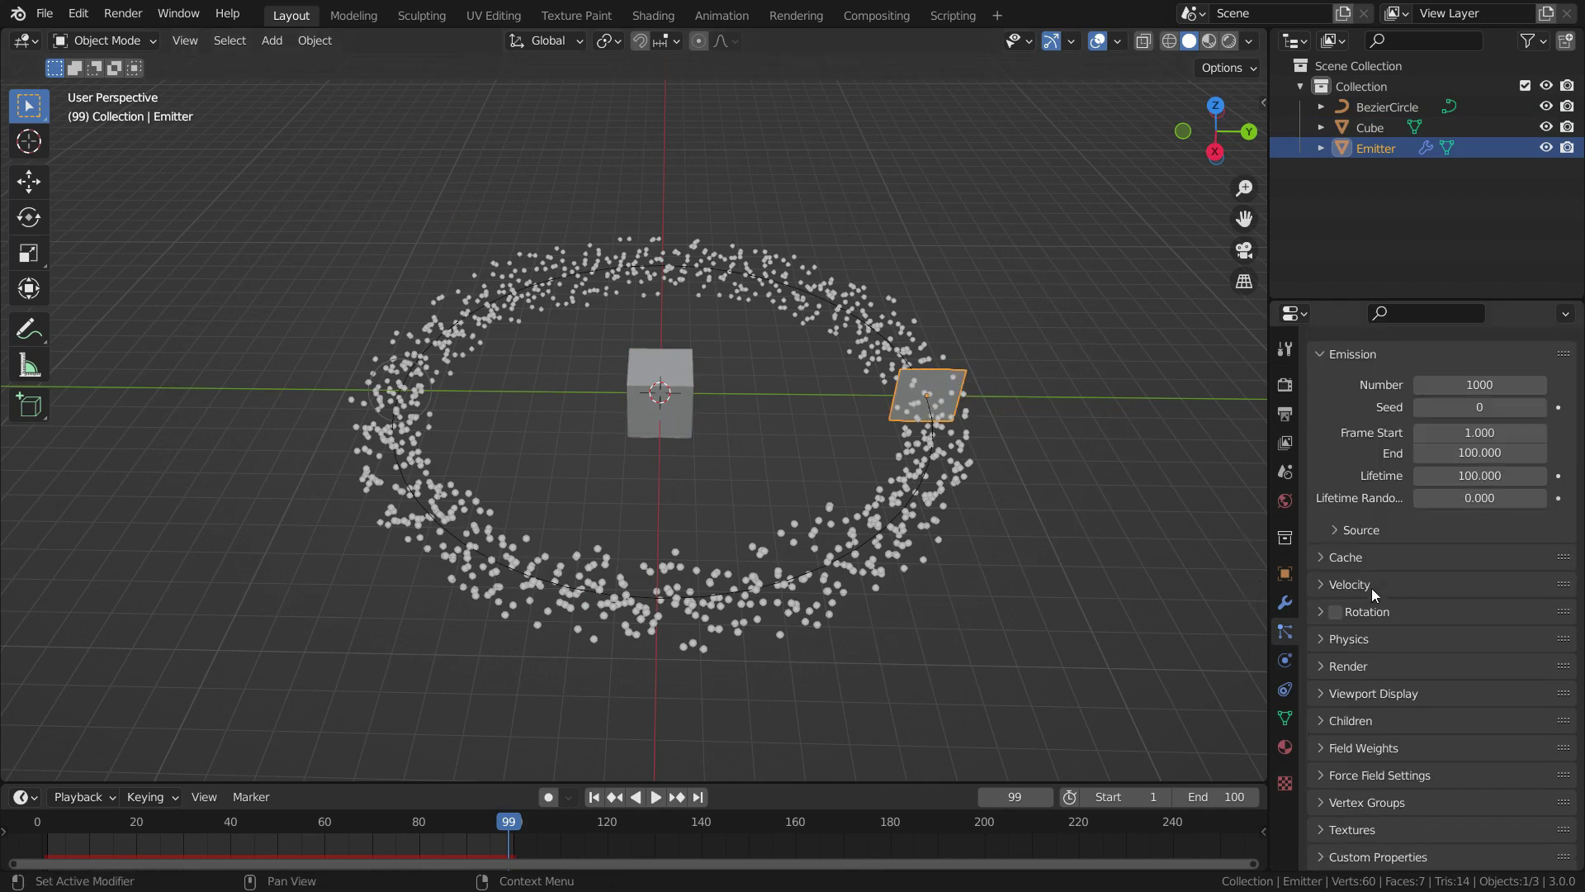
pyautogui.click(1346, 666)
pyautogui.scroll(-5, 1371, 661)
pyautogui.scroll(-1, 1423, 553)
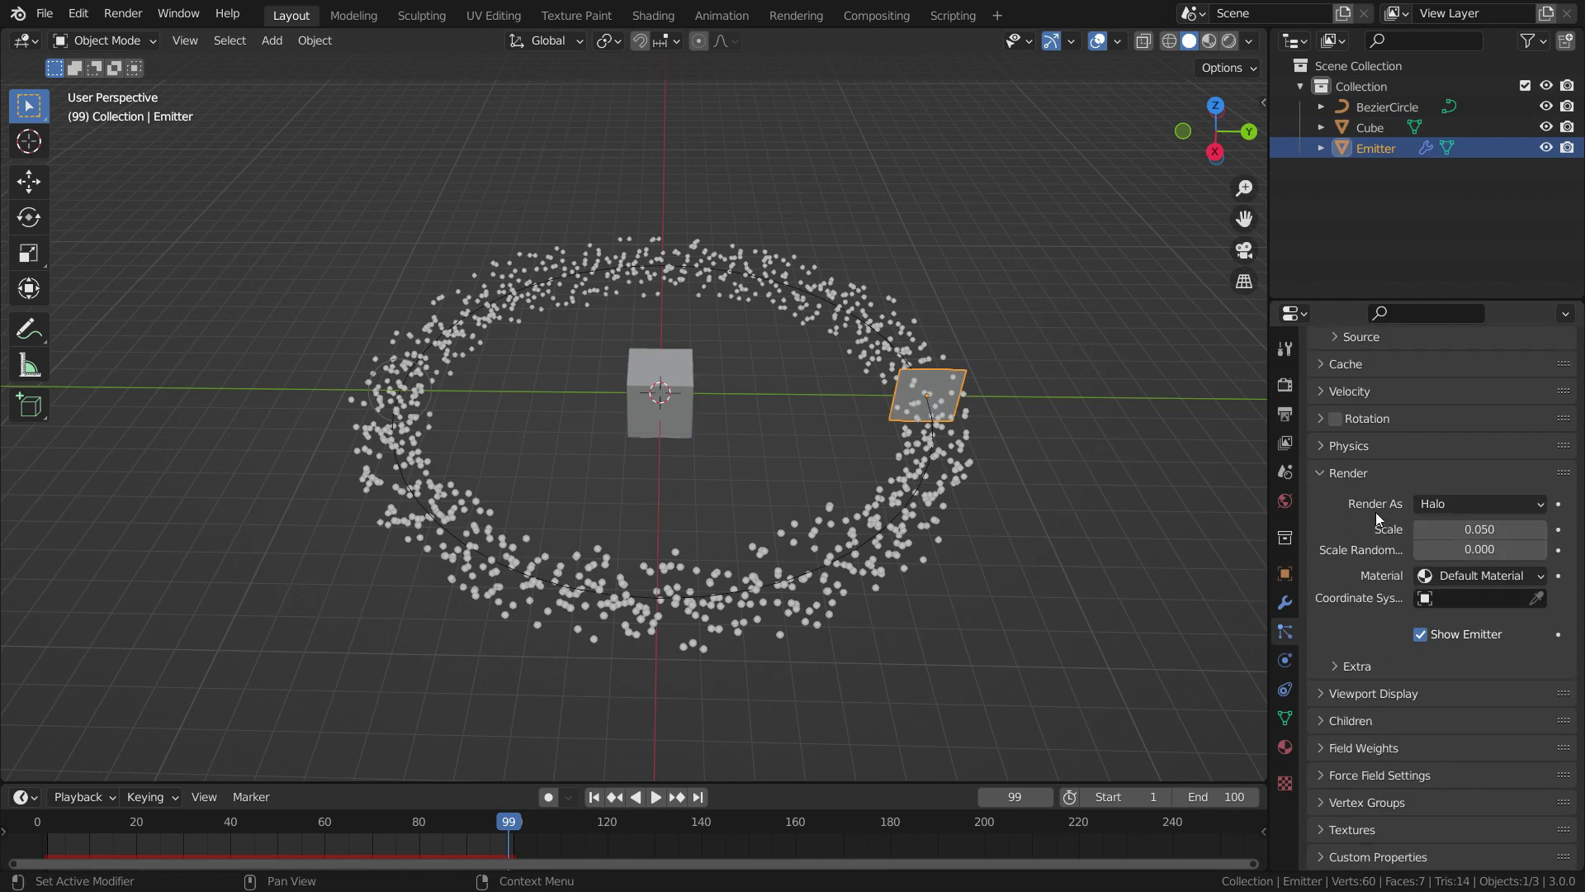
pyautogui.click(1456, 504)
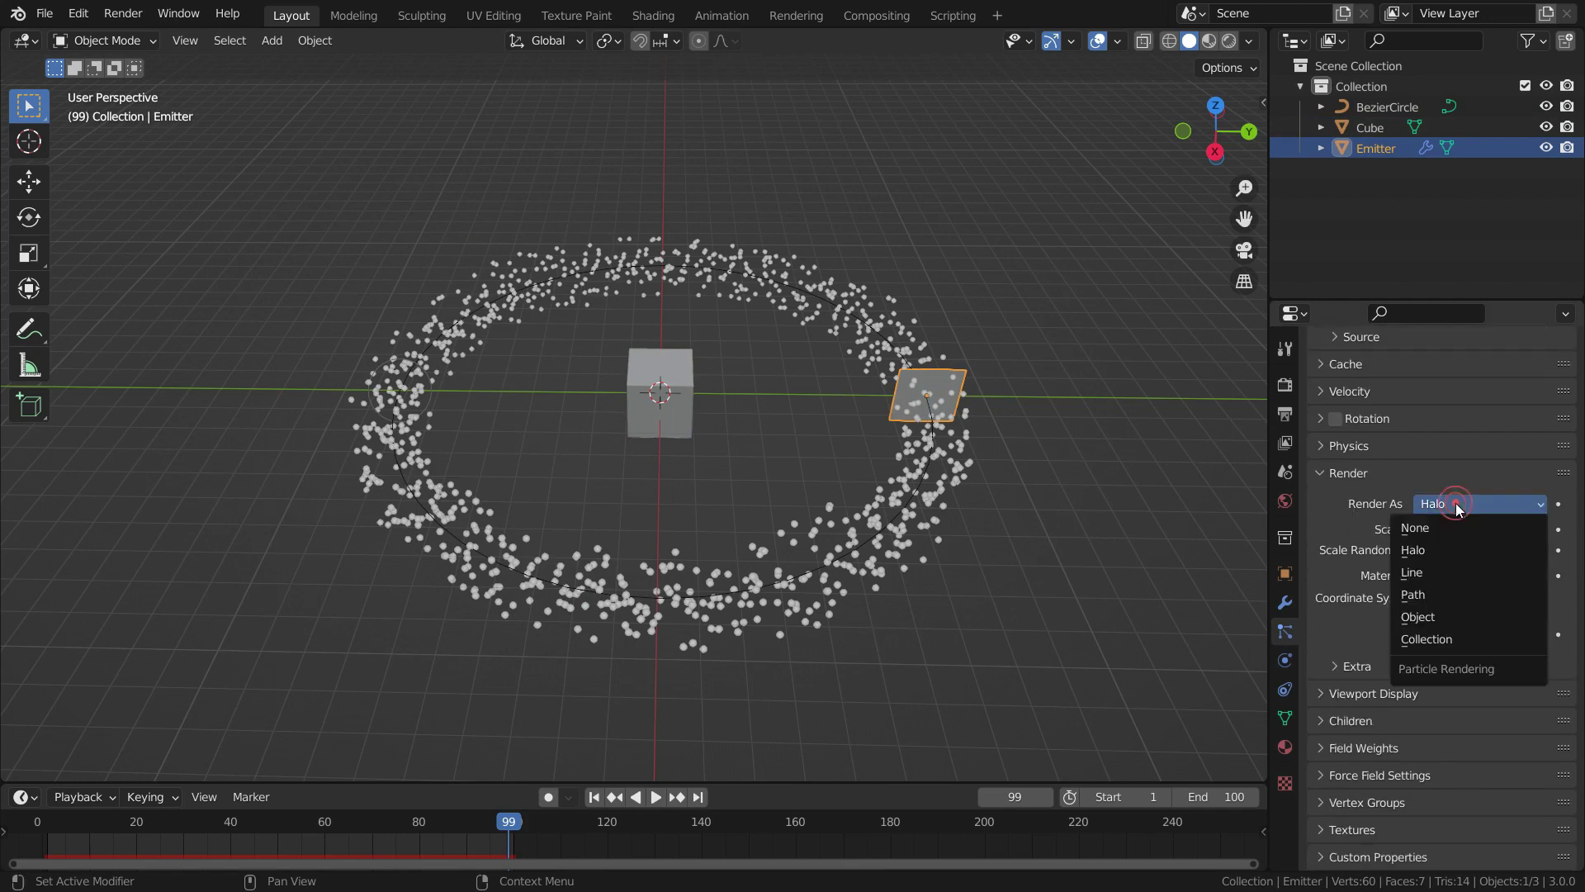
pyautogui.click(1435, 616)
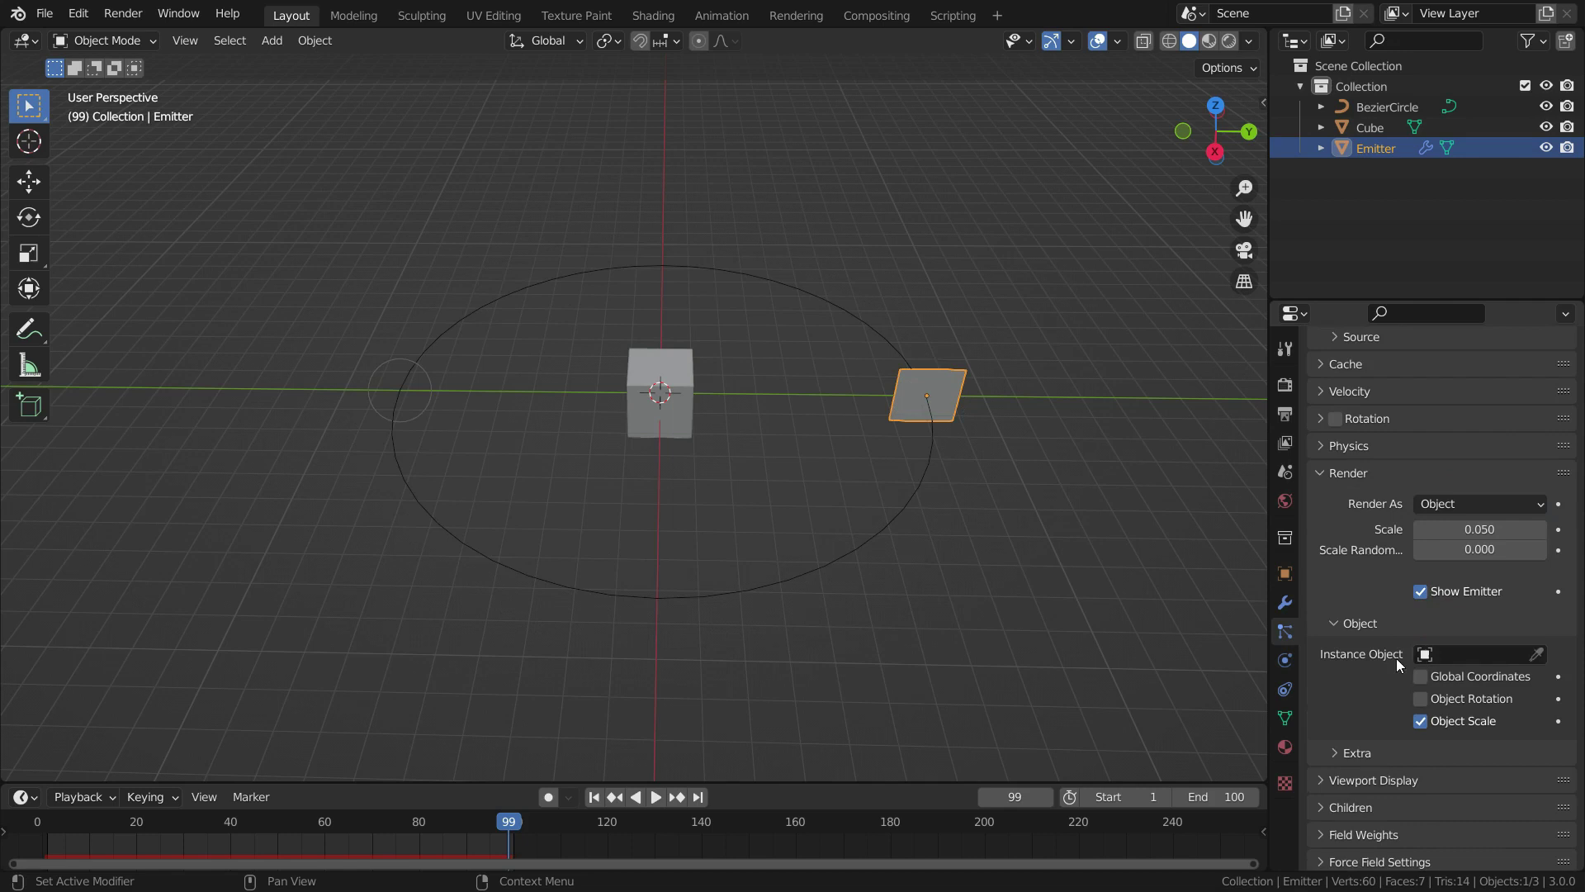
pyautogui.click(1536, 654)
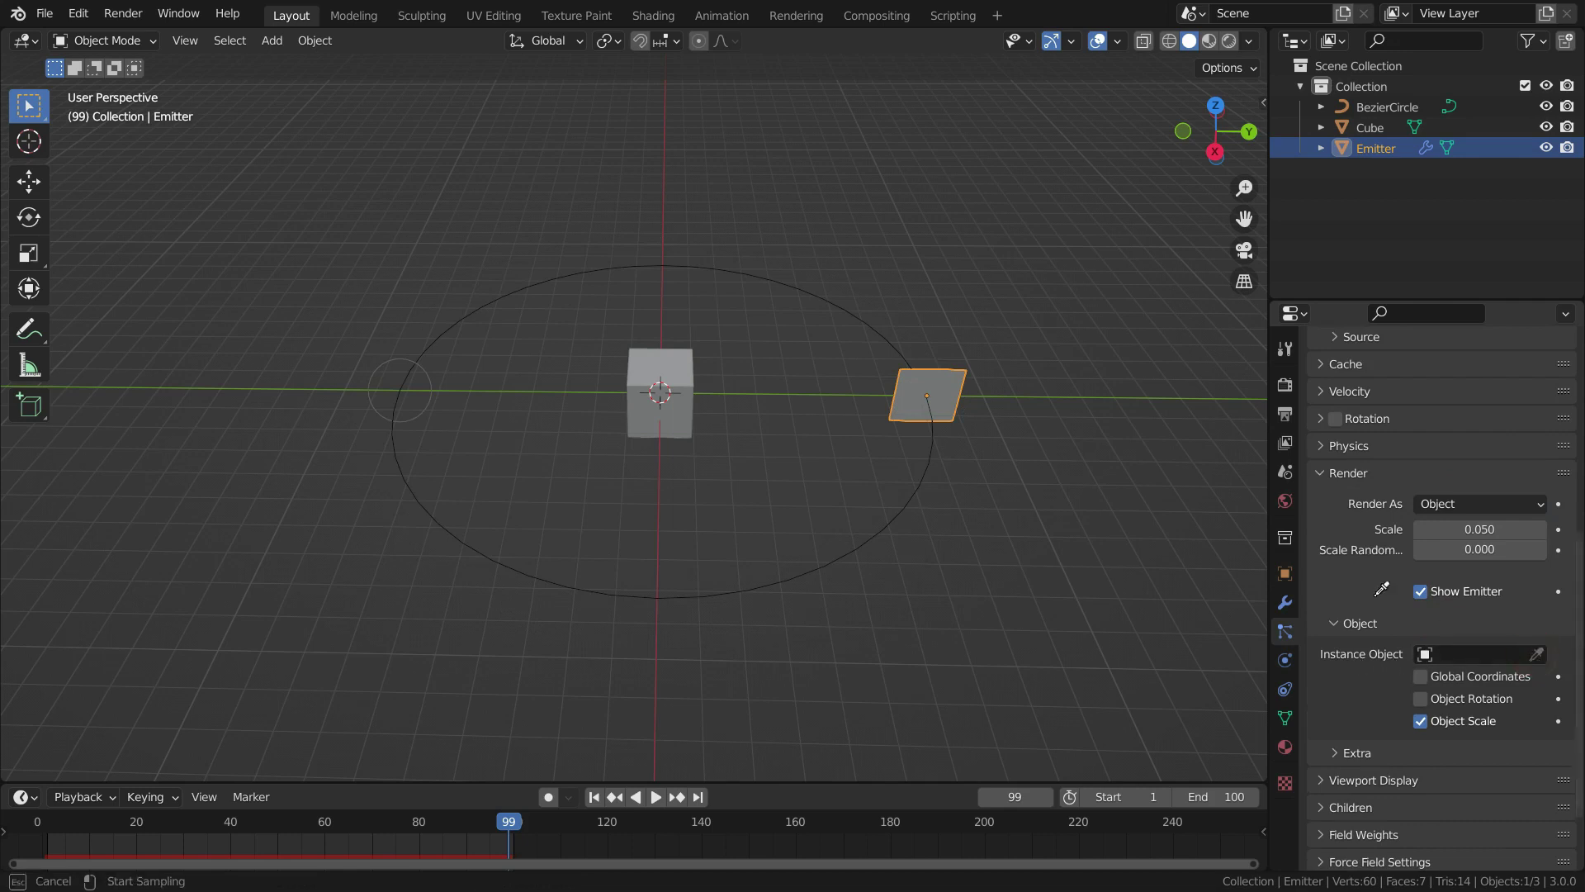
# Step: Use the Cube as the particle instance object at a scale of 0.1
pyautogui.click(692, 357)
pyautogui.scroll(6, 808, 605)
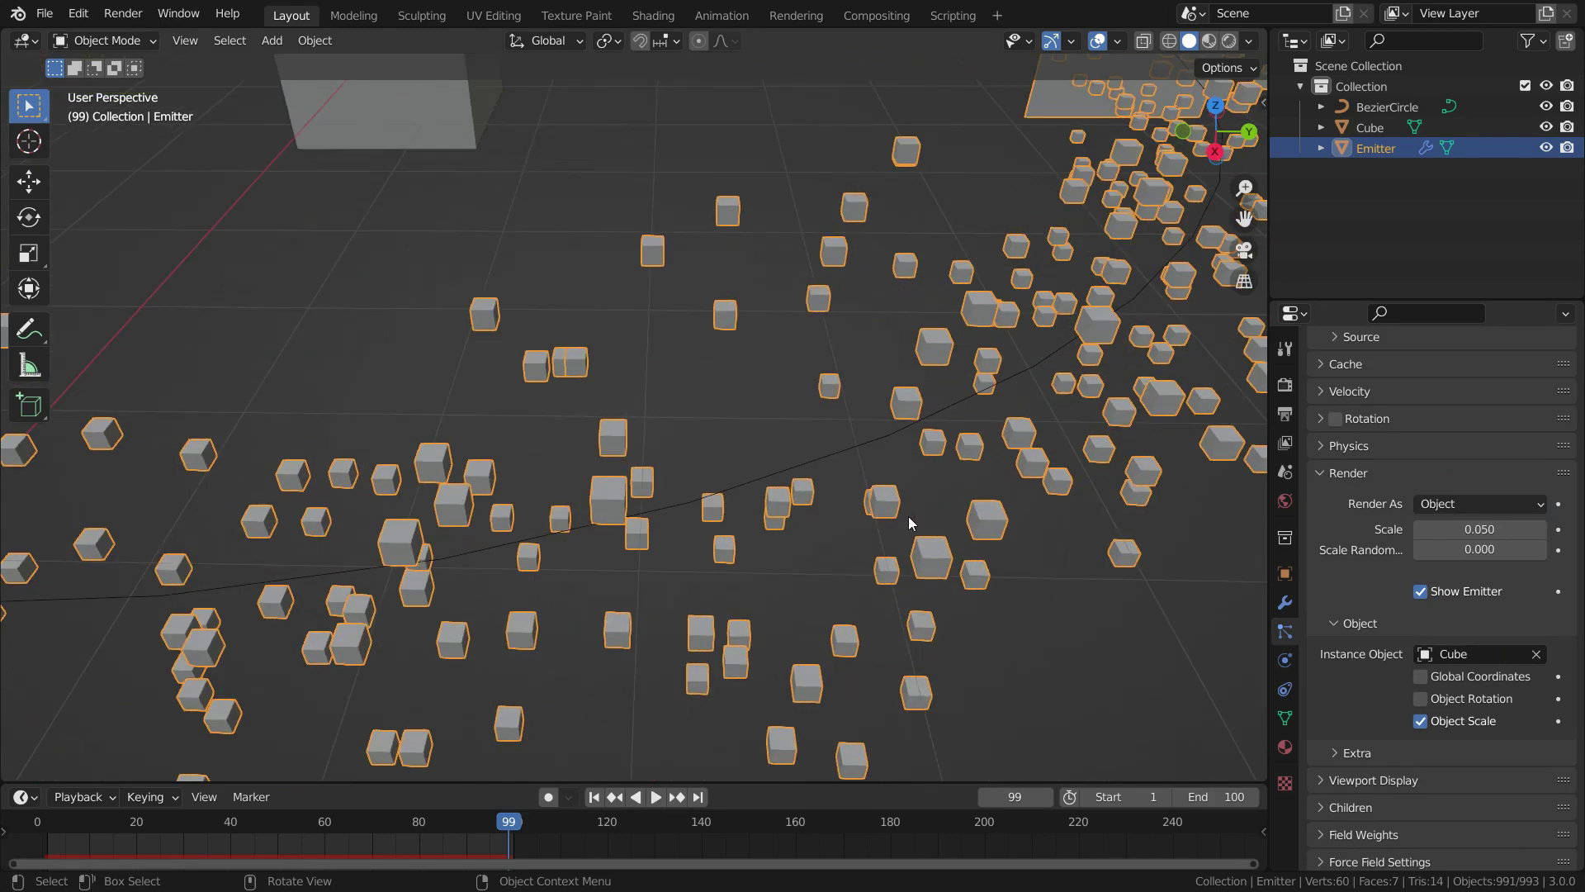
pyautogui.scroll(3, 907, 531)
pyautogui.scroll(3, 898, 304)
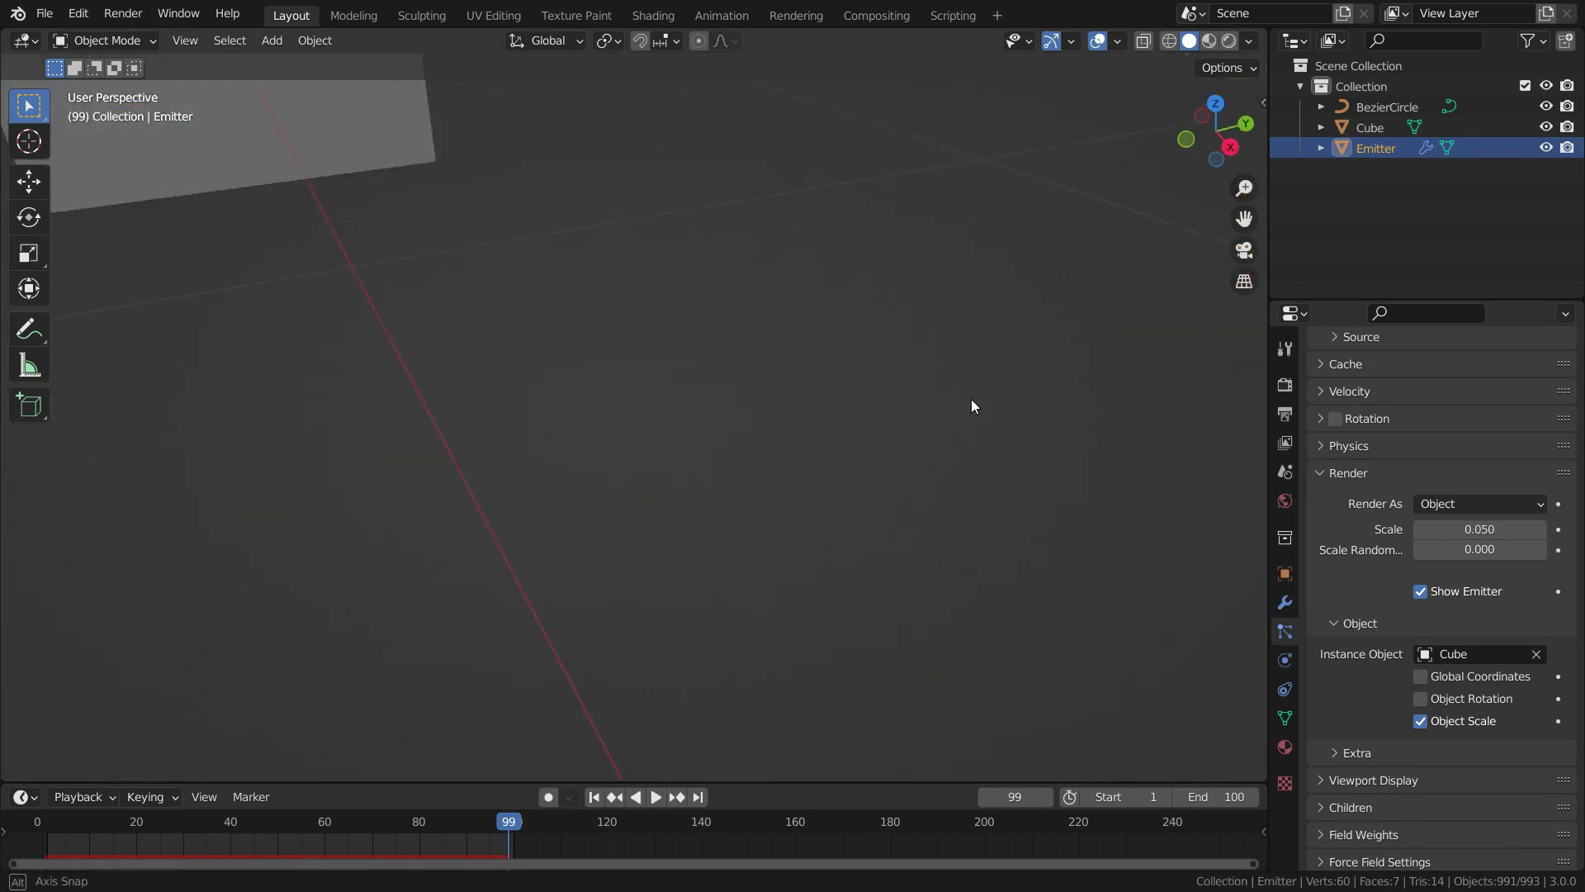
pyautogui.scroll(-8, 895, 413)
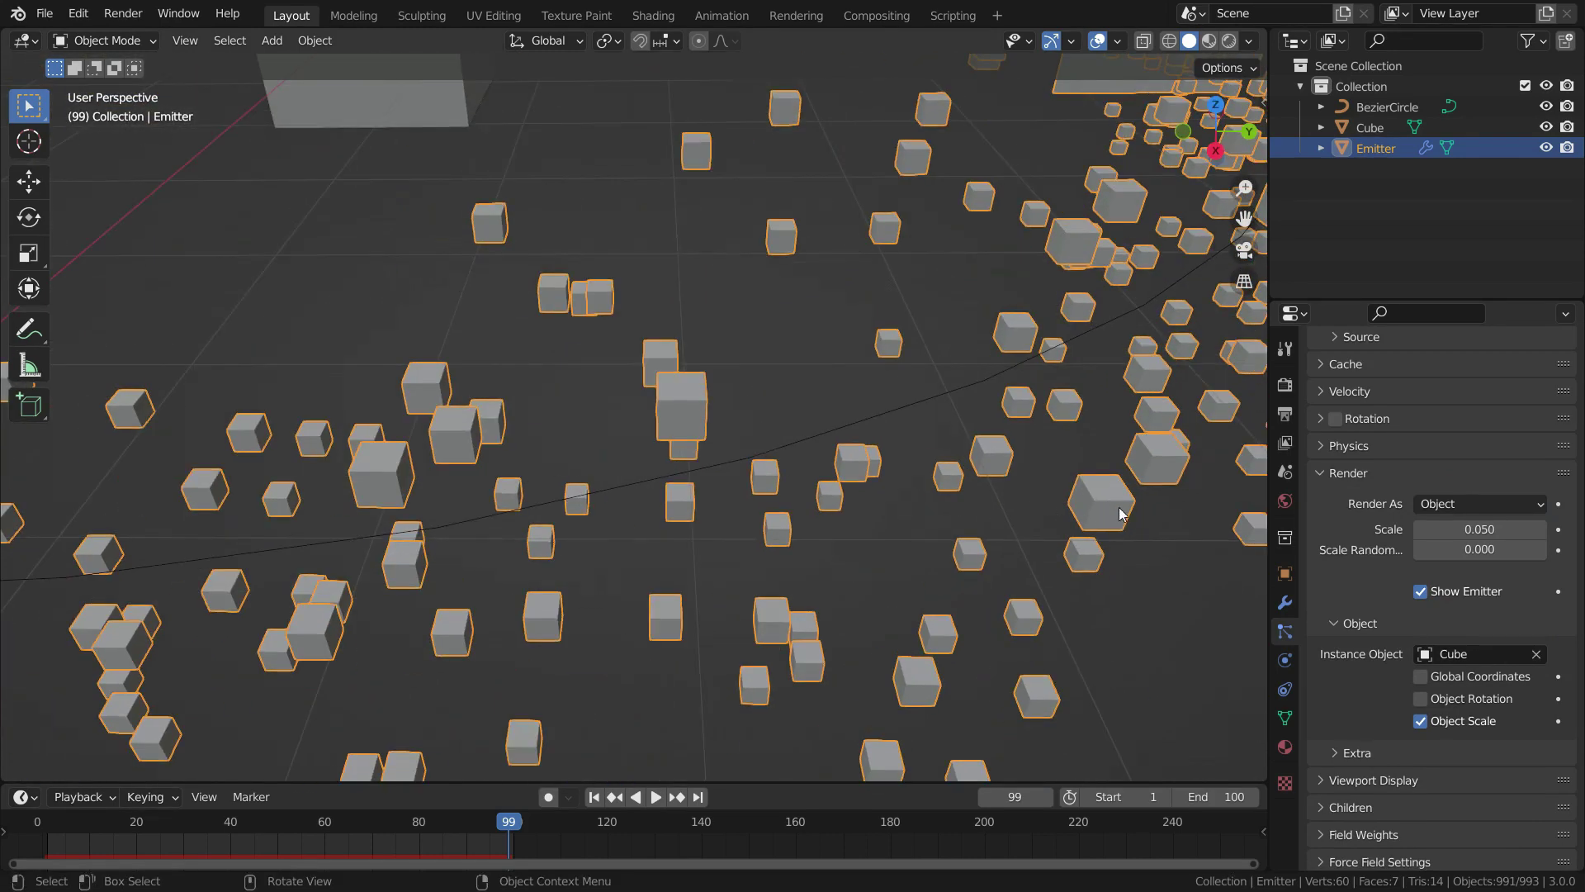
pyautogui.scroll(-10, 771, 456)
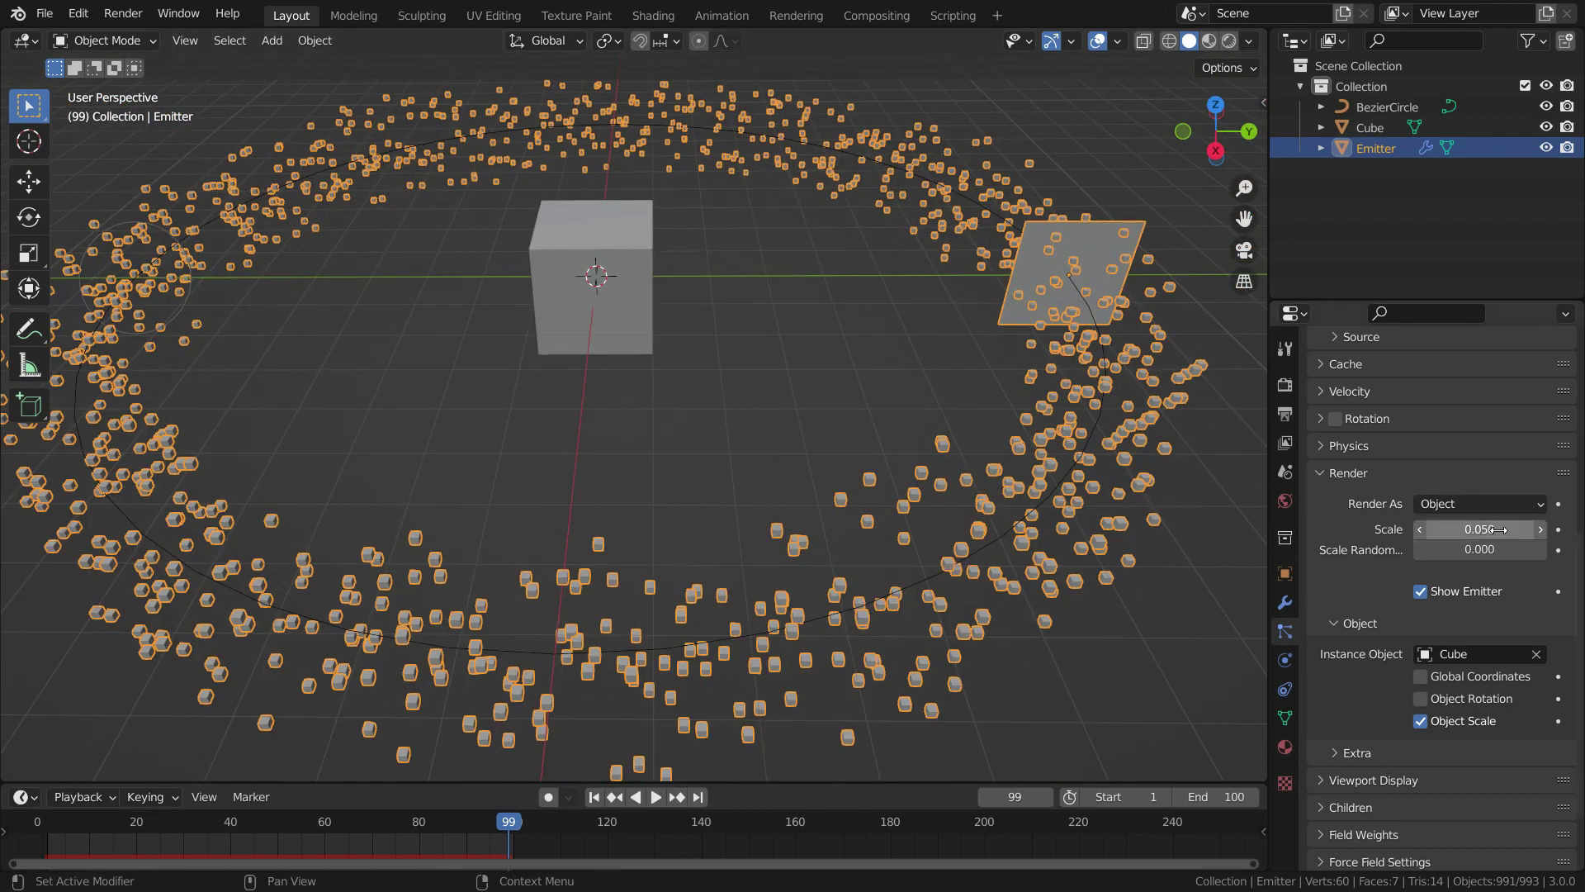
pyautogui.click(1437, 535)
pyautogui.write('0.')
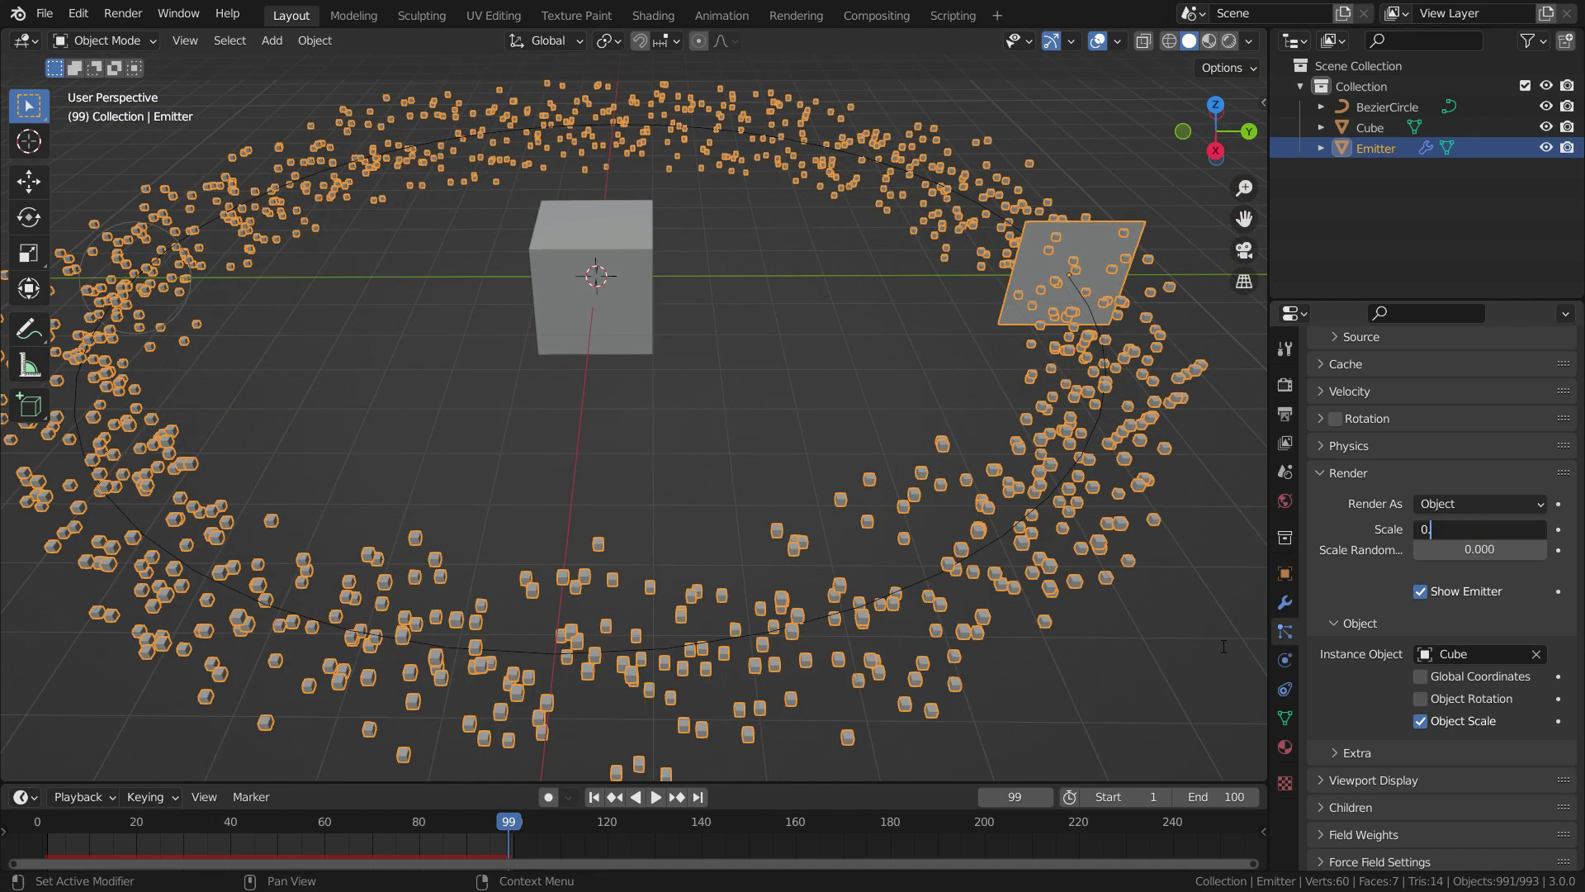
pyautogui.write('1')
pyautogui.press('Return')
# Step: Turn off Show Emitter, then play from frame 1 and stop at frame 94
pyautogui.scroll(-3, 896, 578)
pyautogui.scroll(5, 933, 558)
pyautogui.click(933, 558)
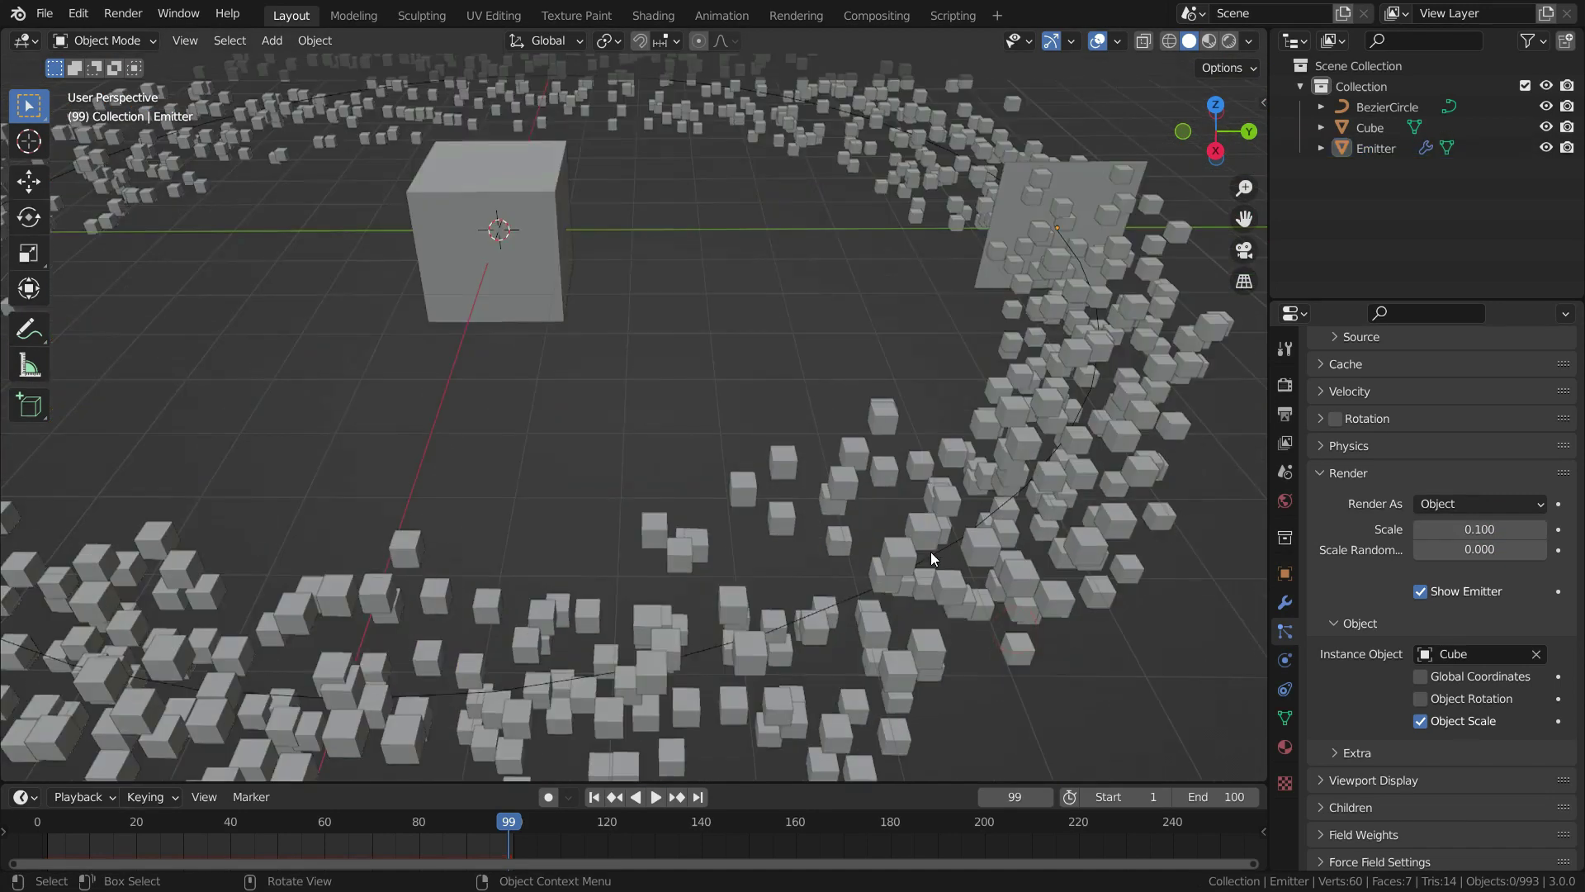
pyautogui.scroll(-3, 929, 562)
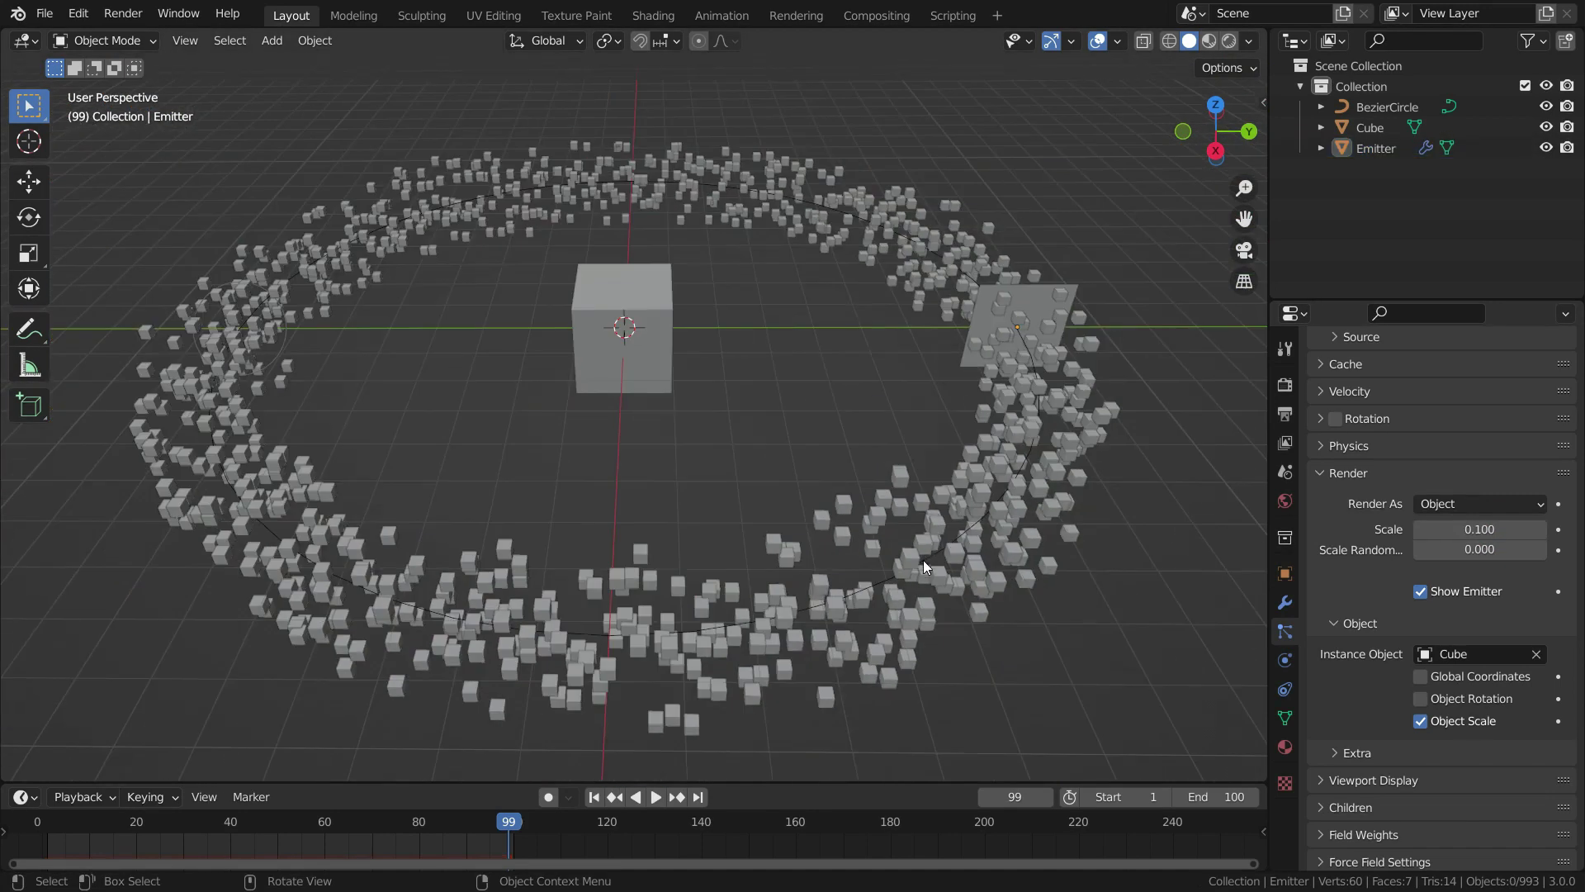
pyautogui.click(1420, 591)
pyautogui.click(594, 797)
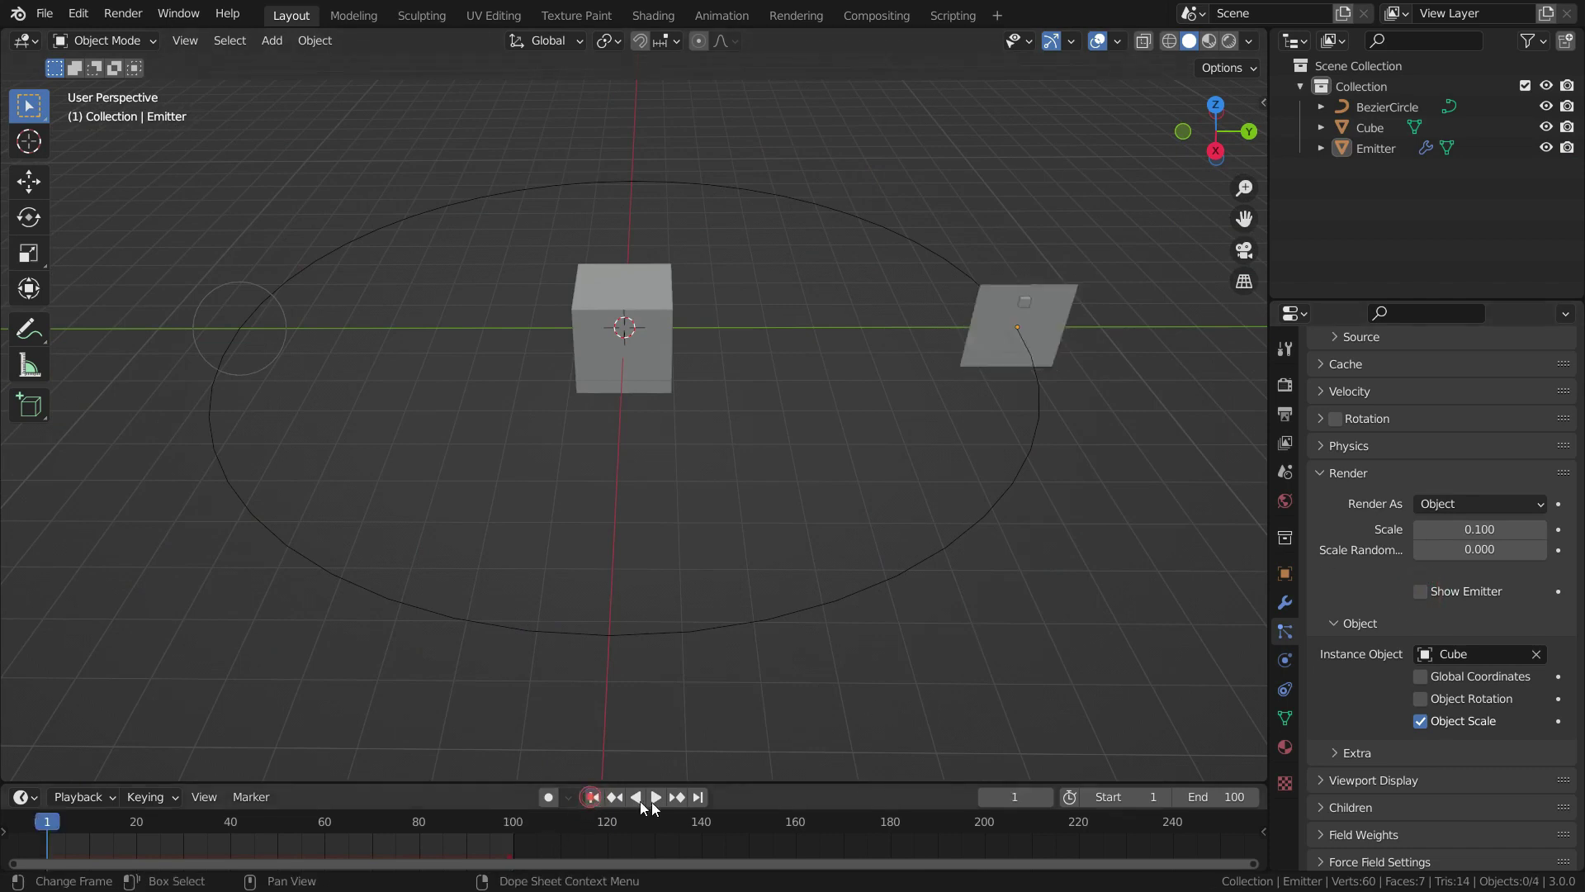
pyautogui.click(650, 797)
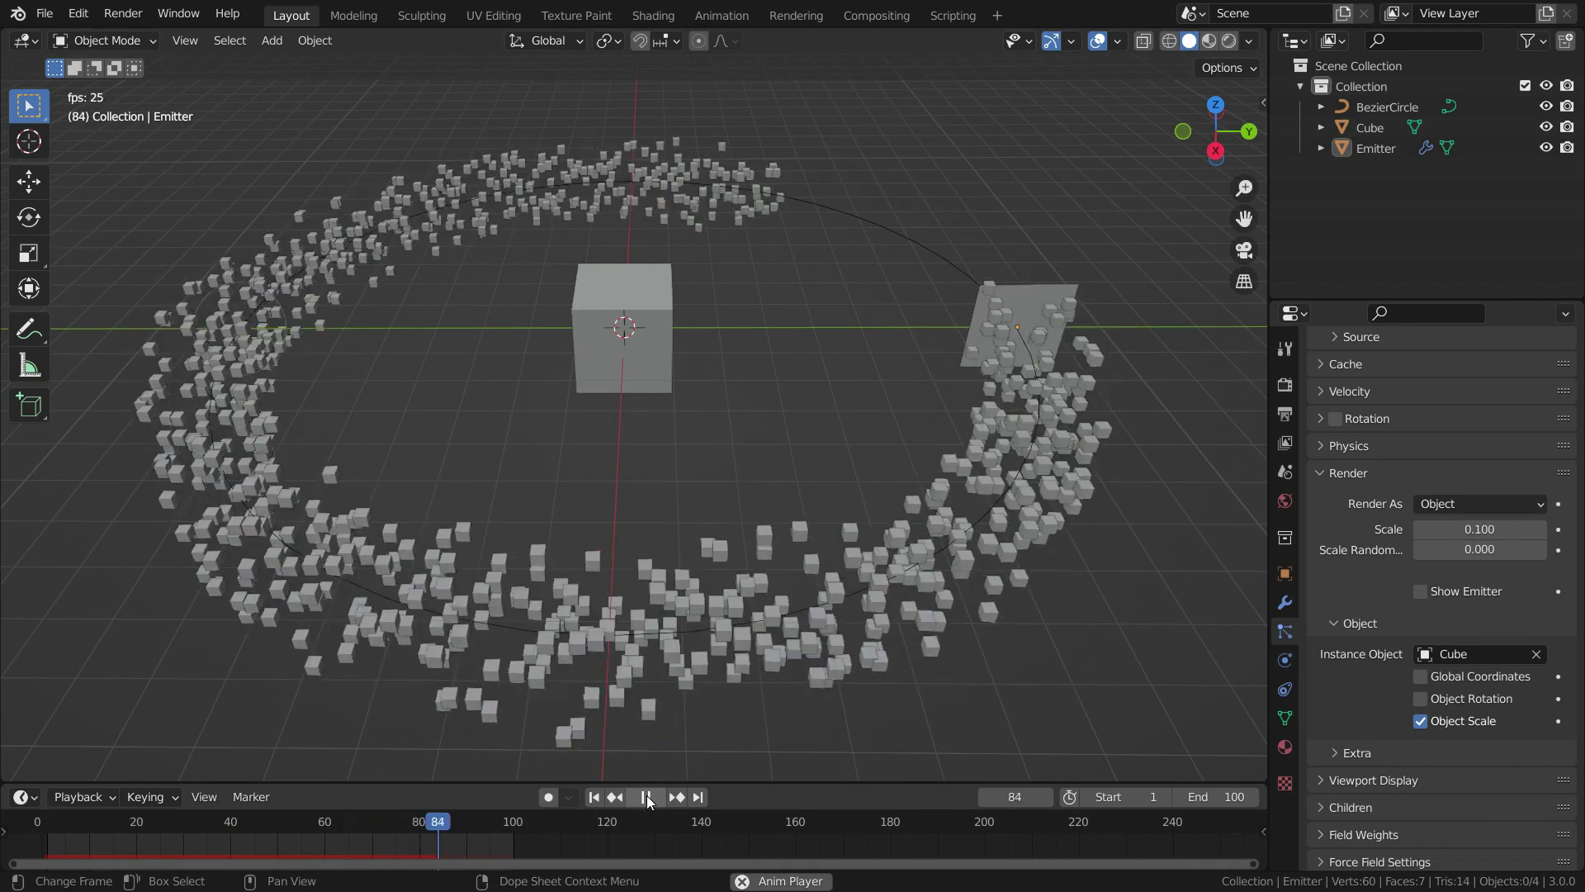
pyautogui.click(648, 796)
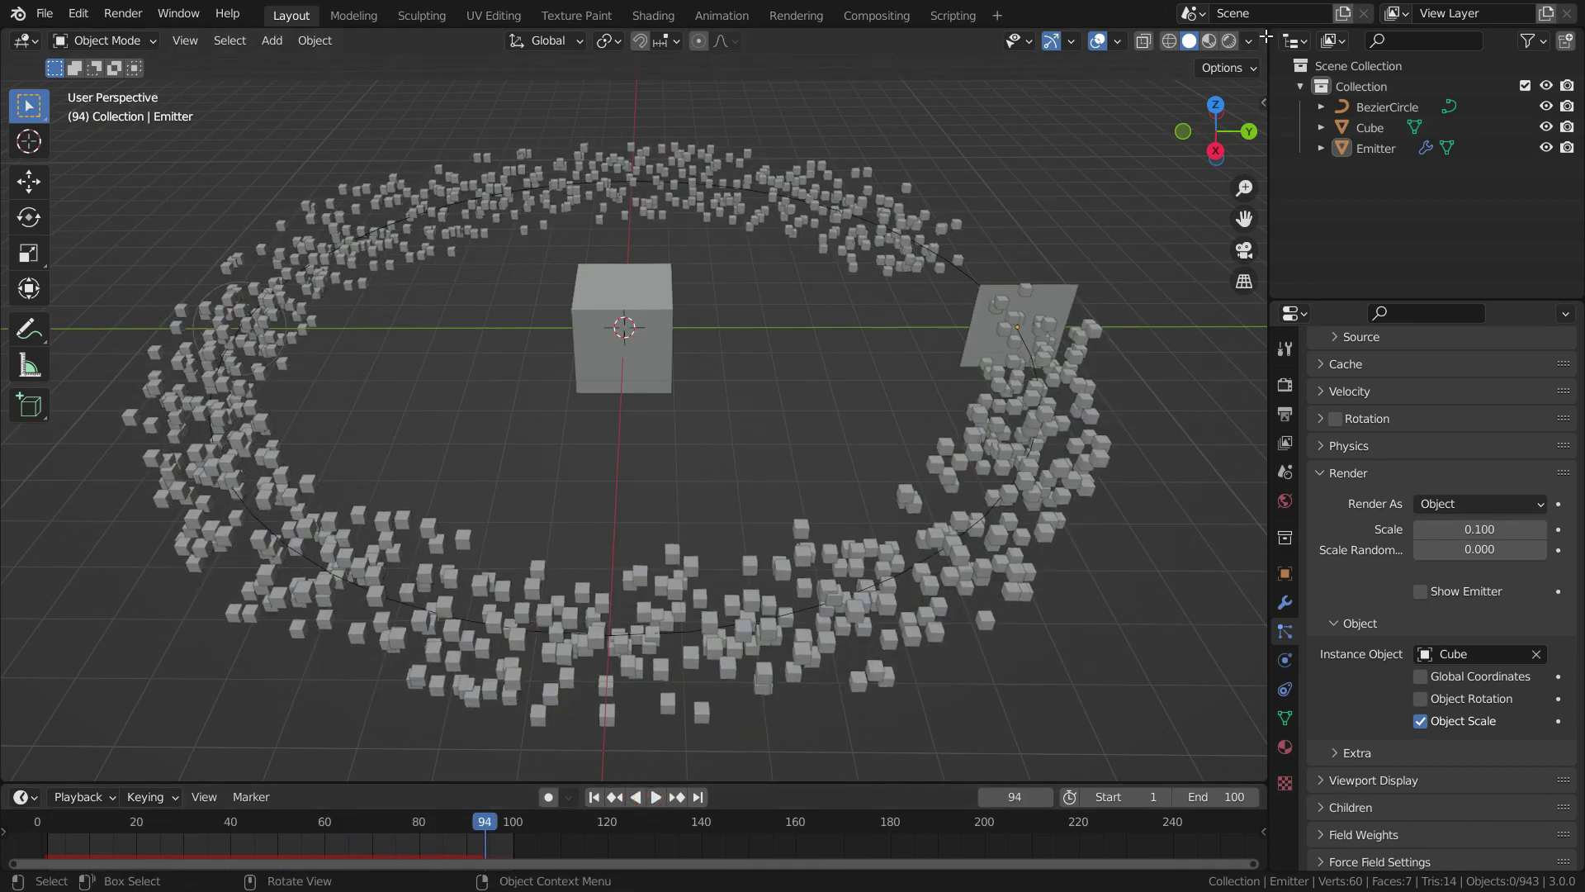
# Step: Split the 3D view and turn the right area into a Shader Editor without its sidebar
pyautogui.moveTo(1265, 37); pyautogui.dragTo(636, 130)
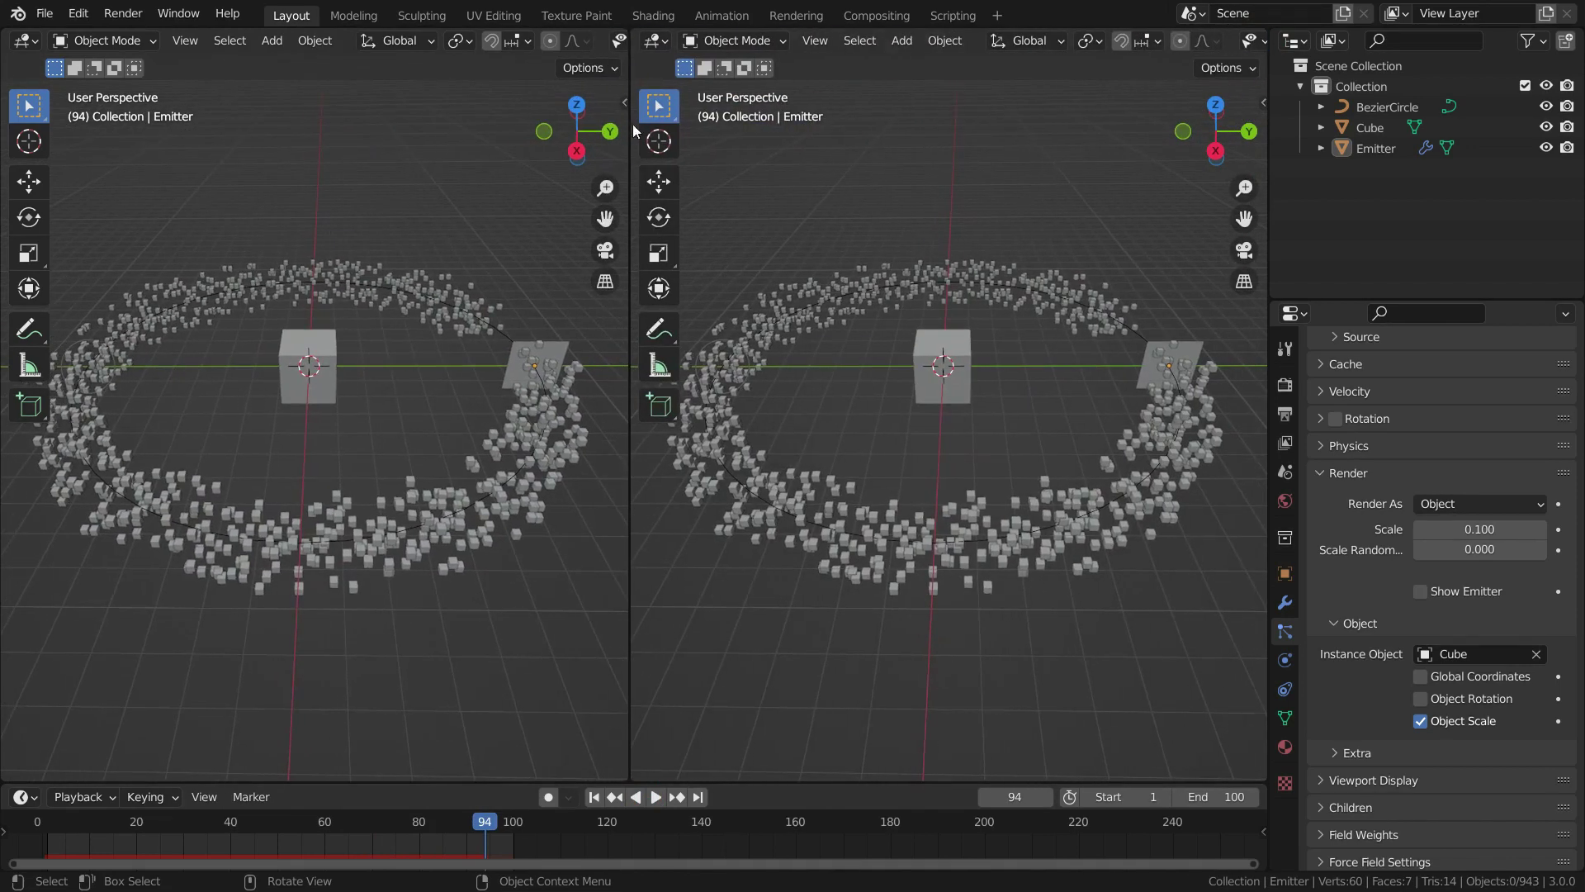
pyautogui.click(657, 41)
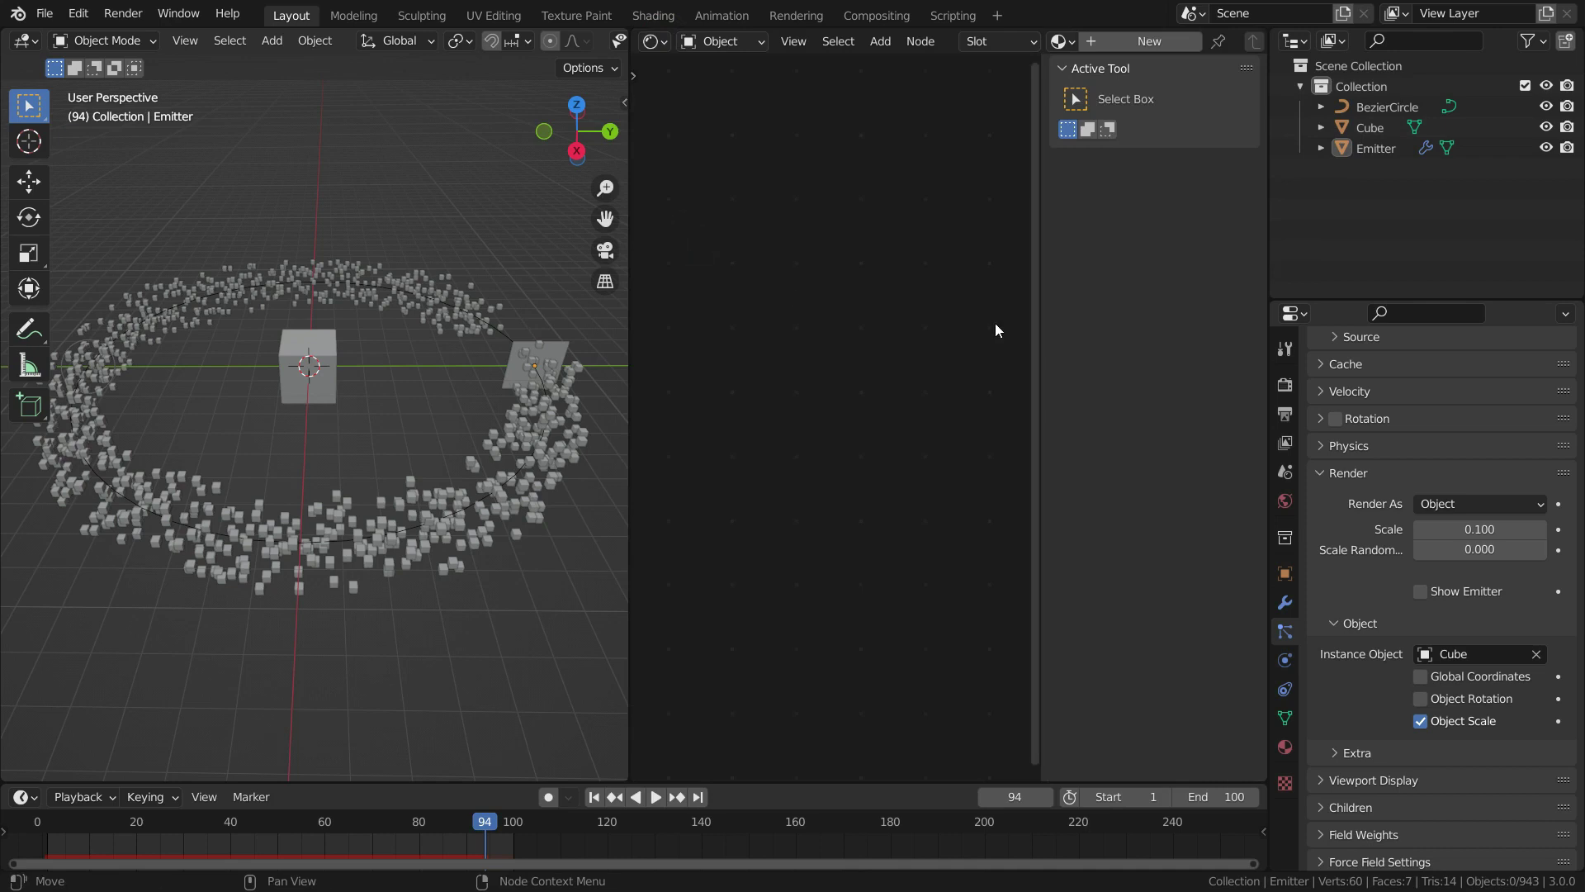
pyautogui.press('n')
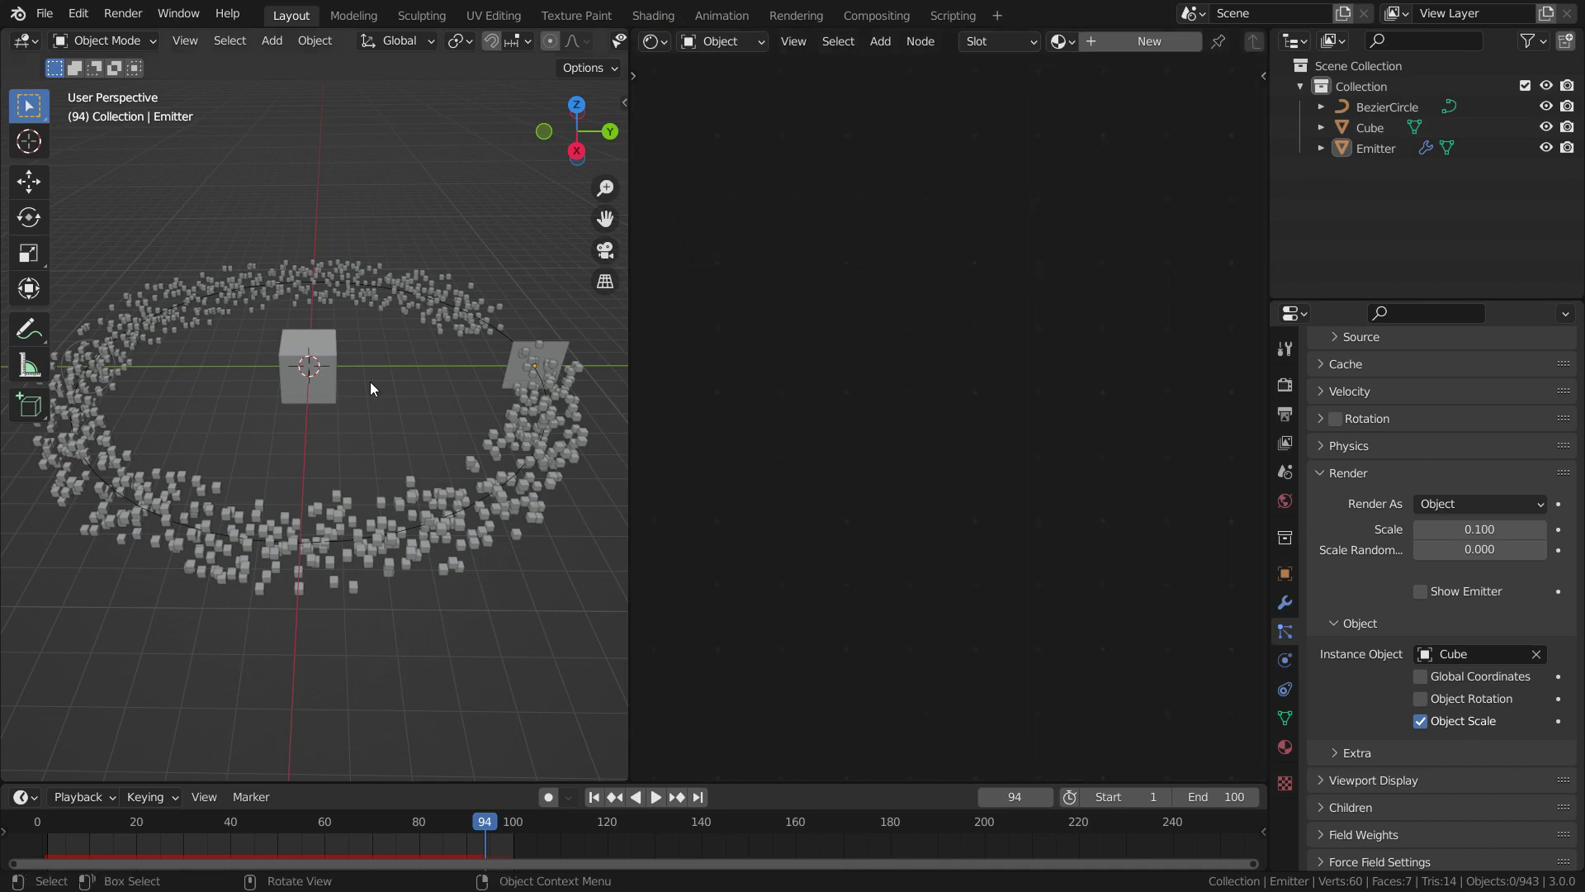
# Step: Give the Cube a new material and delete its Principled BSDF node
pyautogui.click(322, 344)
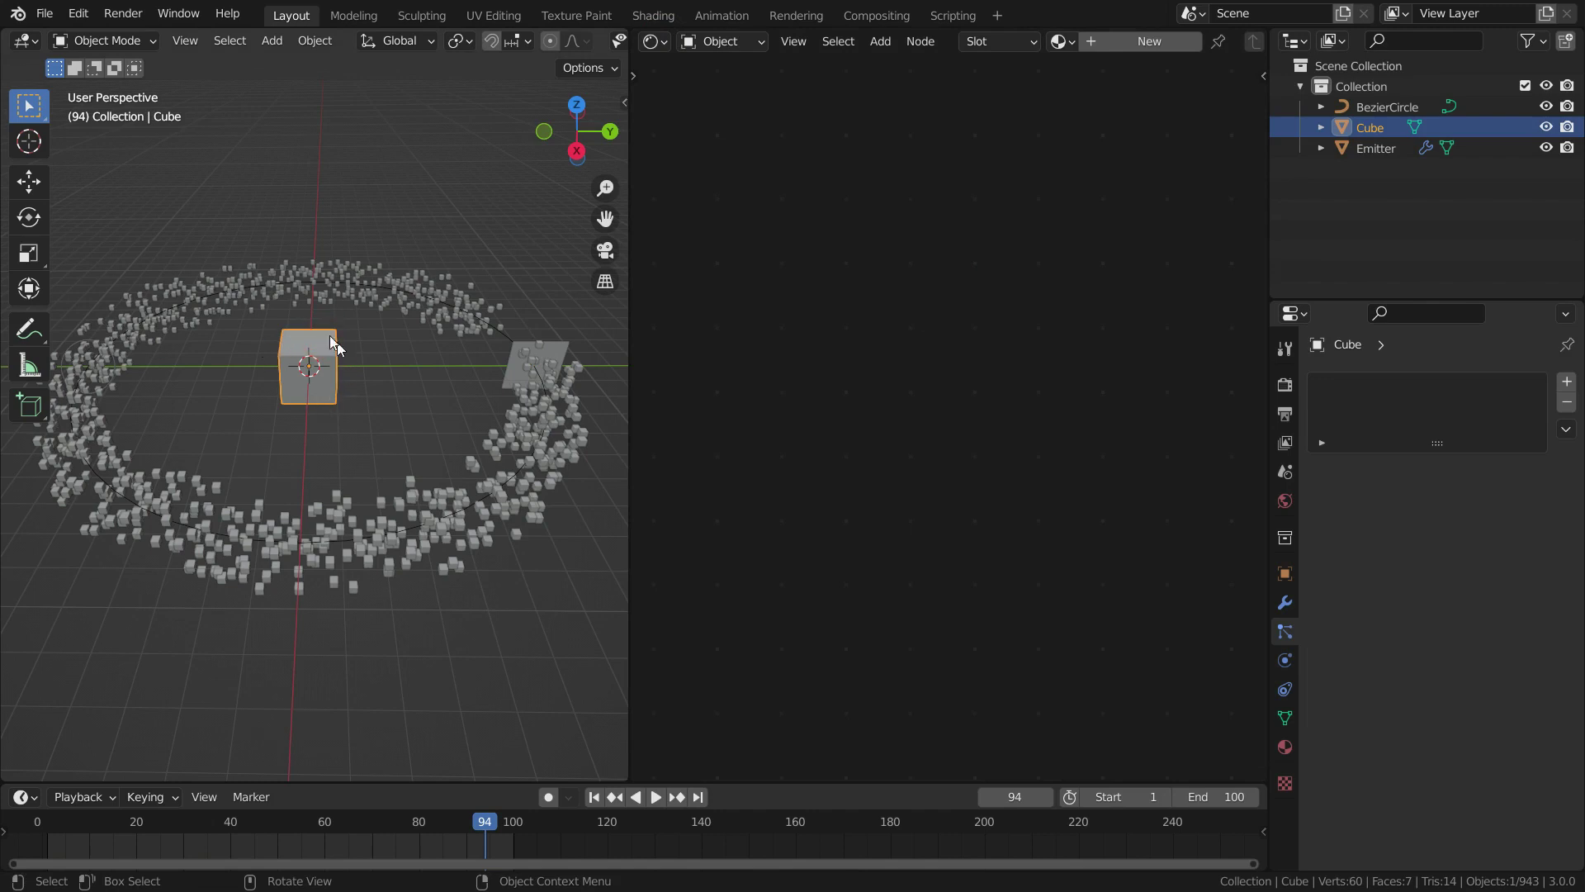
pyautogui.scroll(2, 305, 375)
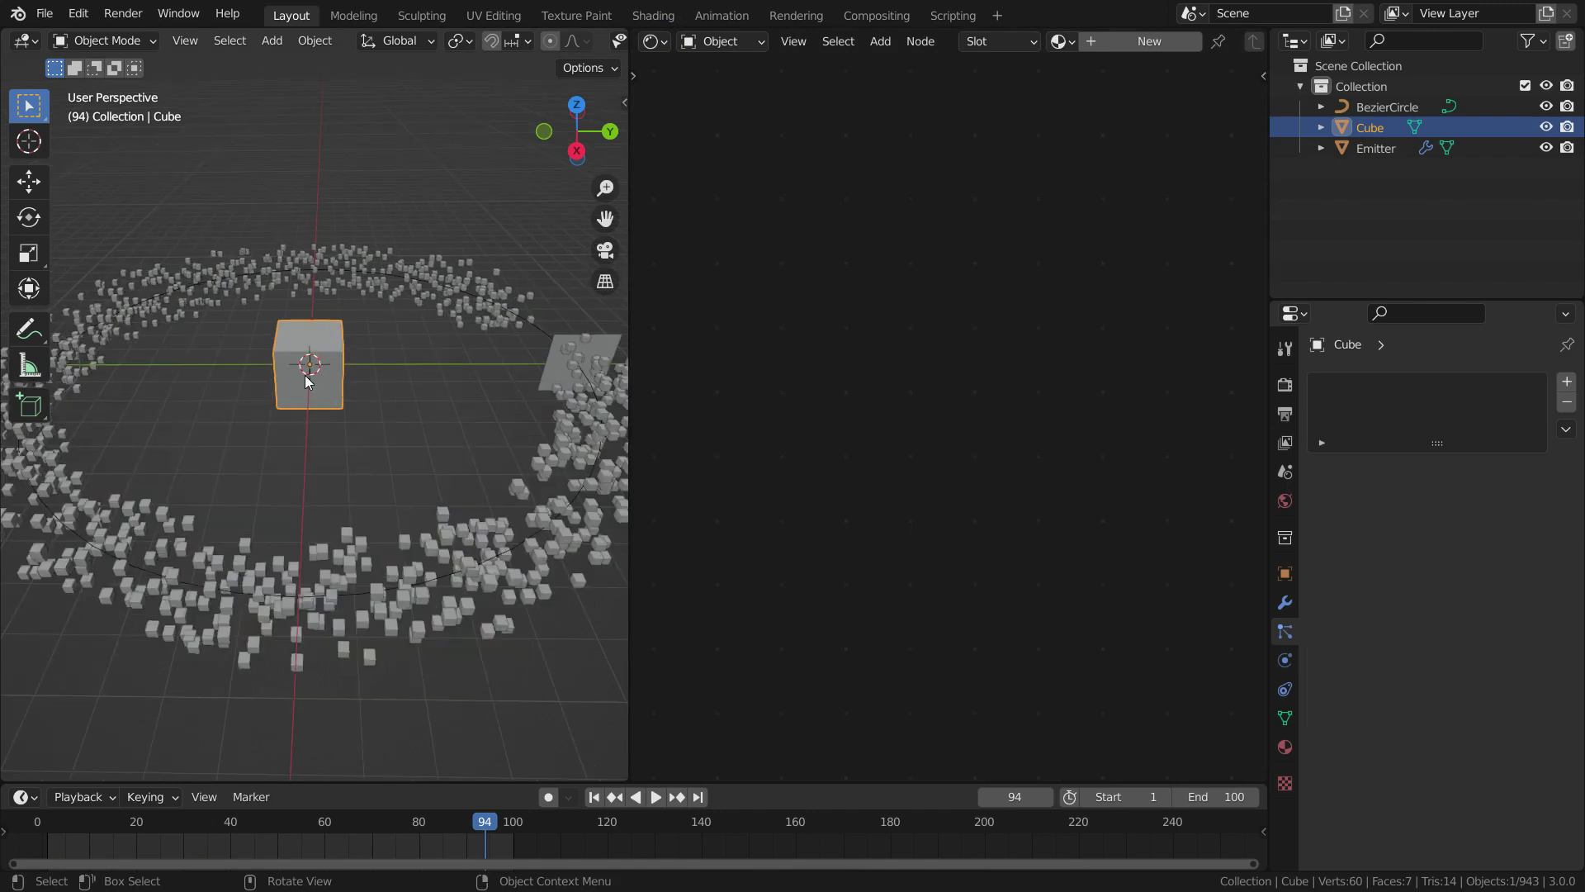
pyautogui.click(1144, 42)
pyautogui.scroll(3, 890, 462)
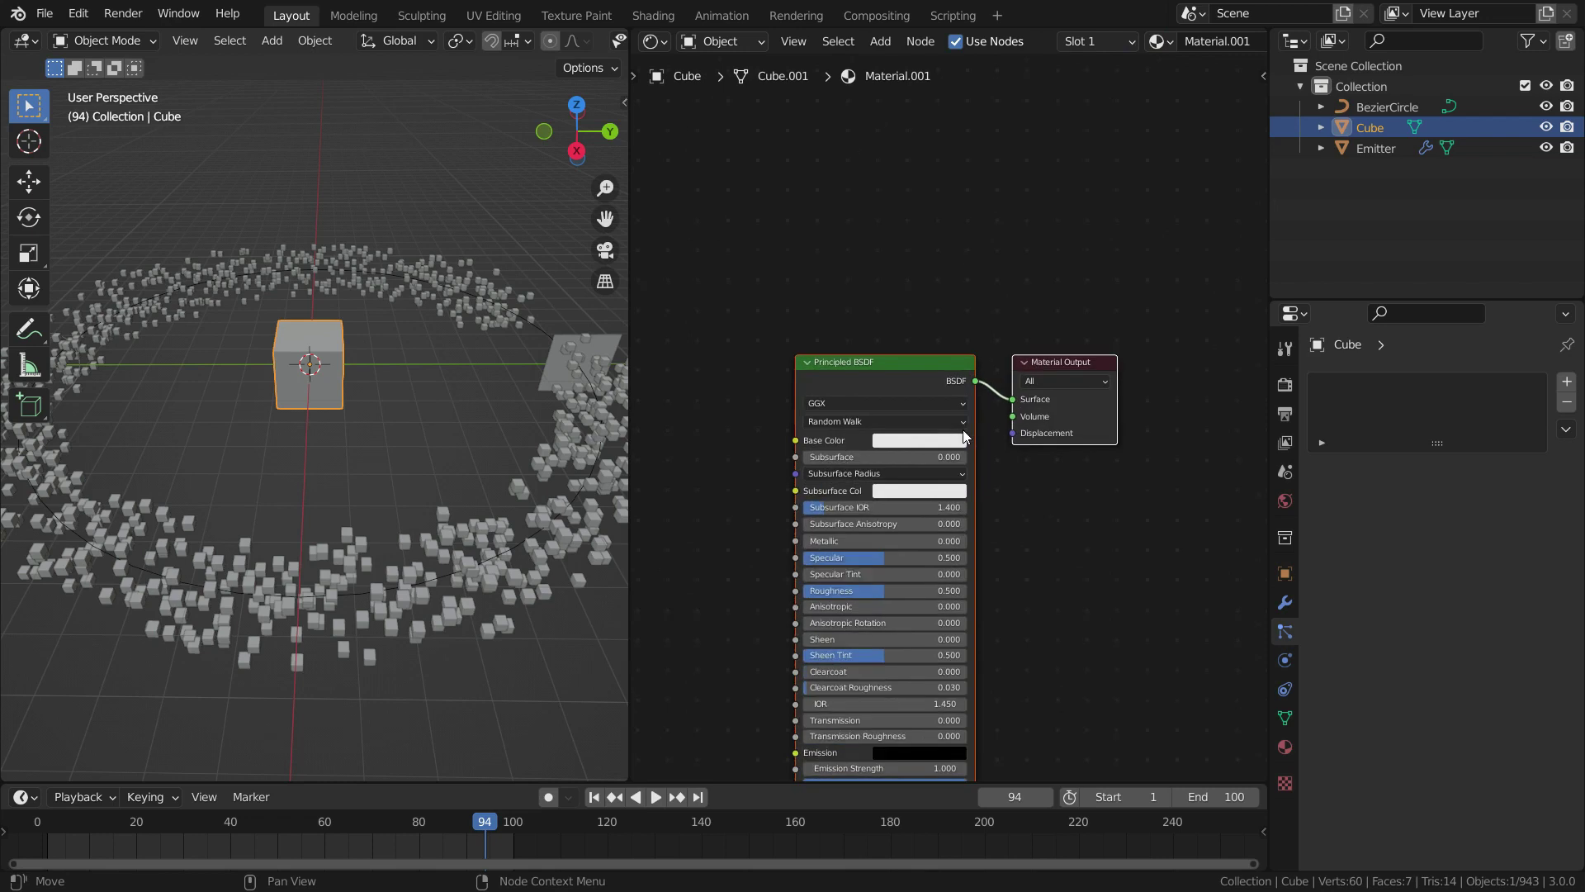
pyautogui.click(896, 360)
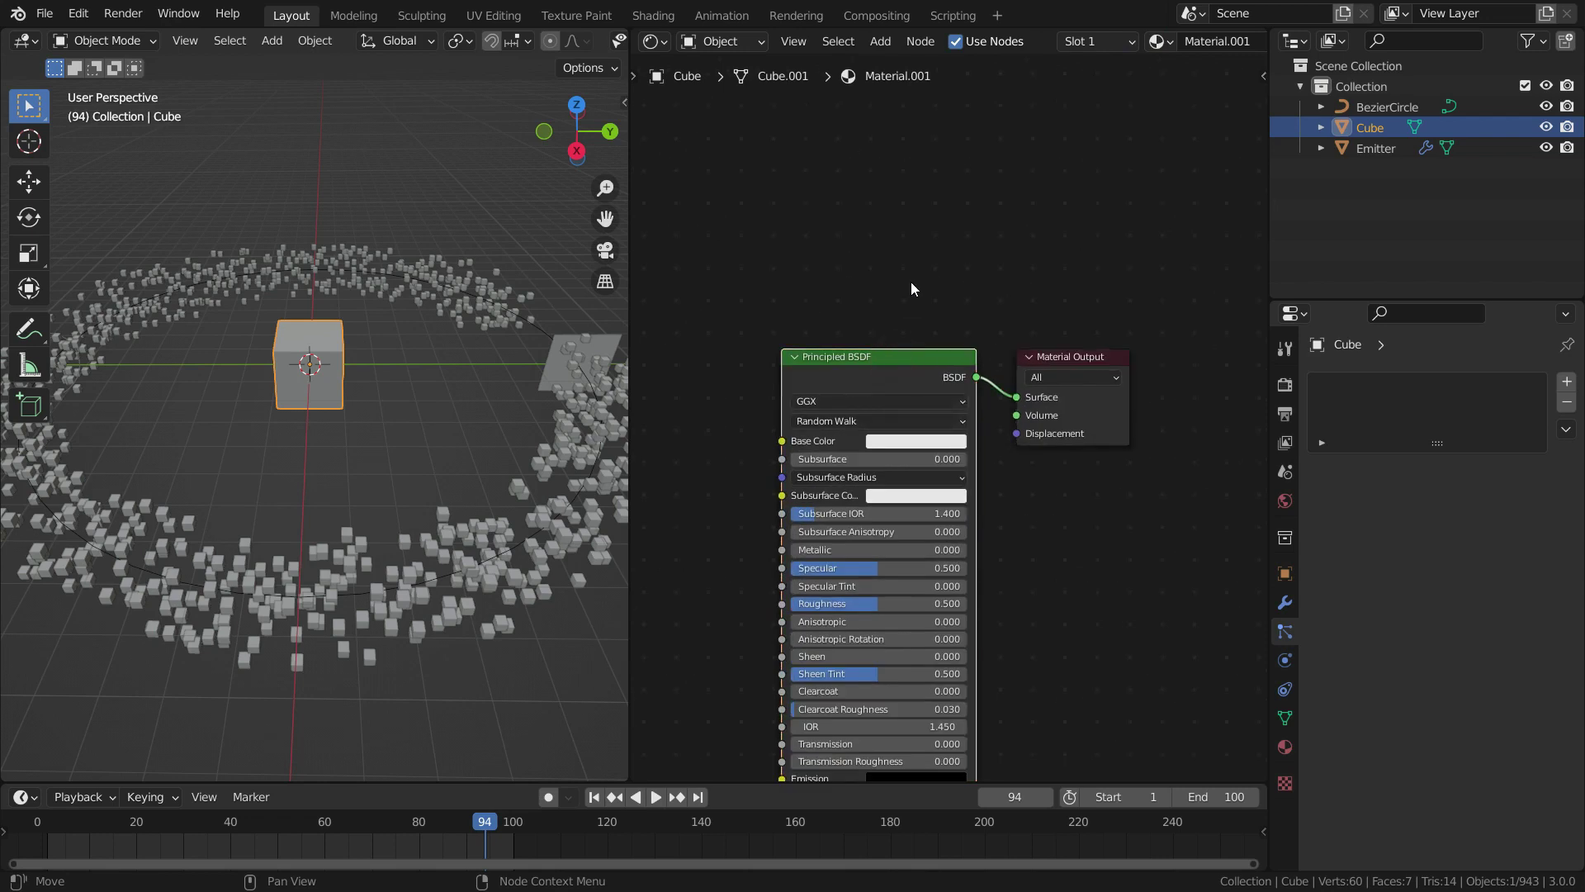
pyautogui.press('Delete')
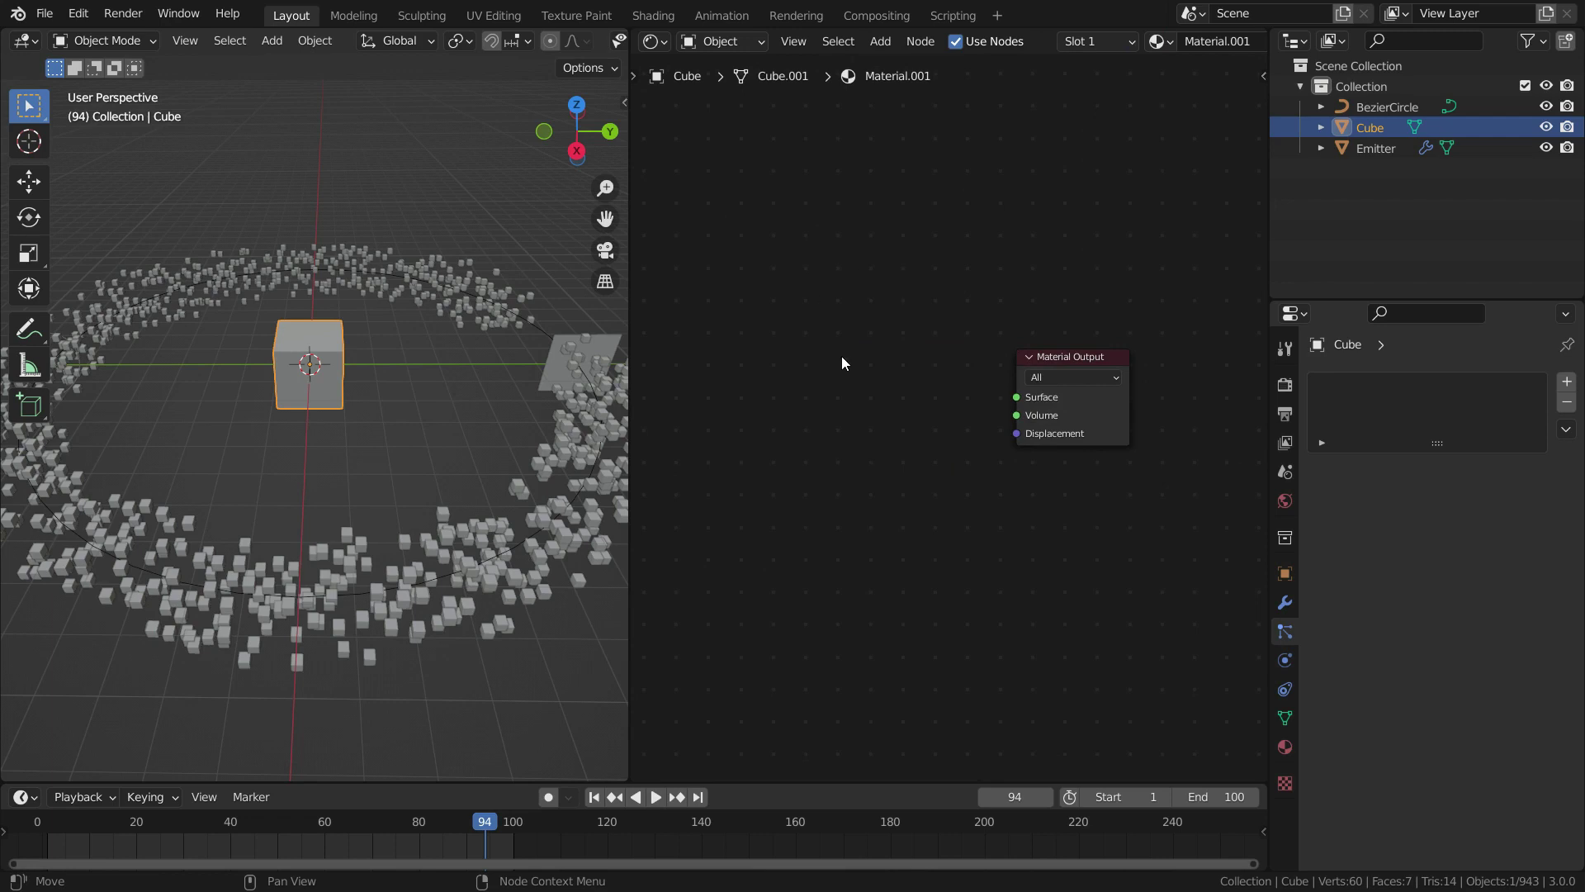
# Step: Add an Emission node and connect it to the Material Output's Surface
pyautogui.hotkey('shift', 'a')
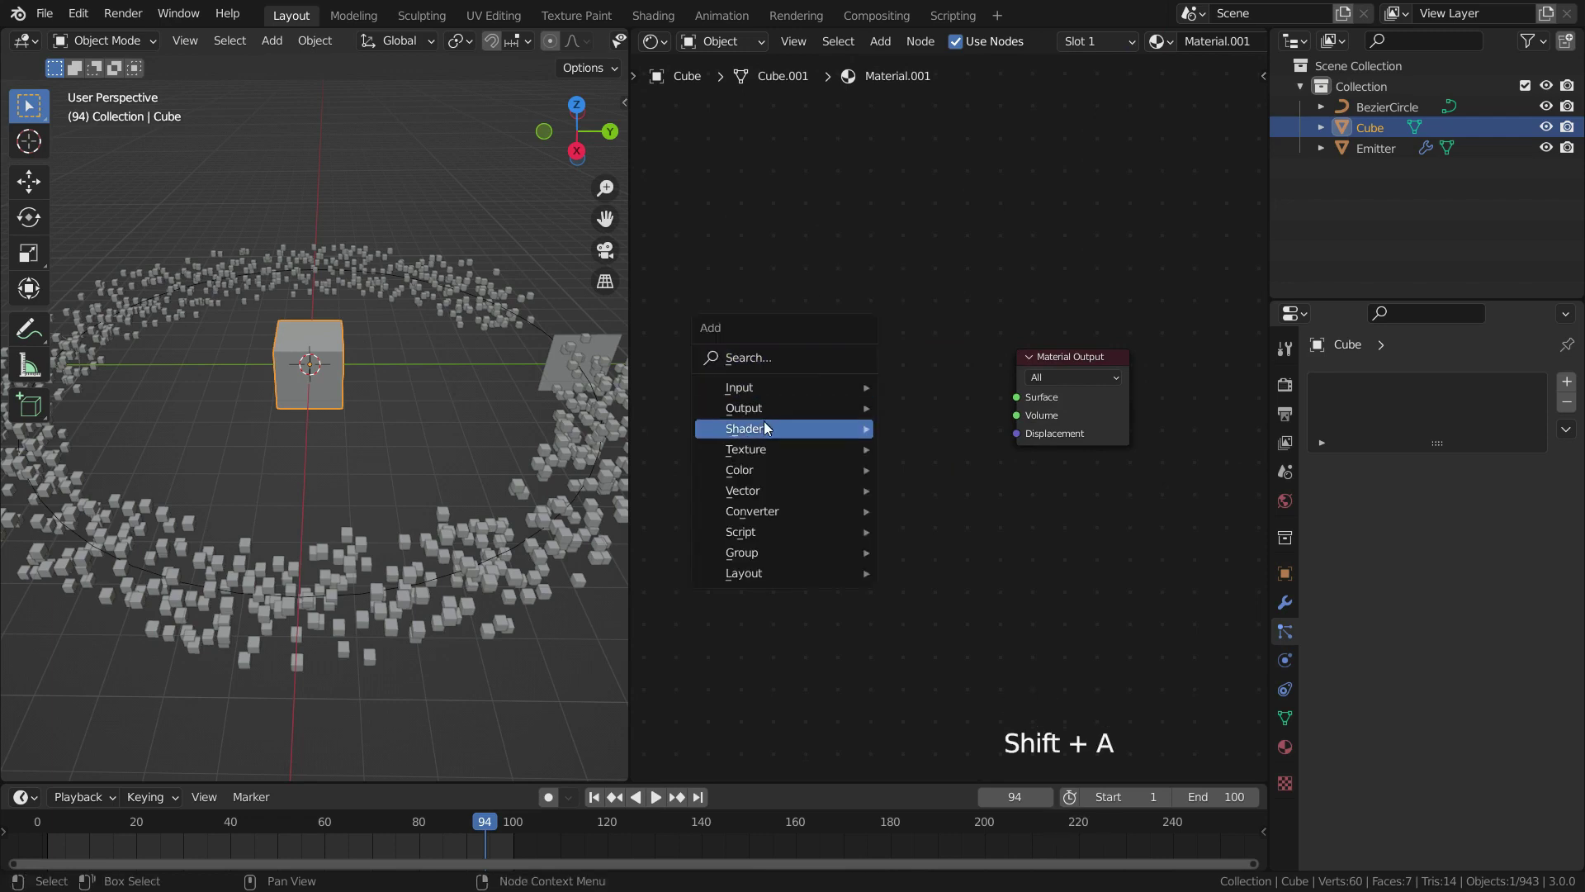
pyautogui.moveTo(765, 426)
pyautogui.click(945, 486)
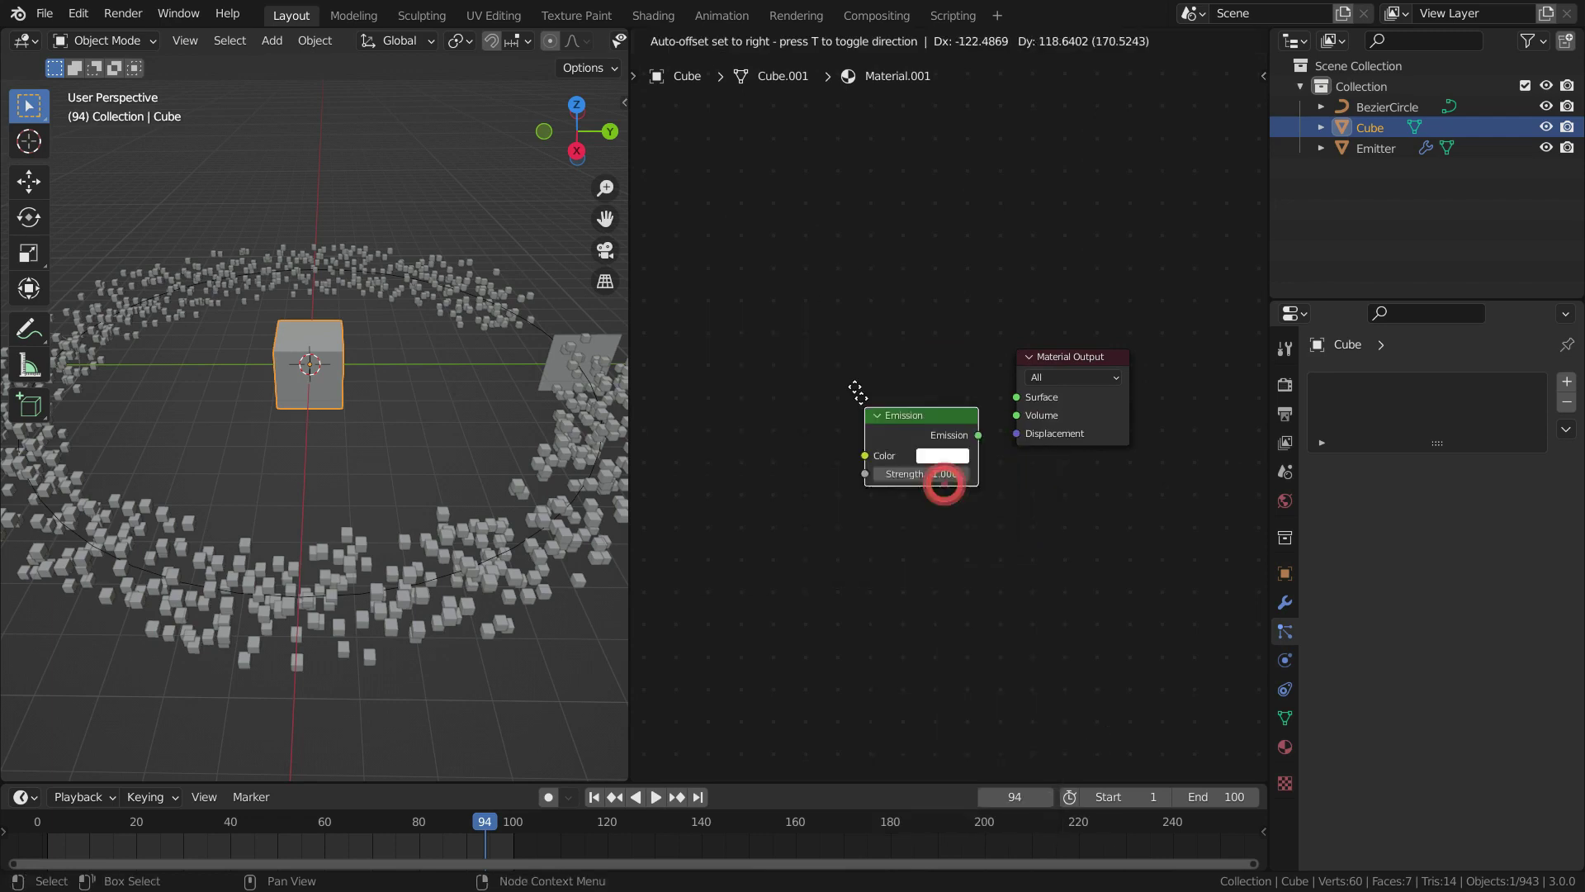
pyautogui.click(834, 360)
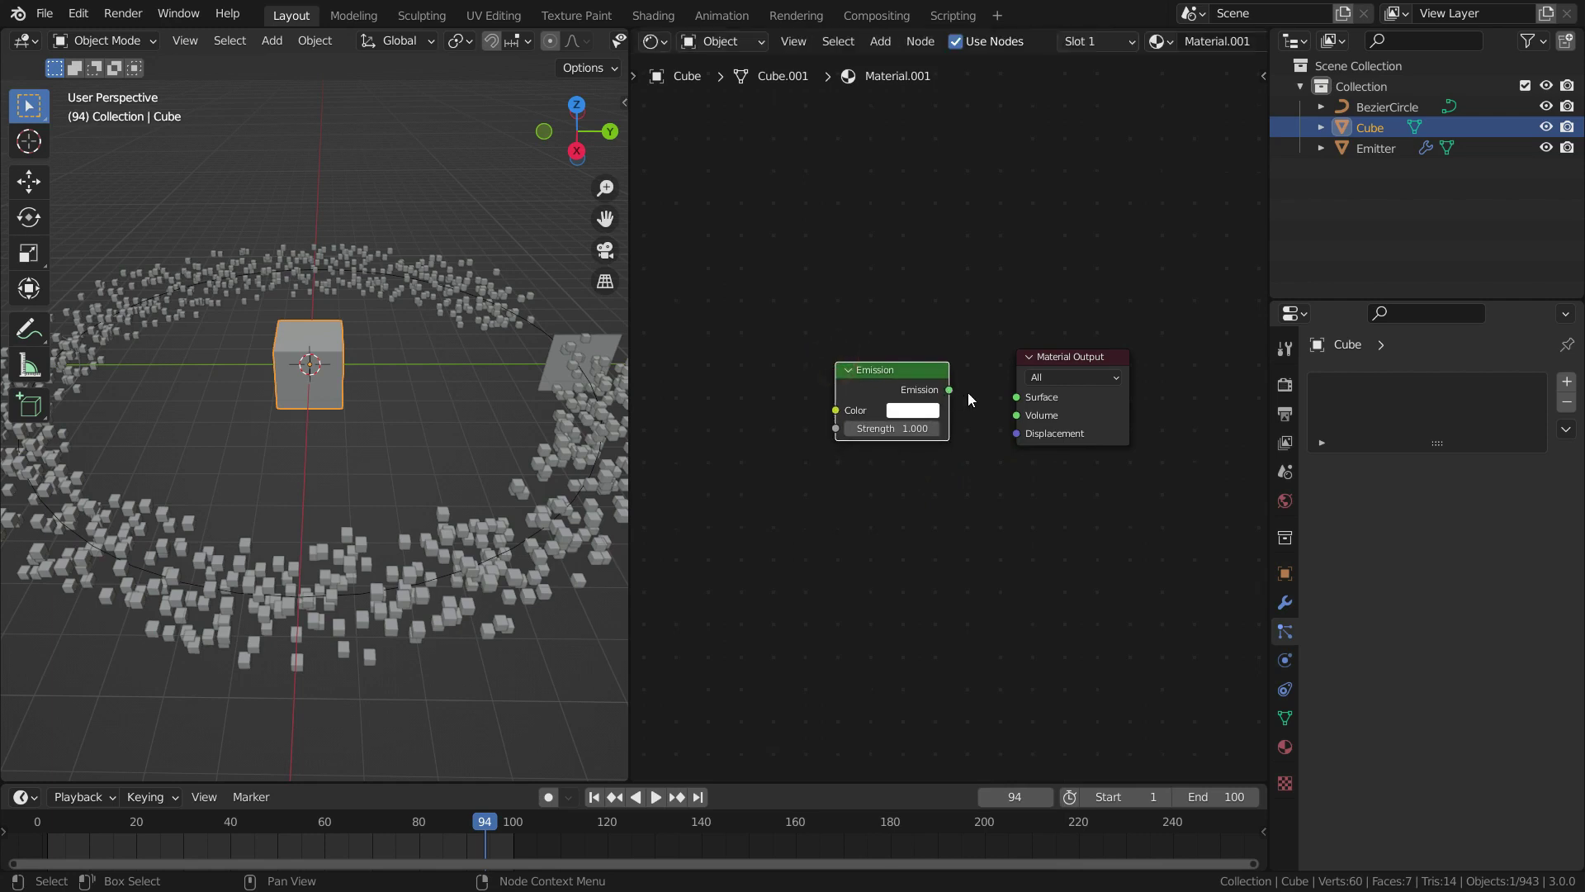
pyautogui.scroll(2, 968, 393)
pyautogui.moveTo(944, 390); pyautogui.dragTo(1029, 399)
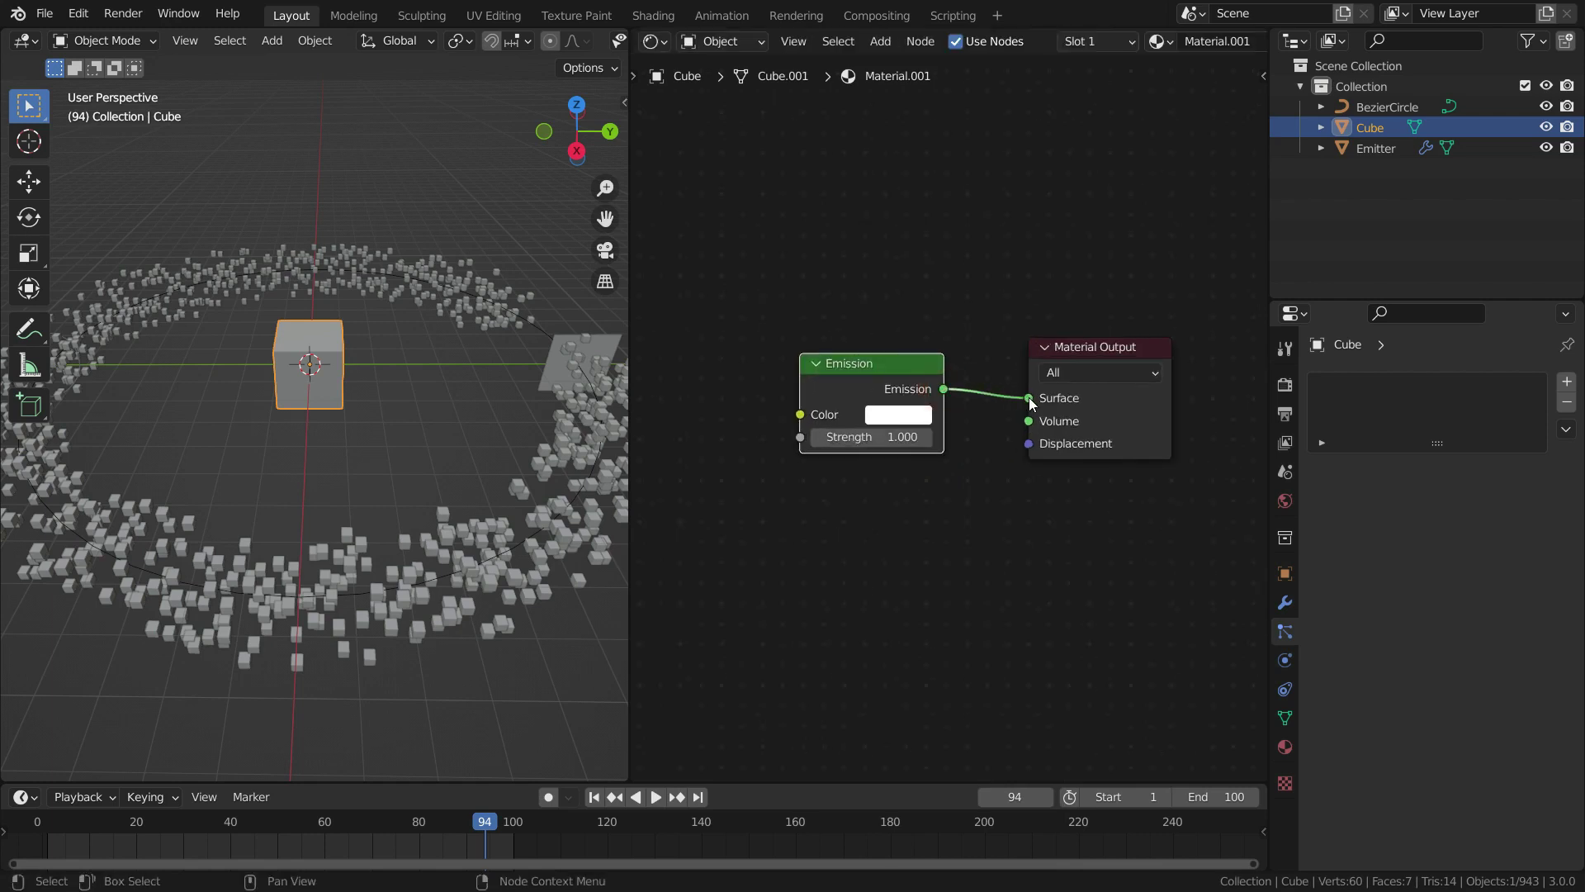
# Step: Show the render settings and switch the viewport to Rendered shading
pyautogui.click(1286, 386)
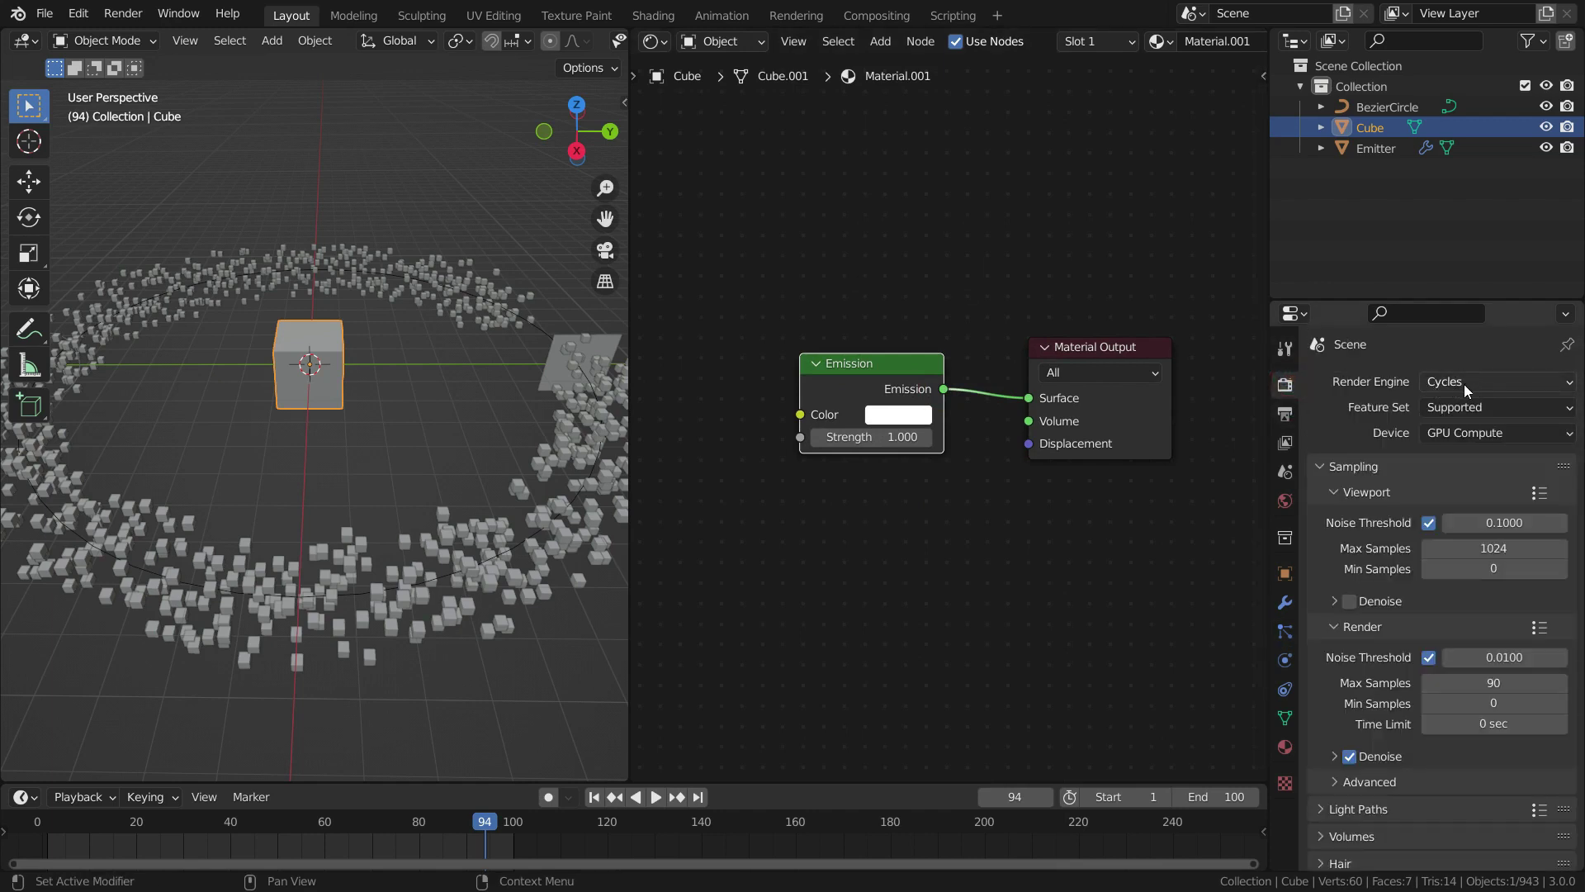
pyautogui.press('z')
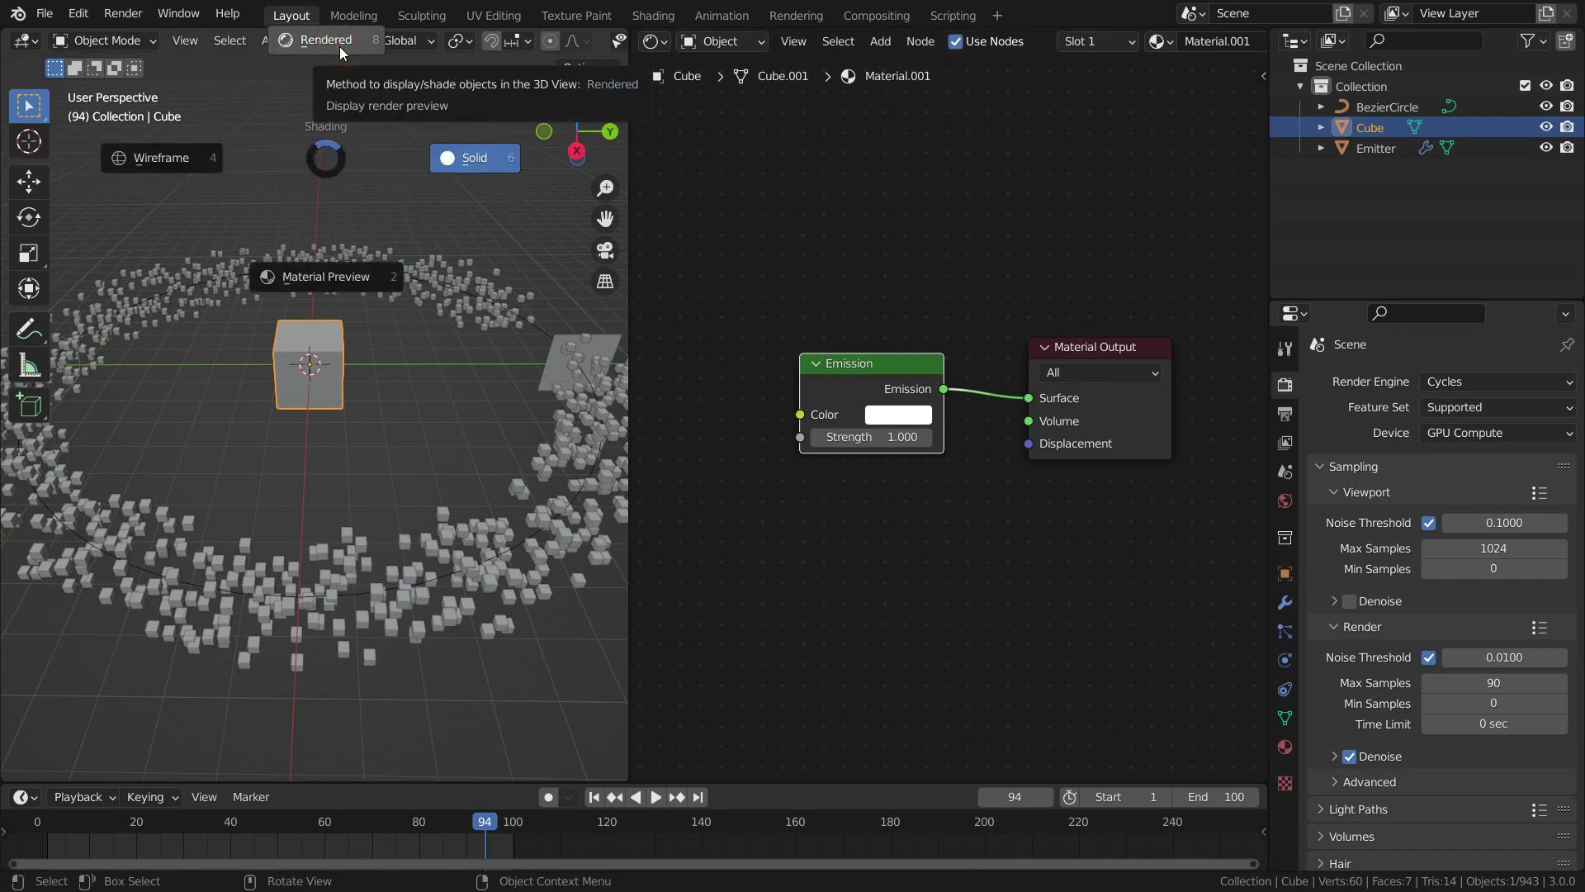
pyautogui.click(339, 46)
pyautogui.moveTo(366, 166)
pyautogui.mouseDown(button='middle')
pyautogui.moveTo(403, 300)
pyautogui.moveTo(428, 319)
pyautogui.moveTo(393, 403)
pyautogui.moveTo(274, 423)
pyautogui.moveTo(367, 450)
pyautogui.mouseUp(button='middle')
pyautogui.scroll(1, 891, 403)
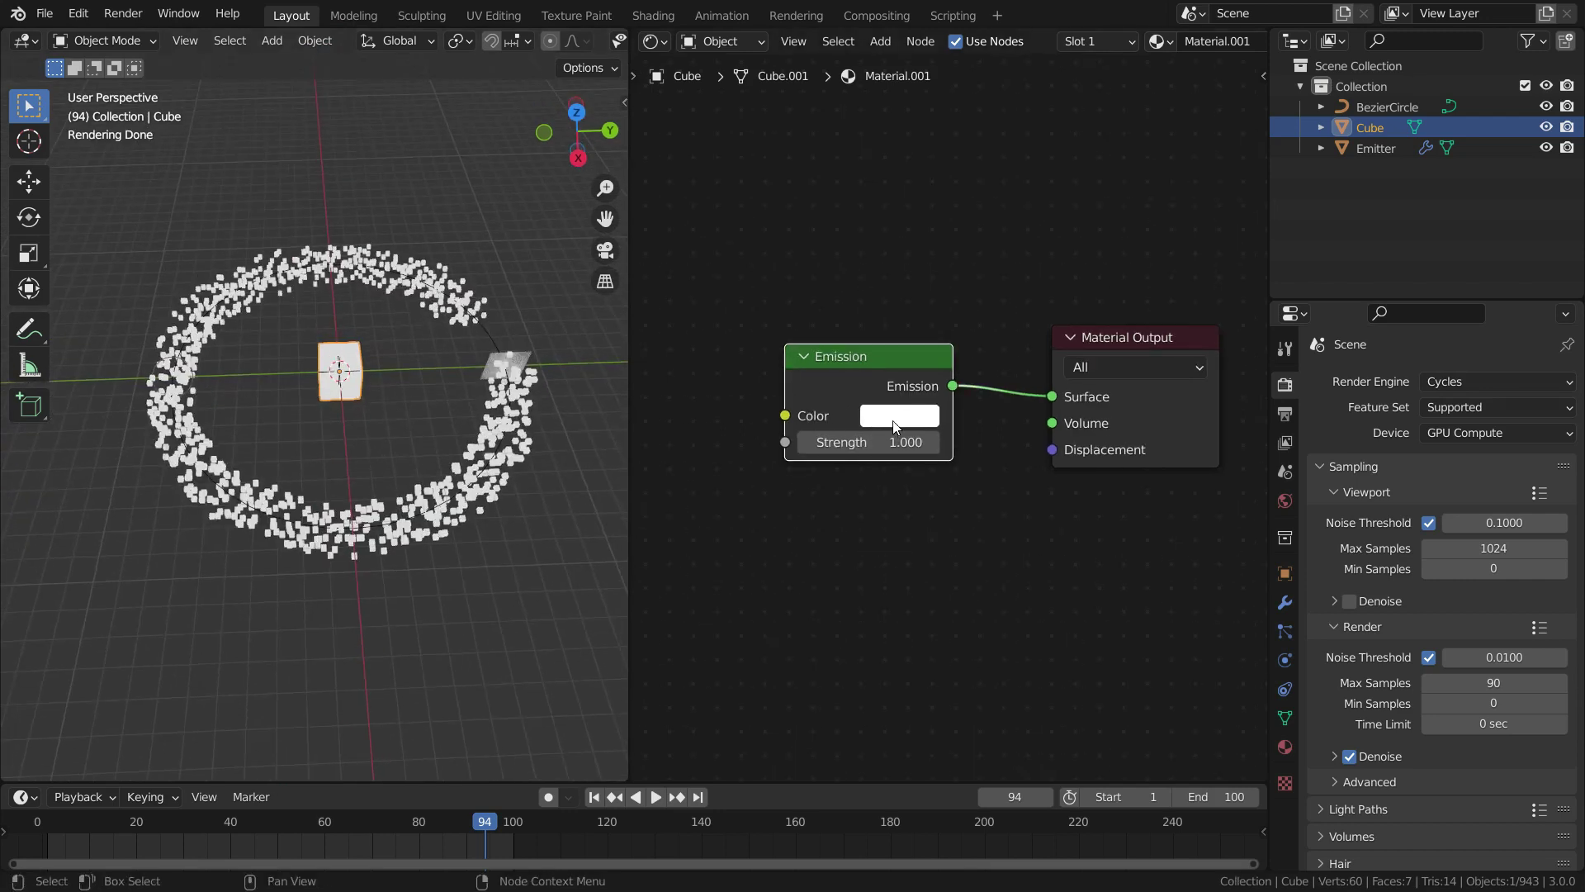
# Step: Keep the Emission colour white and set its Strength to 5
pyautogui.click(895, 427)
pyautogui.moveTo(960, 164)
pyautogui.mouseDown()
pyautogui.moveTo(958, 237)
pyautogui.moveTo(882, 177)
pyautogui.moveTo(979, 97)
pyautogui.moveTo(1028, 198)
pyautogui.moveTo(960, 159)
pyautogui.mouseUp()
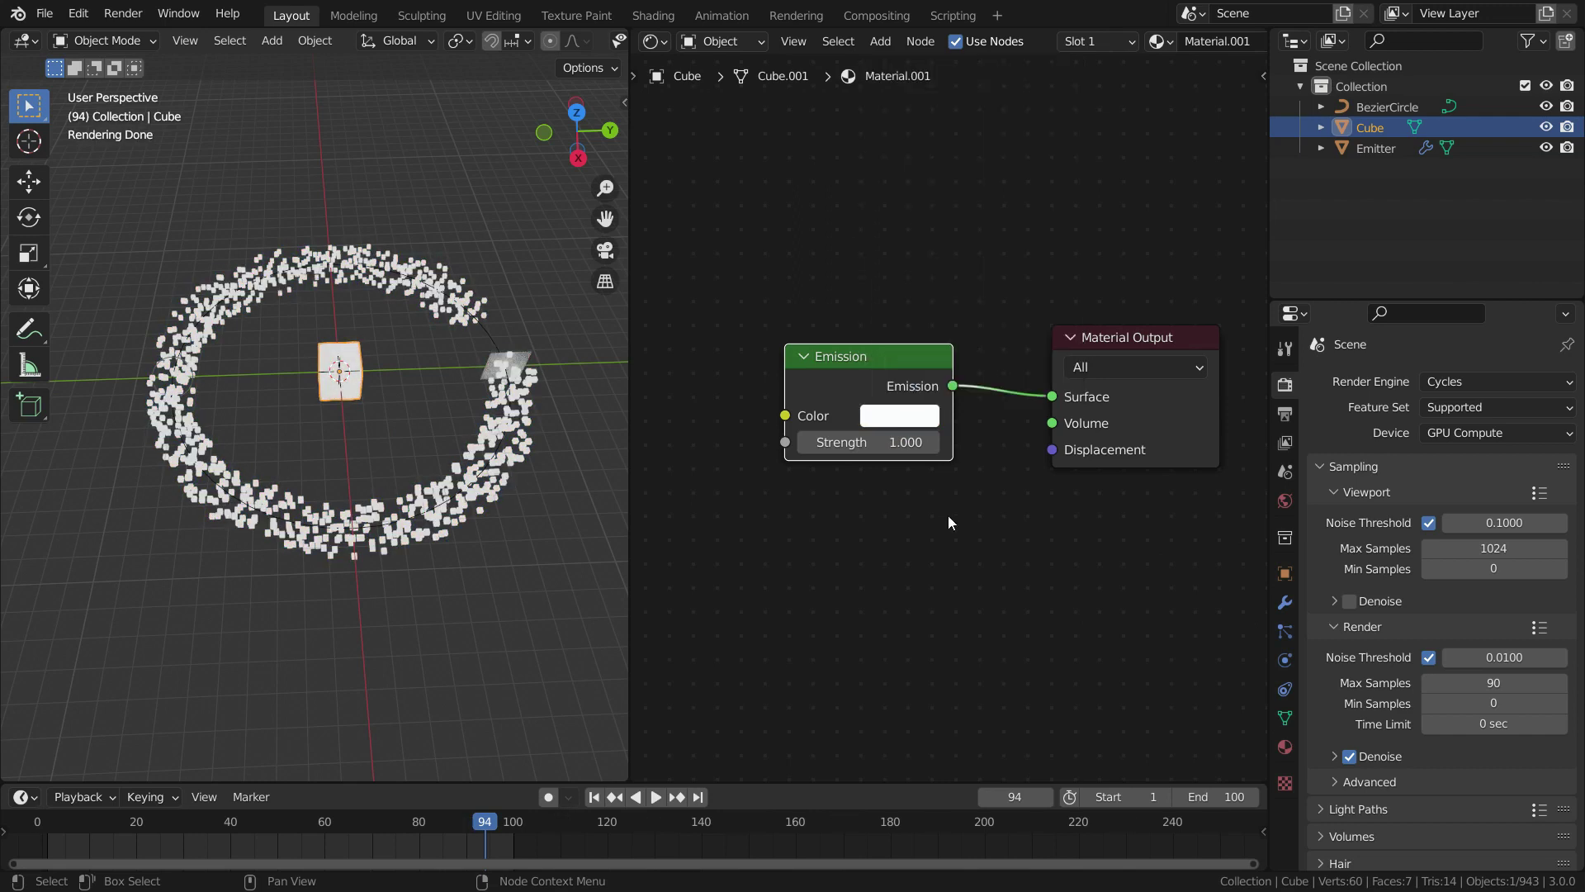
pyautogui.click(860, 443)
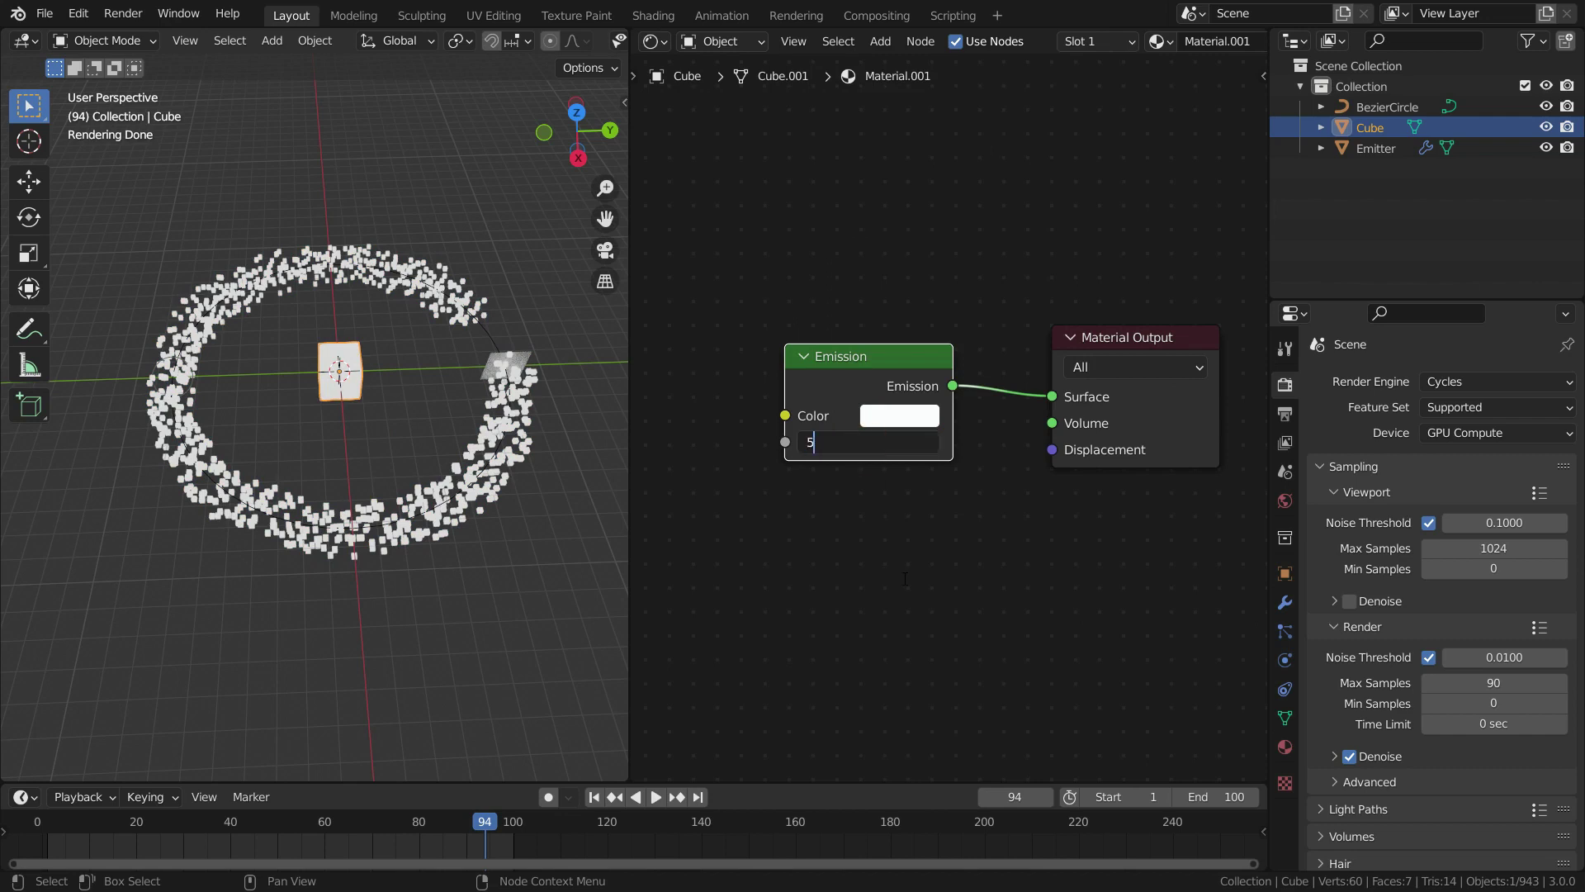
pyautogui.press('Return')
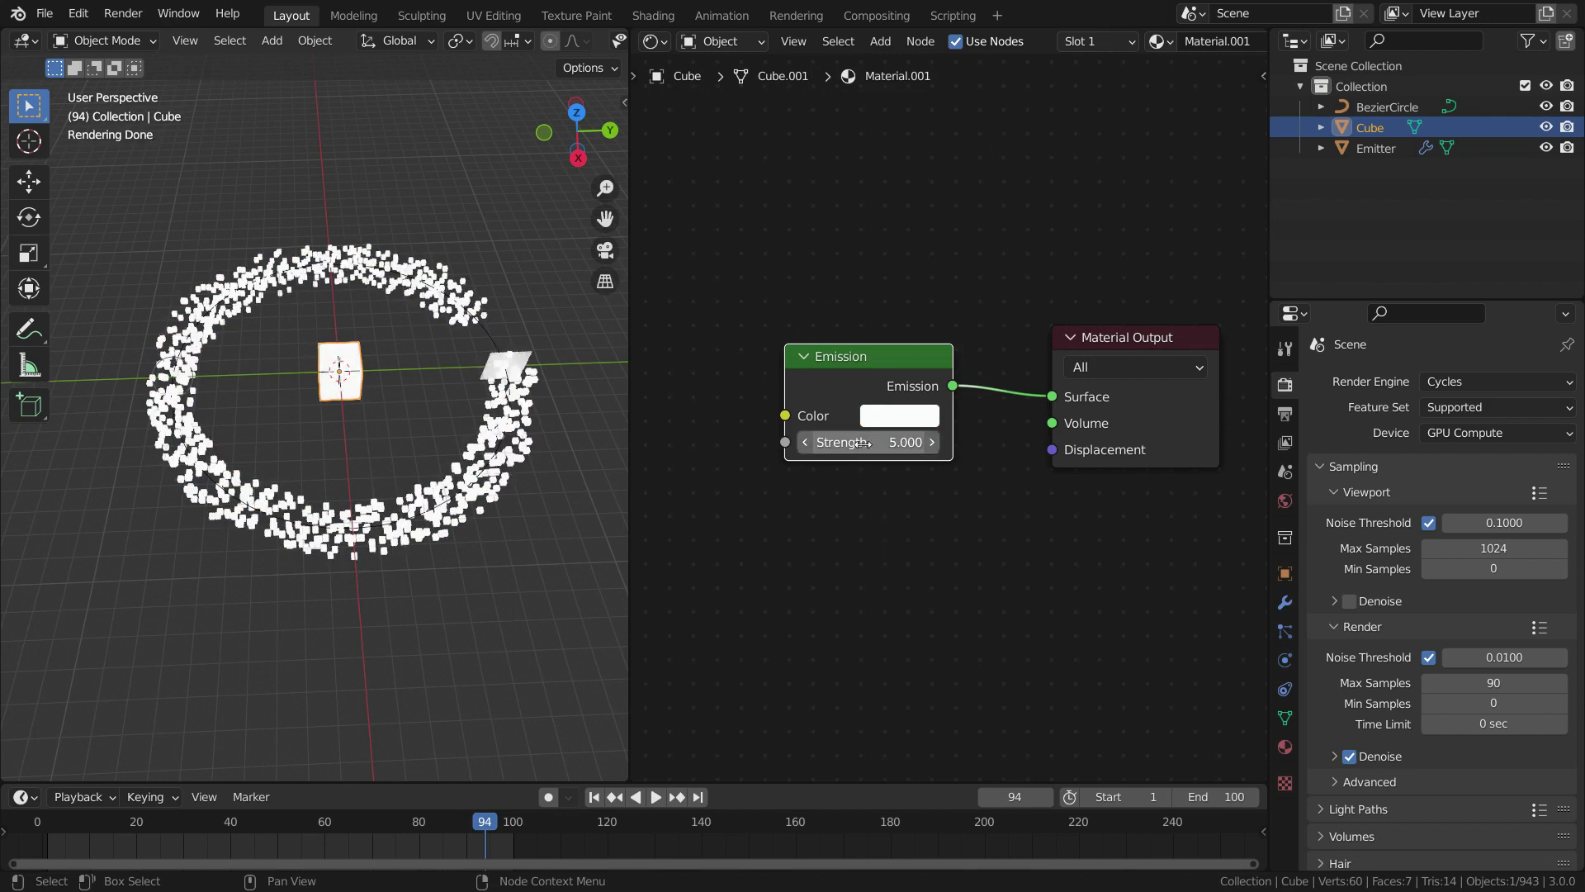
pyautogui.scroll(1, 888, 462)
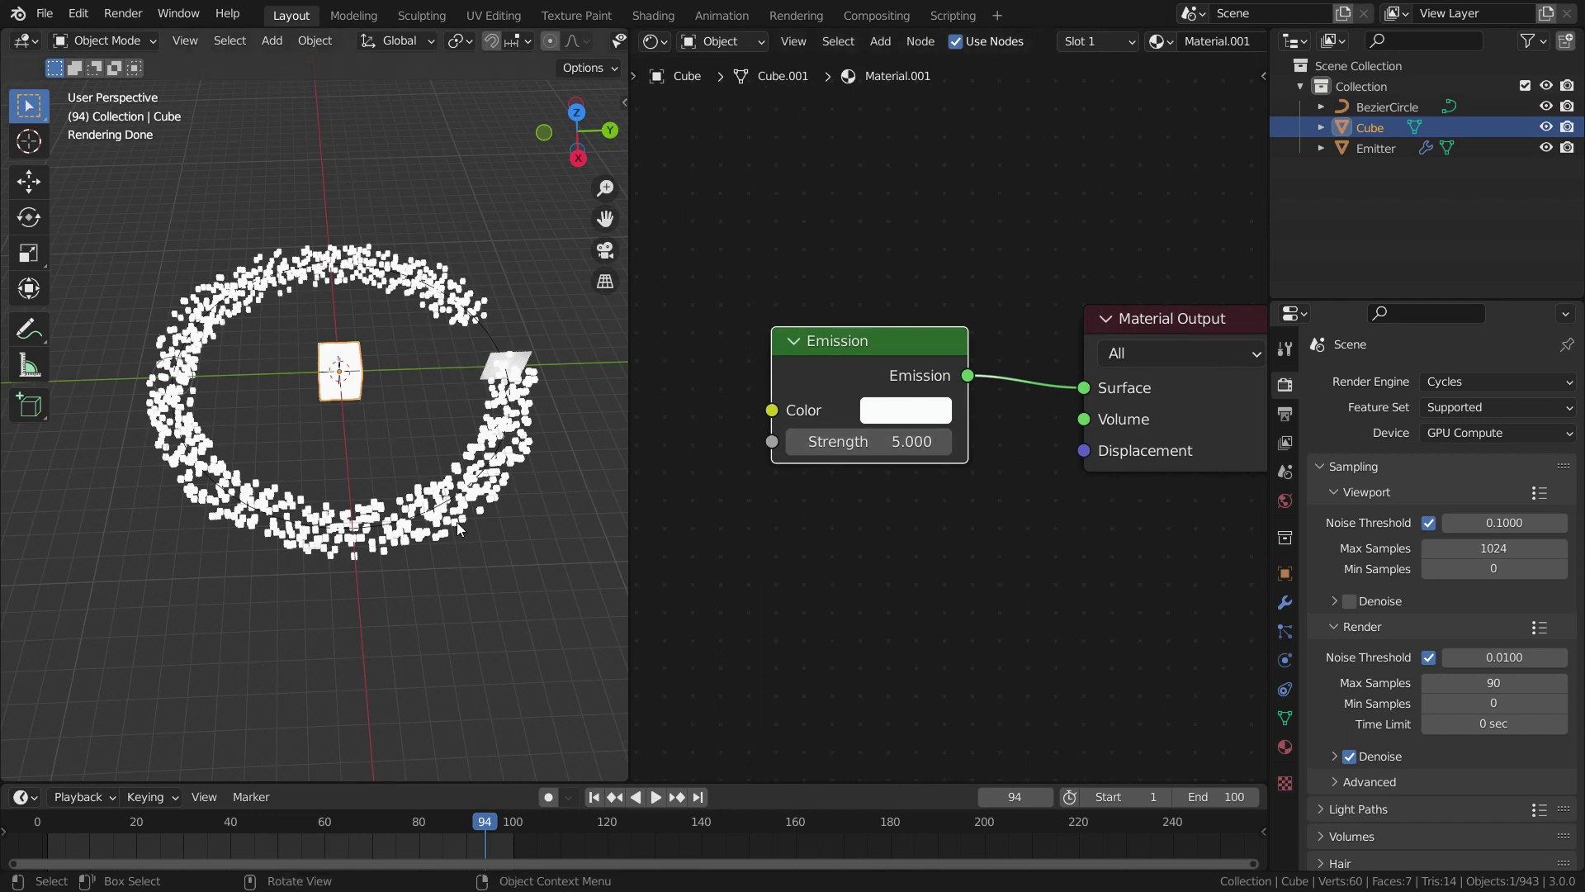
# Step: Add an Input > Particle Info node, left of the Emission node and unconnected
pyautogui.moveTo(458, 522); pyautogui.dragTo(431, 593, button='middle')
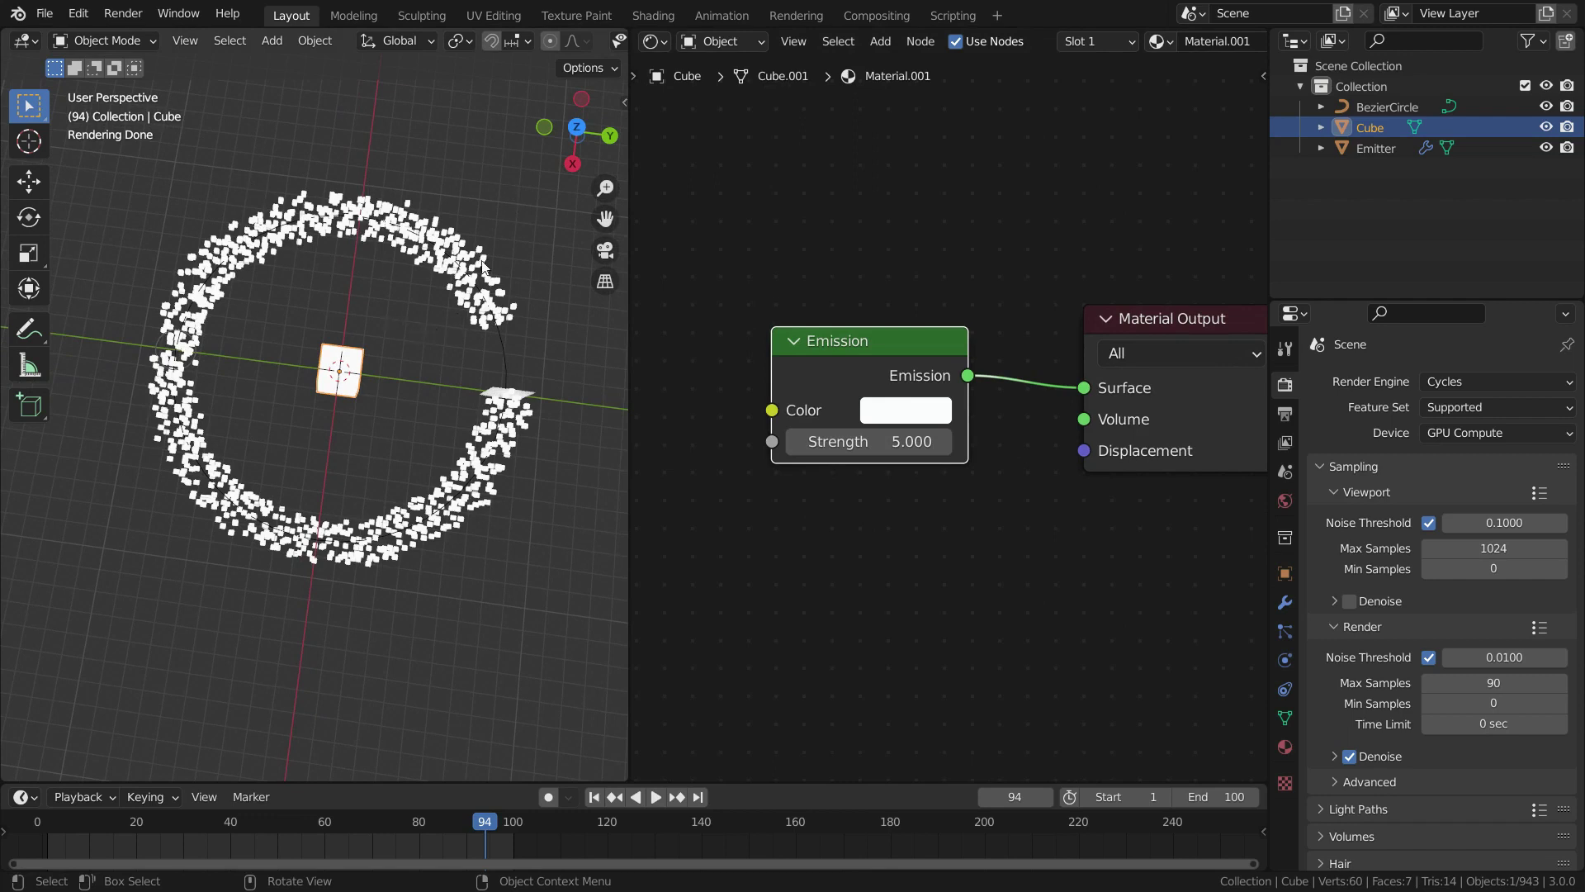
pyautogui.scroll(-3, 887, 300)
pyautogui.scroll(2, 796, 301)
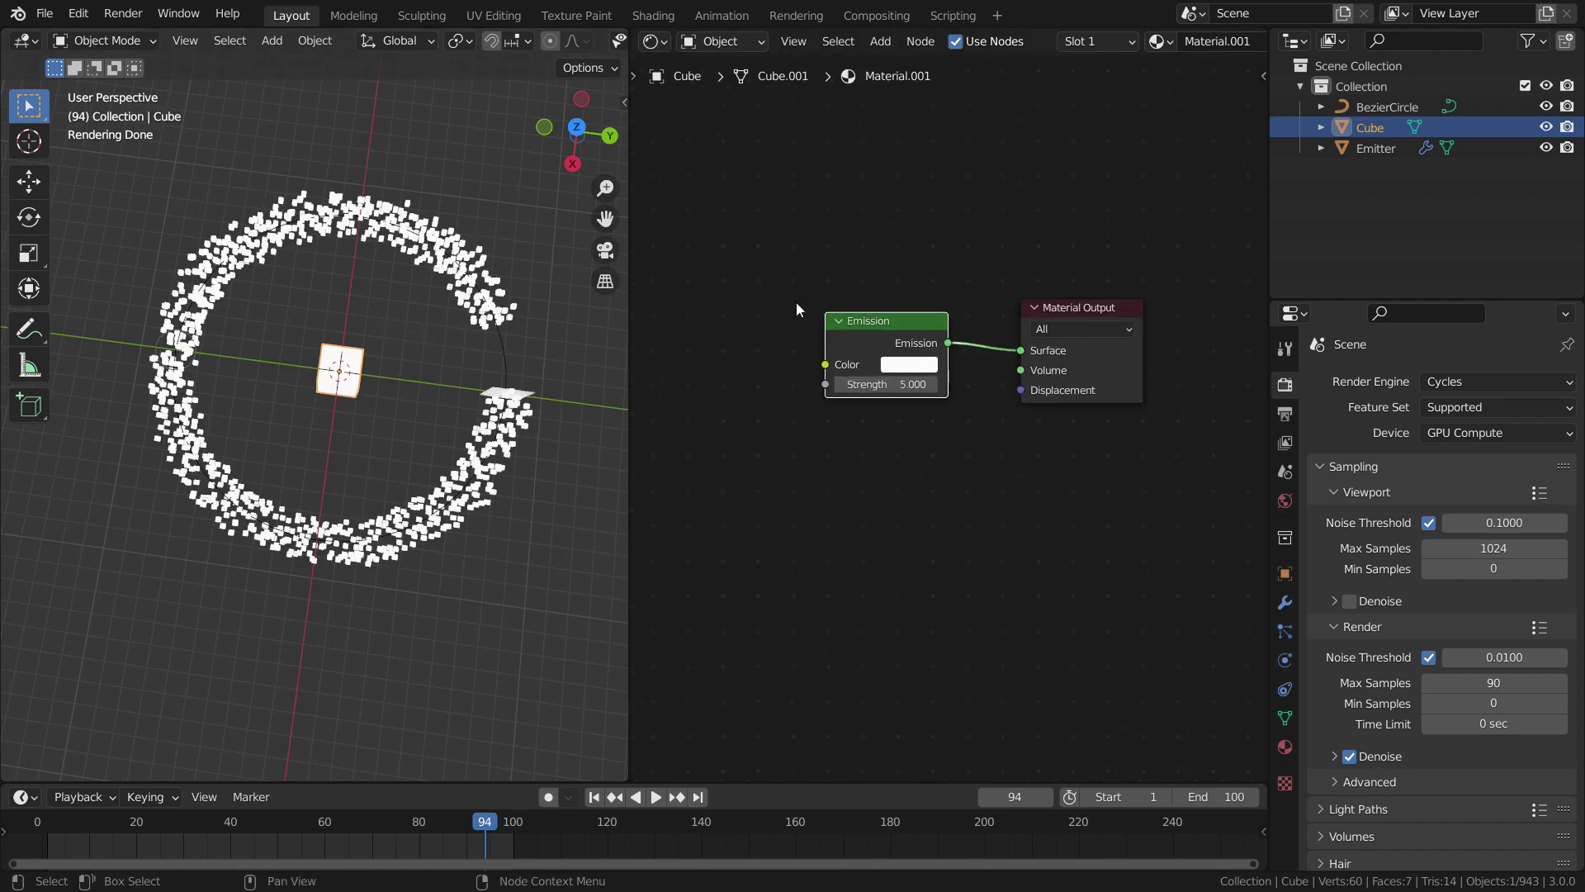
pyautogui.hotkey('shift', 'a')
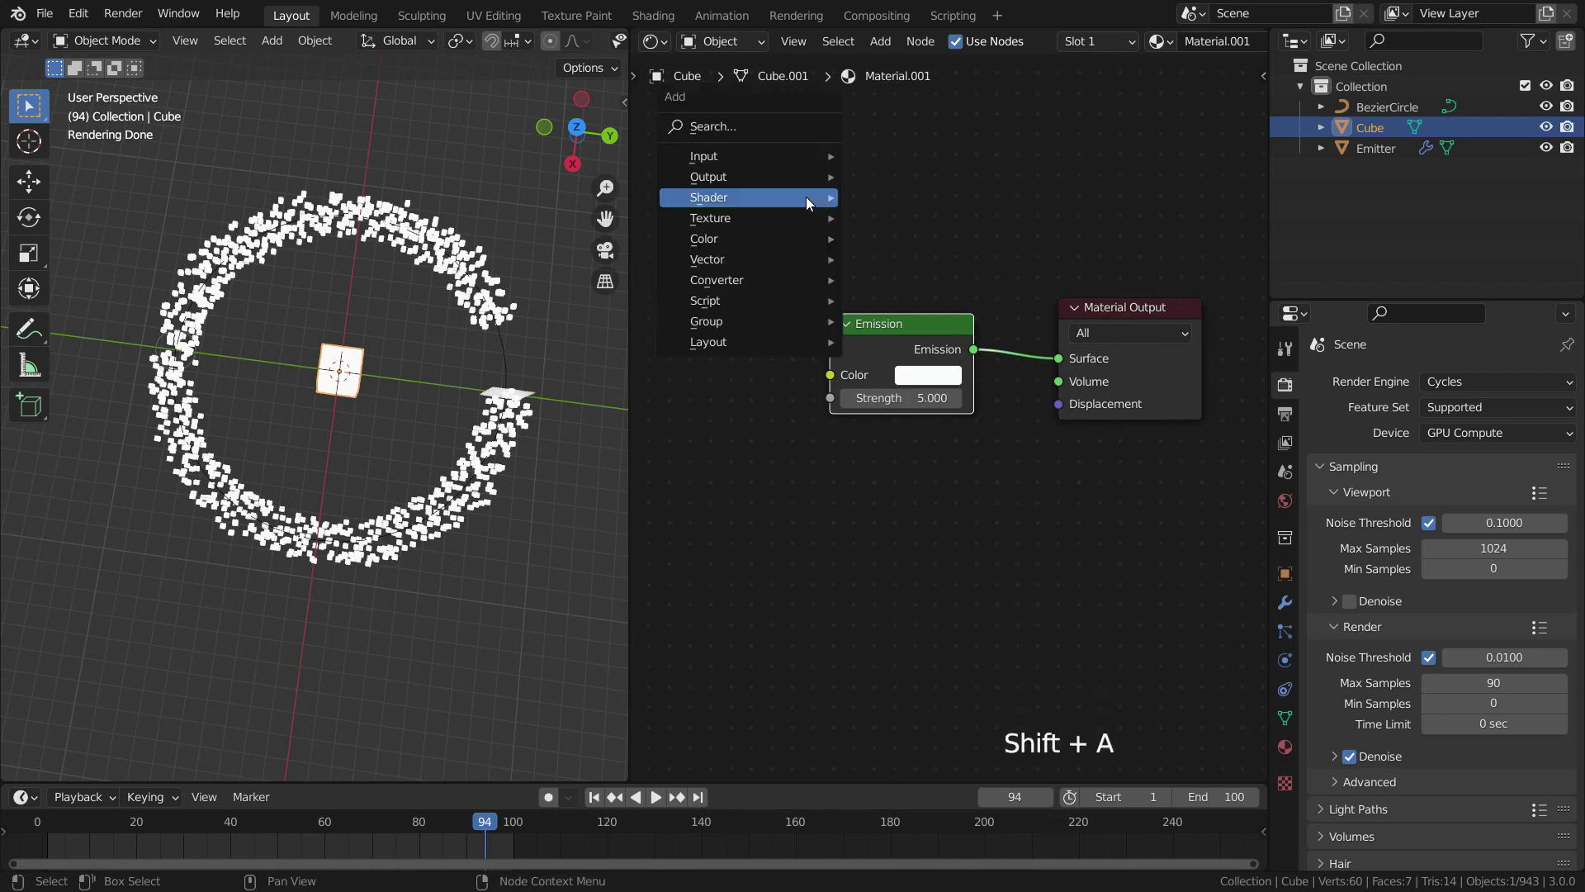
pyautogui.moveTo(806, 196)
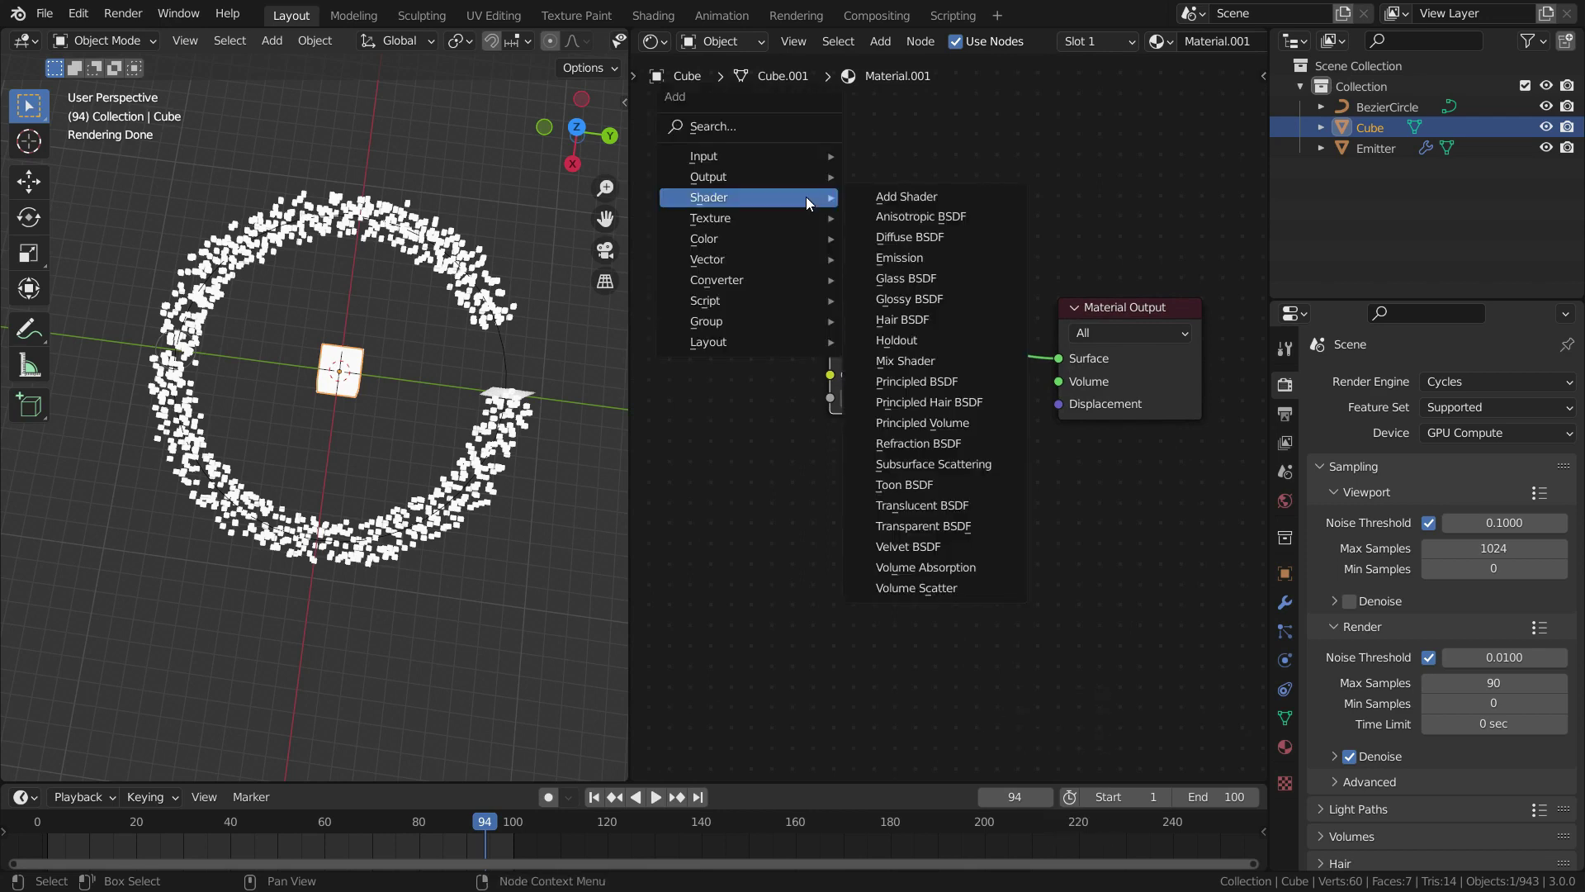
pyautogui.moveTo(779, 157)
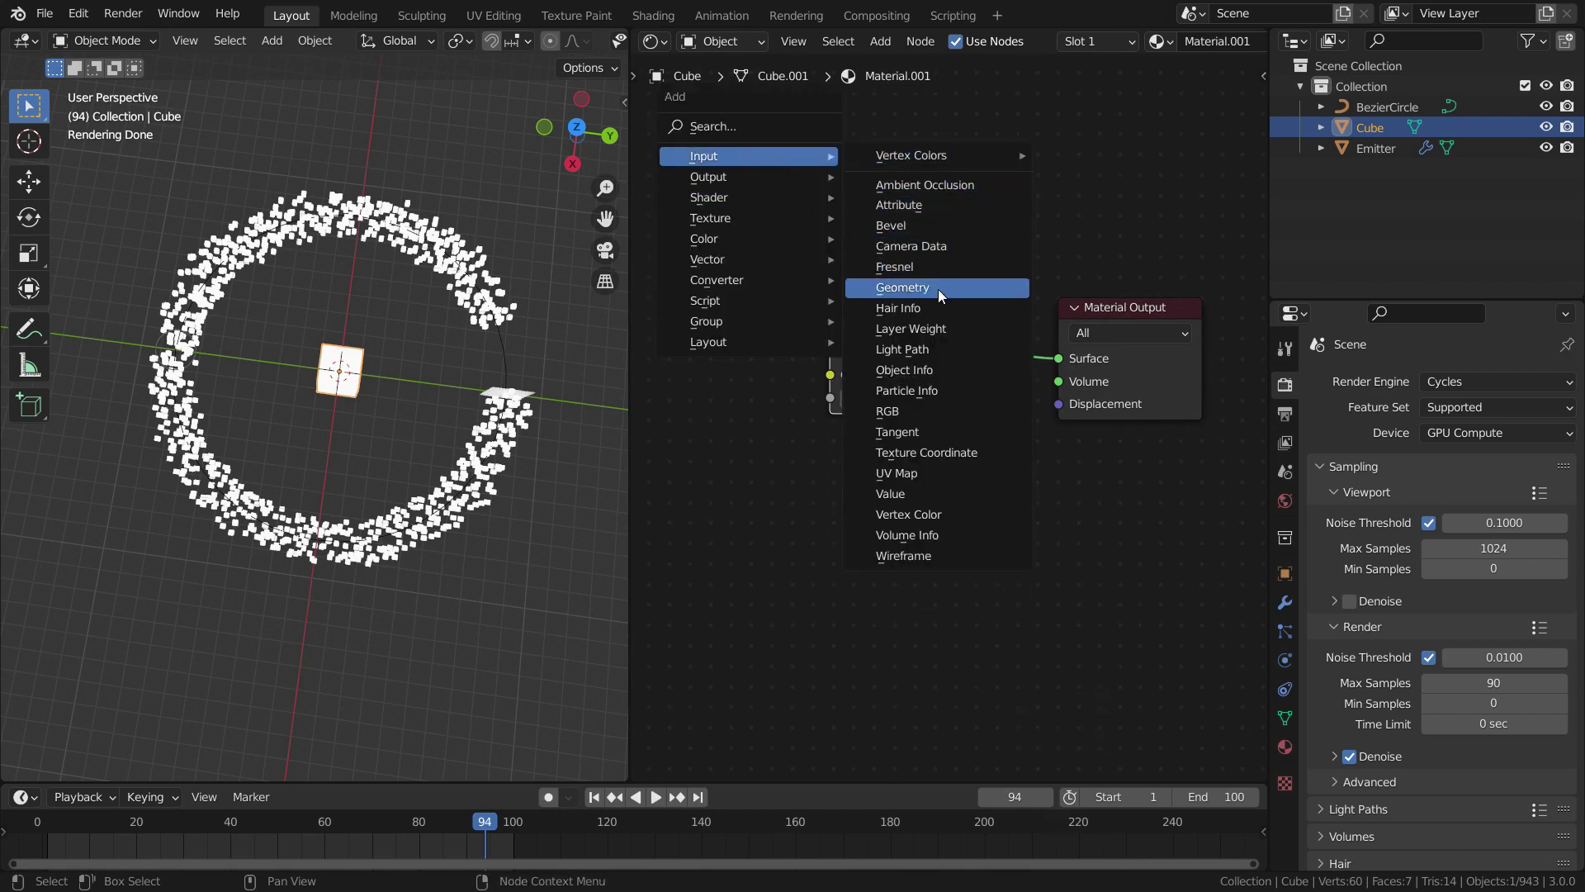
pyautogui.click(932, 391)
pyautogui.click(727, 330)
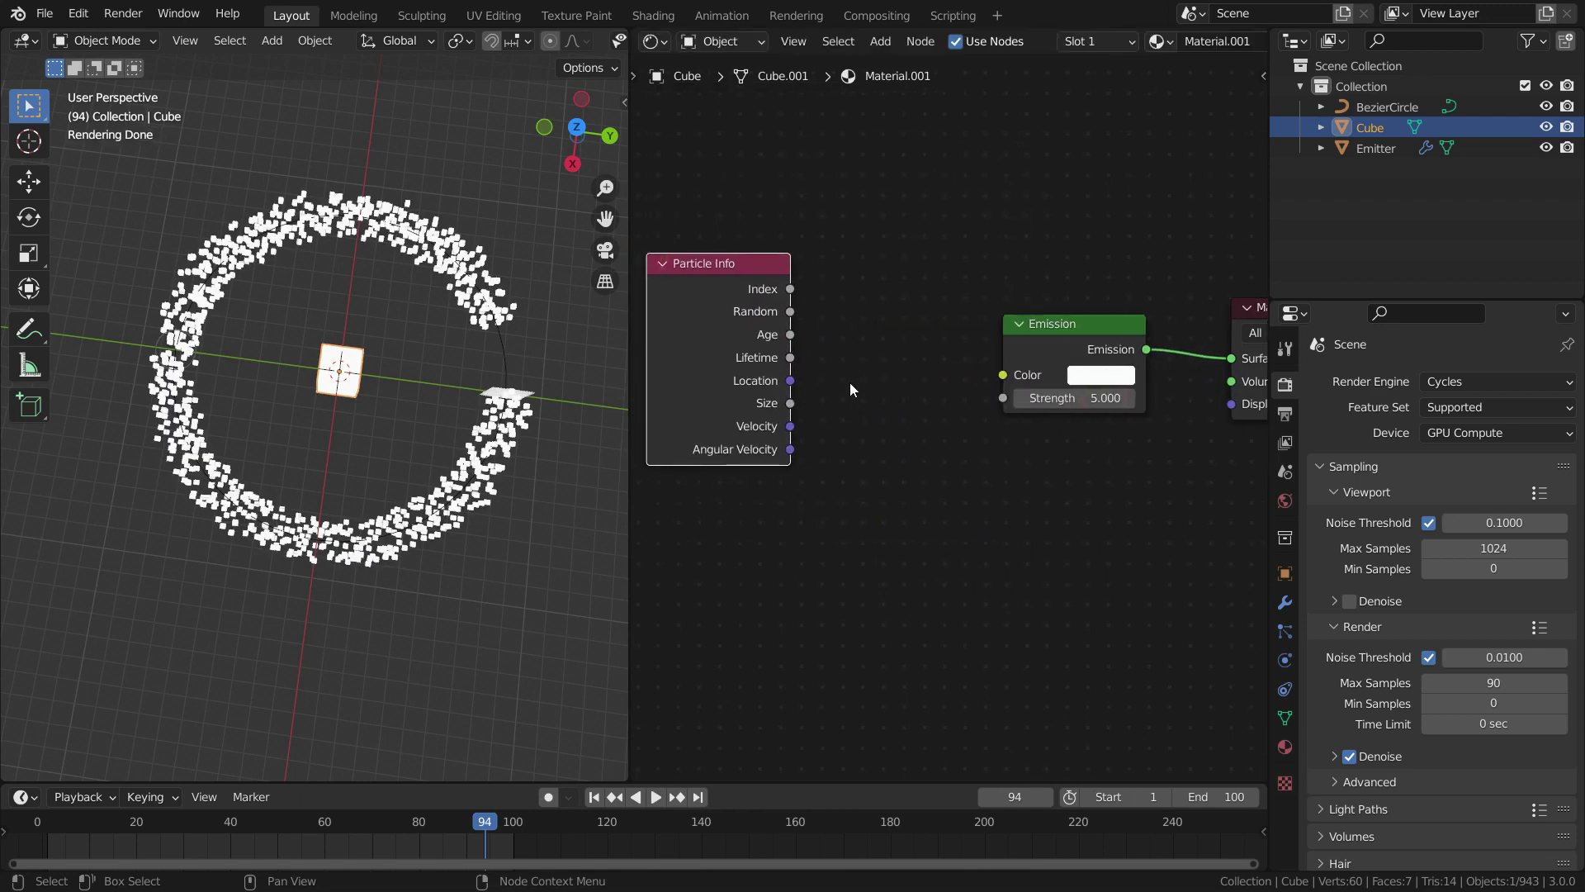
pyautogui.scroll(-2, 867, 401)
pyautogui.scroll(1, 840, 353)
pyautogui.scroll(3, 741, 341)
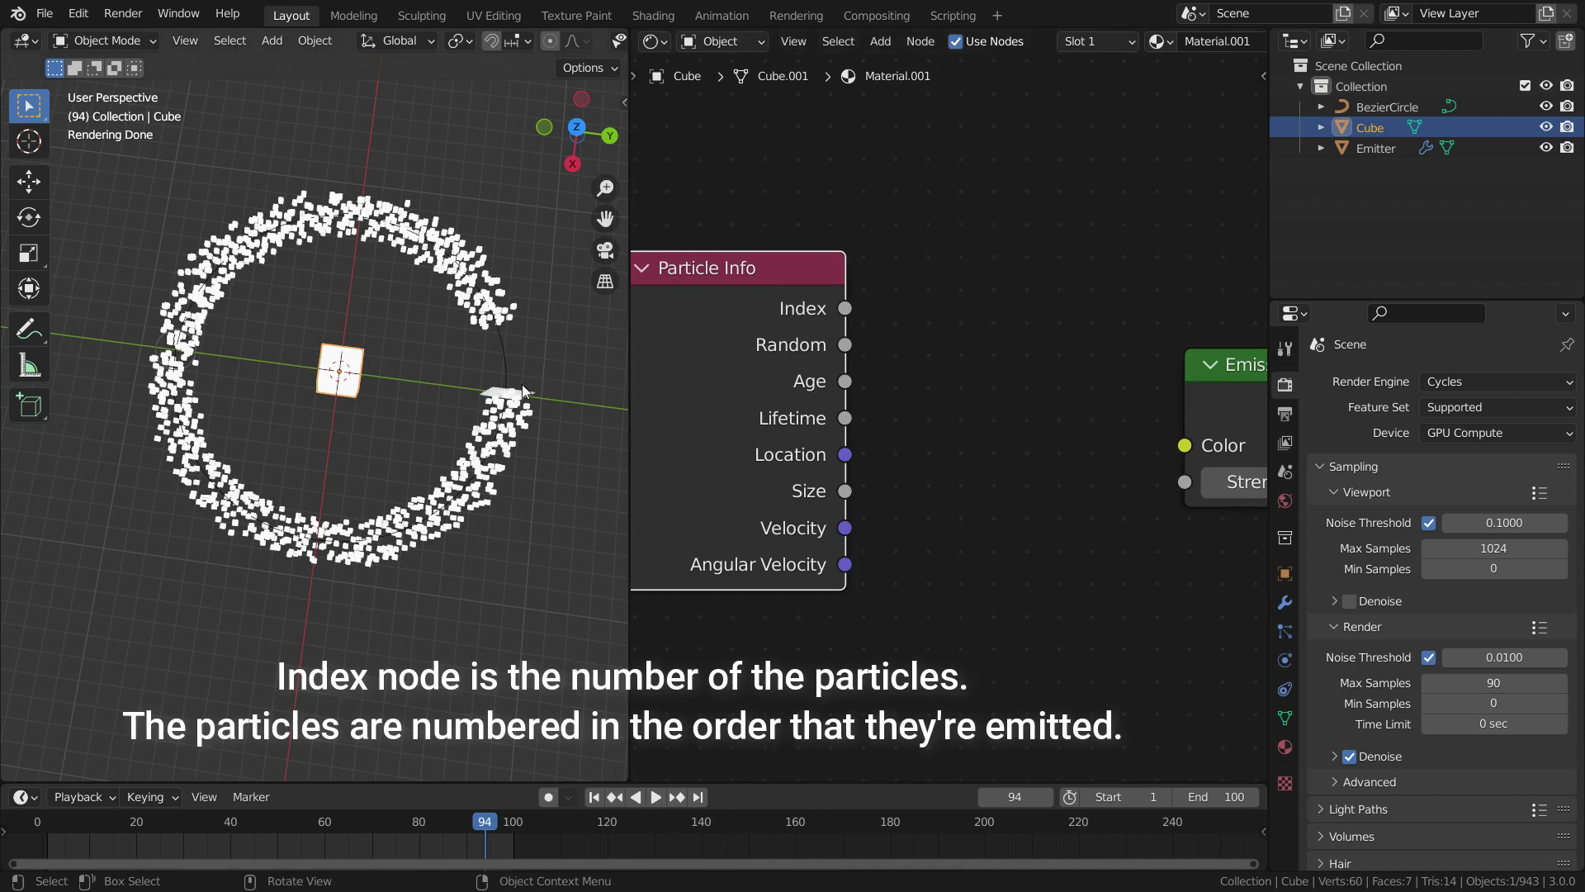
pyautogui.moveTo(499, 407); pyautogui.dragTo(507, 278, button='middle')
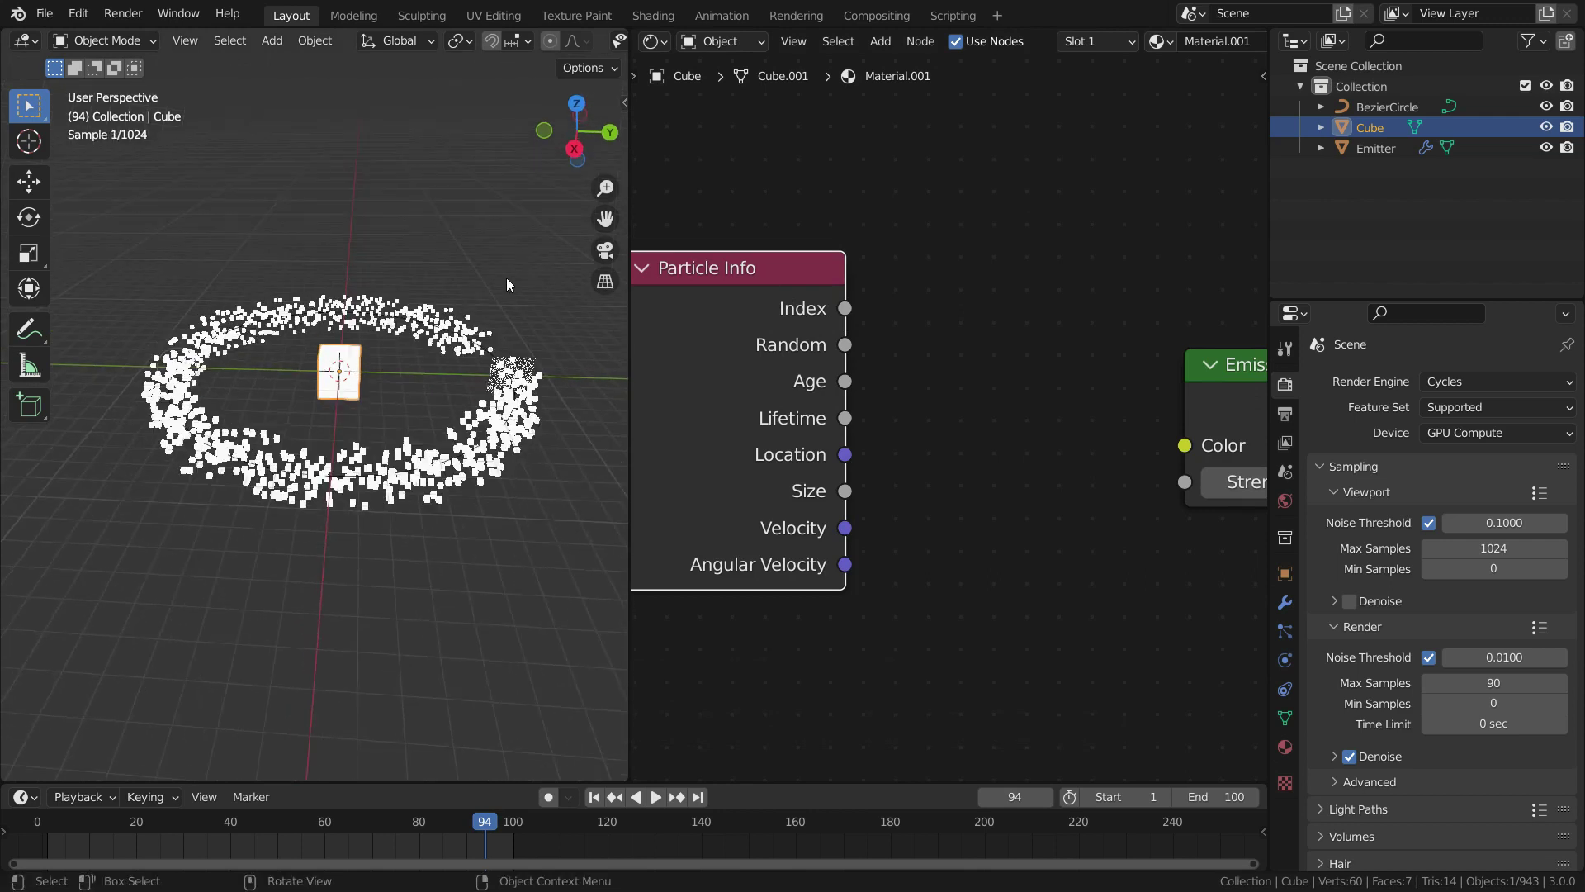
pyautogui.click(510, 374)
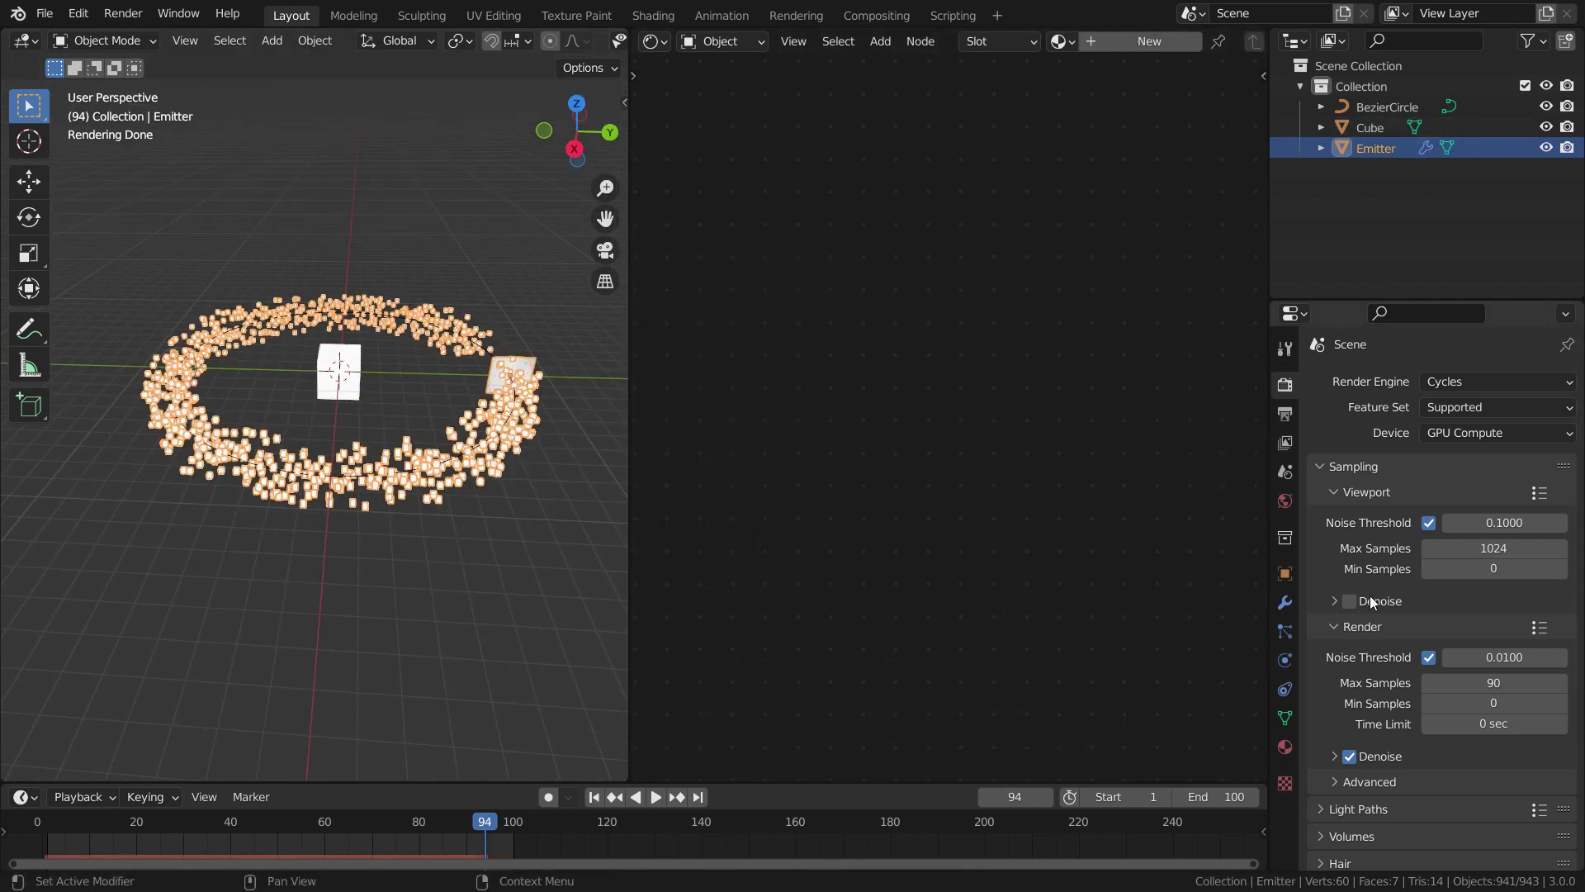
pyautogui.click(1285, 631)
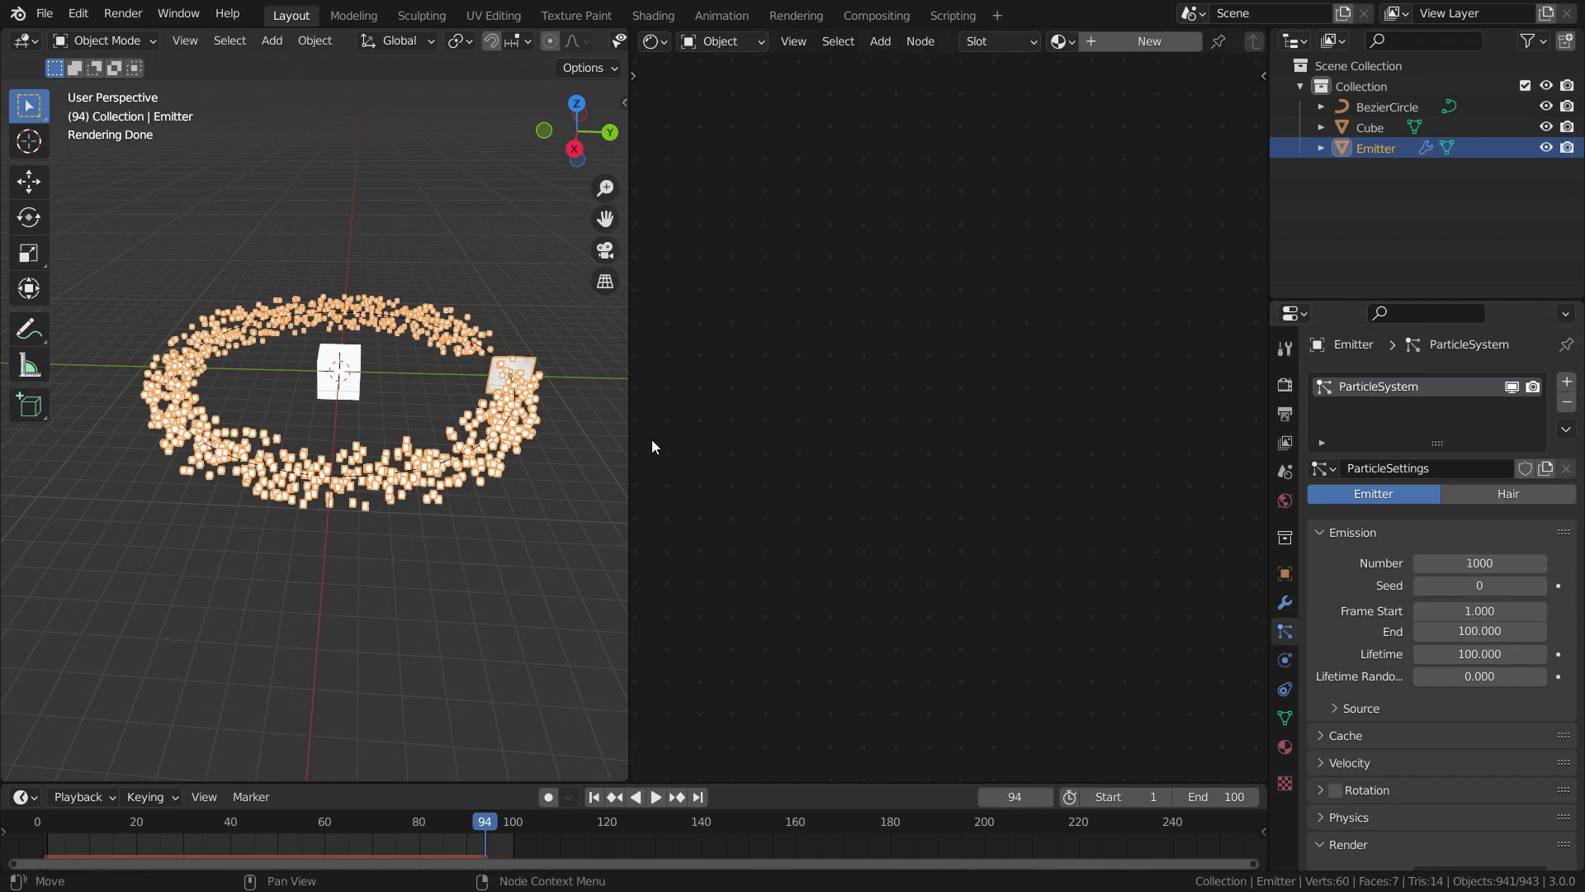
pyautogui.click(337, 371)
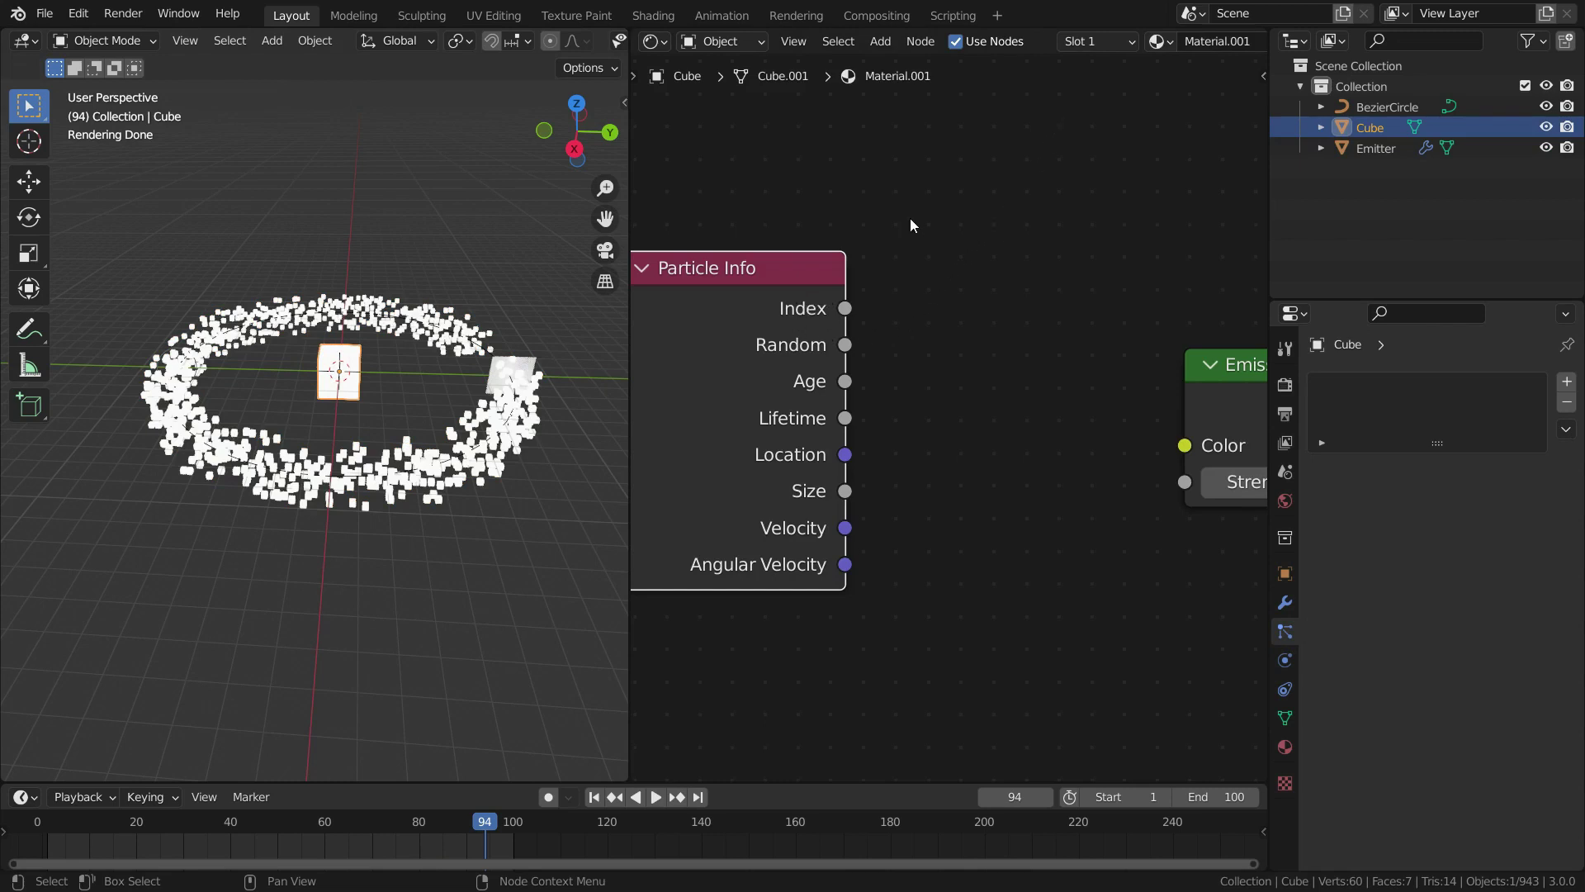
pyautogui.scroll(-2, 877, 206)
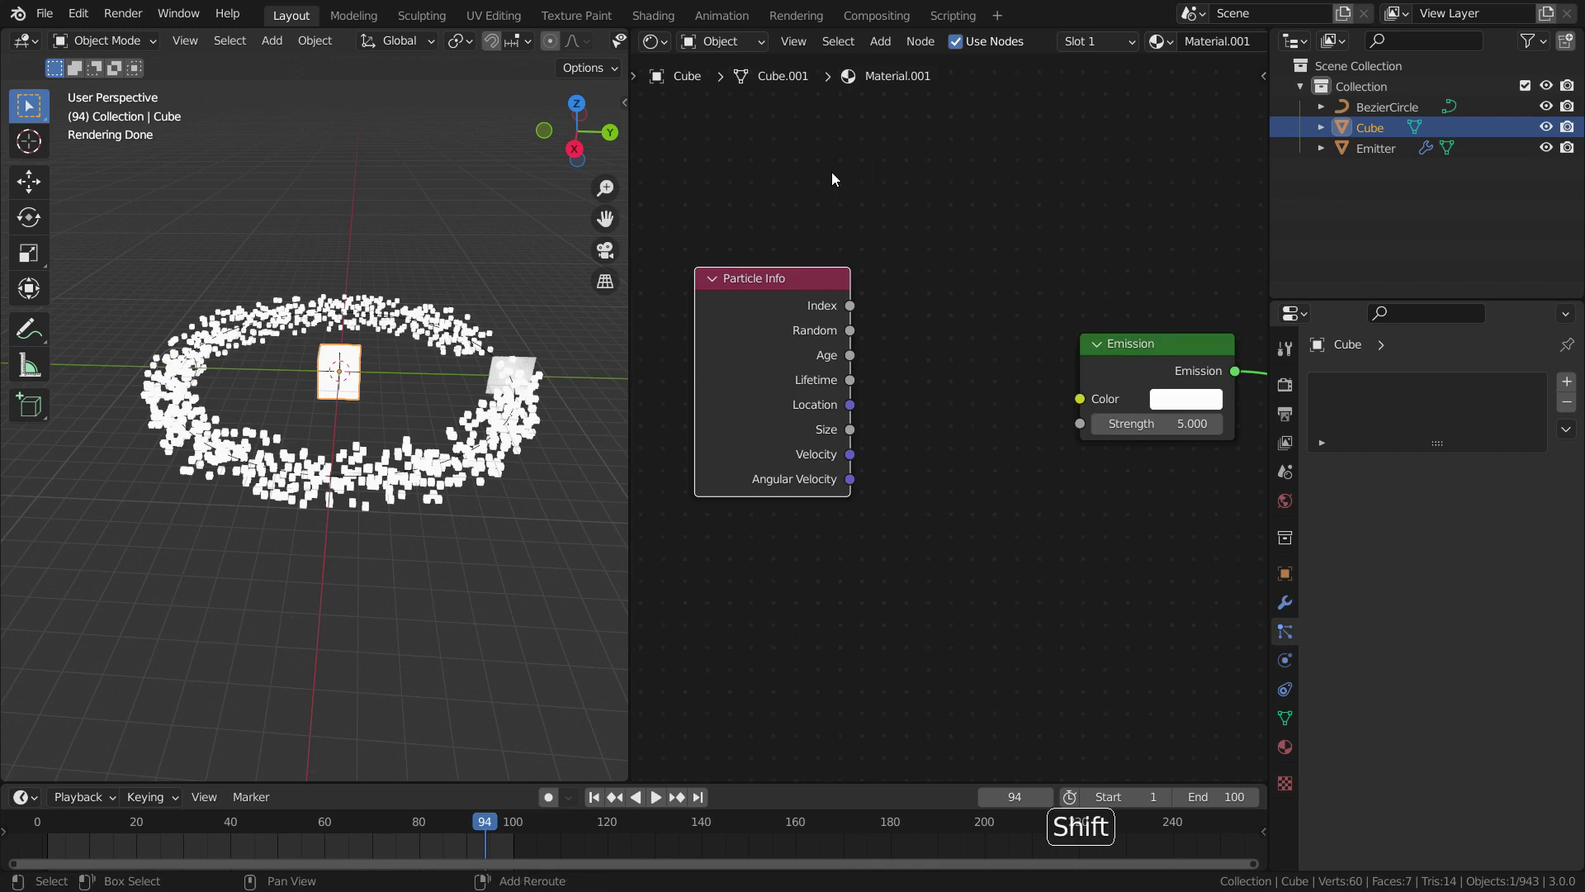
# Step: Add a Map Range node and place Particle Info beside it to feed Index into Value
pyautogui.hotkey('shift', 'a')
pyautogui.moveTo(745, 302)
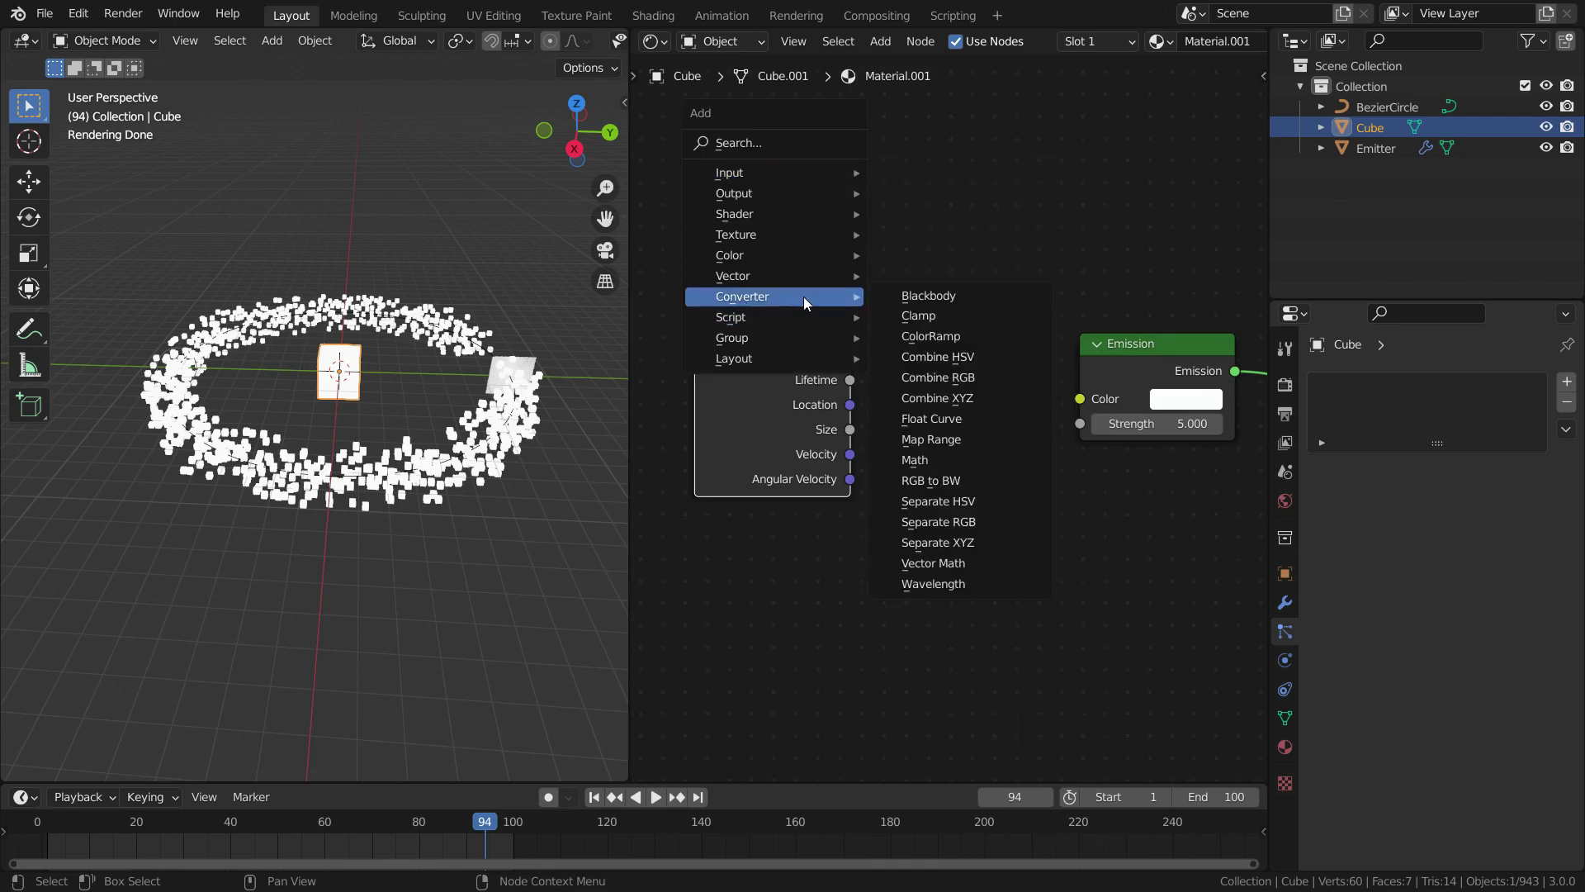
pyautogui.click(963, 440)
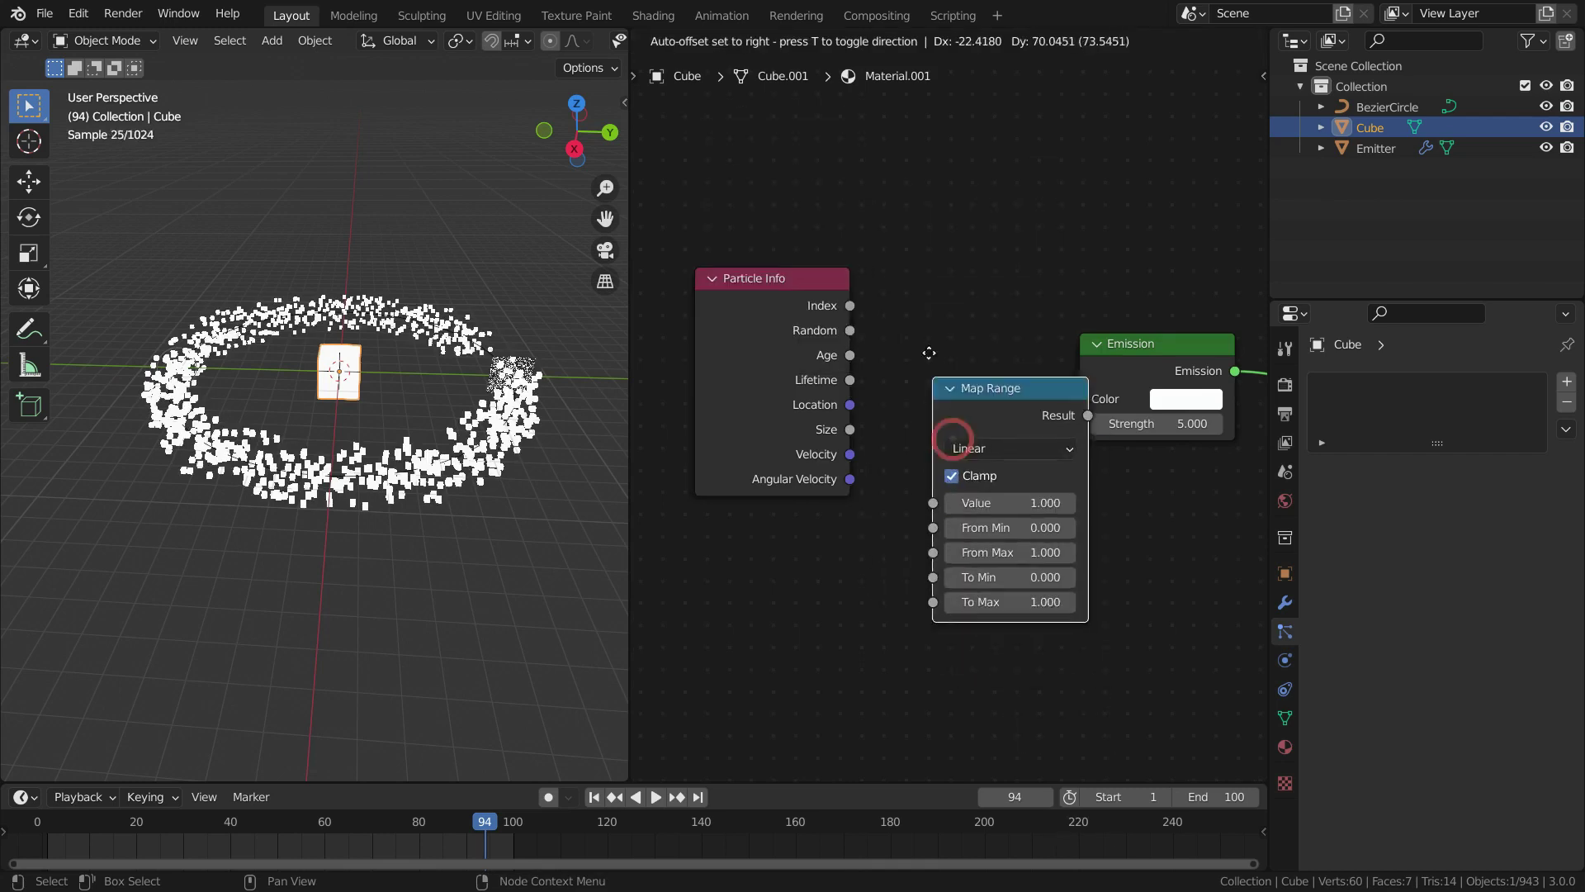
pyautogui.click(862, 329)
pyautogui.scroll(-2, 834, 313)
pyautogui.moveTo(819, 305); pyautogui.dragTo(899, 408)
pyautogui.scroll(2, 864, 364)
pyautogui.scroll(-1, 941, 380)
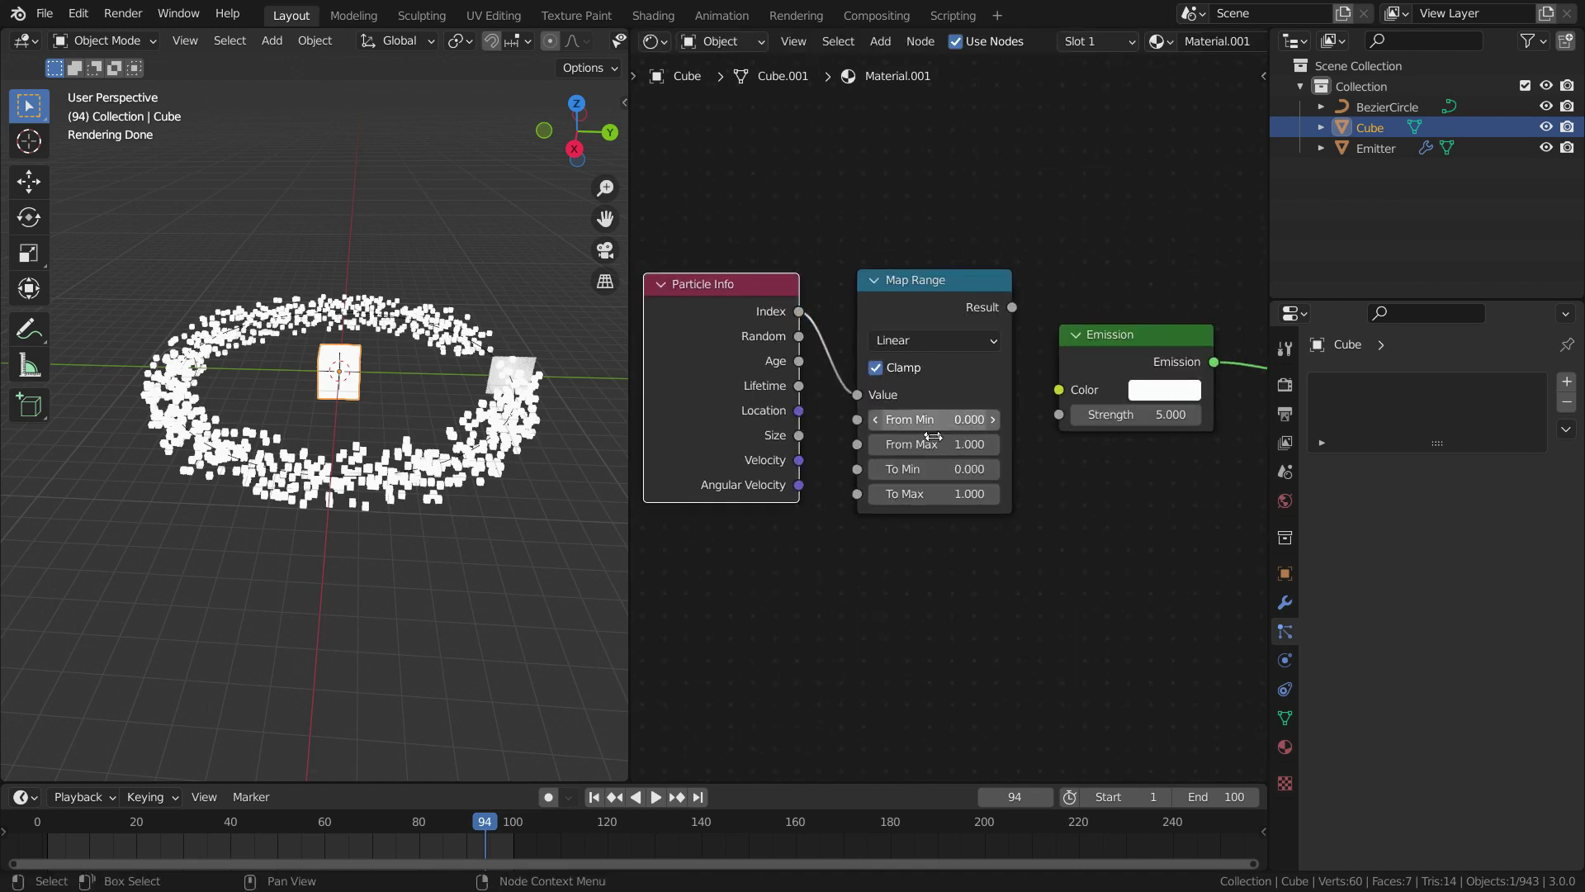
pyautogui.scroll(2, 966, 397)
pyautogui.scroll(1, 991, 402)
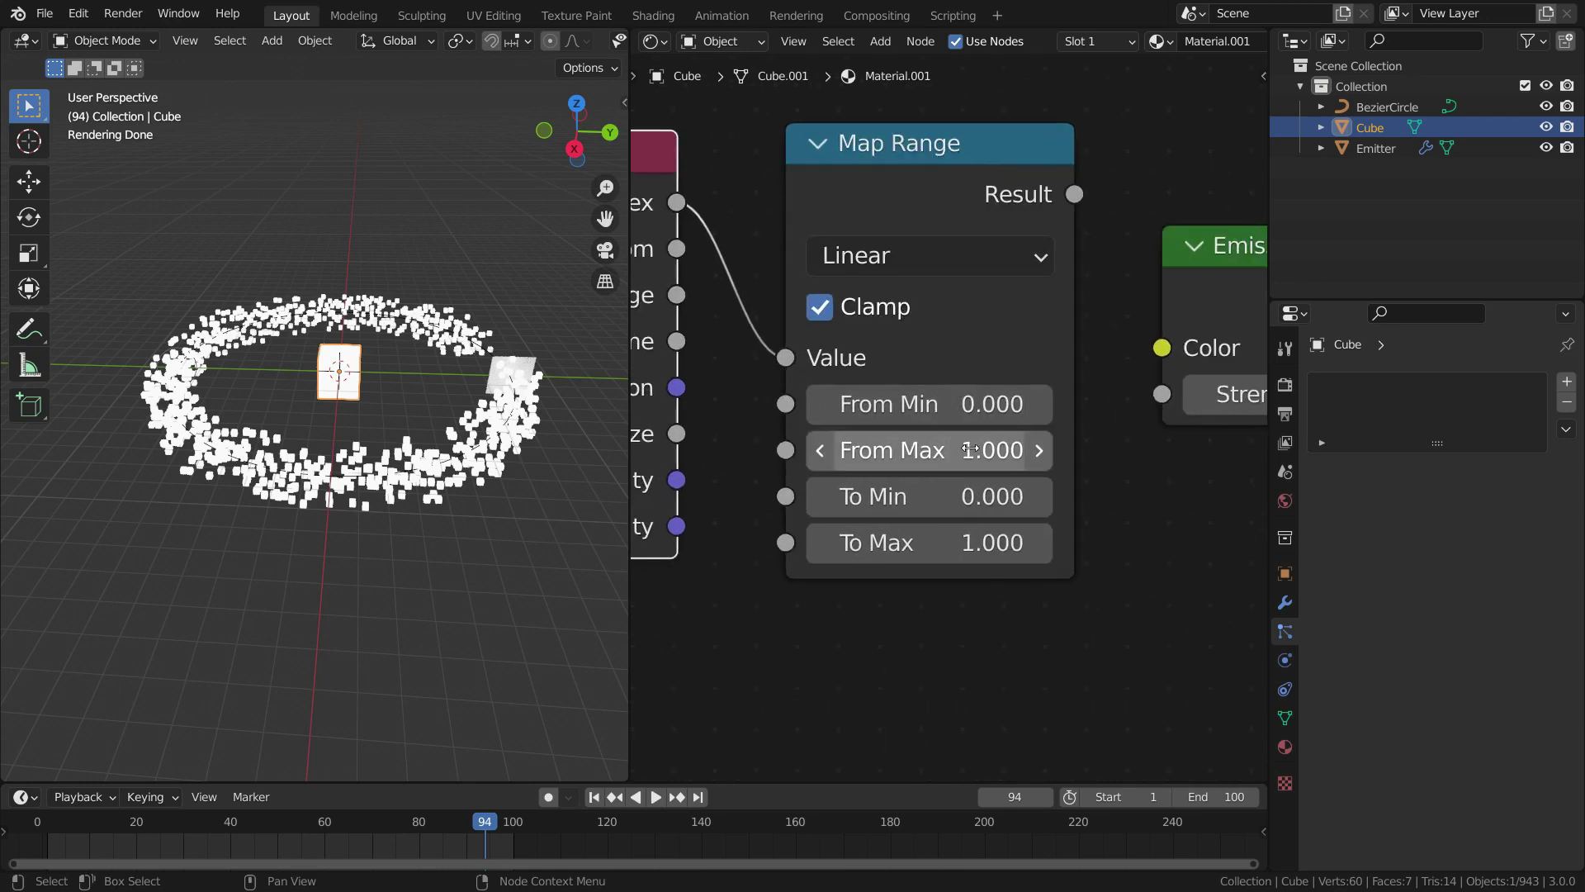
# Step: Set Map Range From Max to 1000 and shift Emission and Material Output further right
pyautogui.click(1042, 450)
pyautogui.write('1000')
pyautogui.press('Return')
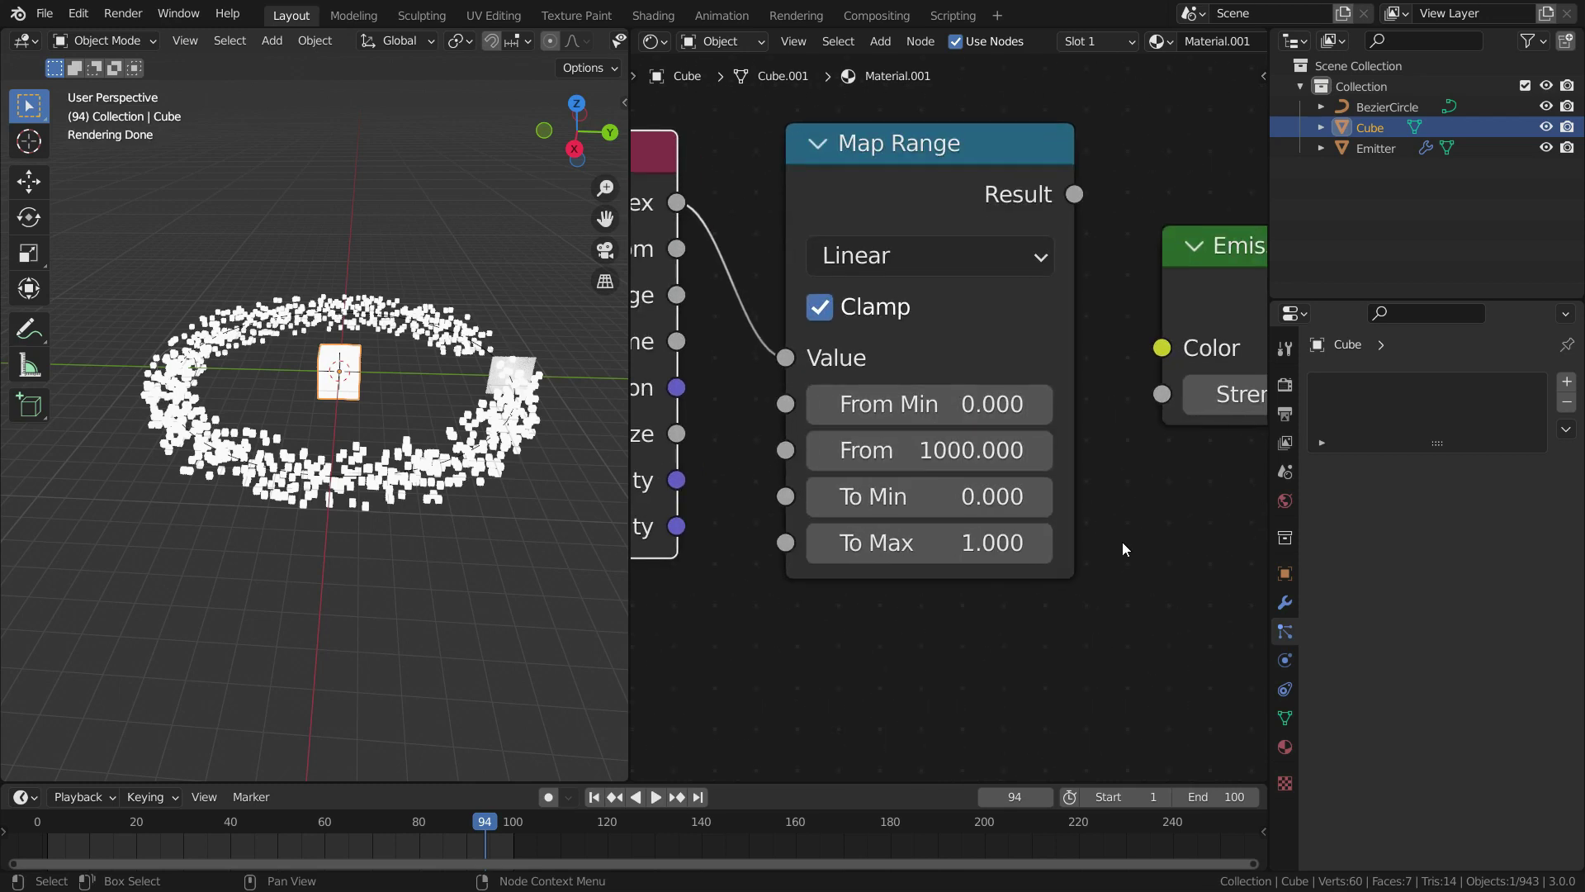
pyautogui.scroll(-4, 845, 379)
pyautogui.moveTo(931, 298); pyautogui.dragTo(1171, 459)
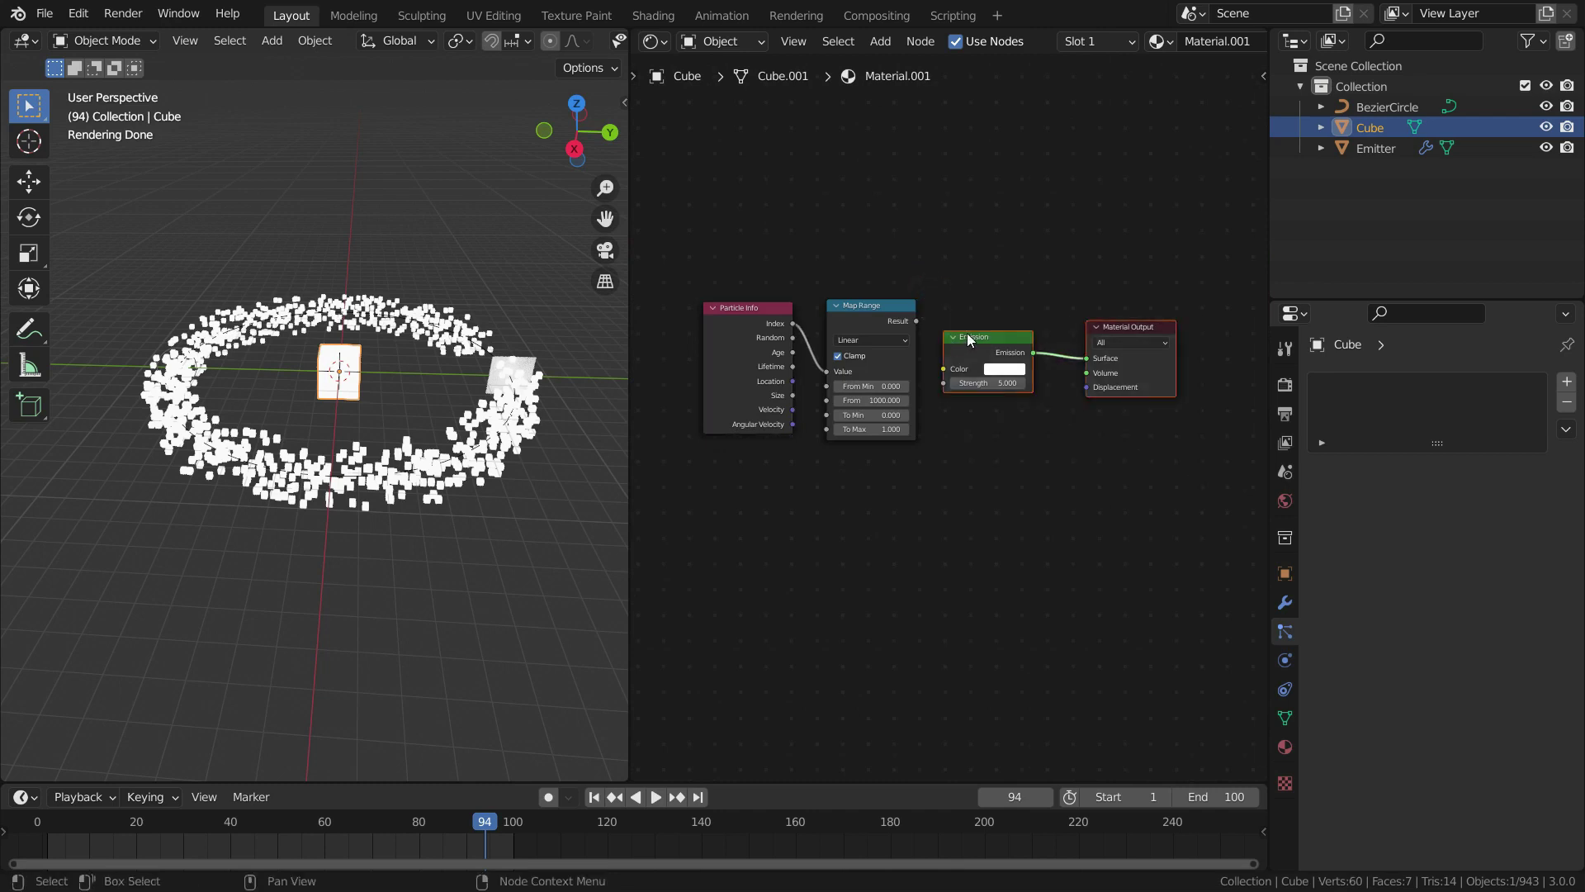
pyautogui.moveTo(968, 333); pyautogui.dragTo(1130, 338)
pyautogui.scroll(2, 1028, 398)
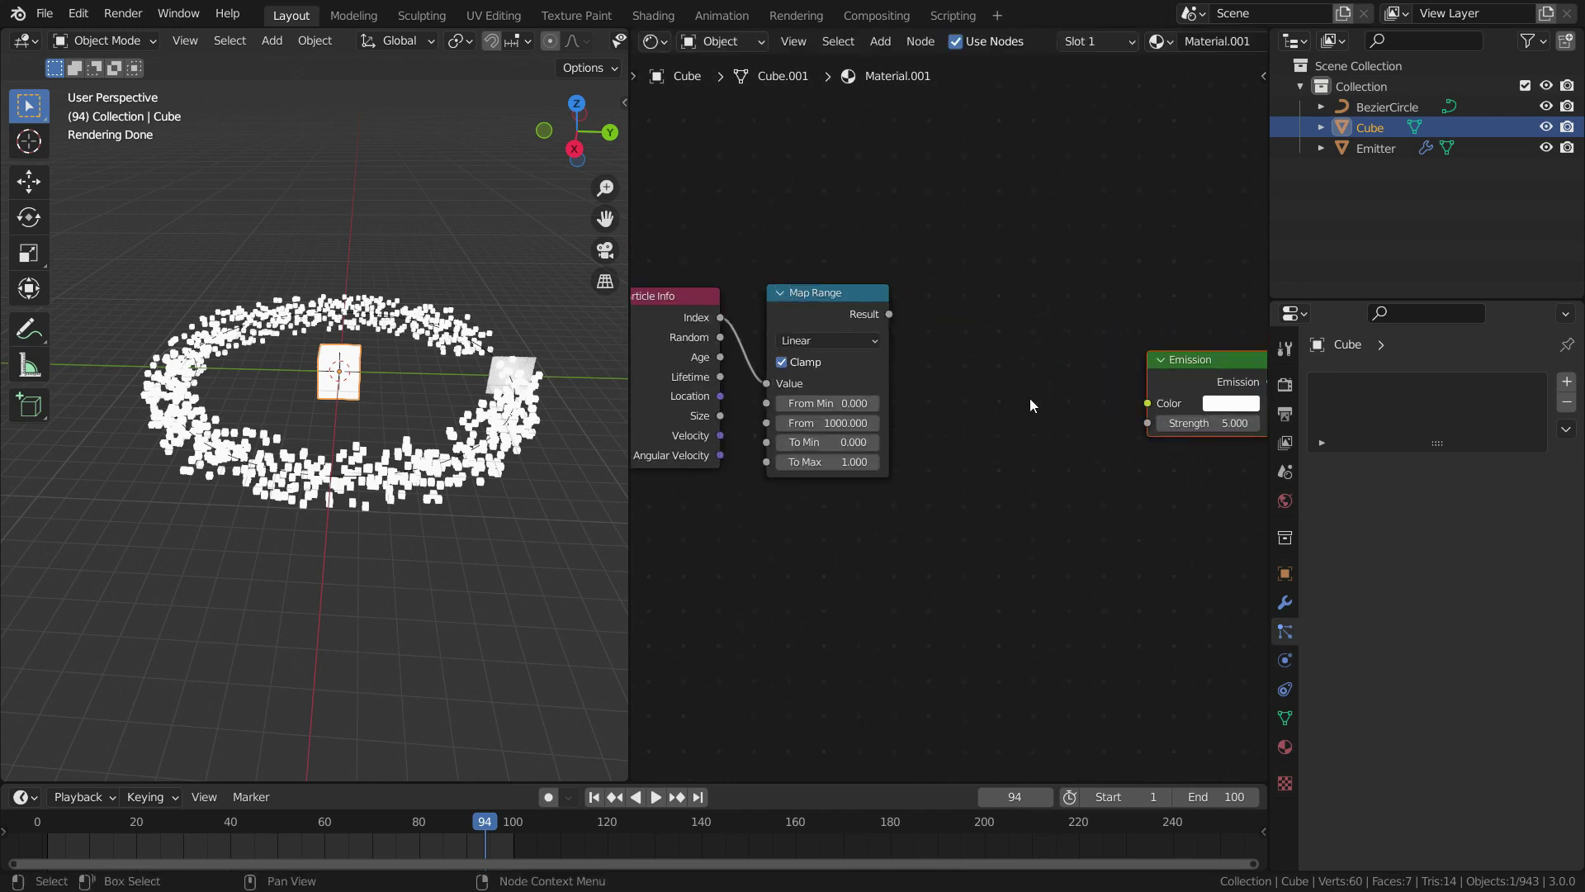
# Step: Add a ColorRamp node between Map Range and Emission
pyautogui.hotkey('shift', 'a')
pyautogui.moveTo(859, 206)
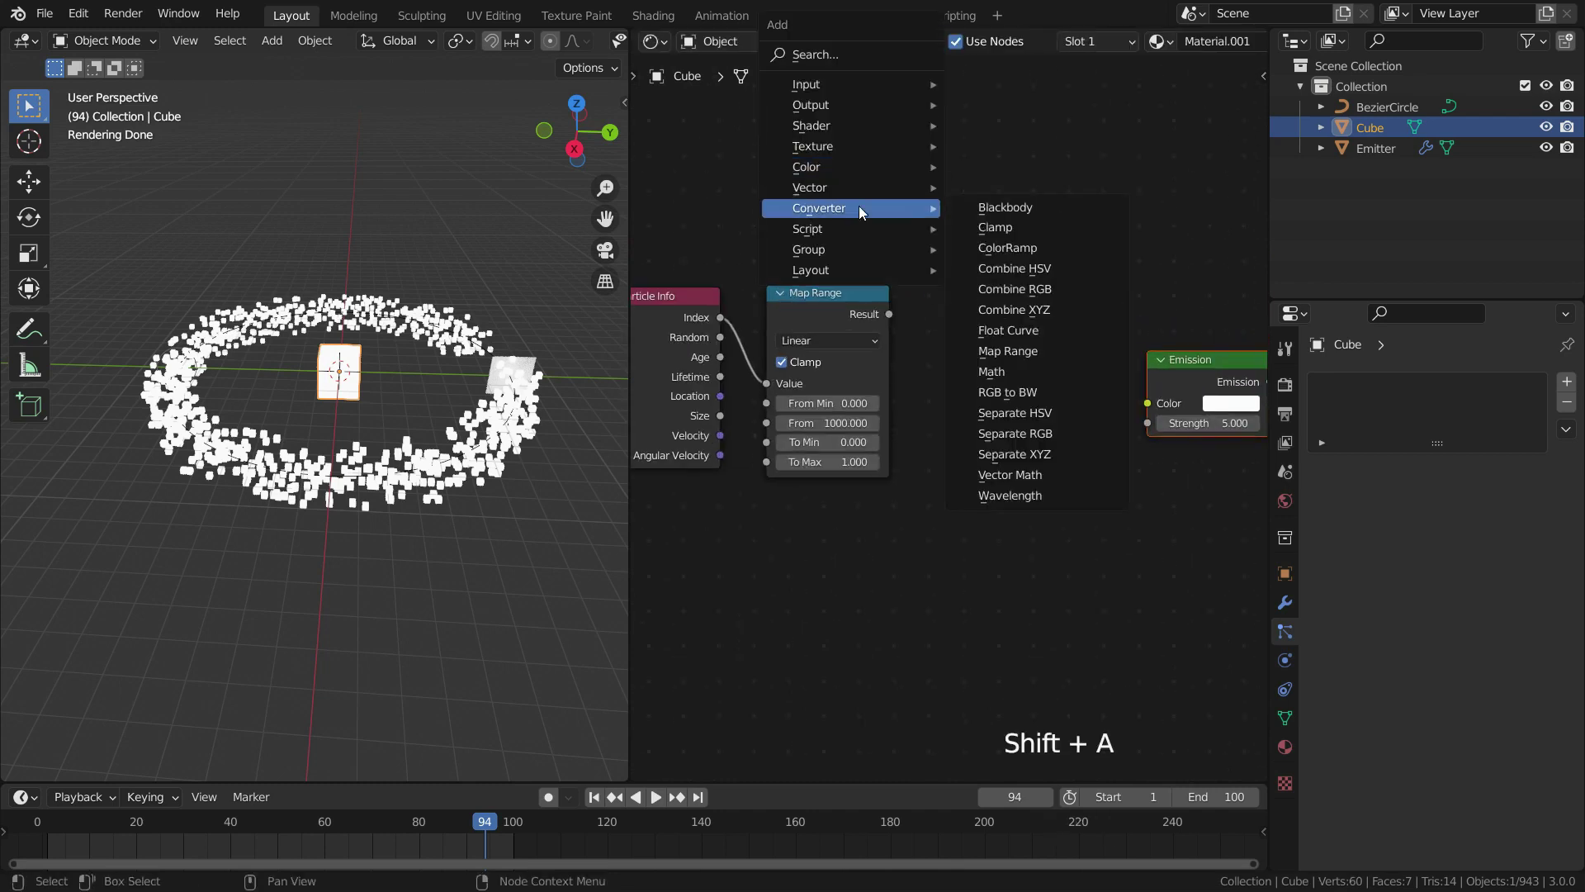
pyautogui.click(1022, 247)
pyautogui.click(952, 333)
pyautogui.scroll(2, 952, 333)
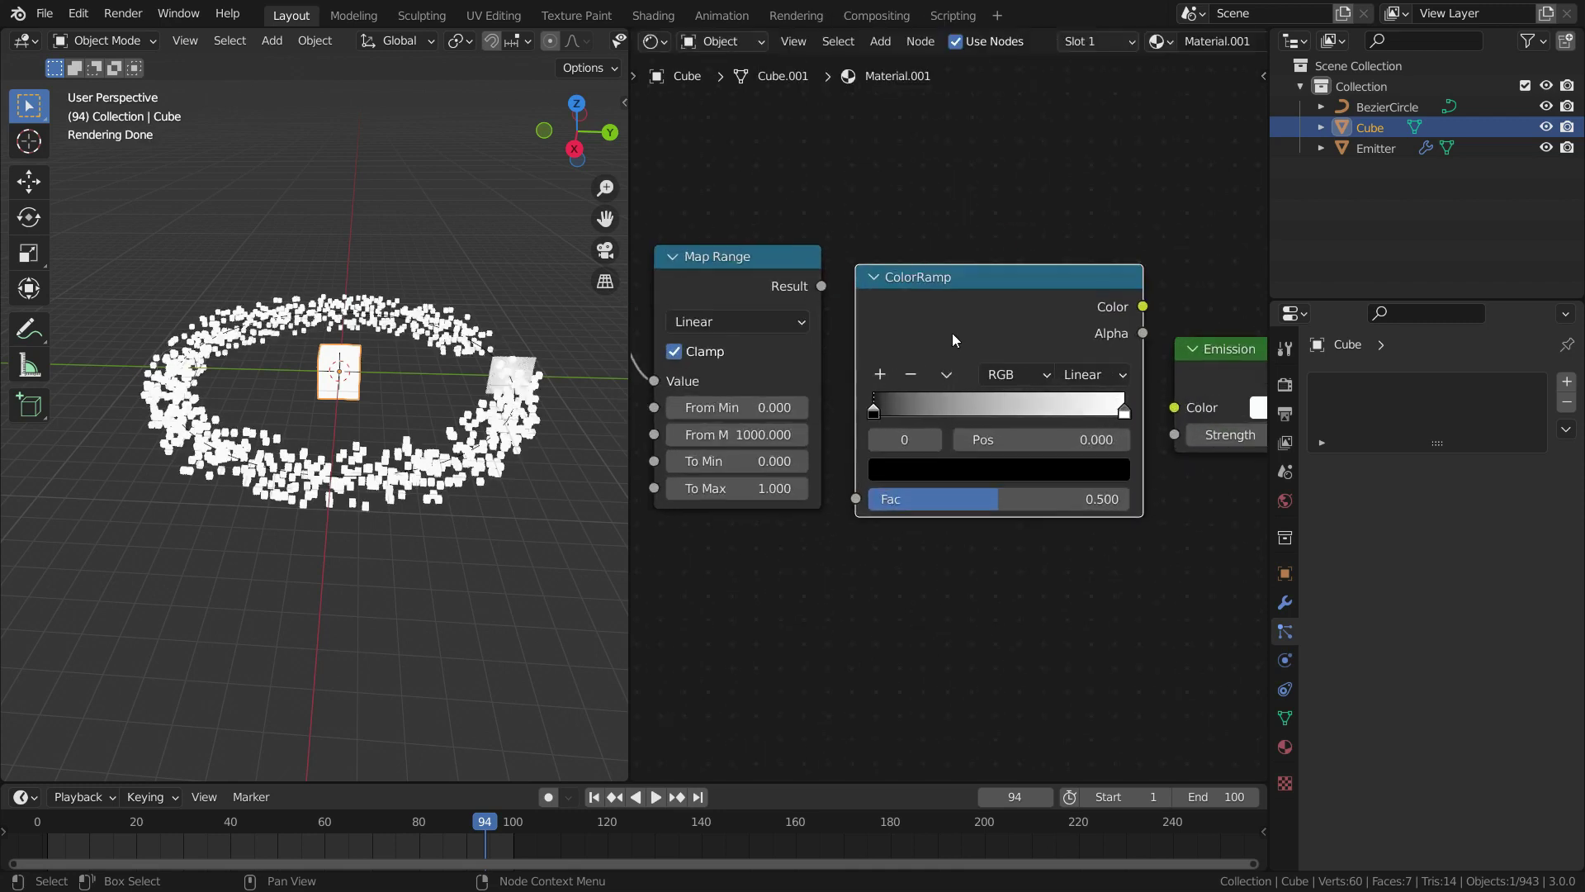
# Step: Link Map Range Result to ColorRamp Fac and ColorRamp Color to Emission Color
pyautogui.moveTo(823, 289); pyautogui.dragTo(859, 499)
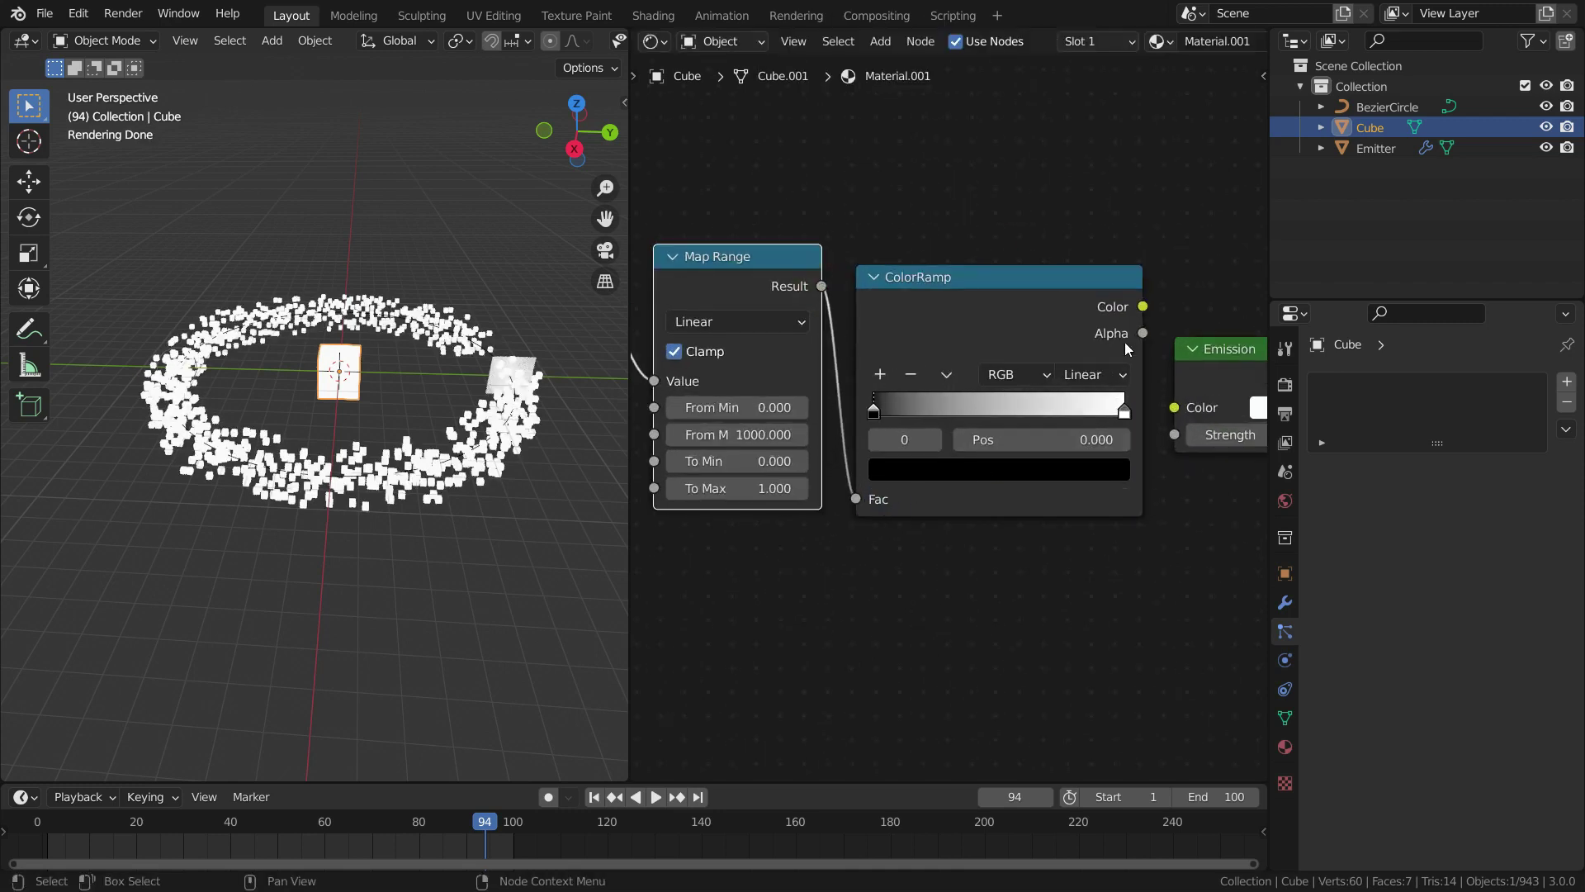
pyautogui.moveTo(1142, 306); pyautogui.dragTo(1174, 408)
pyautogui.scroll(-4, 976, 444)
pyautogui.scroll(2, 1009, 427)
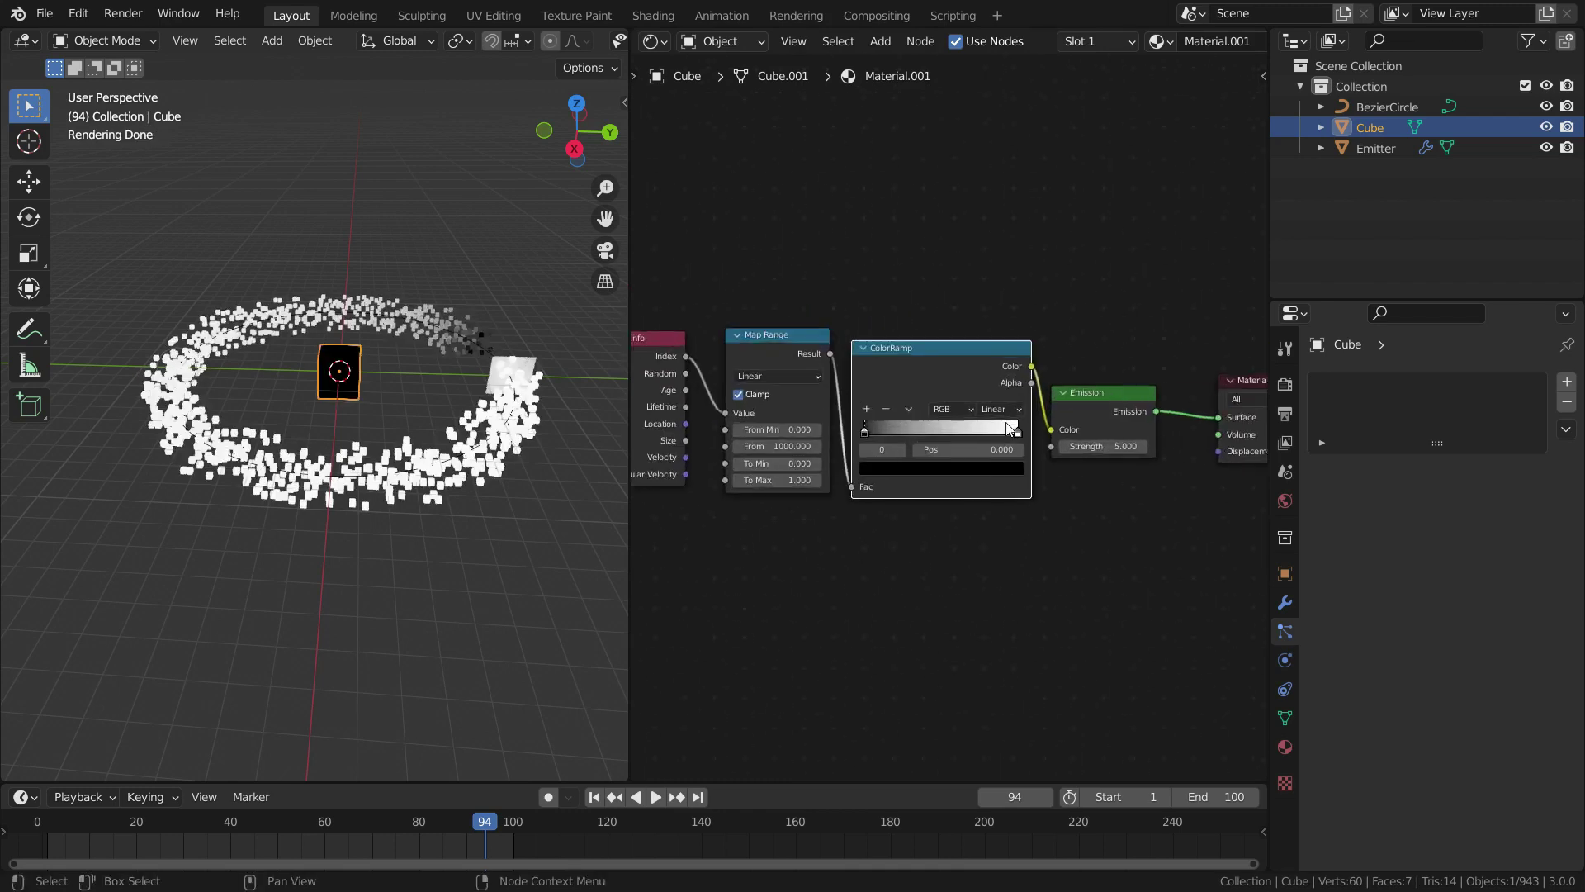
pyautogui.scroll(1, 1009, 428)
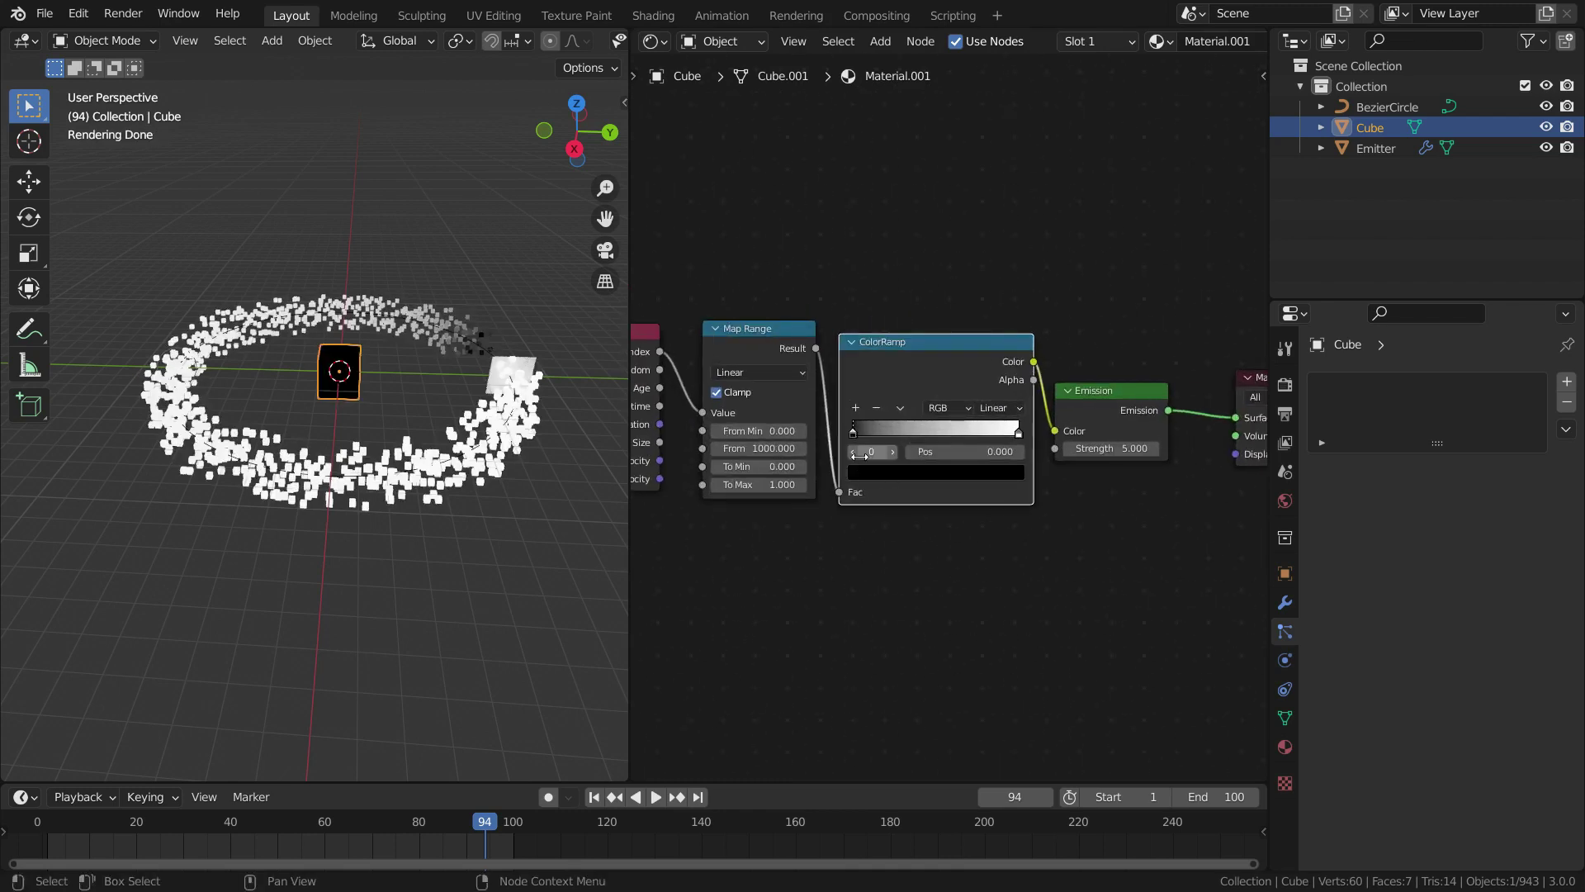
pyautogui.scroll(4, 855, 429)
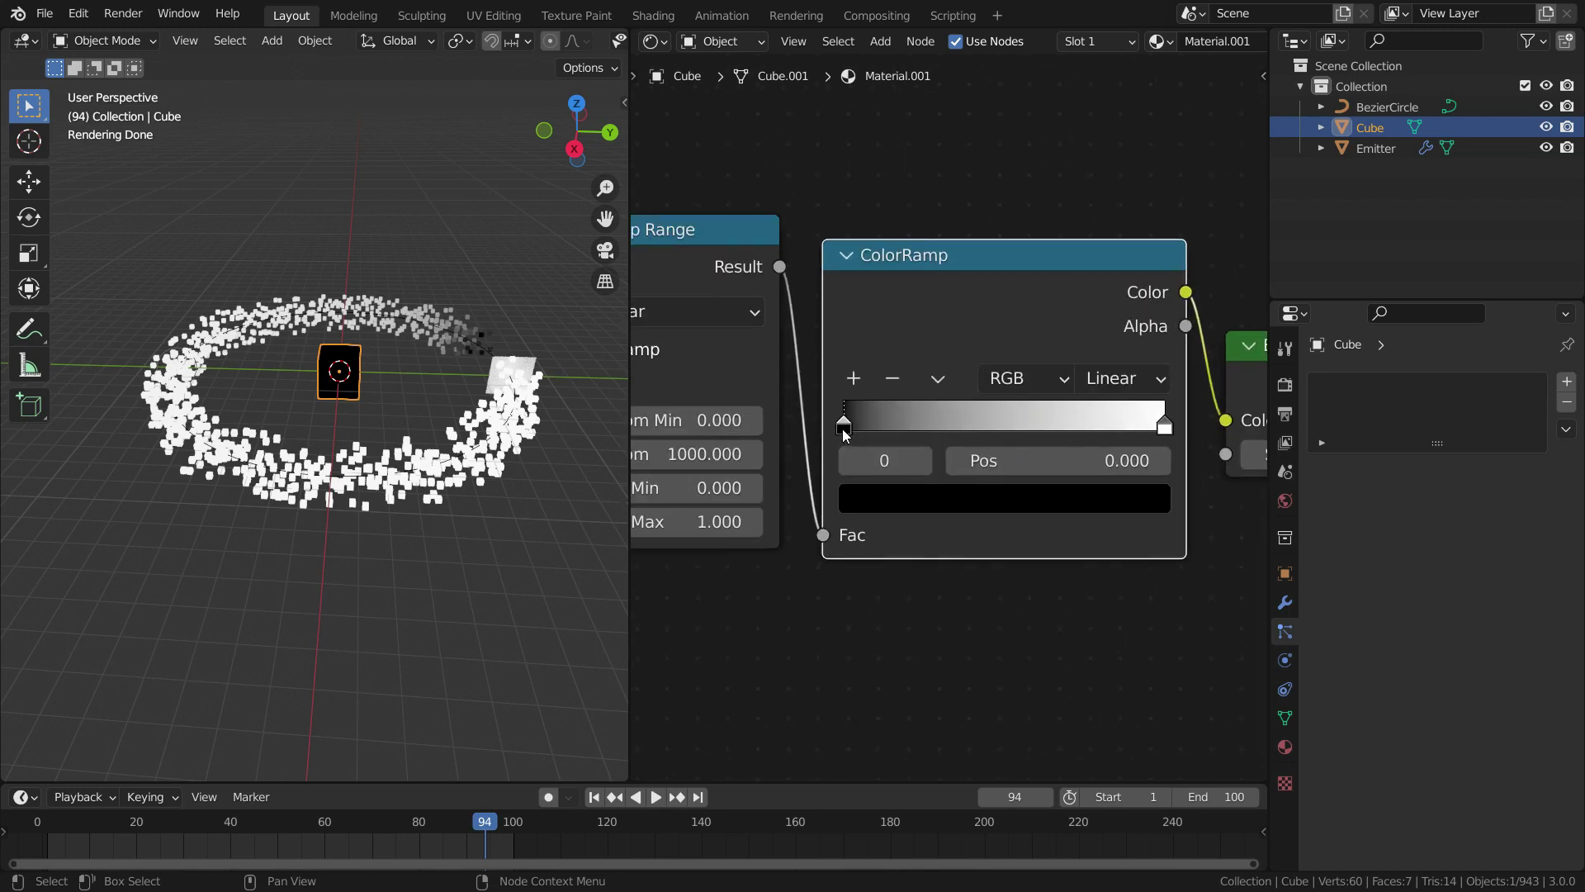
pyautogui.moveTo(429, 462); pyautogui.dragTo(388, 487, button='middle')
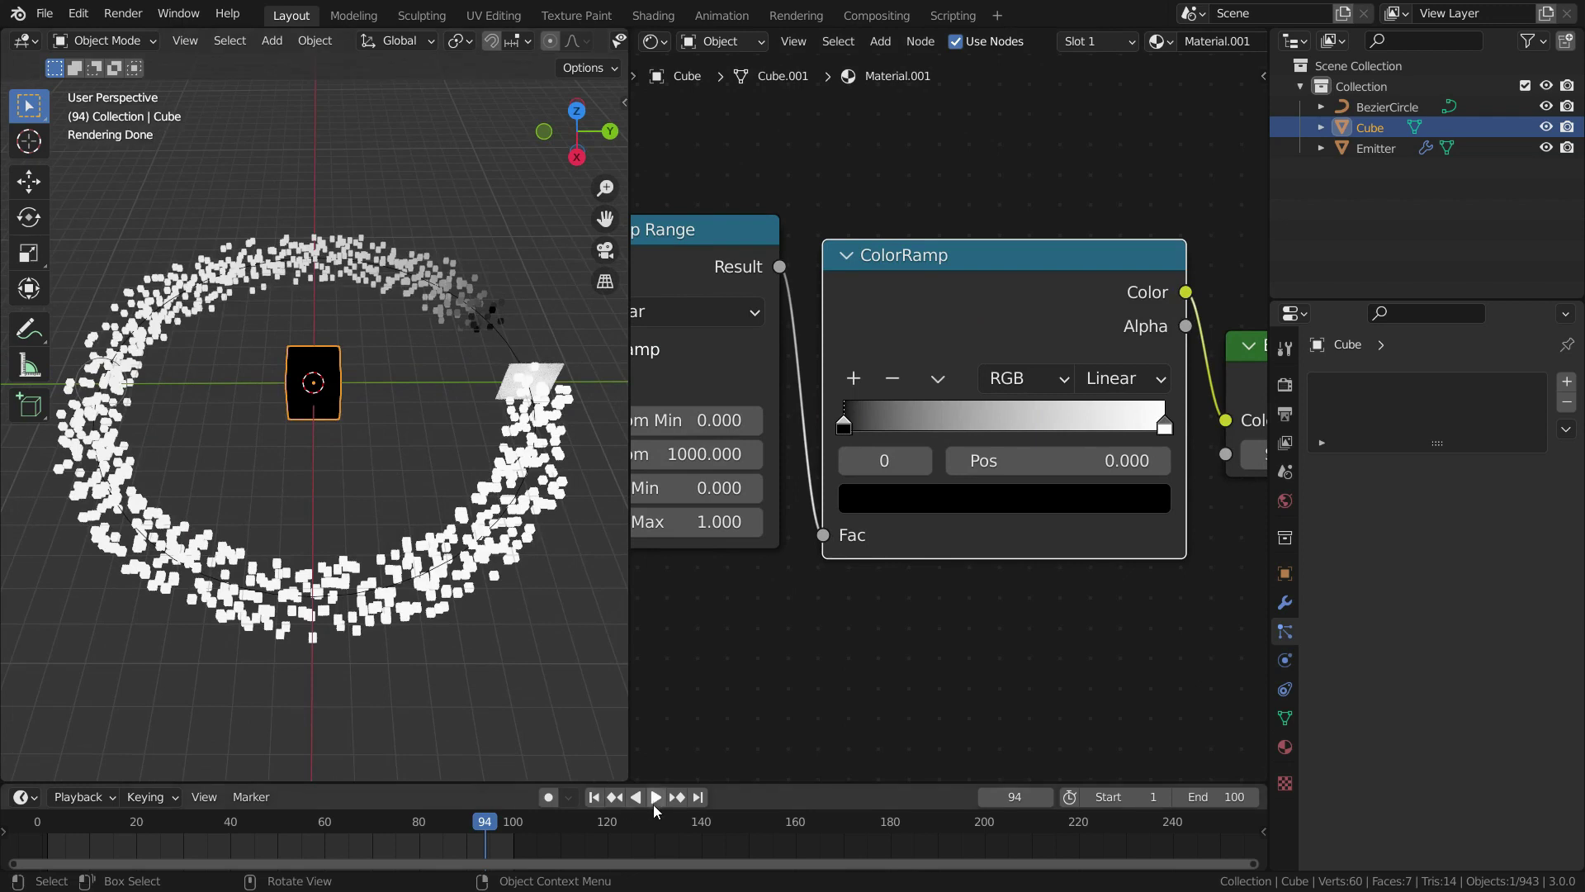
# Step: Preview the particle animation, then tilt the view of the ring
pyautogui.click(654, 804)
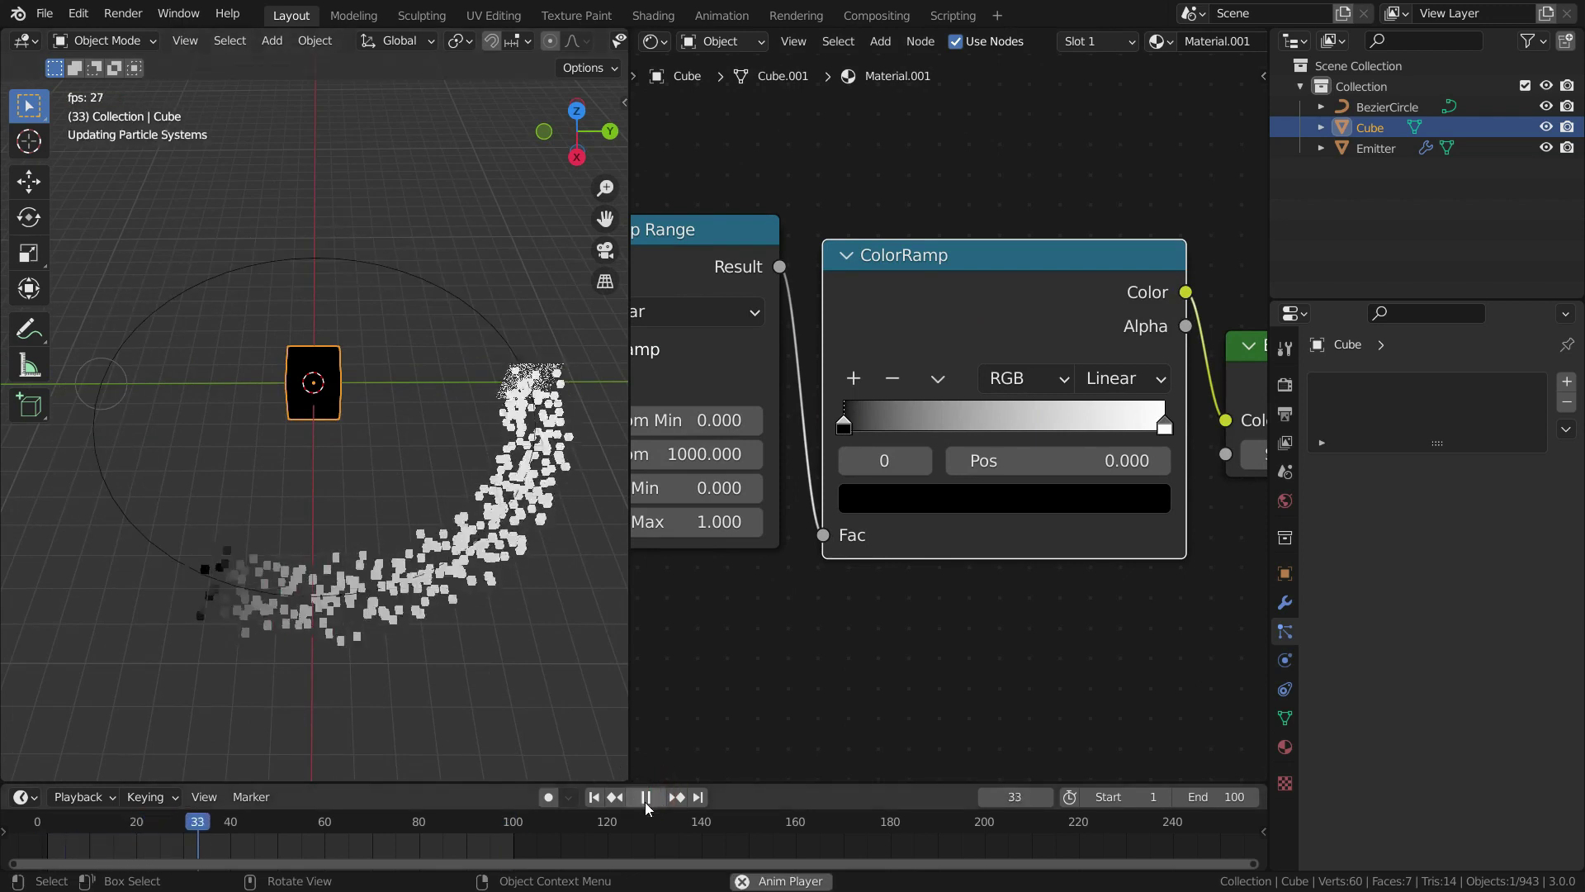
pyautogui.click(646, 796)
pyautogui.moveTo(297, 536); pyautogui.dragTo(396, 551, button='middle')
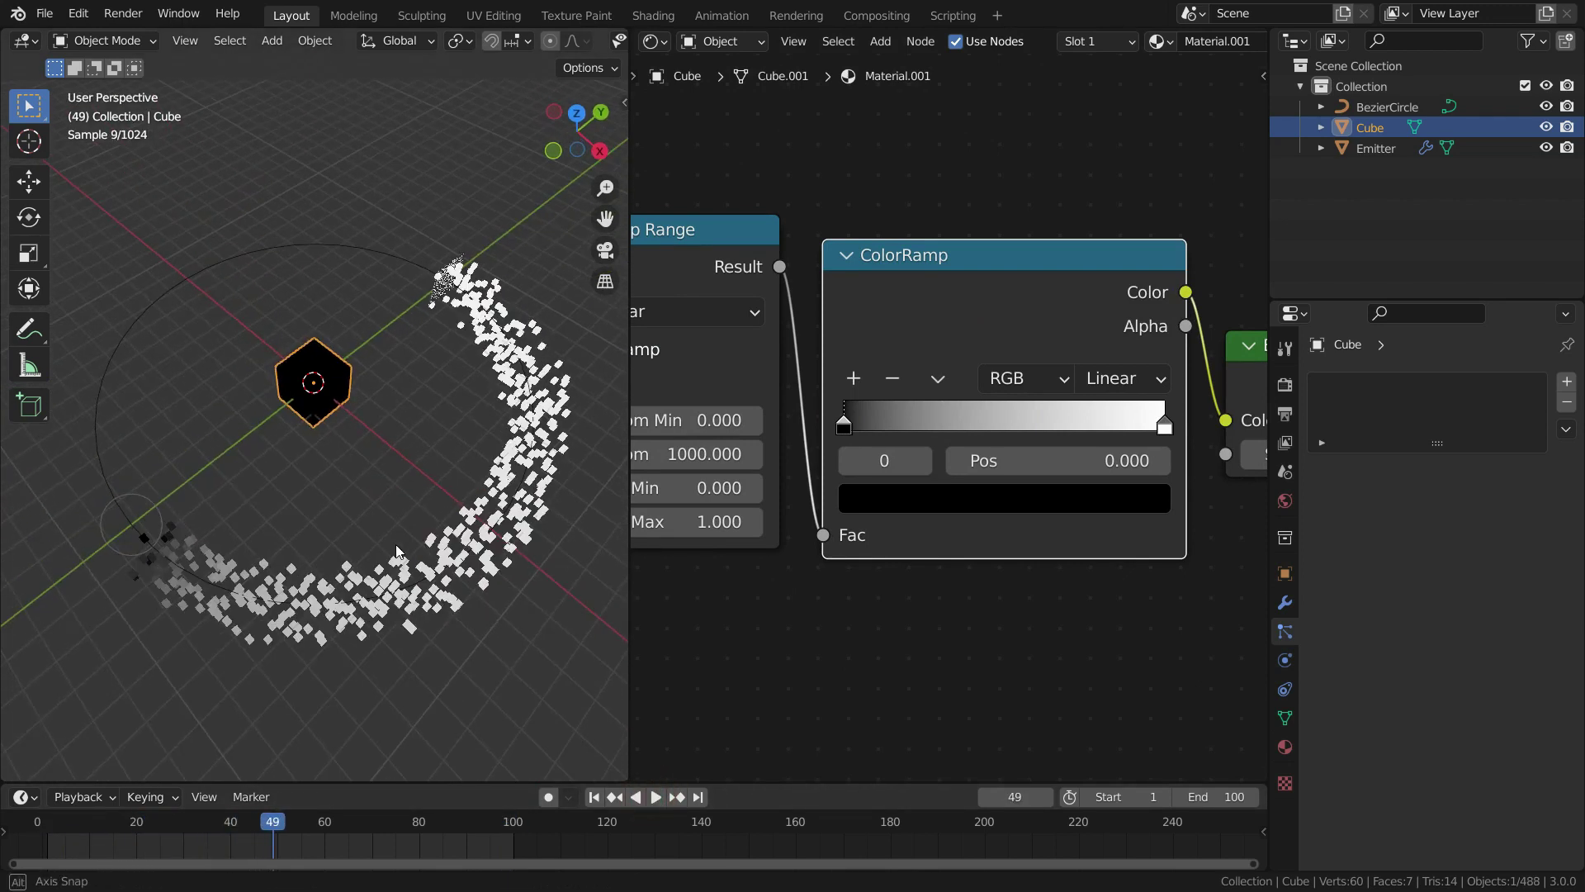
pyautogui.scroll(6, 157, 570)
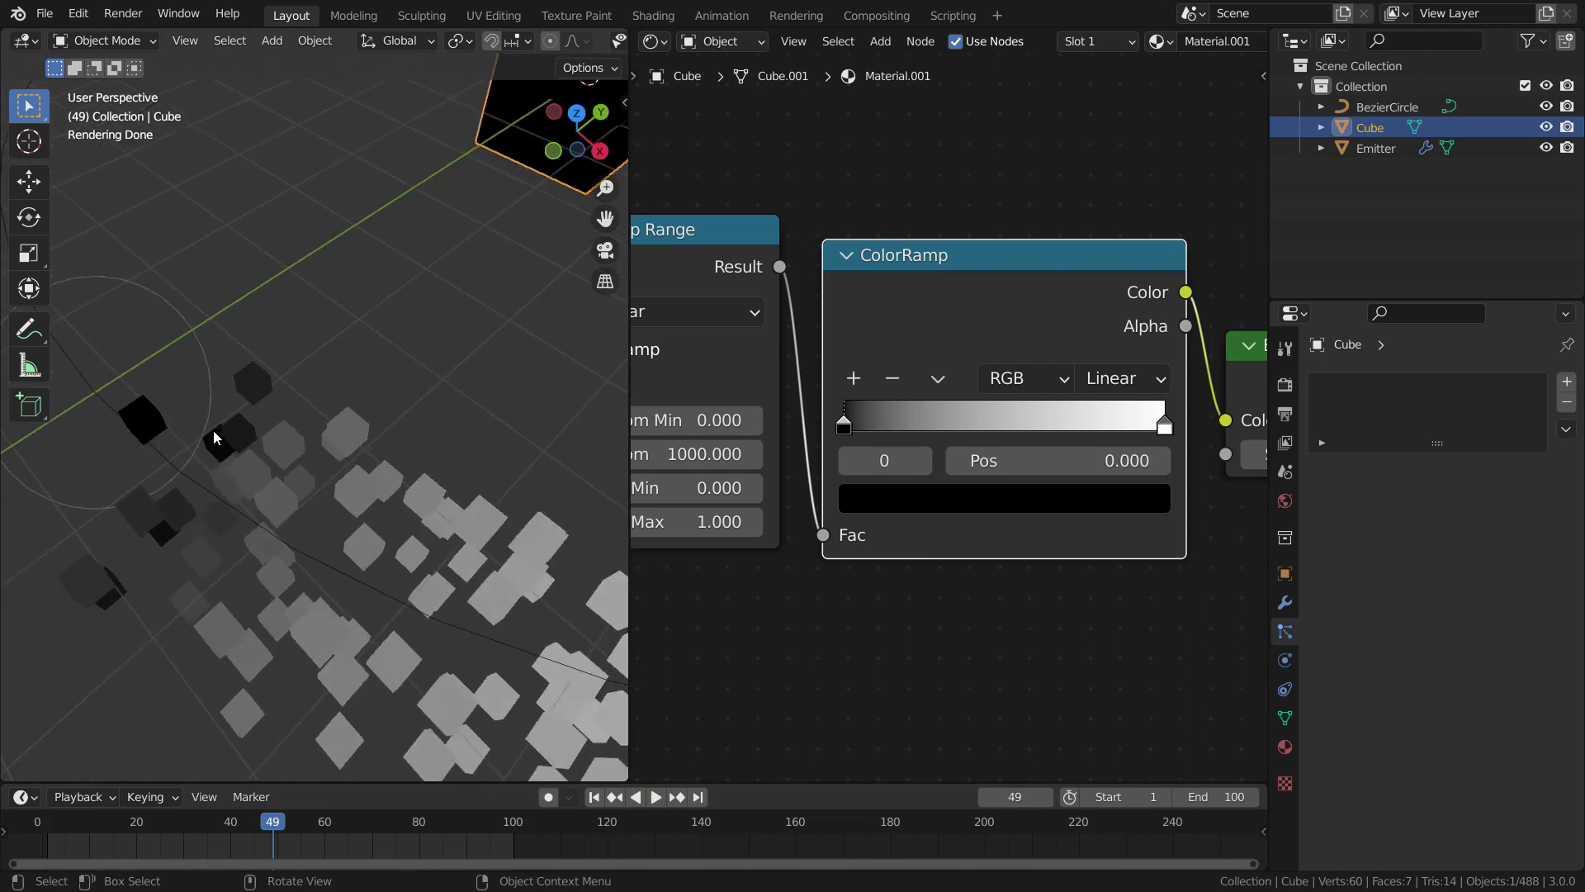
pyautogui.scroll(-6, 208, 449)
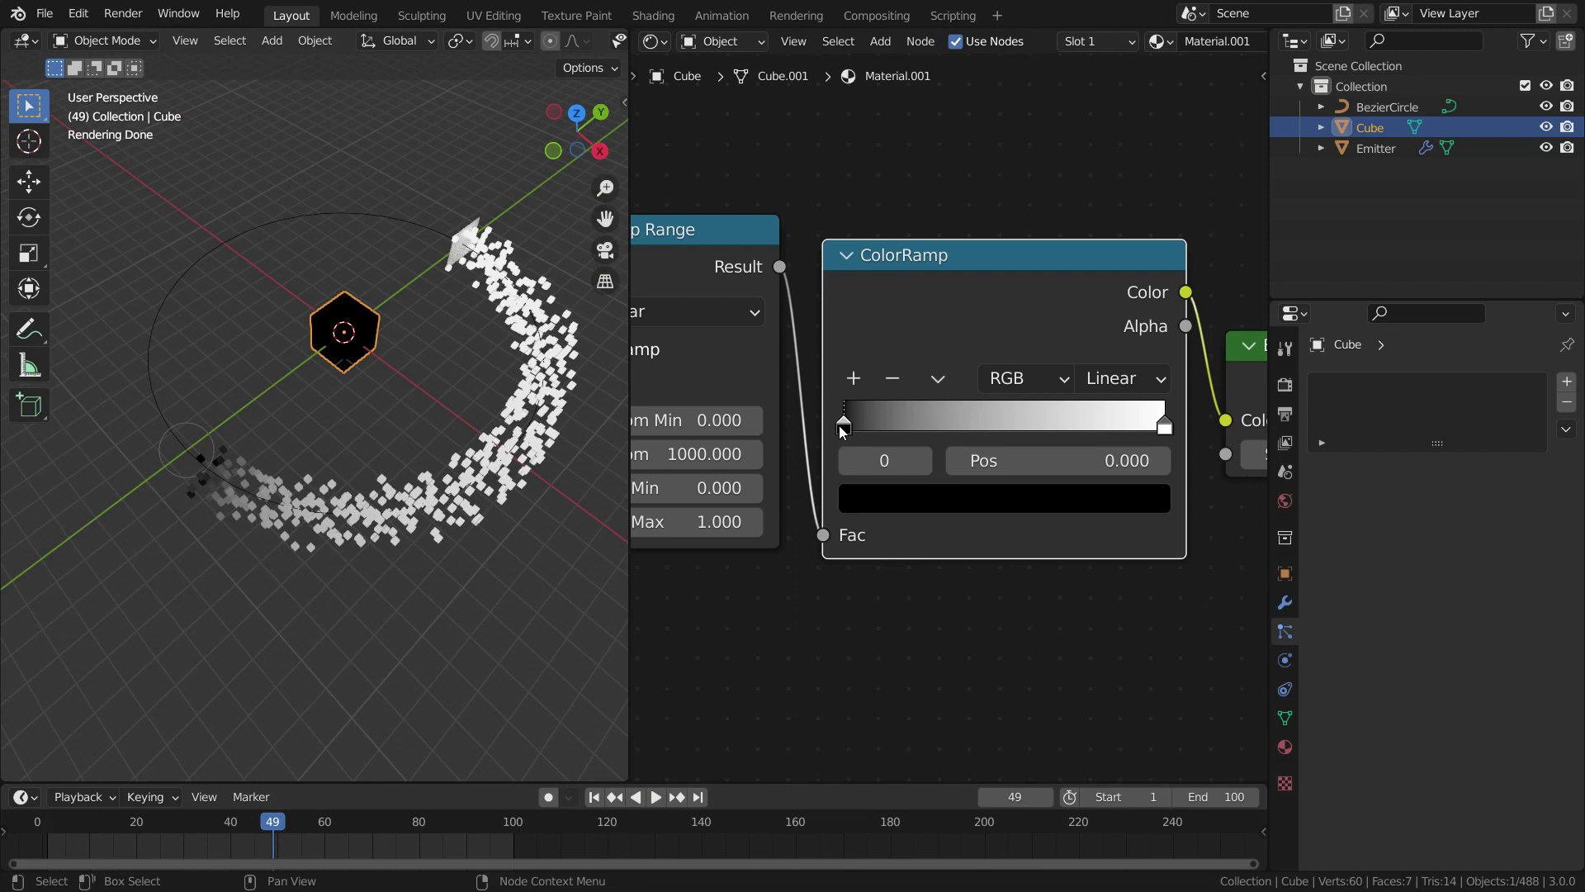
# Step: Slide the black ColorRamp stop to 0.507 and replay the animation up to frame 99
pyautogui.moveTo(843, 430); pyautogui.dragTo(1012, 430)
pyautogui.click(593, 797)
pyautogui.click(657, 797)
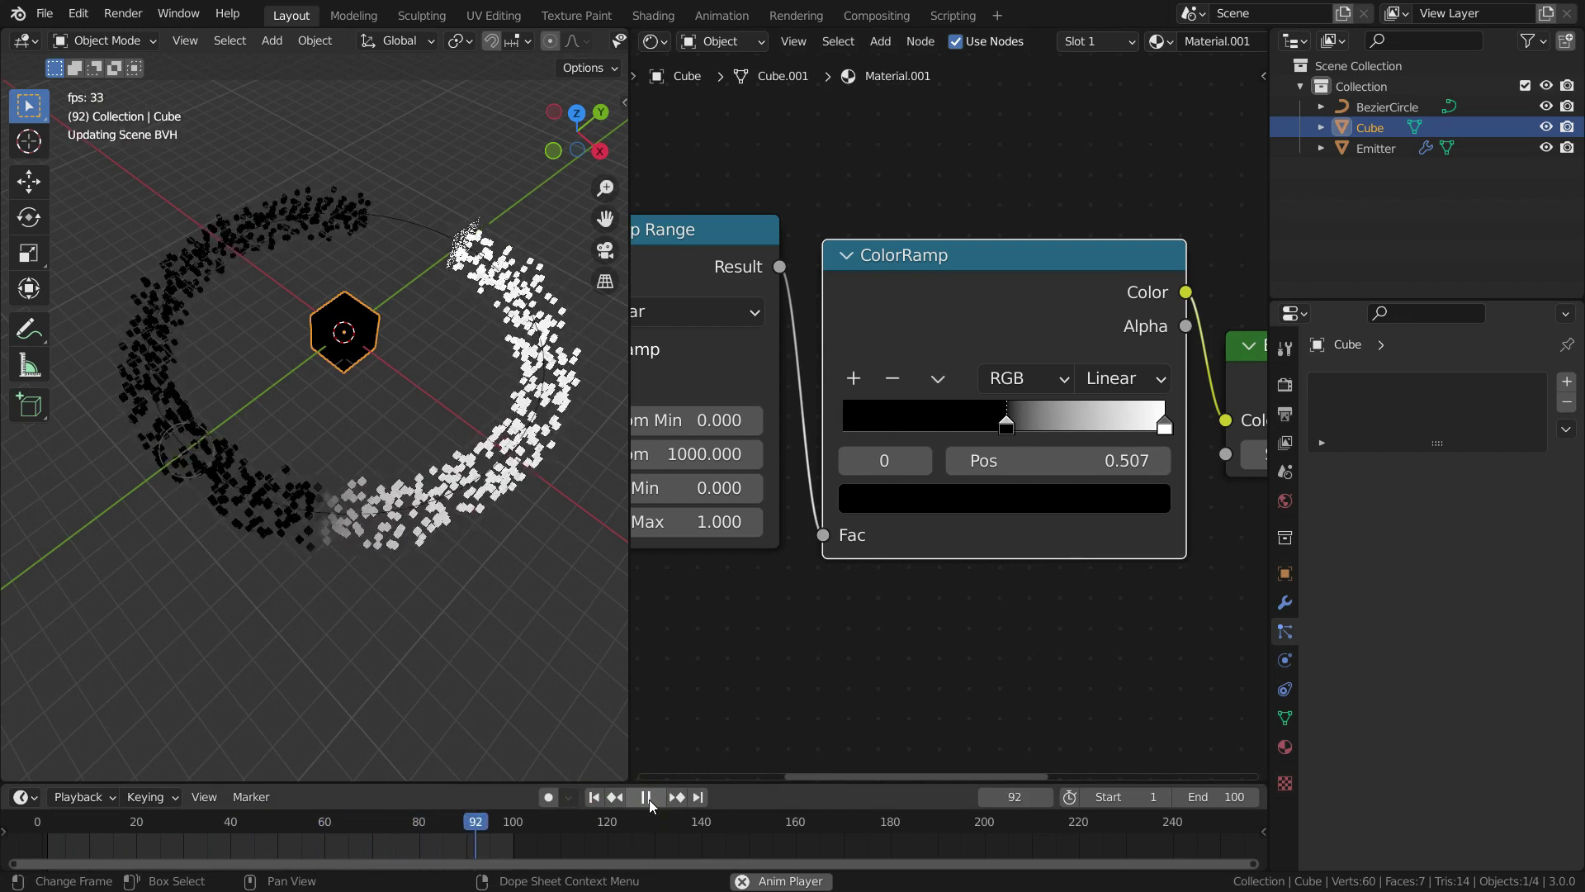
pyautogui.click(646, 797)
pyautogui.scroll(3, 248, 469)
pyautogui.scroll(4, 200, 489)
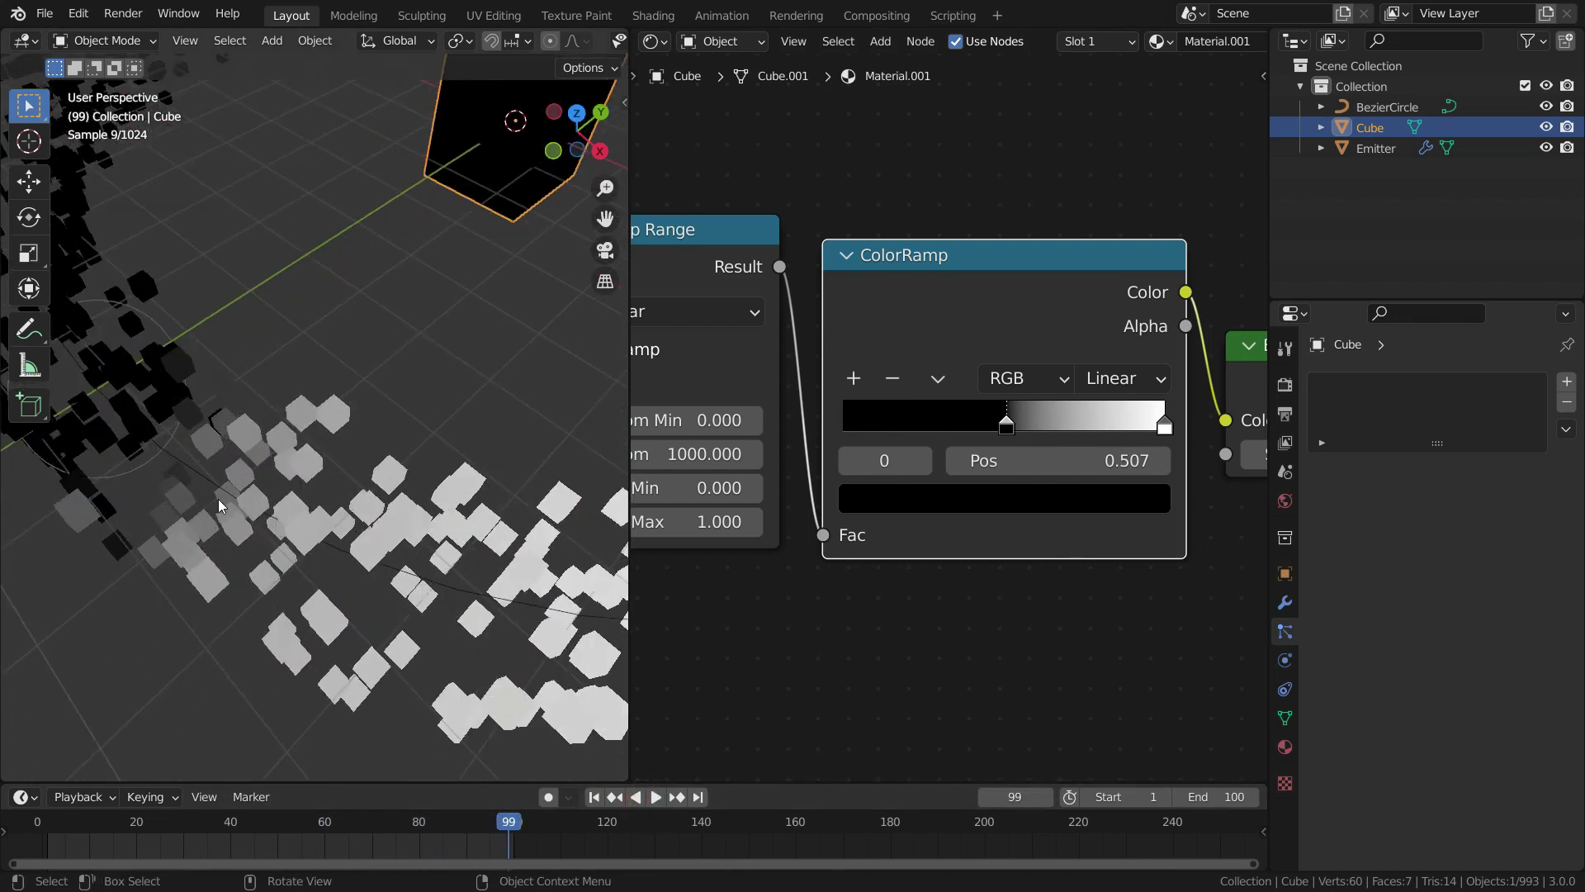
pyautogui.scroll(-4, 344, 538)
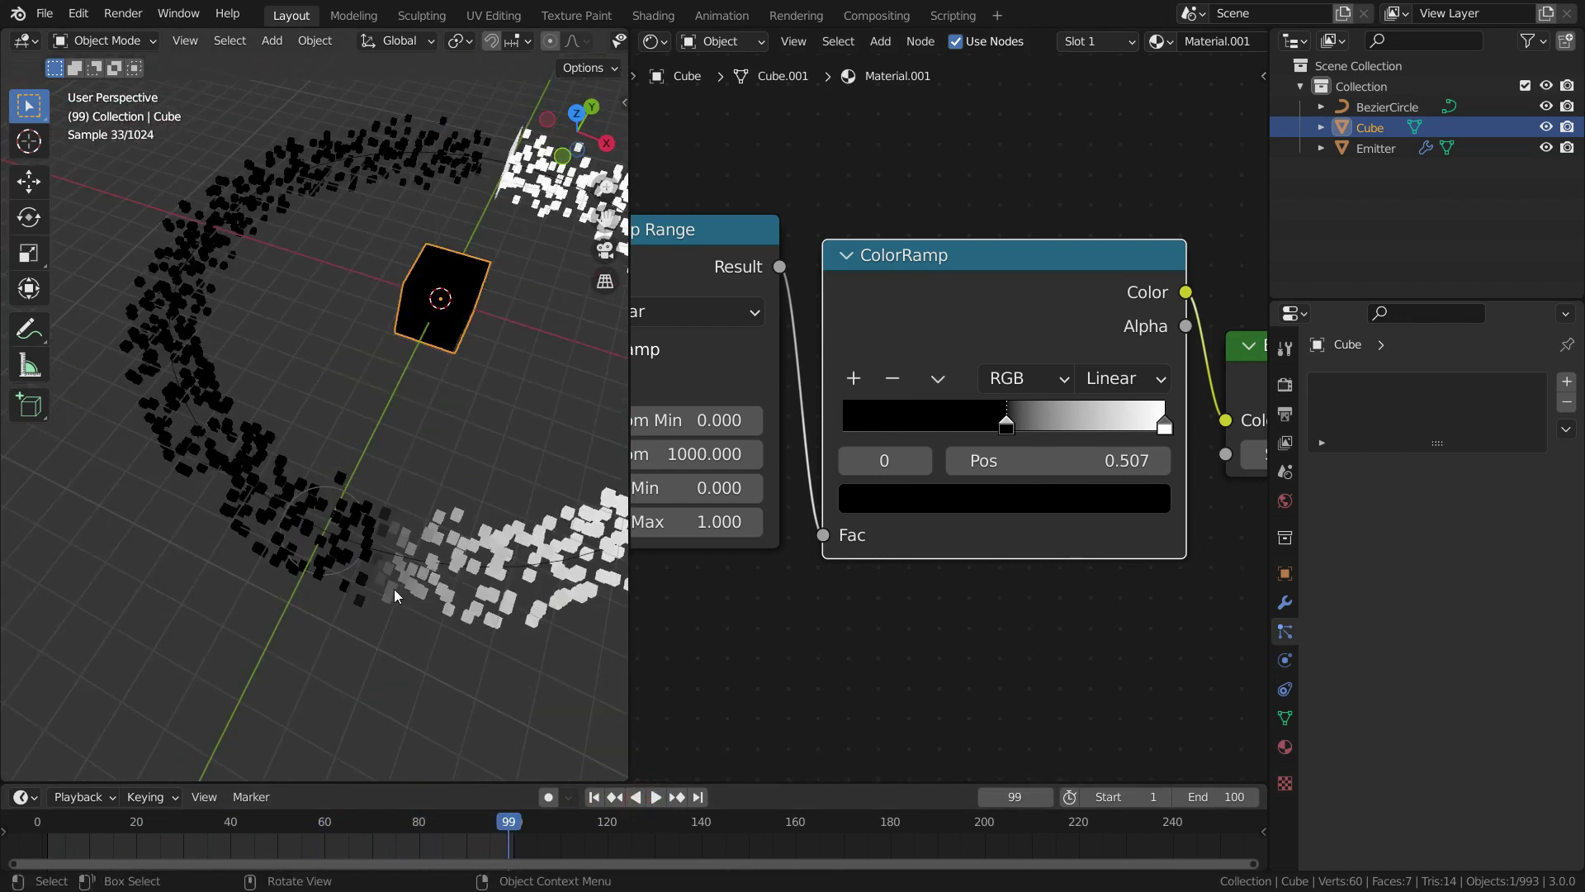
pyautogui.scroll(2, 413, 566)
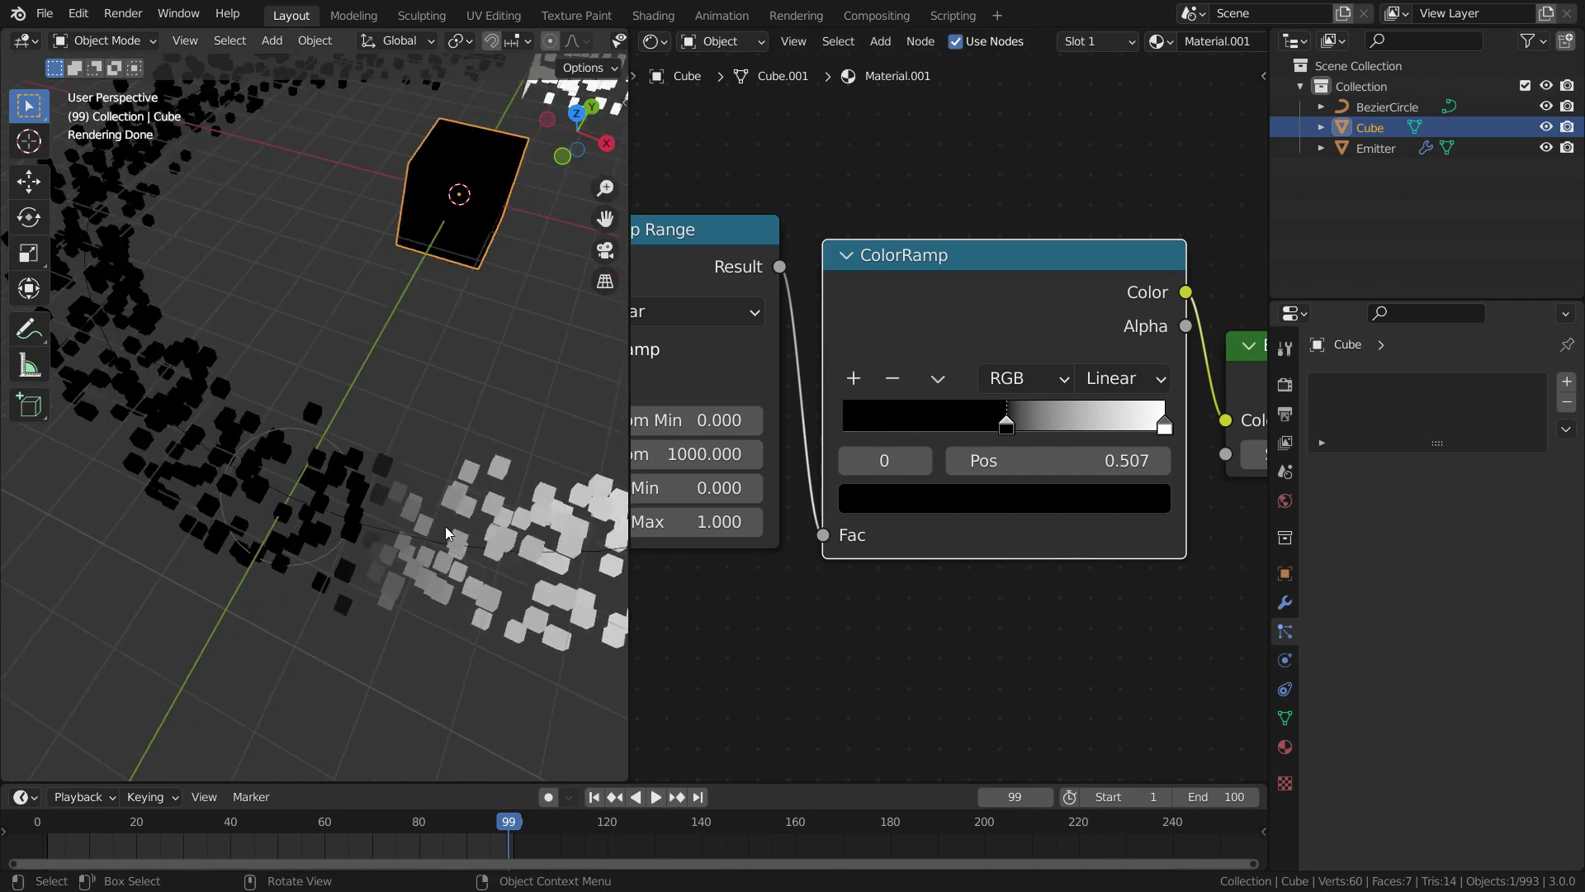
# Step: Switch the ColorRamp to Constant interpolation and move the white stop to 0.496
pyautogui.click(1136, 386)
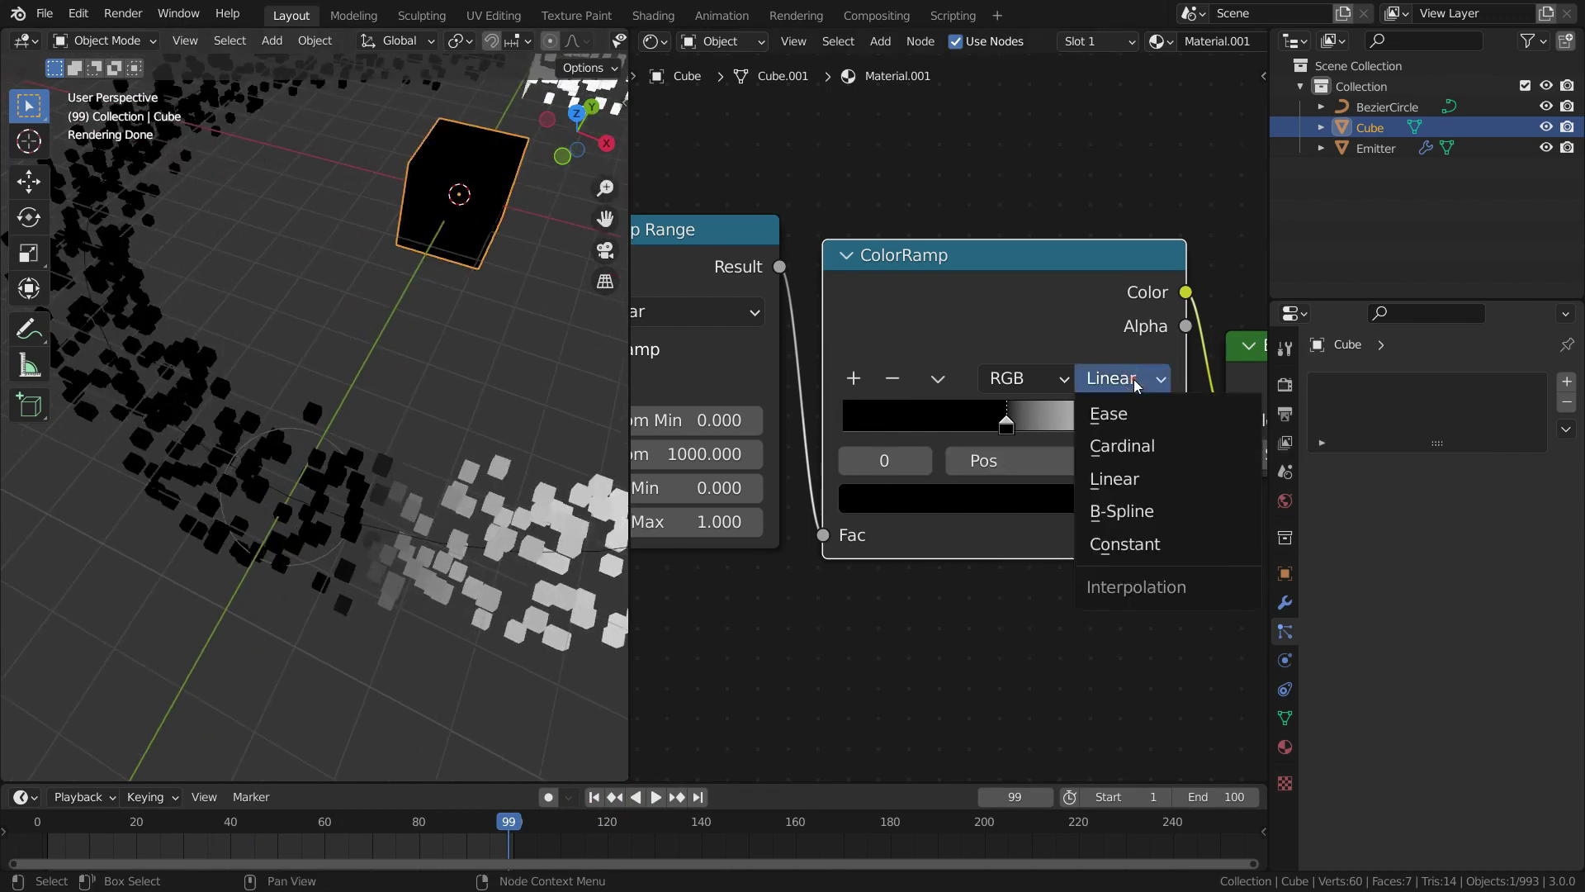
pyautogui.click(1133, 547)
pyautogui.press('Home')
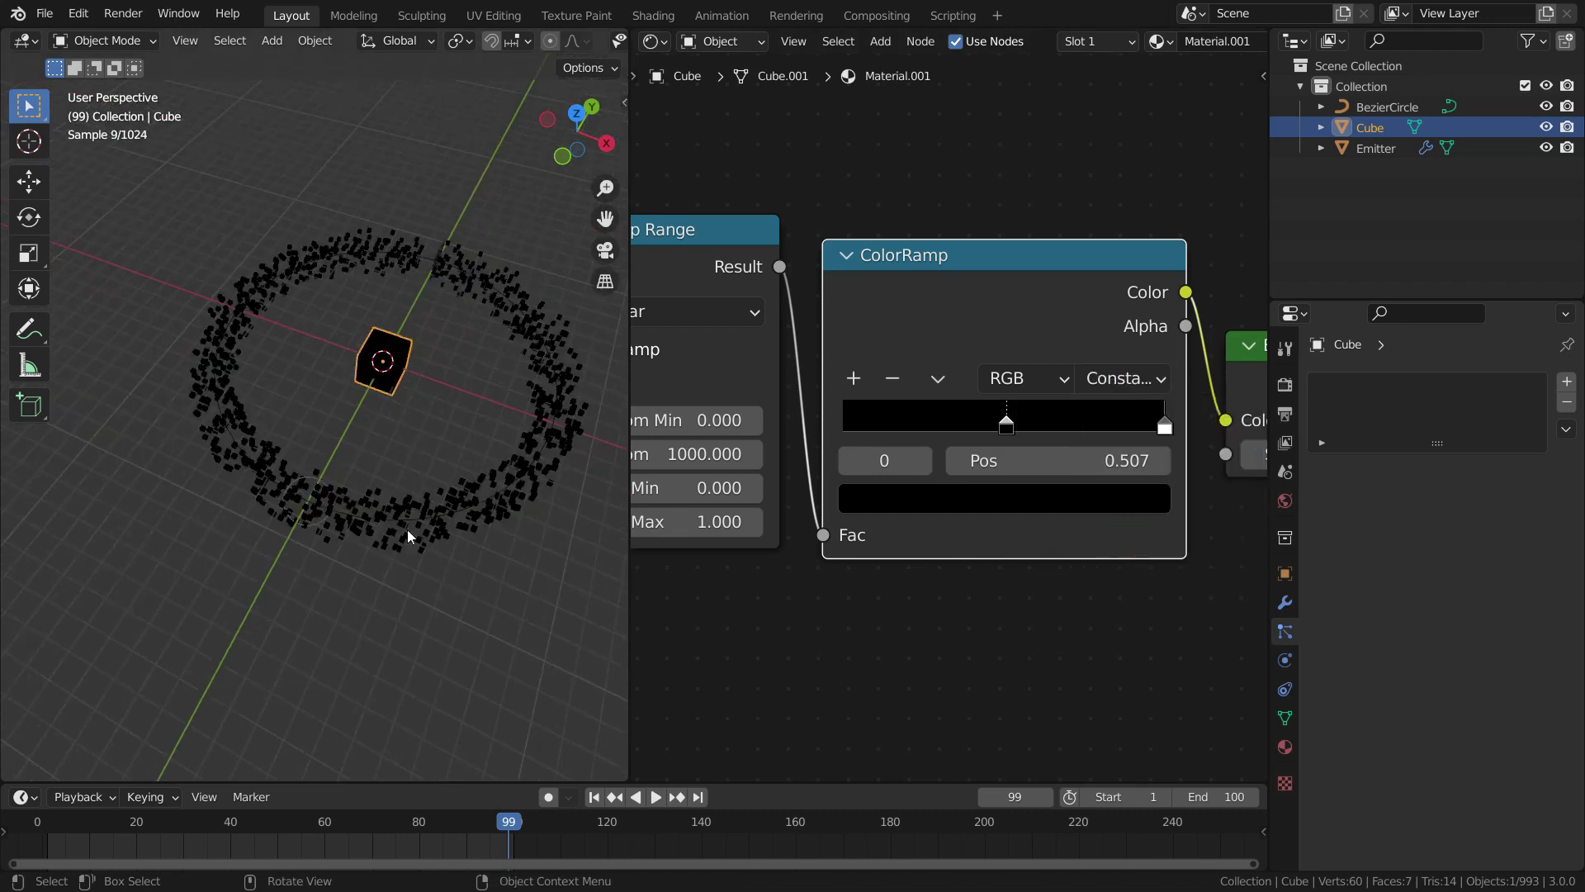
pyautogui.moveTo(1167, 435); pyautogui.dragTo(994, 435)
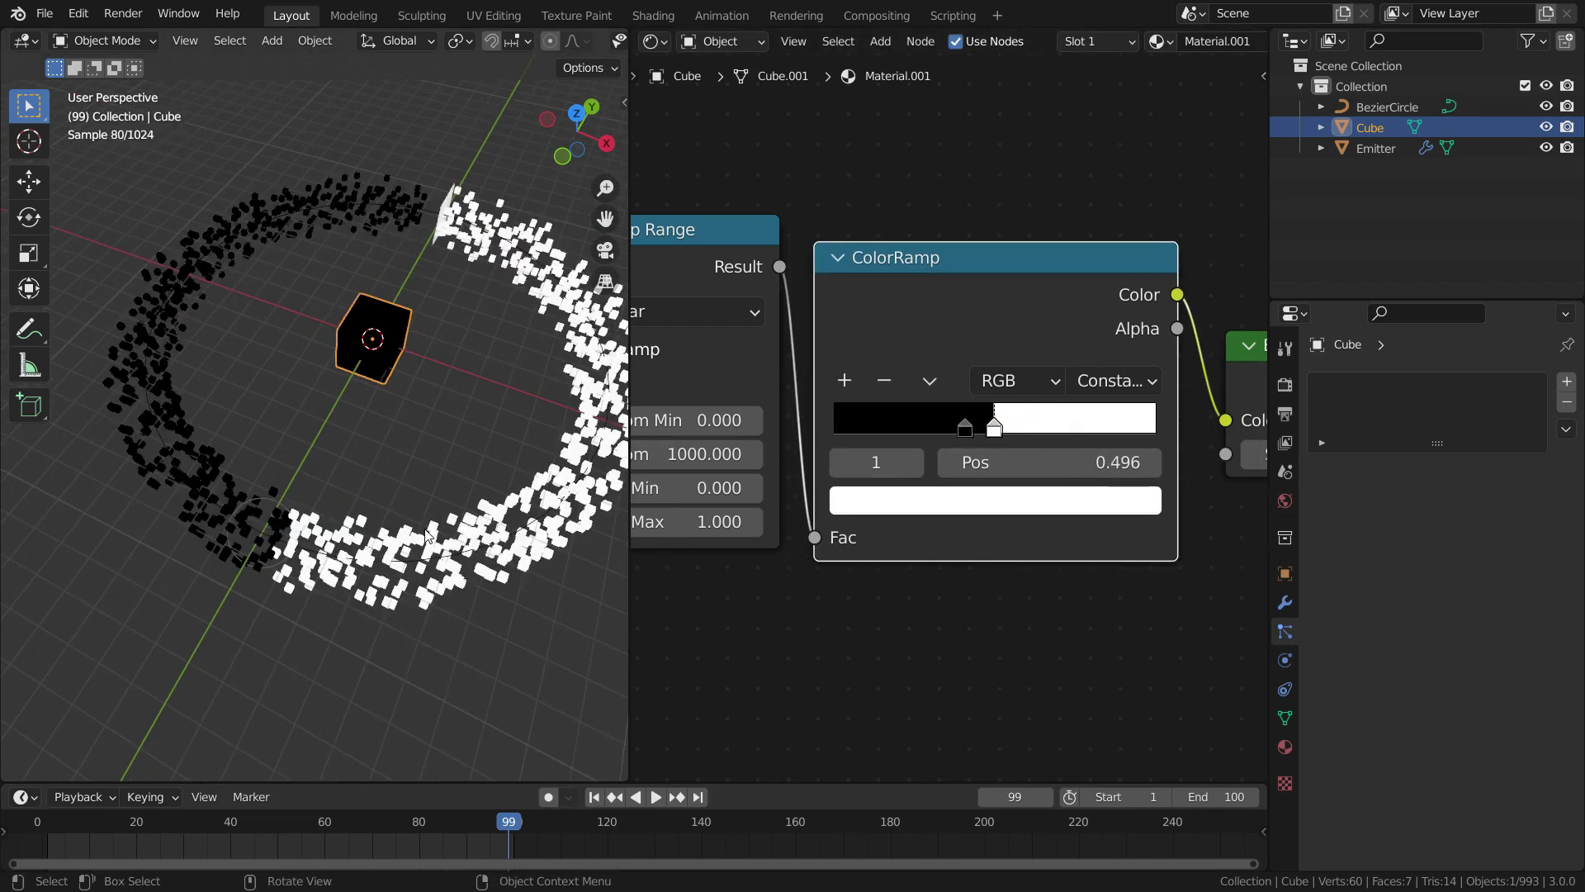
# Step: Replay the animation from the start, then settle the playhead on frame 95
pyautogui.click(593, 797)
pyautogui.click(656, 796)
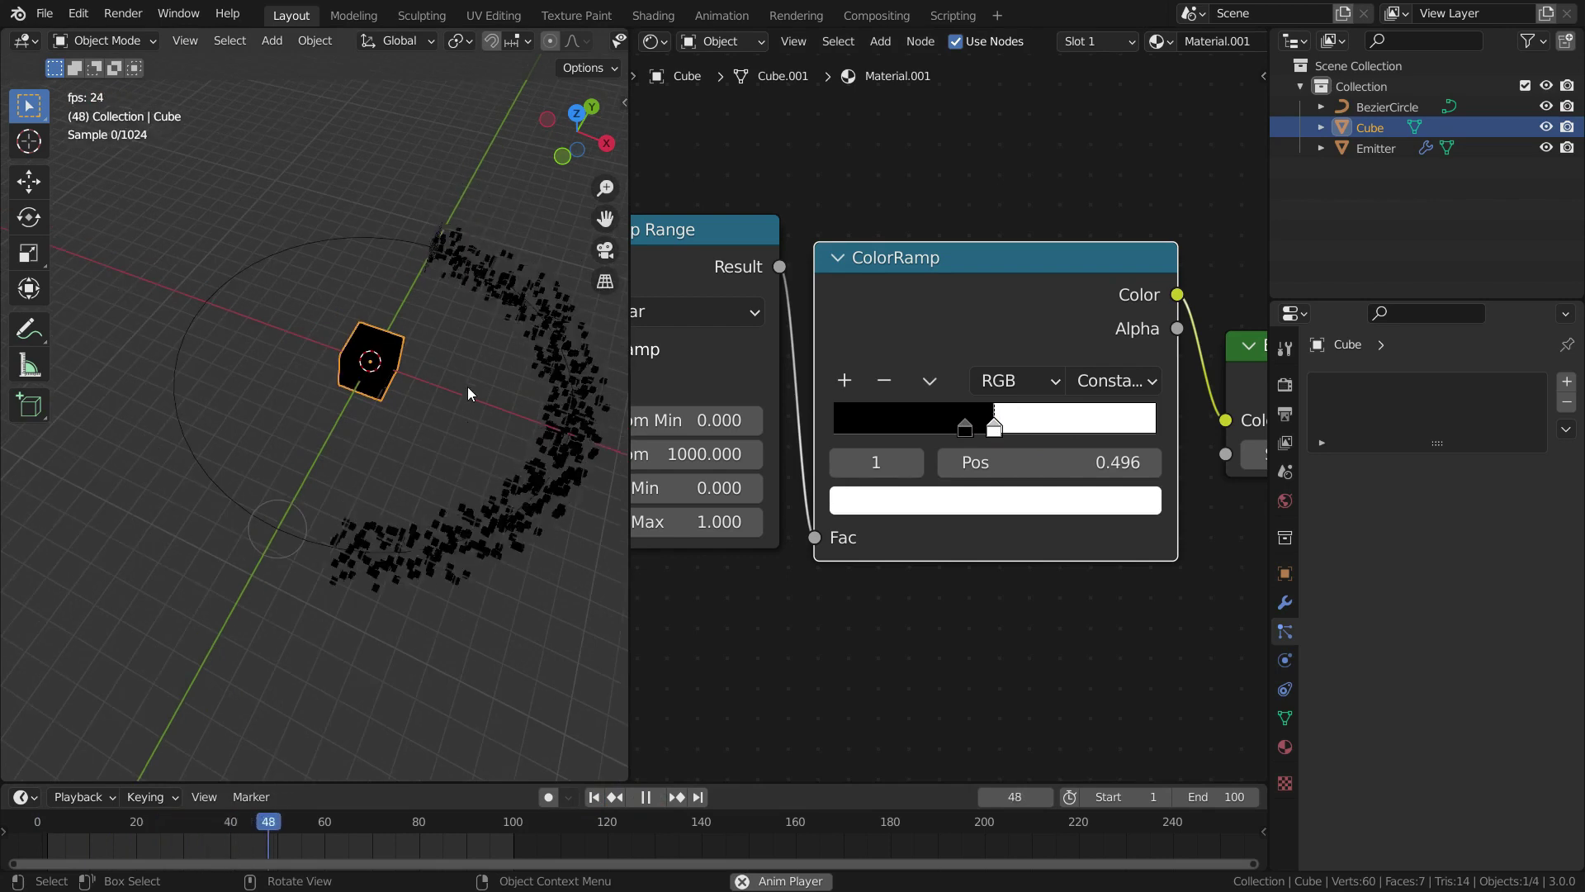
pyautogui.click(649, 798)
pyautogui.click(656, 797)
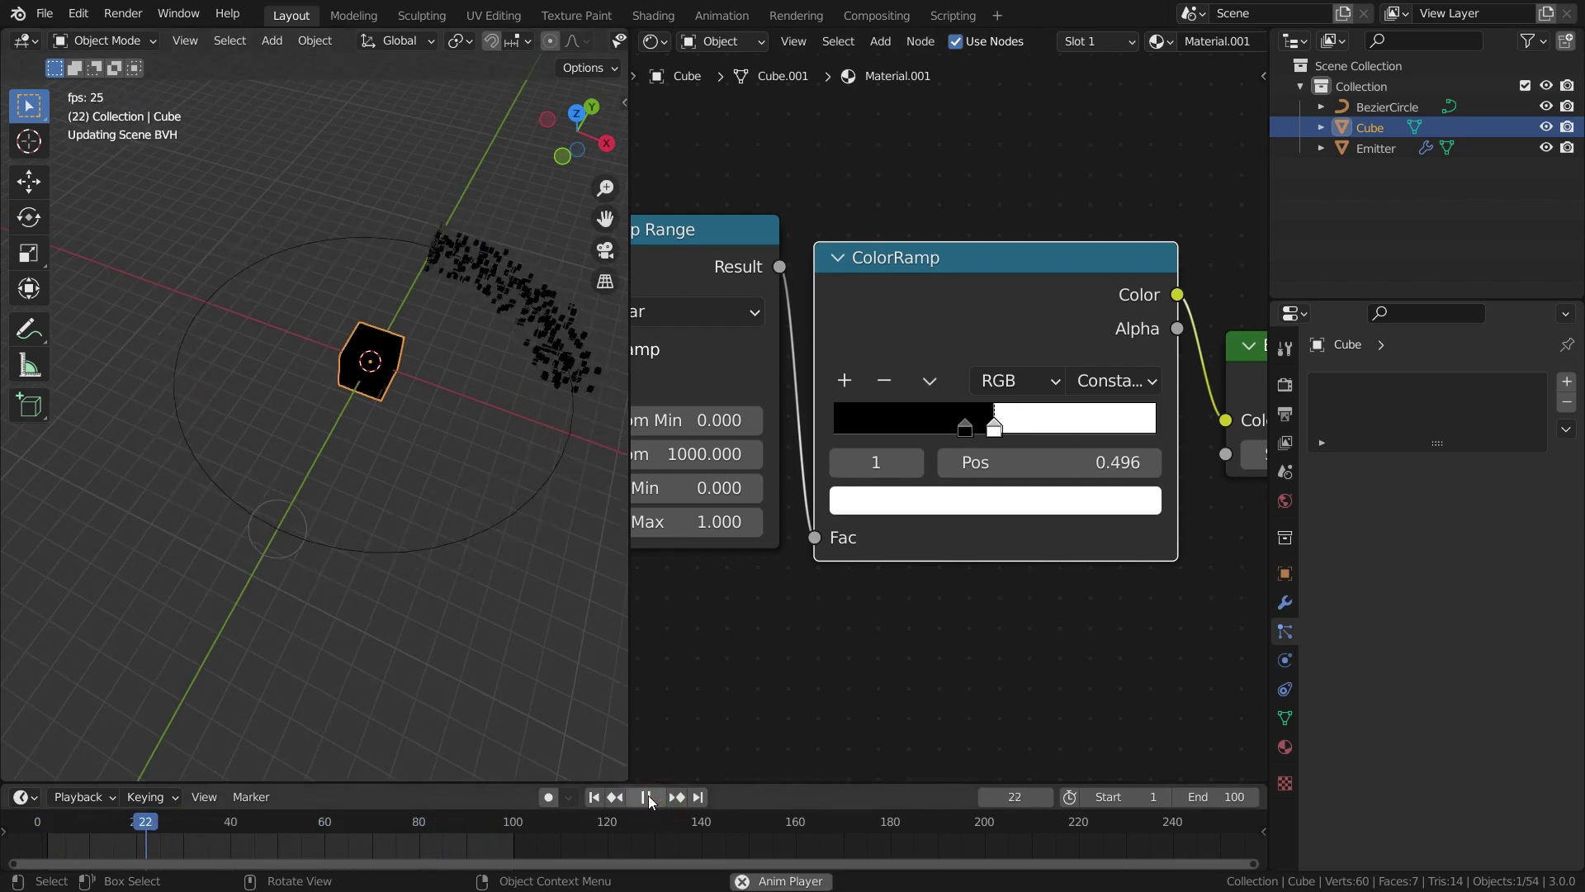
pyautogui.click(647, 798)
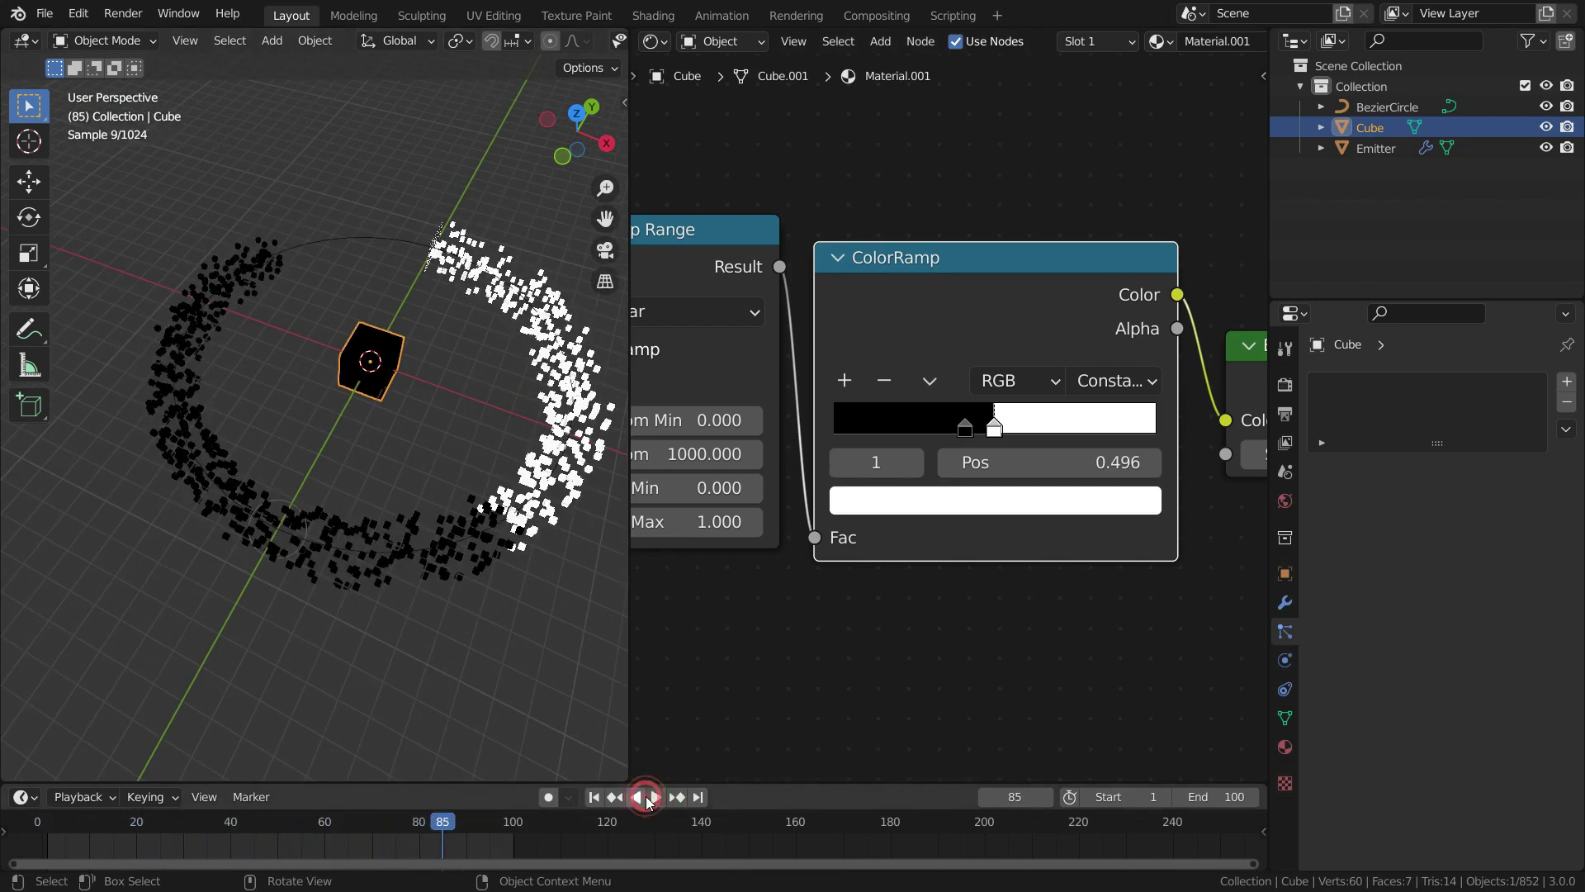
pyautogui.press('Left')
pyautogui.press('Left')
pyautogui.press('Left')
pyautogui.press('Left')
pyautogui.press('Left')
pyautogui.press('Left')
pyautogui.moveTo(469, 820); pyautogui.dragTo(491, 834)
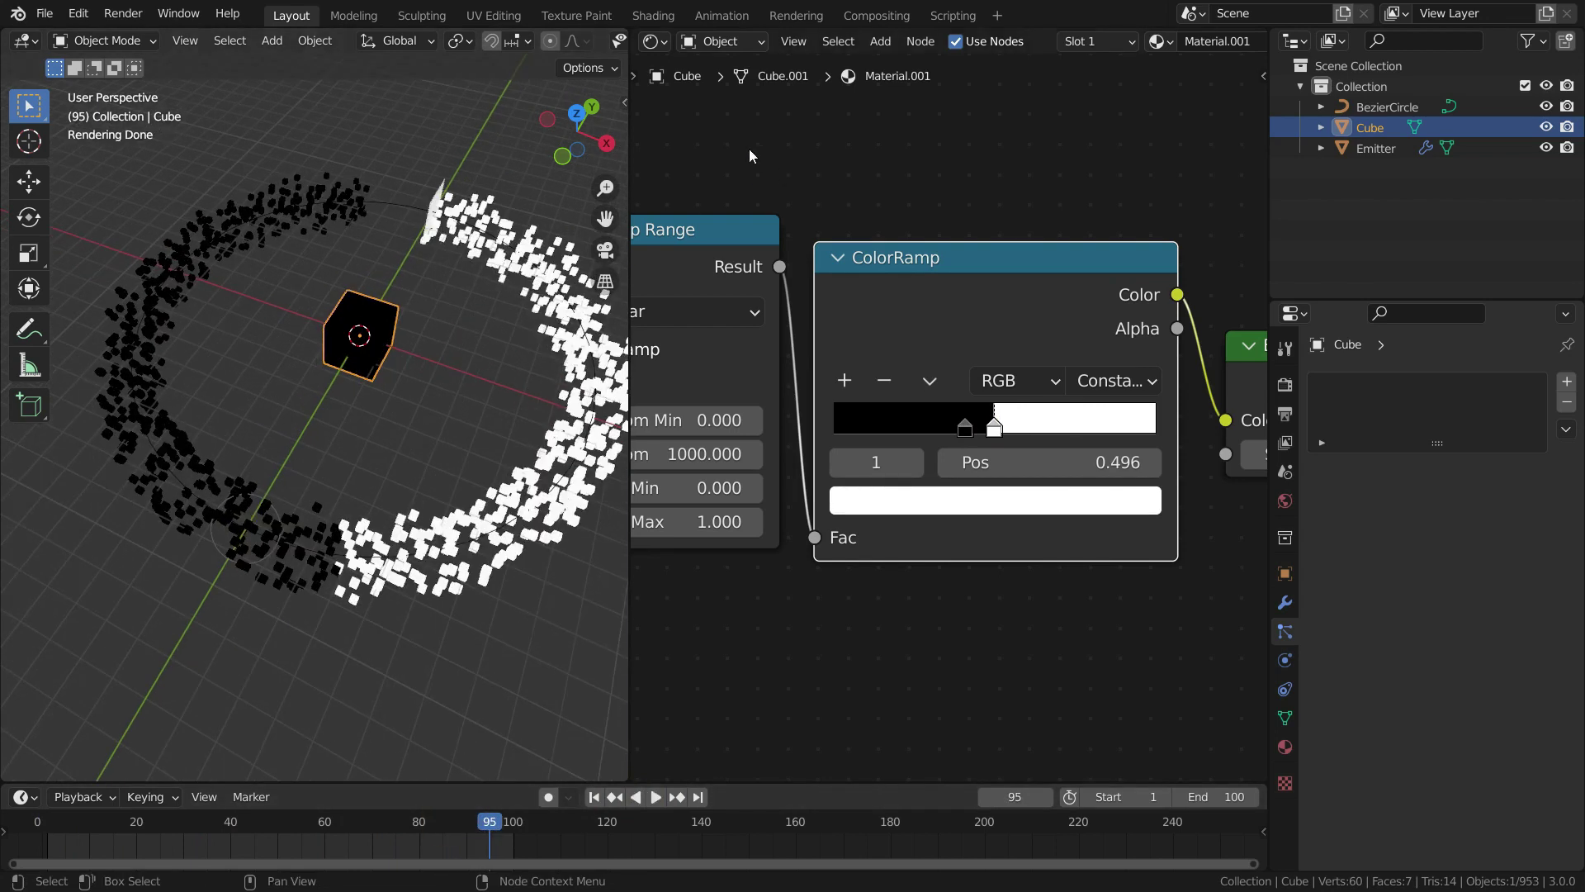
# Step: Add a dark grey ramp stop at 0.339 and move the white stop to 0.674
pyautogui.click(844, 379)
pyautogui.moveTo(994, 427); pyautogui.dragTo(916, 429)
pyautogui.click(979, 428)
pyautogui.click(970, 500)
pyautogui.moveTo(1086, 265); pyautogui.dragTo(1097, 207)
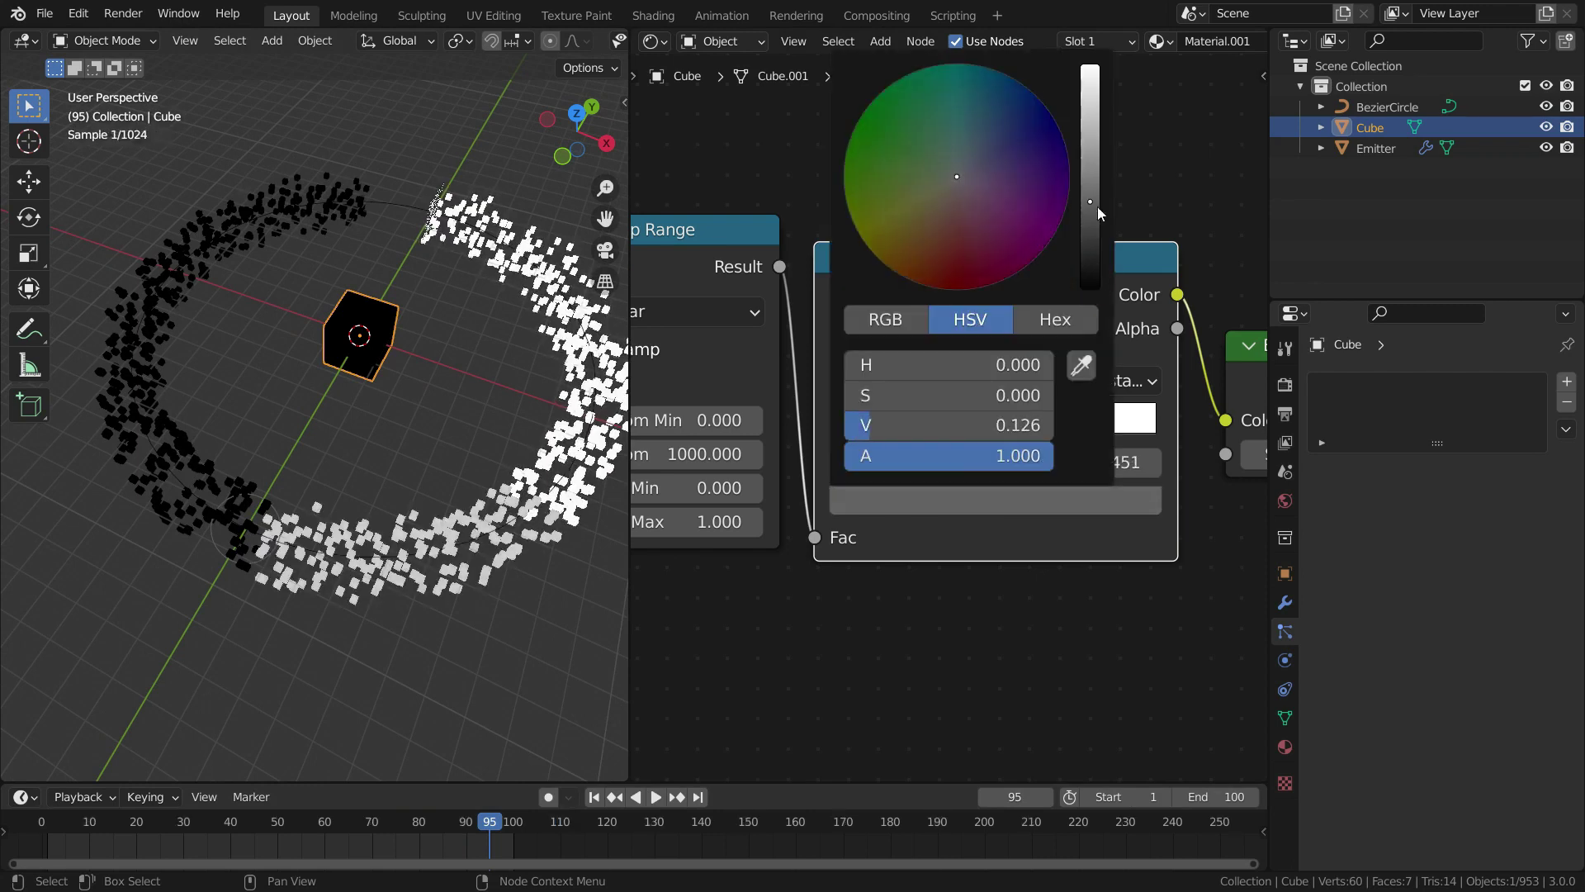
pyautogui.moveTo(980, 428)
pyautogui.mouseDown()
pyautogui.moveTo(832, 431)
pyautogui.moveTo(952, 427)
pyautogui.mouseUp()
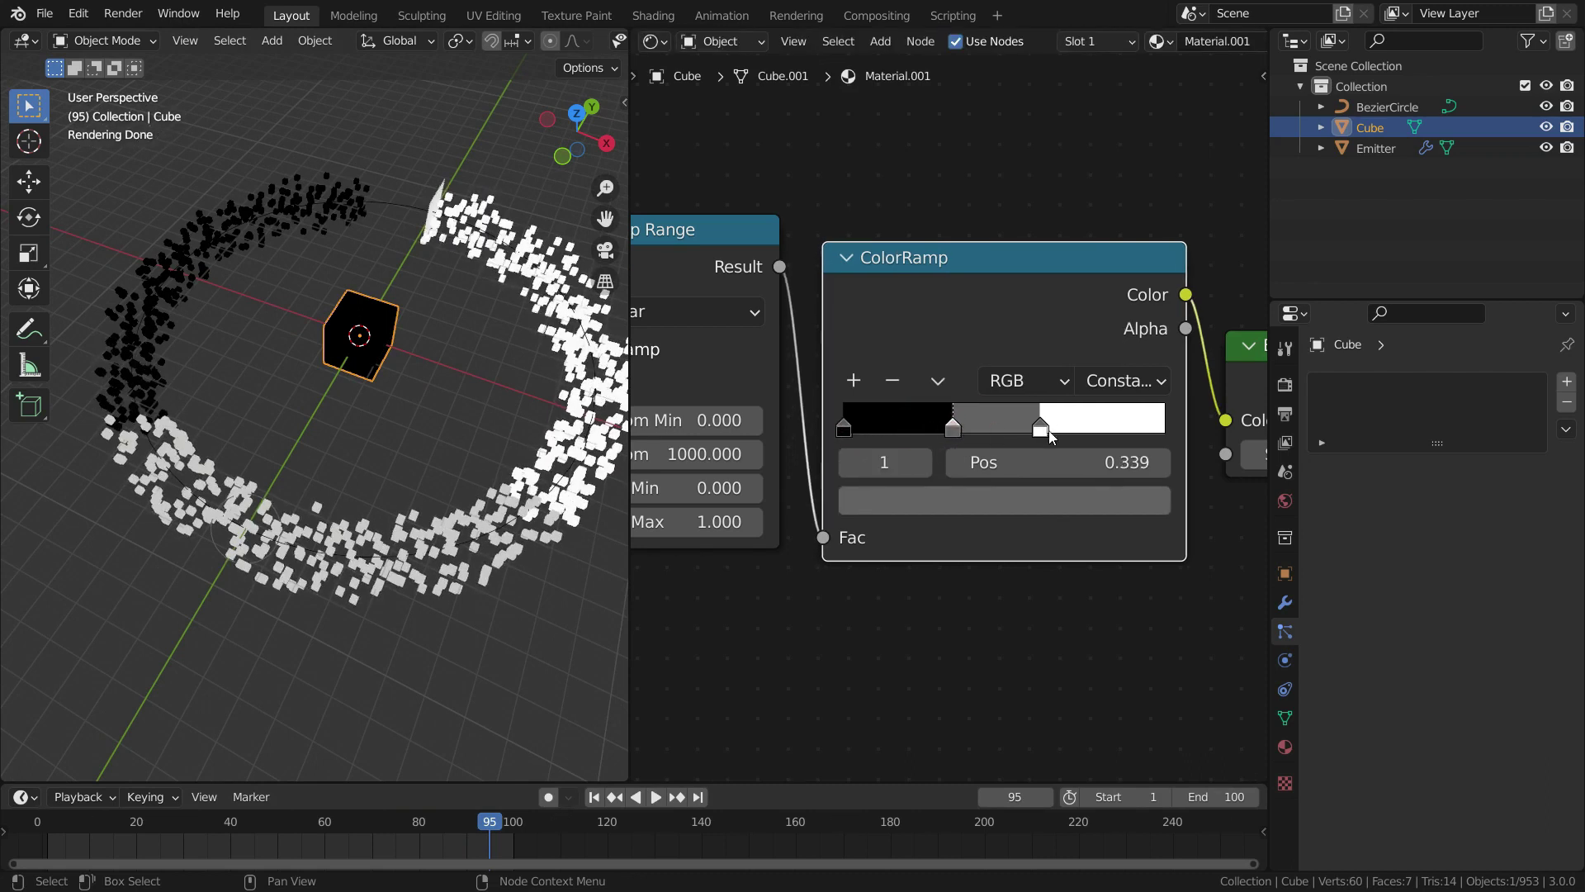
pyautogui.moveTo(1049, 431); pyautogui.dragTo(1069, 431)
pyautogui.moveTo(321, 469); pyautogui.dragTo(461, 477, button='middle')
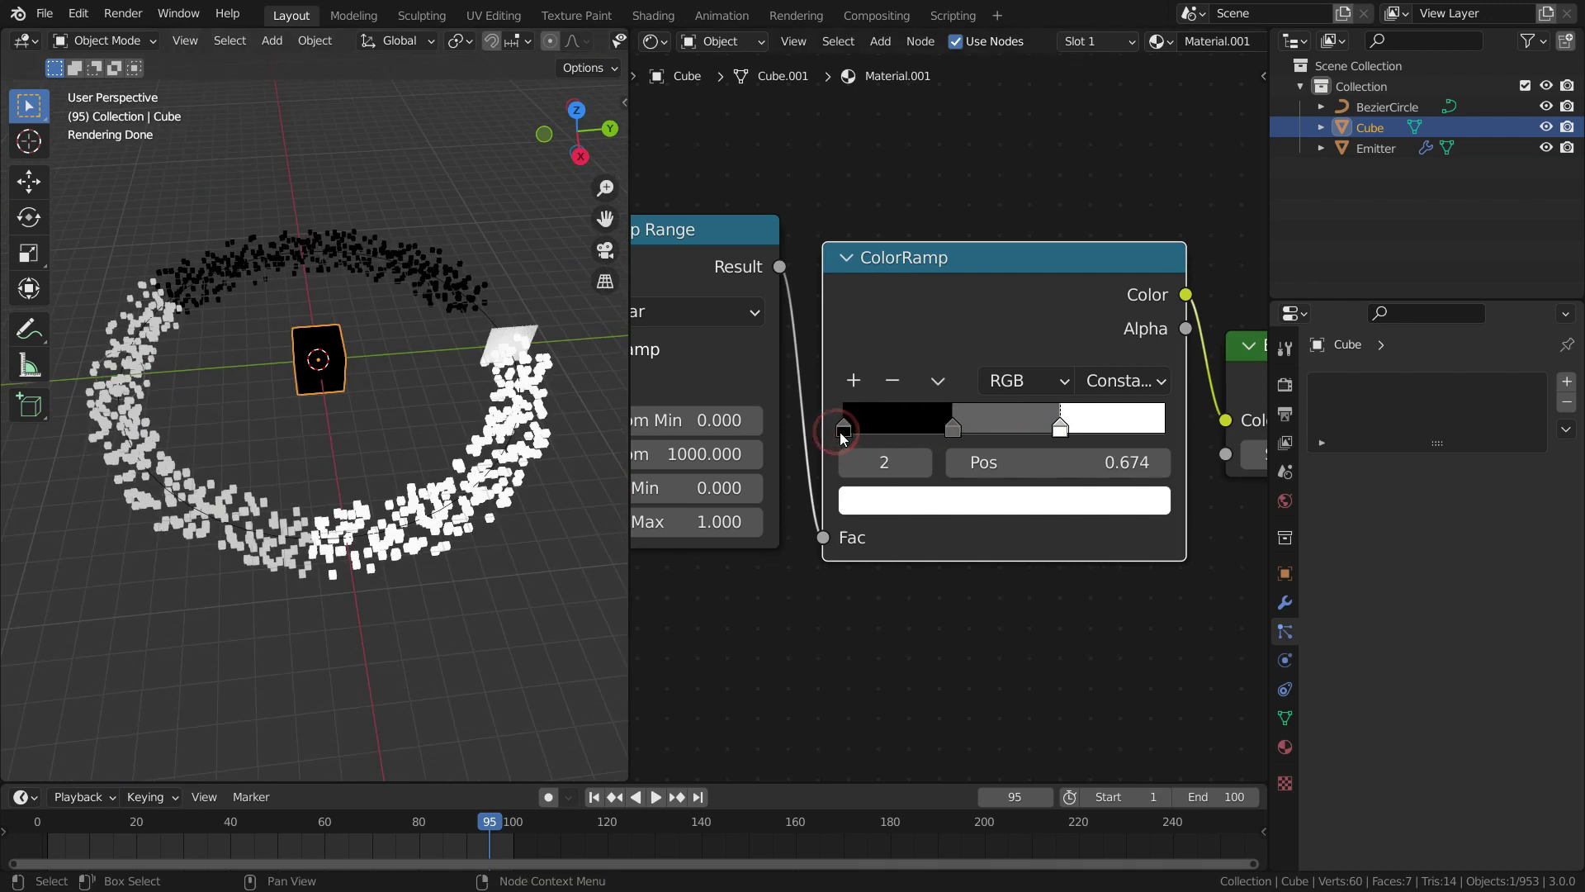
# Step: Recolour the three ColorRamp stops pure red, full-brightness green and blue, left to right
pyautogui.click(840, 432)
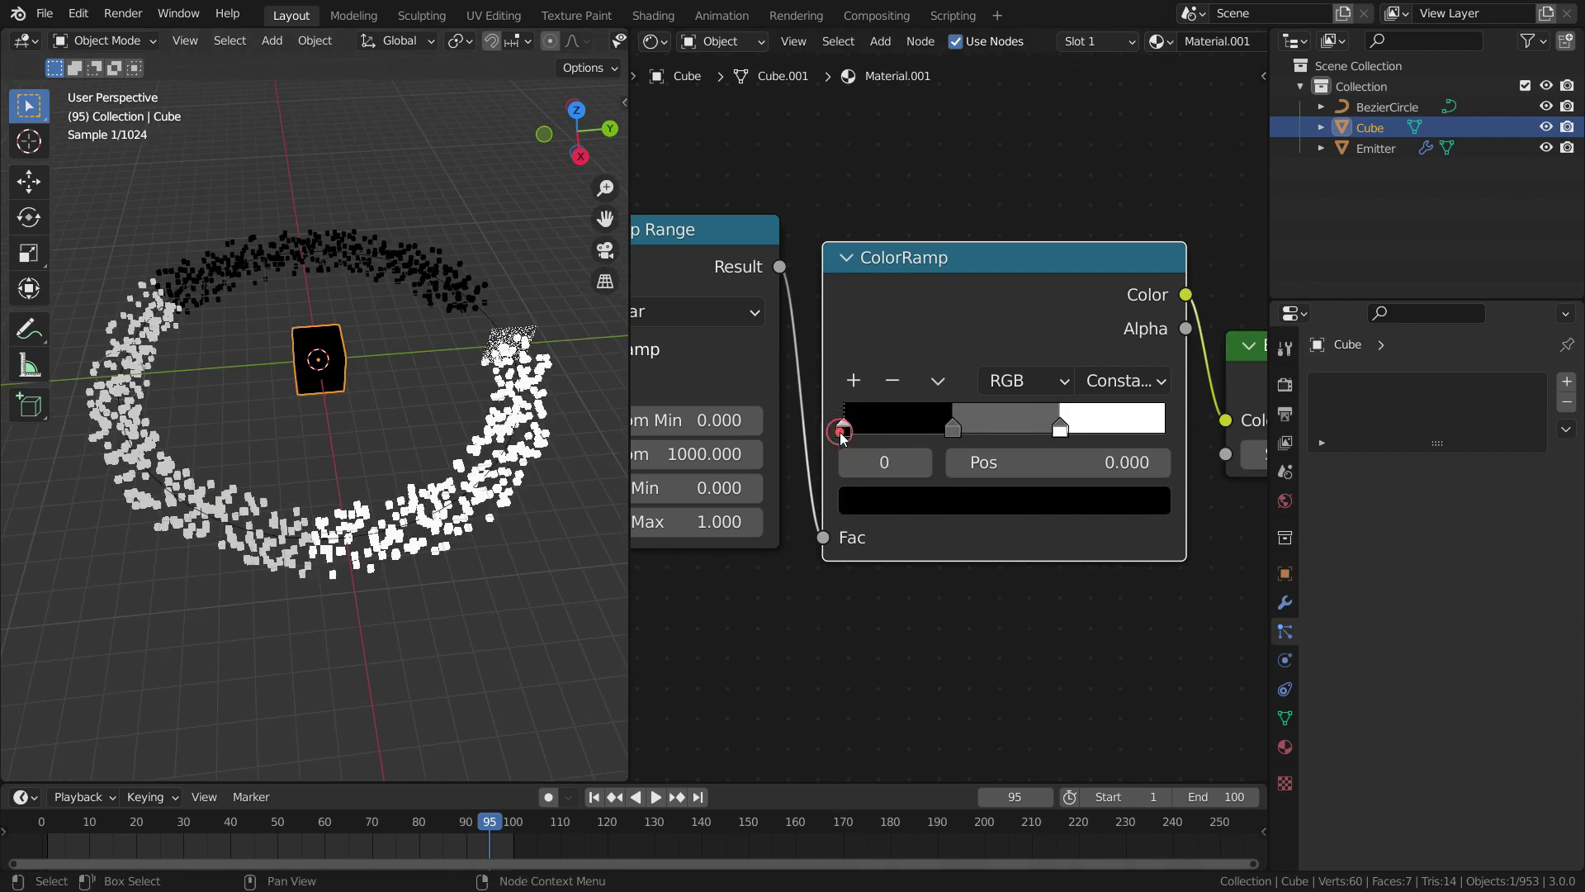
pyautogui.click(935, 497)
pyautogui.scroll(20, 963, 180)
pyautogui.moveTo(962, 179); pyautogui.dragTo(958, 284)
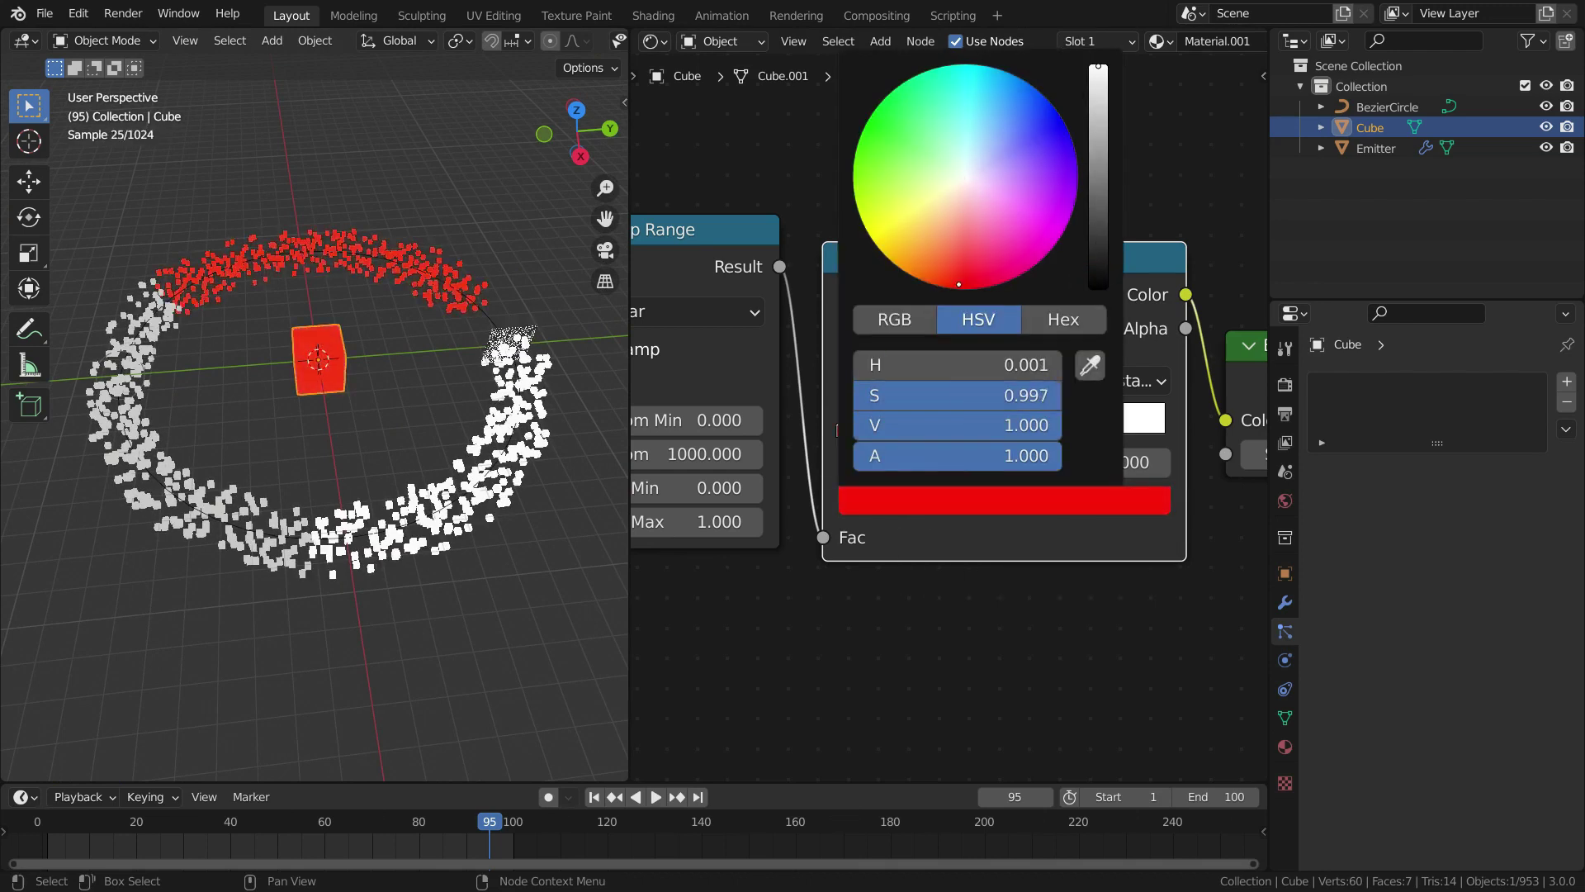
pyautogui.click(948, 437)
pyautogui.click(954, 495)
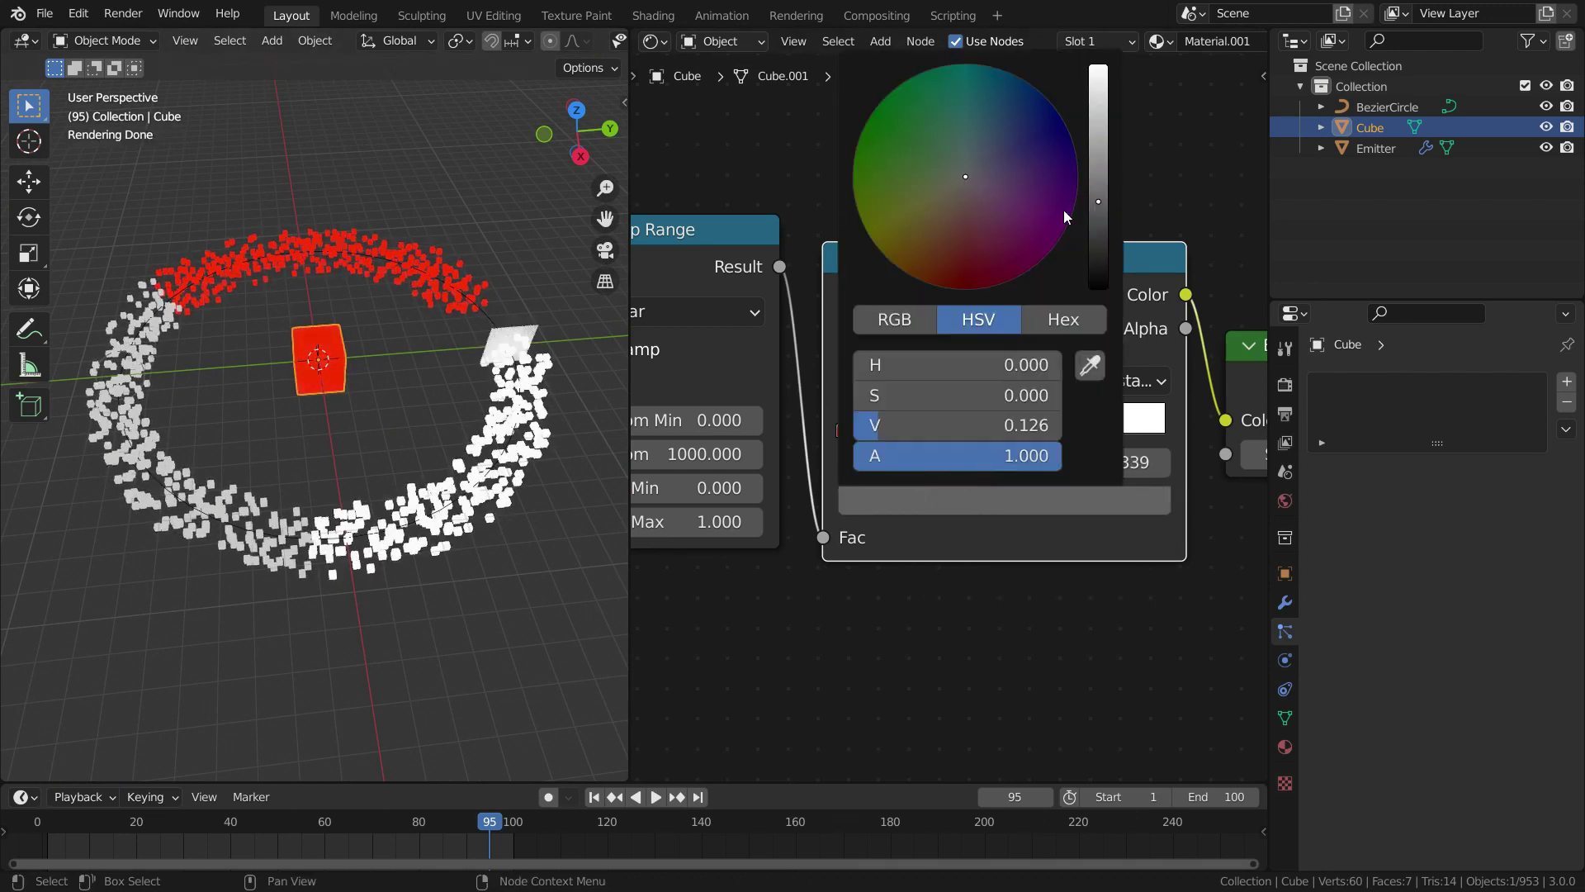
pyautogui.click(1097, 71)
pyautogui.click(865, 119)
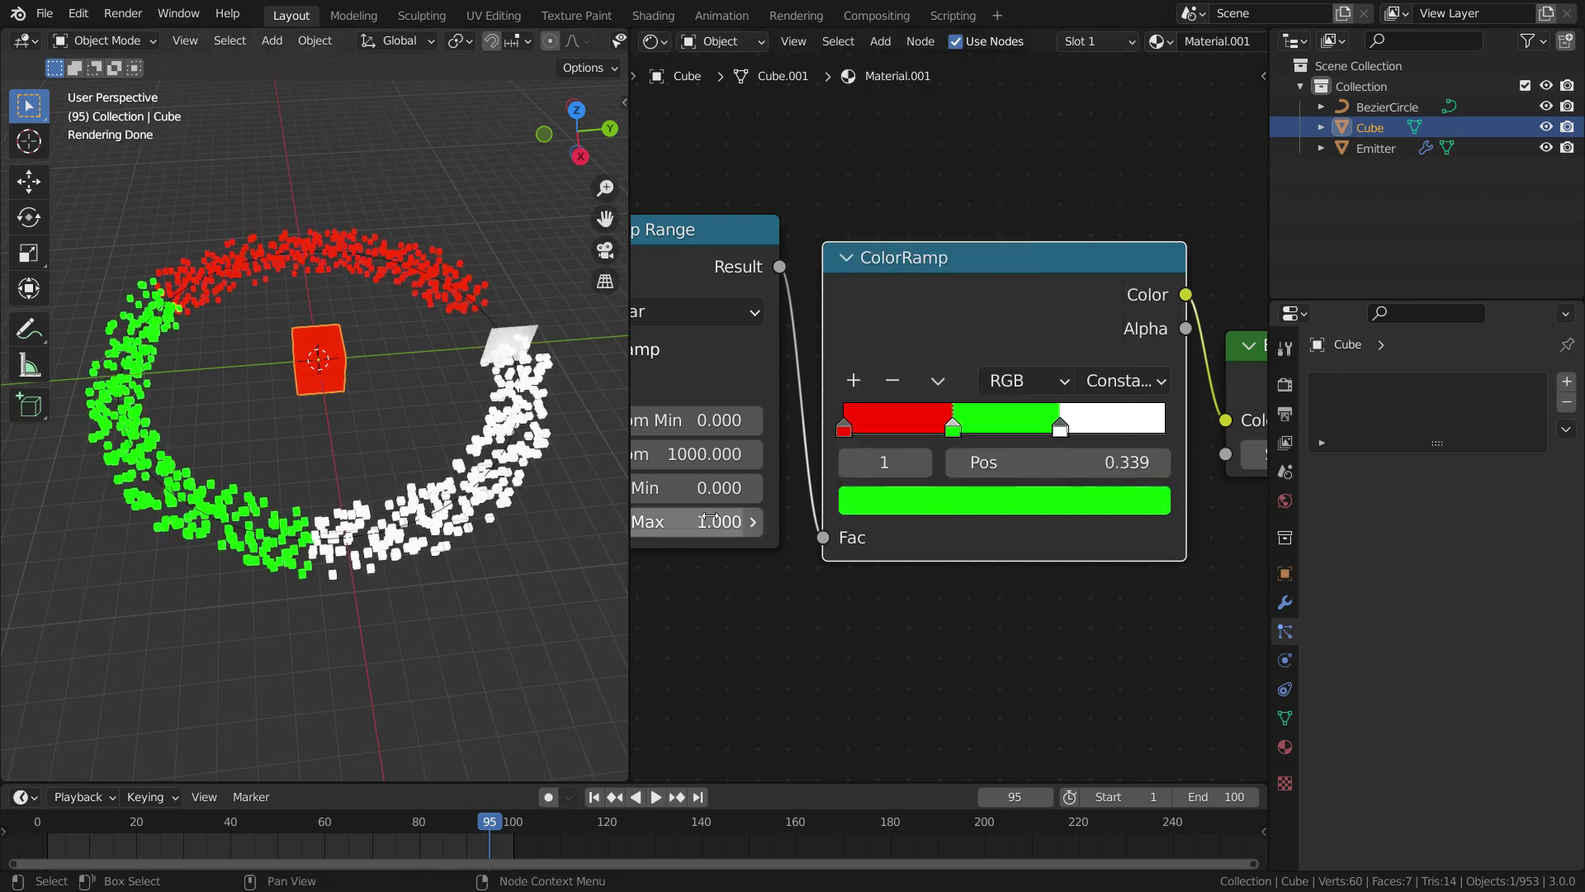
pyautogui.click(1060, 428)
pyautogui.click(999, 500)
pyautogui.moveTo(1042, 124); pyautogui.dragTo(1051, 124)
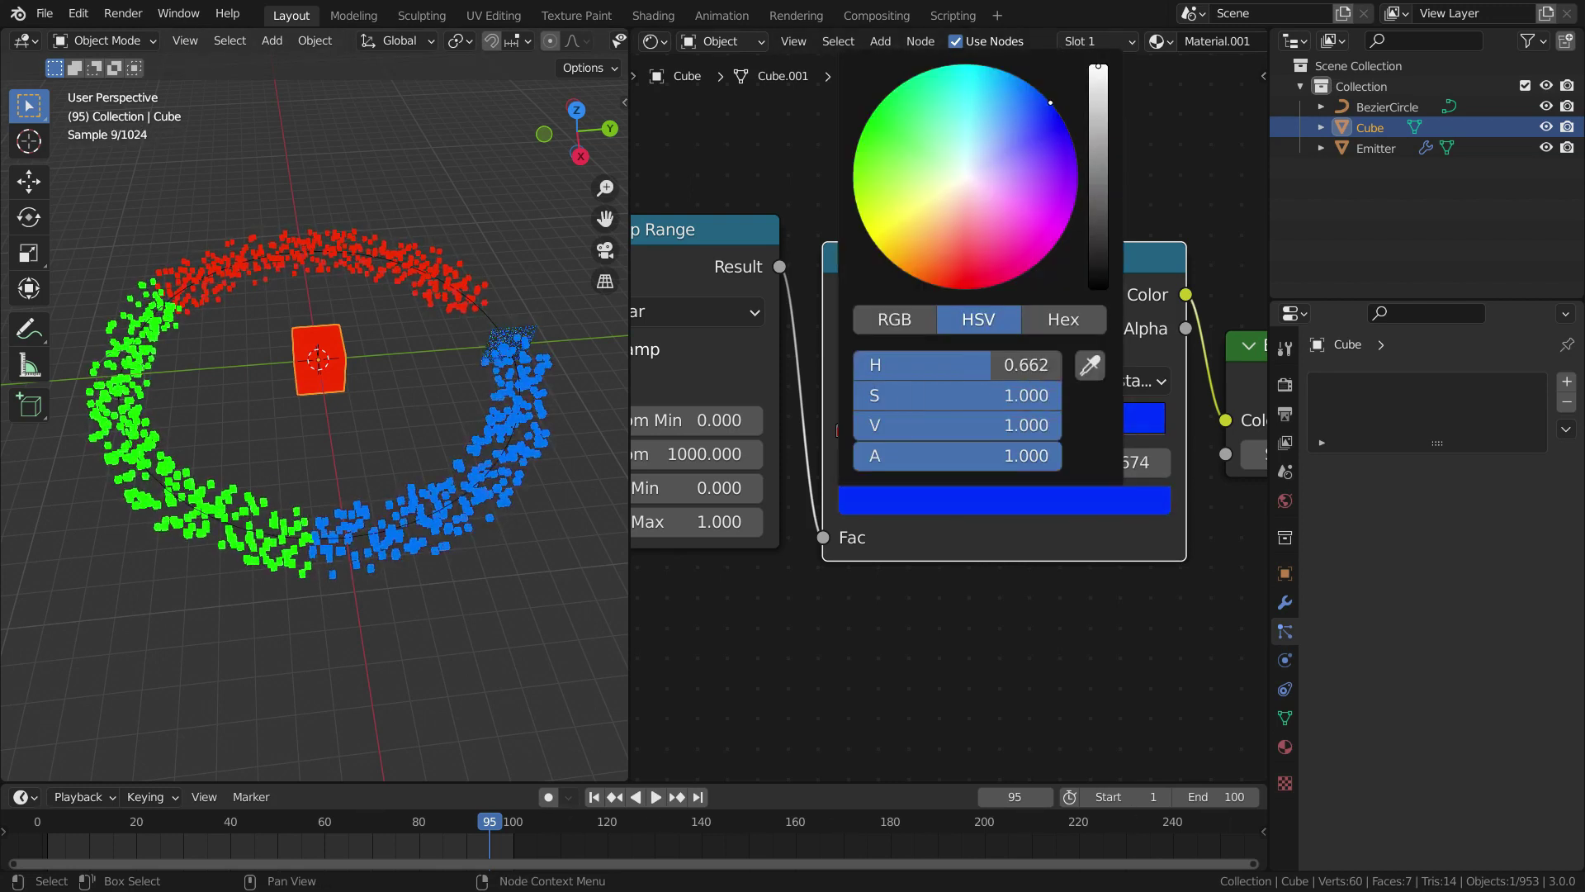
pyautogui.moveTo(345, 557); pyautogui.dragTo(372, 578, button='middle')
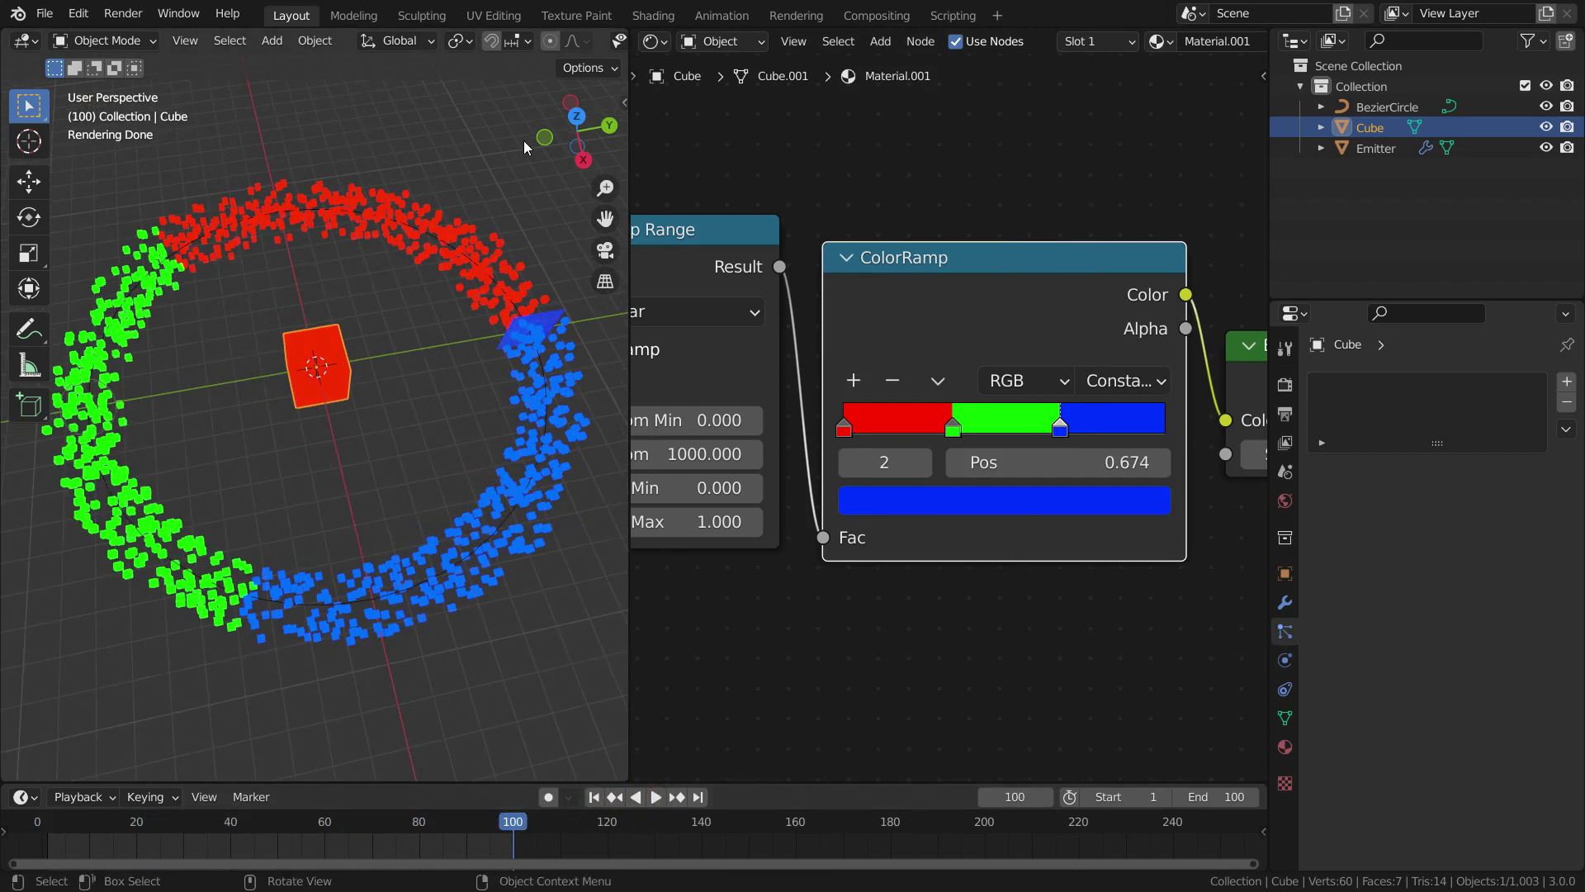
# Step: Bake the Emitter's particle cache from the Cache panel
pyautogui.click(1387, 149)
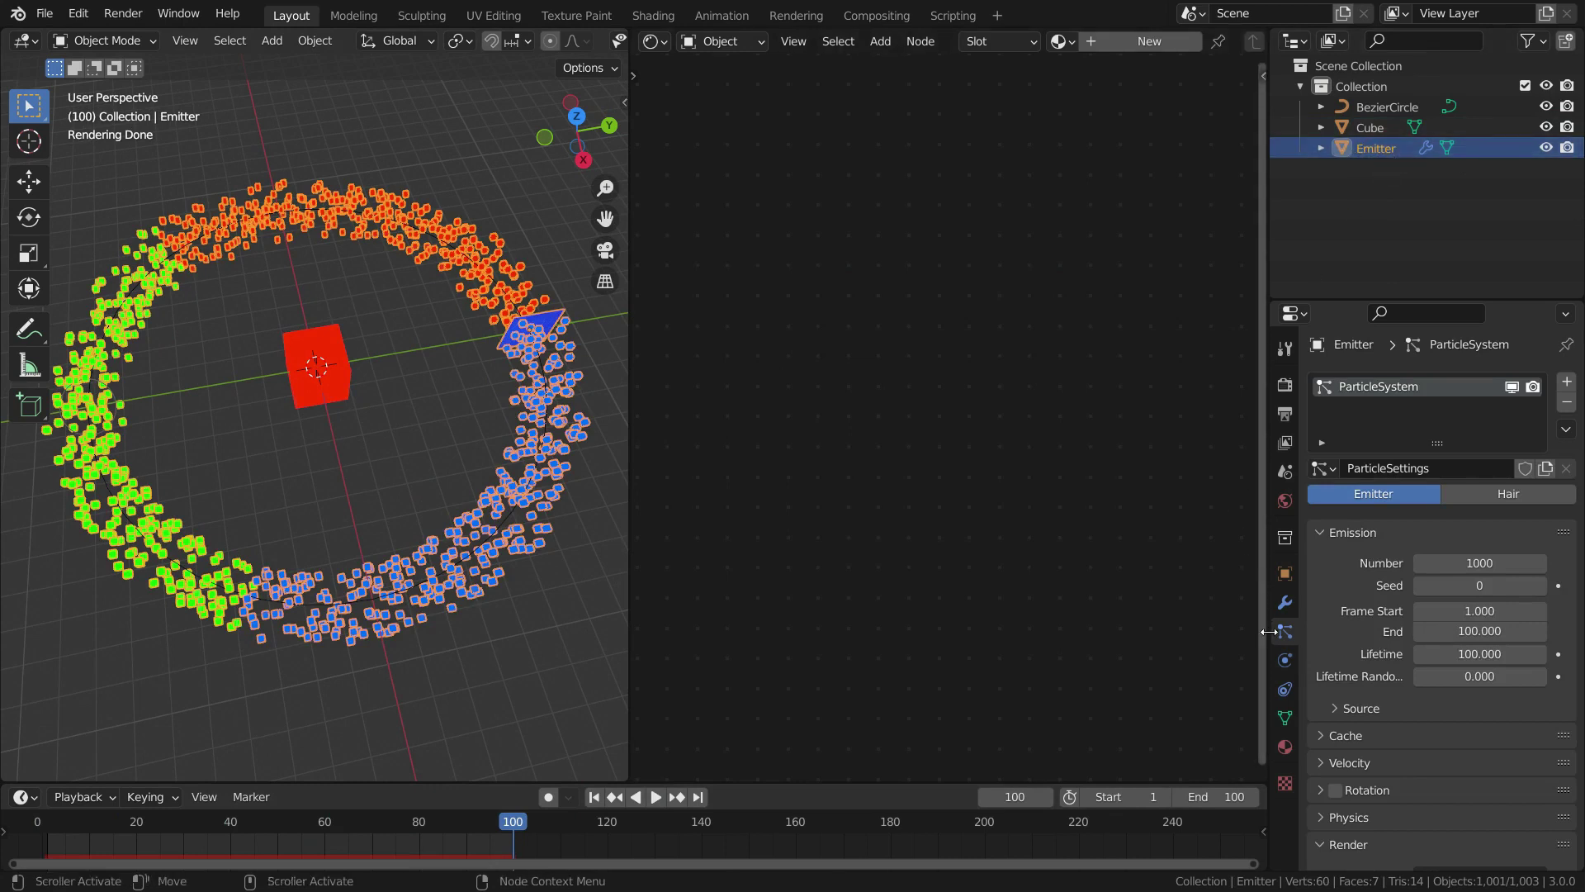
pyautogui.scroll(-5, 1373, 628)
pyautogui.scroll(-8, 1372, 625)
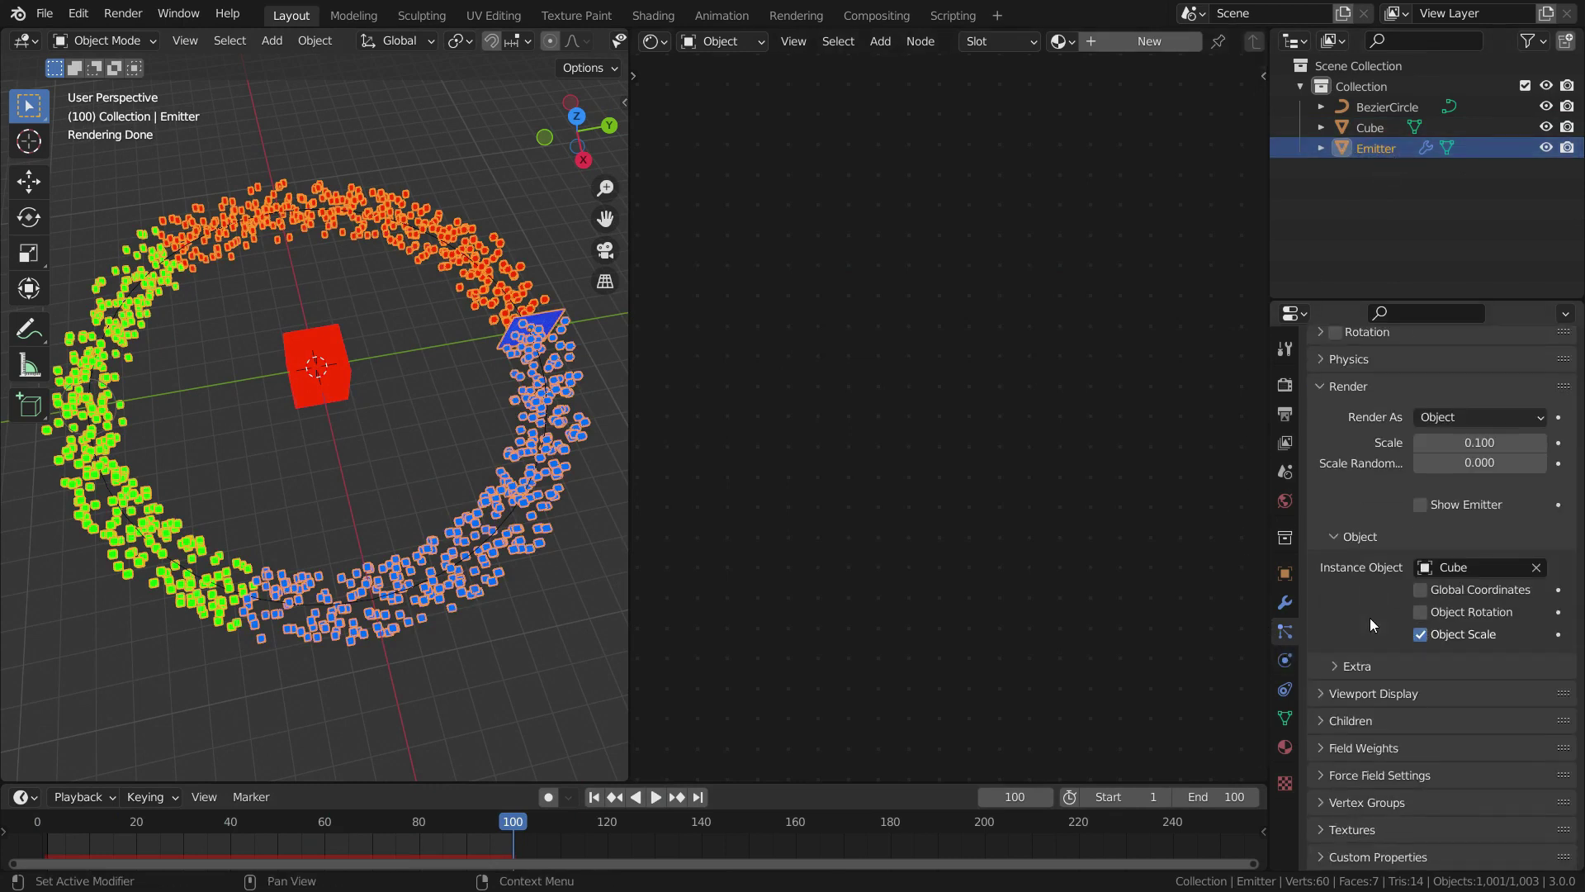
pyautogui.scroll(3, 1377, 624)
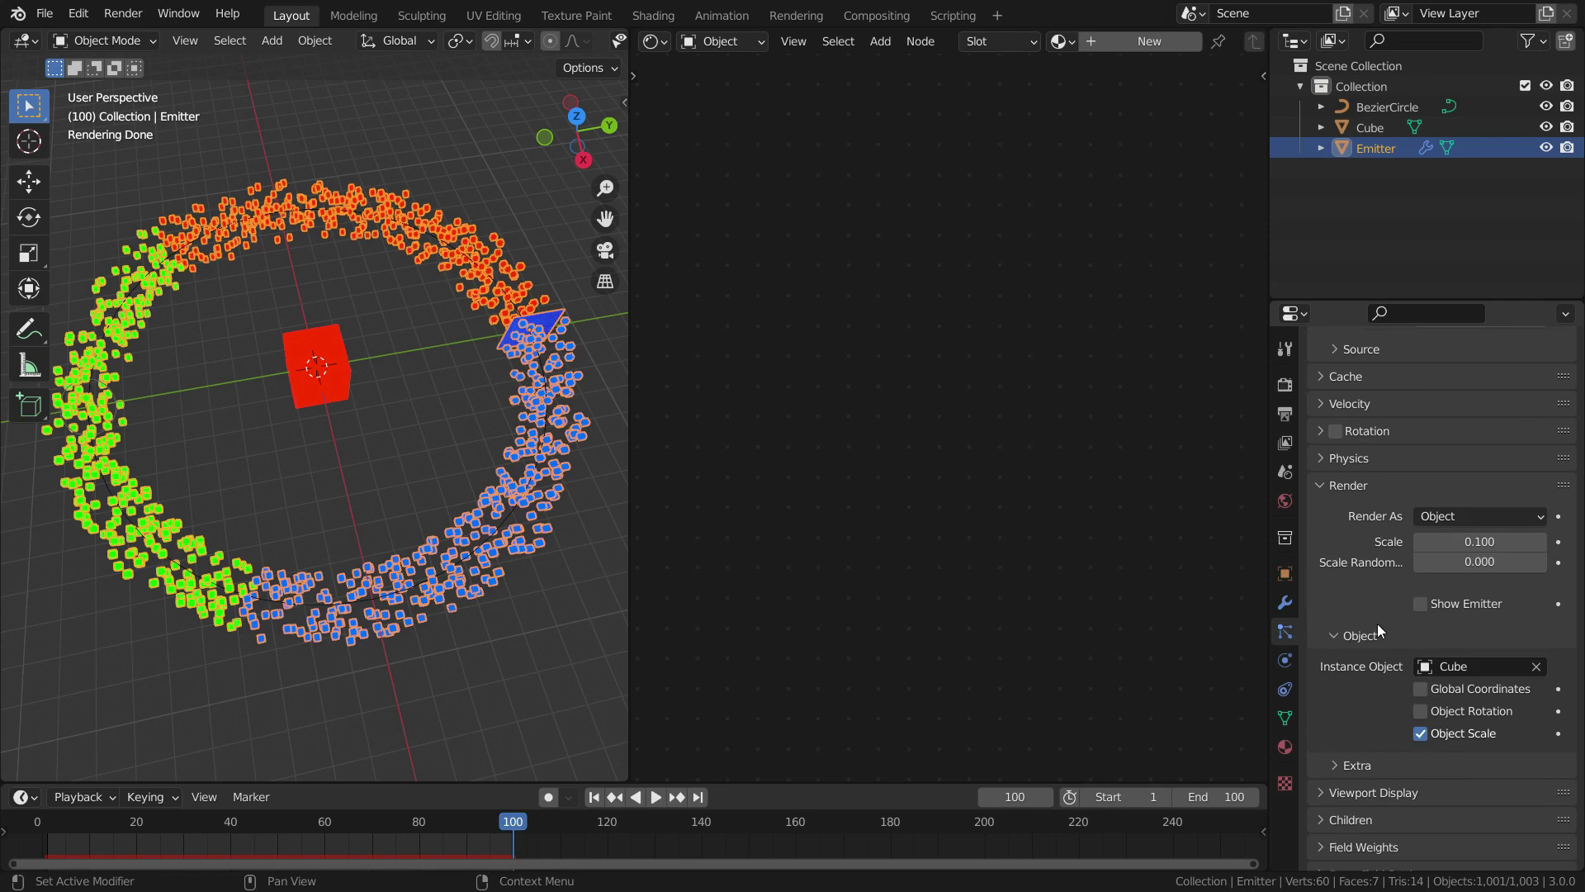
pyautogui.click(1344, 377)
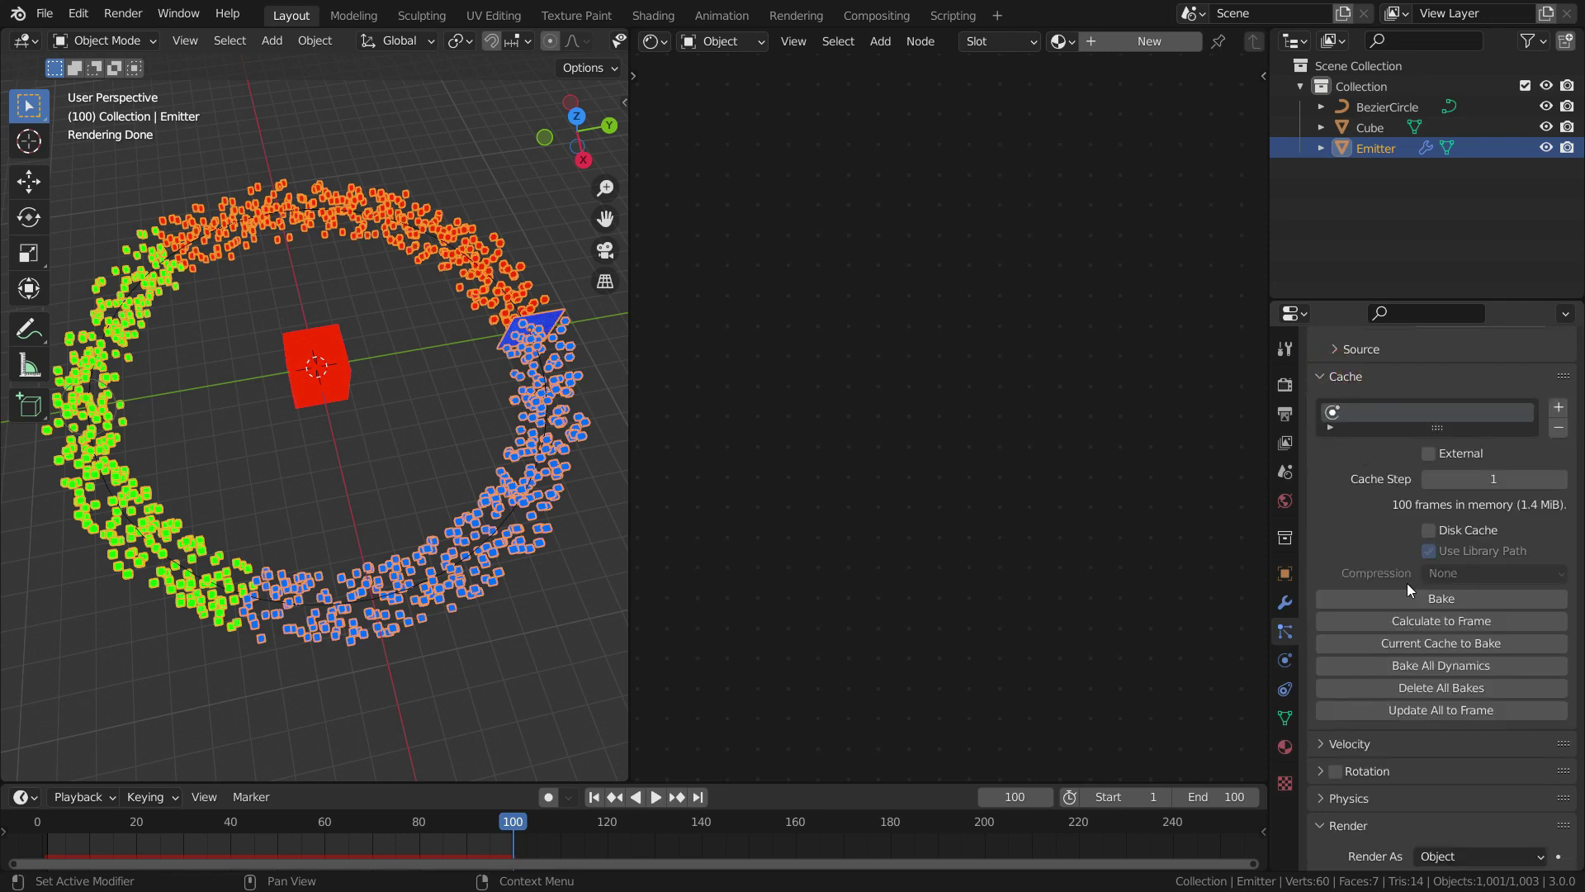
pyautogui.click(1441, 599)
# Step: Play the baked animation, stop at frame 93, and deselect the Emitter
pyautogui.click(655, 798)
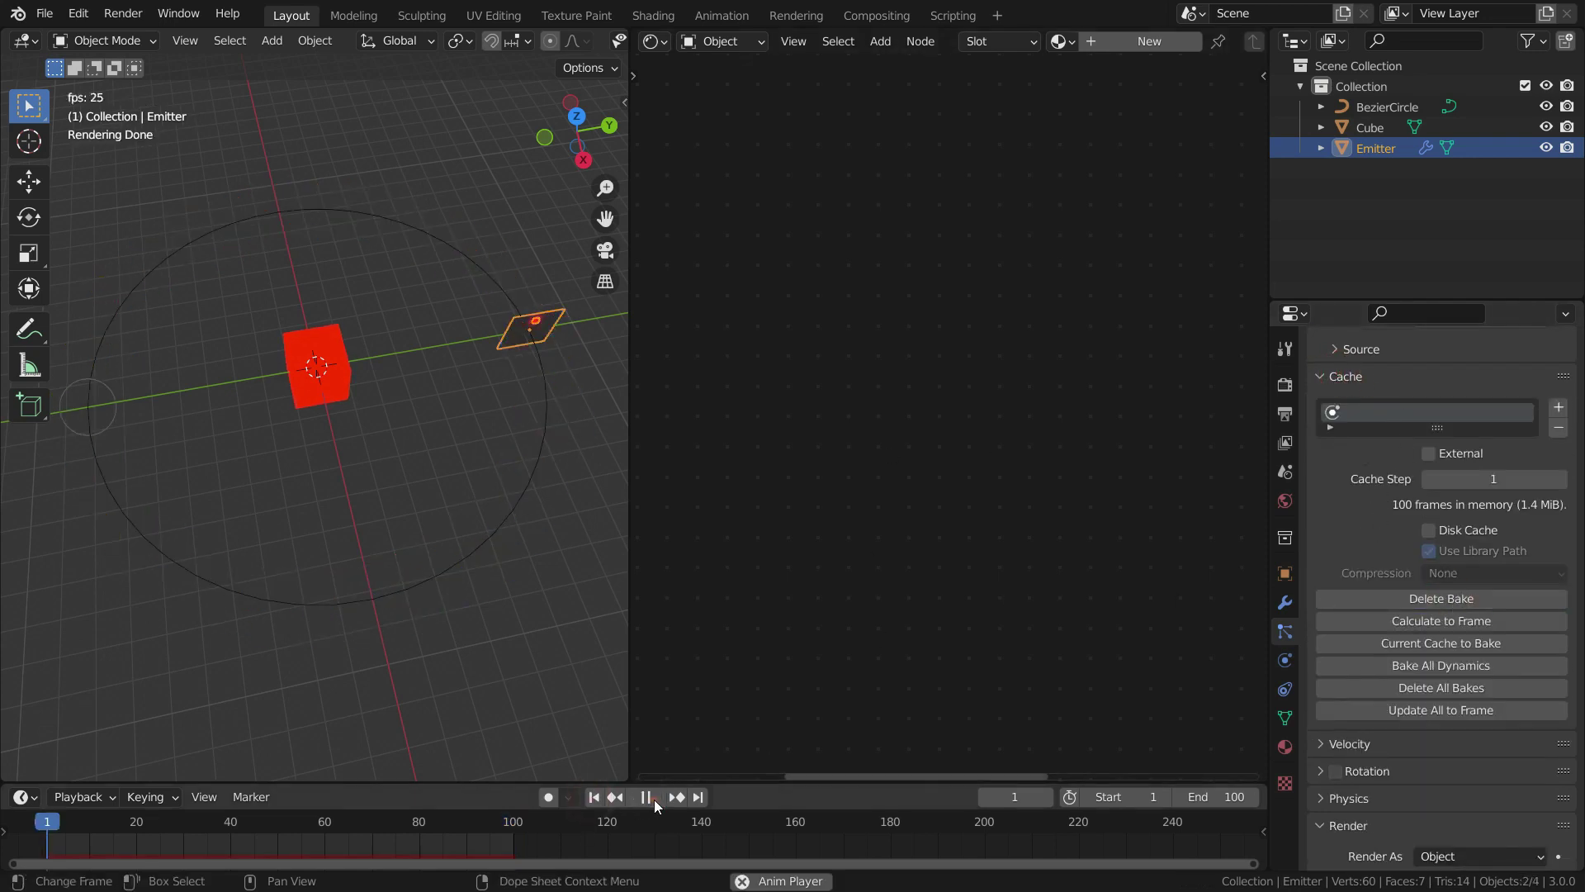
pyautogui.click(652, 801)
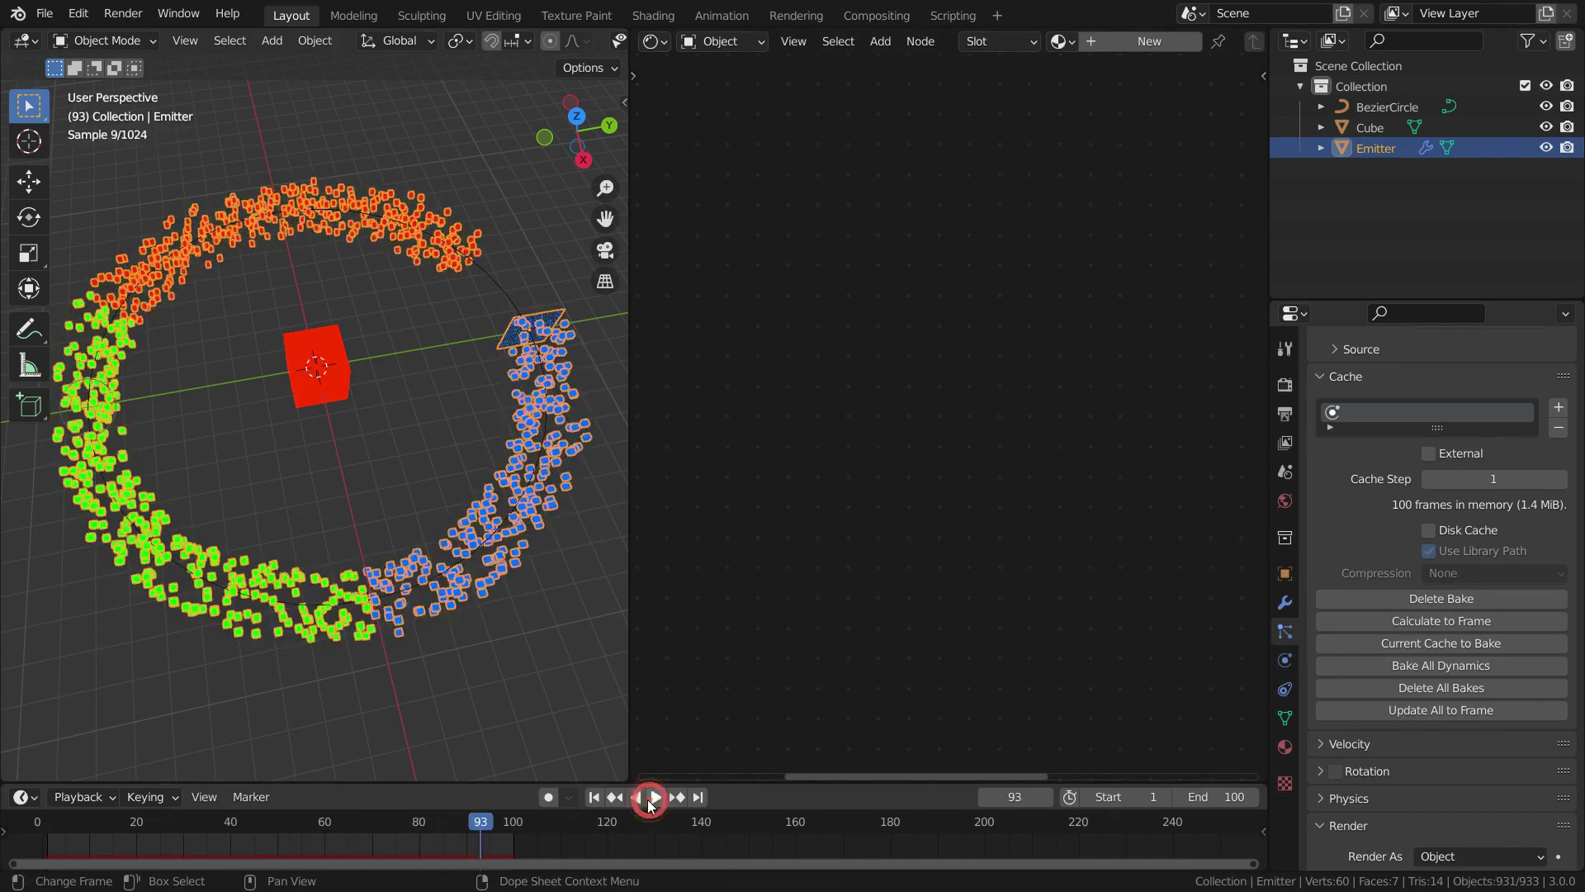
pyautogui.click(603, 735)
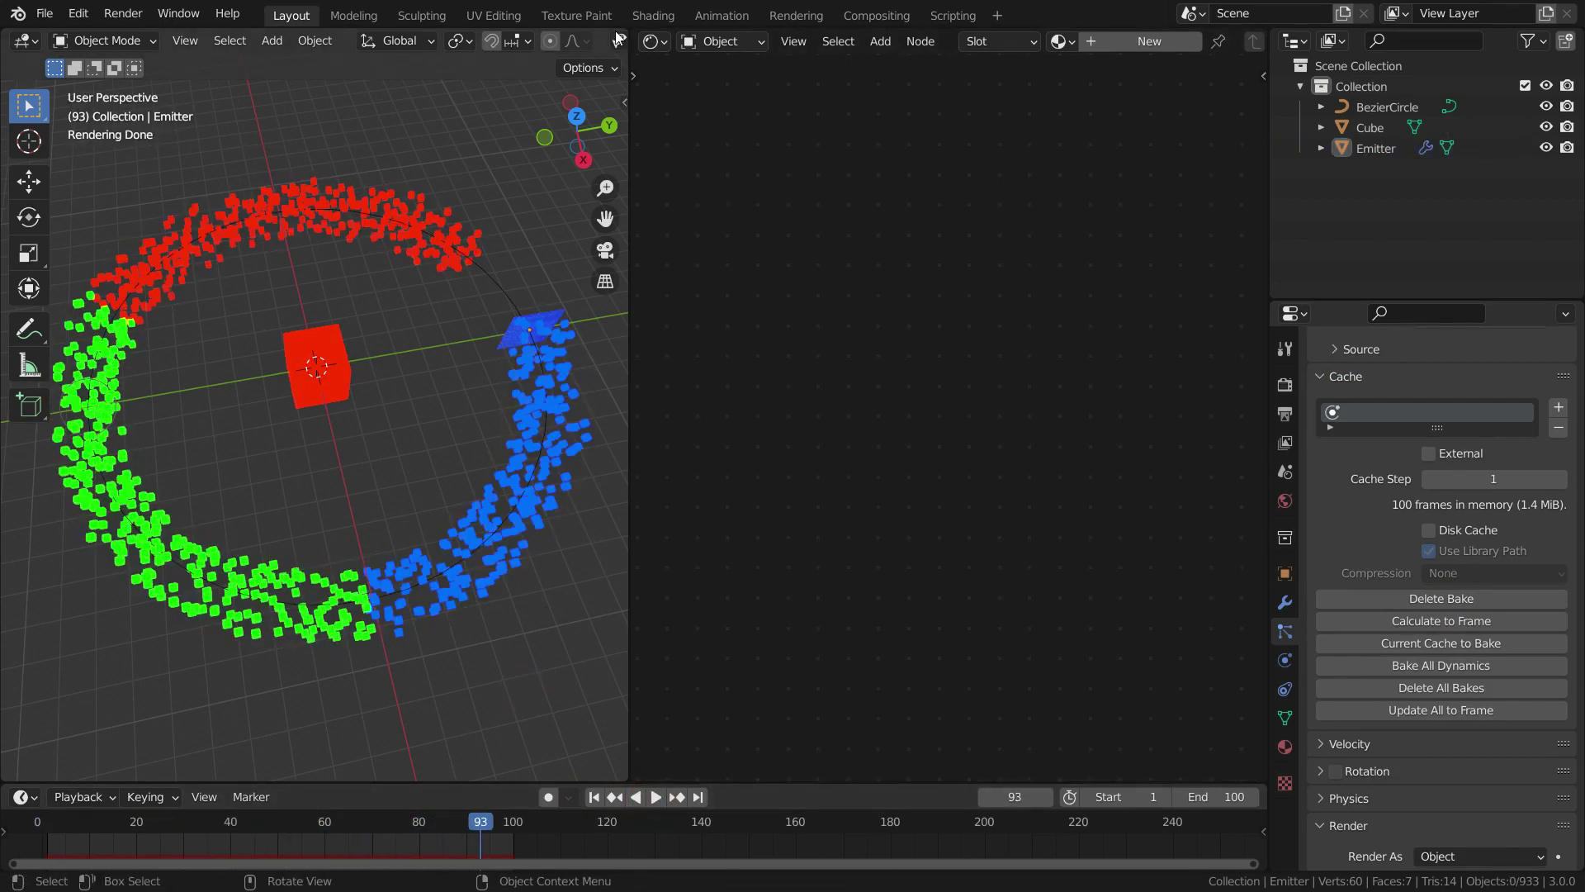
# Step: Merge the Shader Editor into the viewport, hide Cube and BezierCircle, and use Solid shading
pyautogui.moveTo(642, 33); pyautogui.dragTo(673, 42)
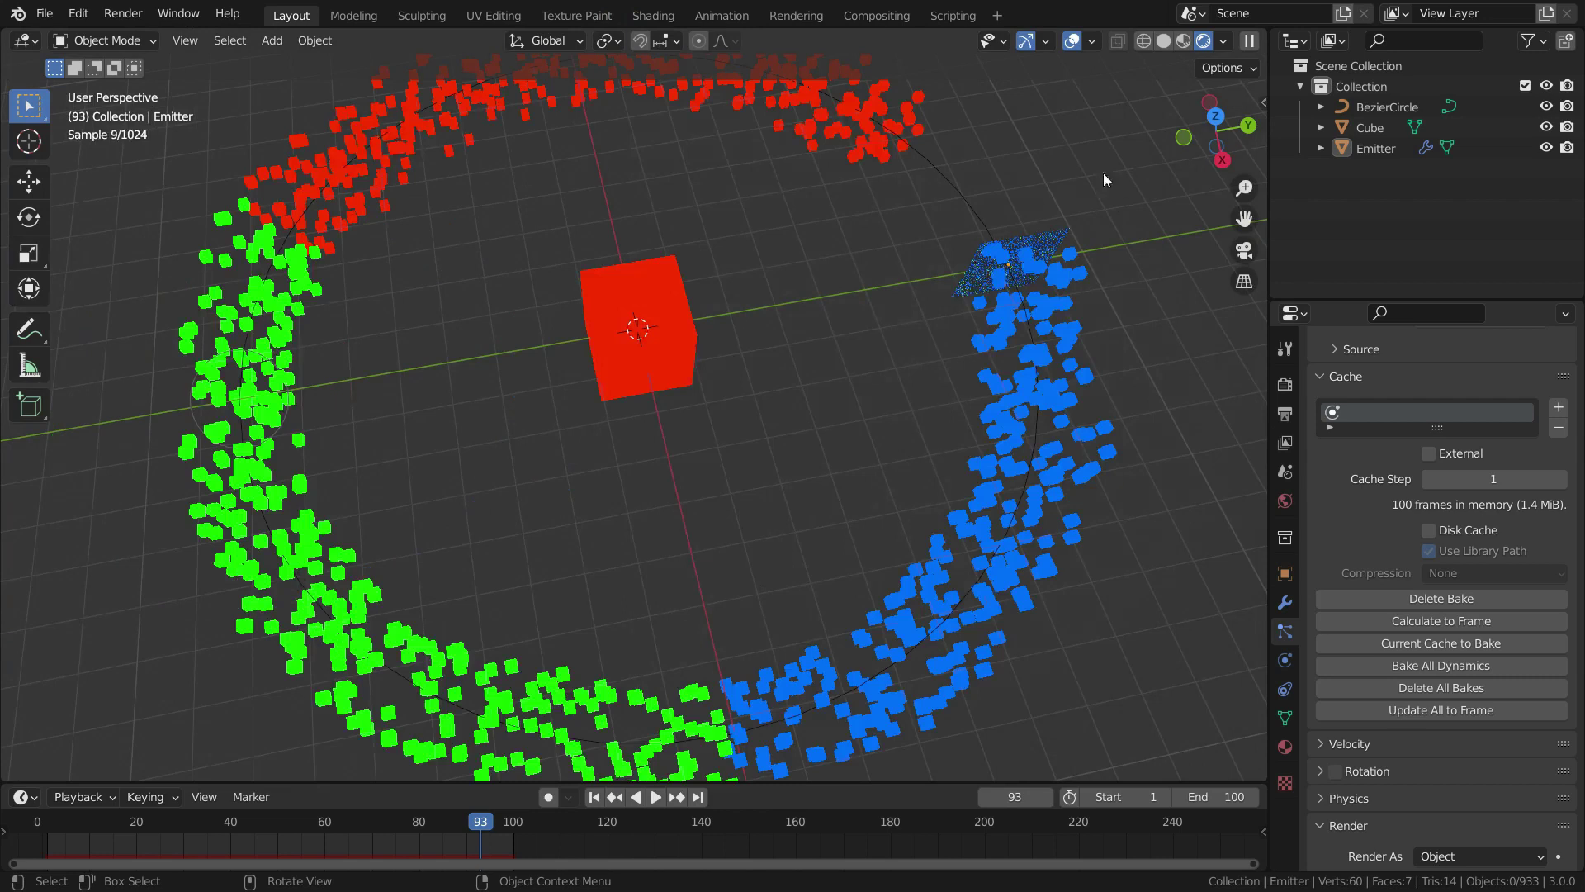
pyautogui.scroll(-3, 623, 470)
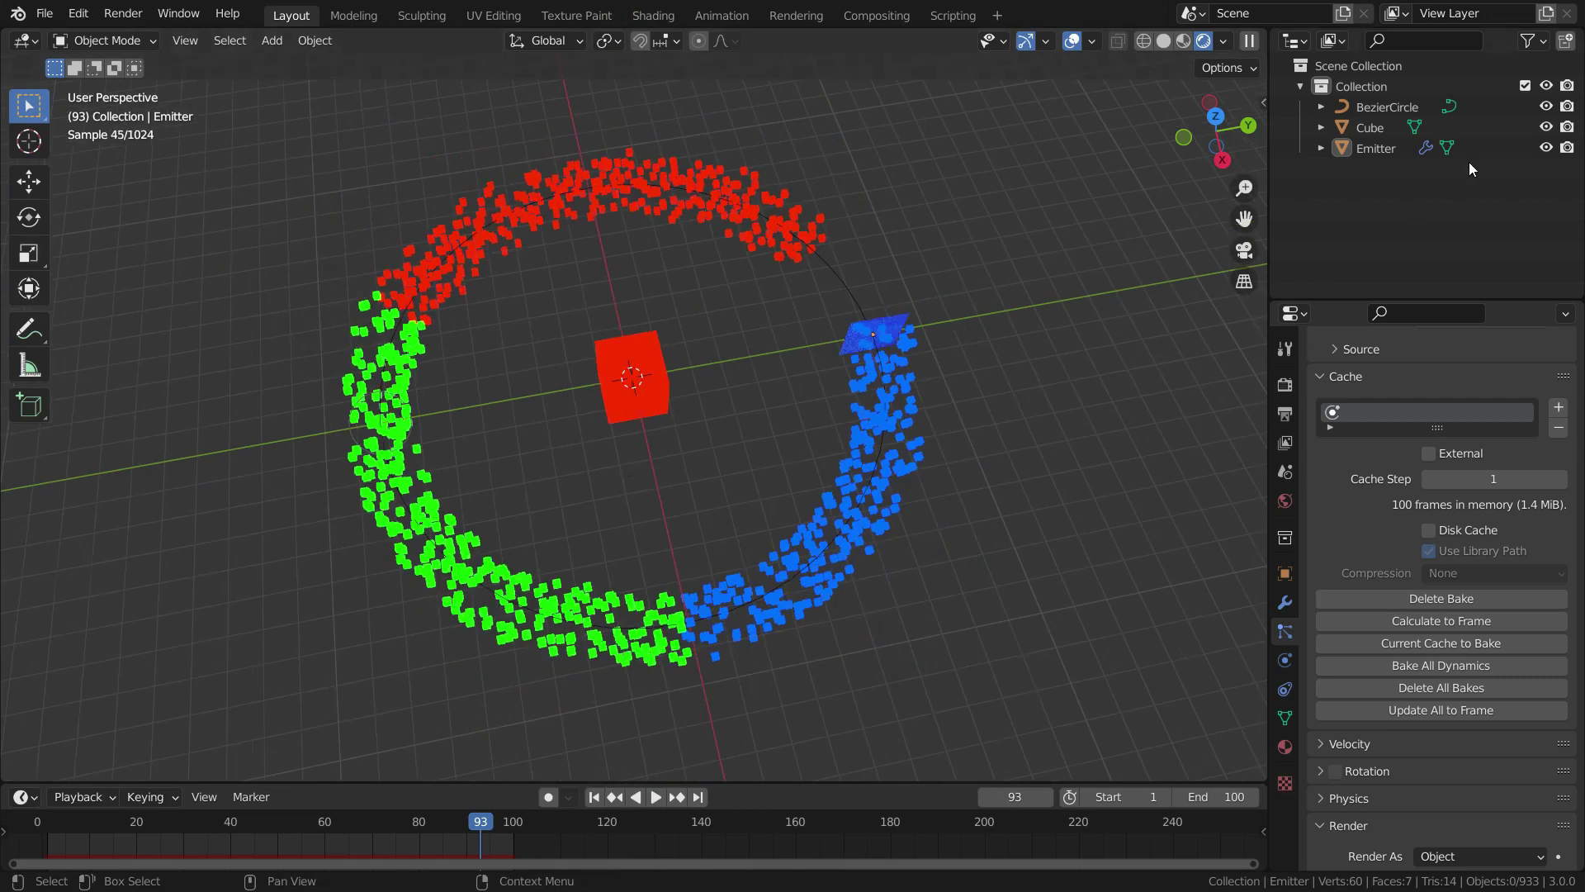
pyautogui.click(1546, 127)
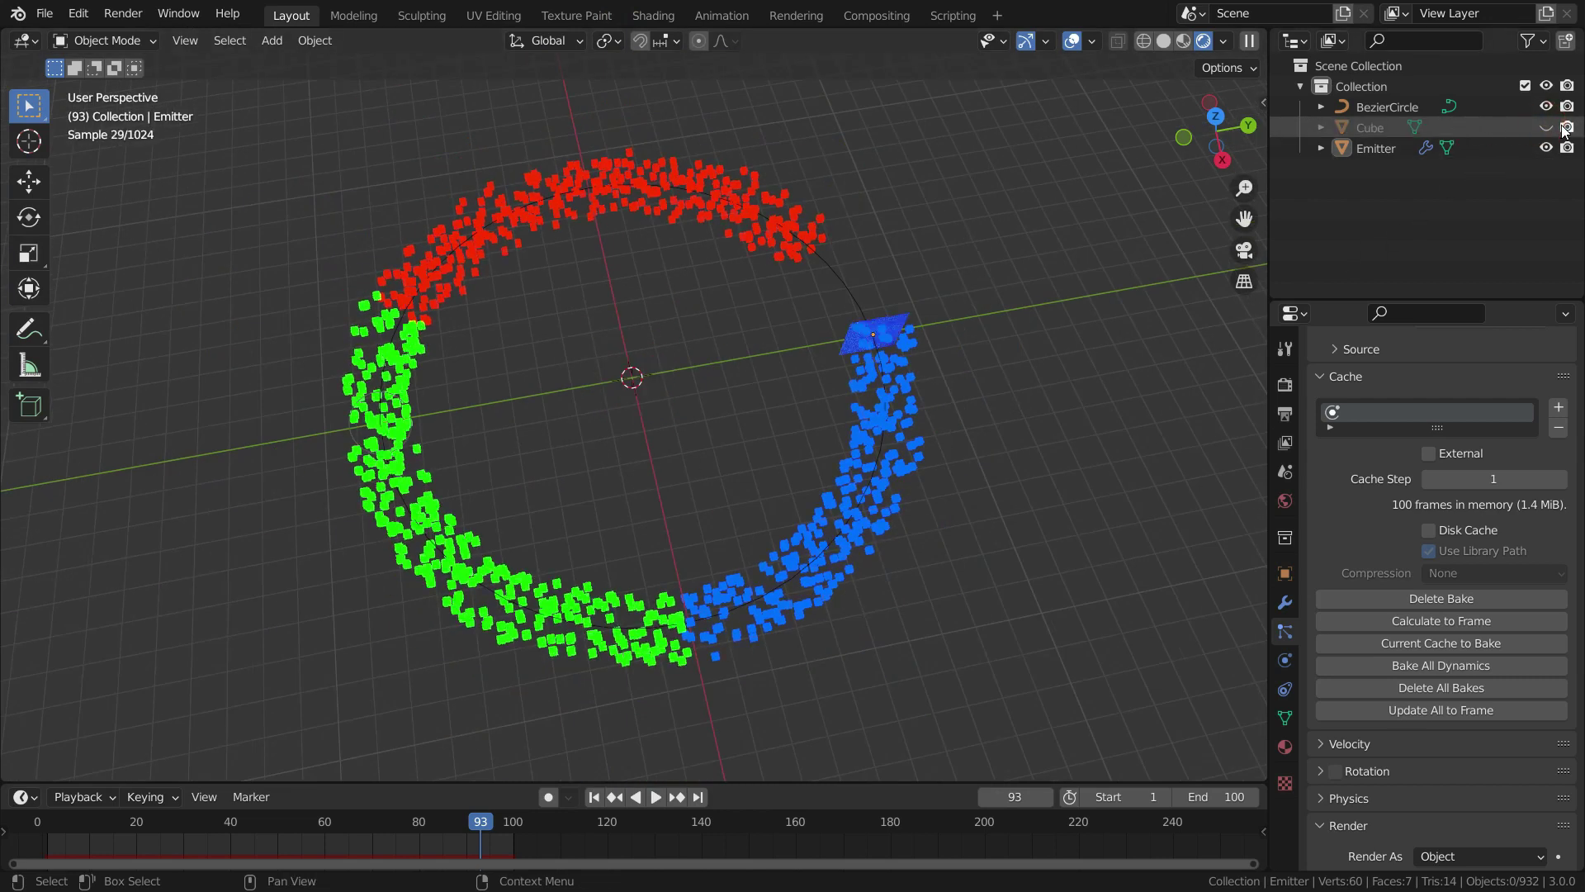
pyautogui.click(1546, 107)
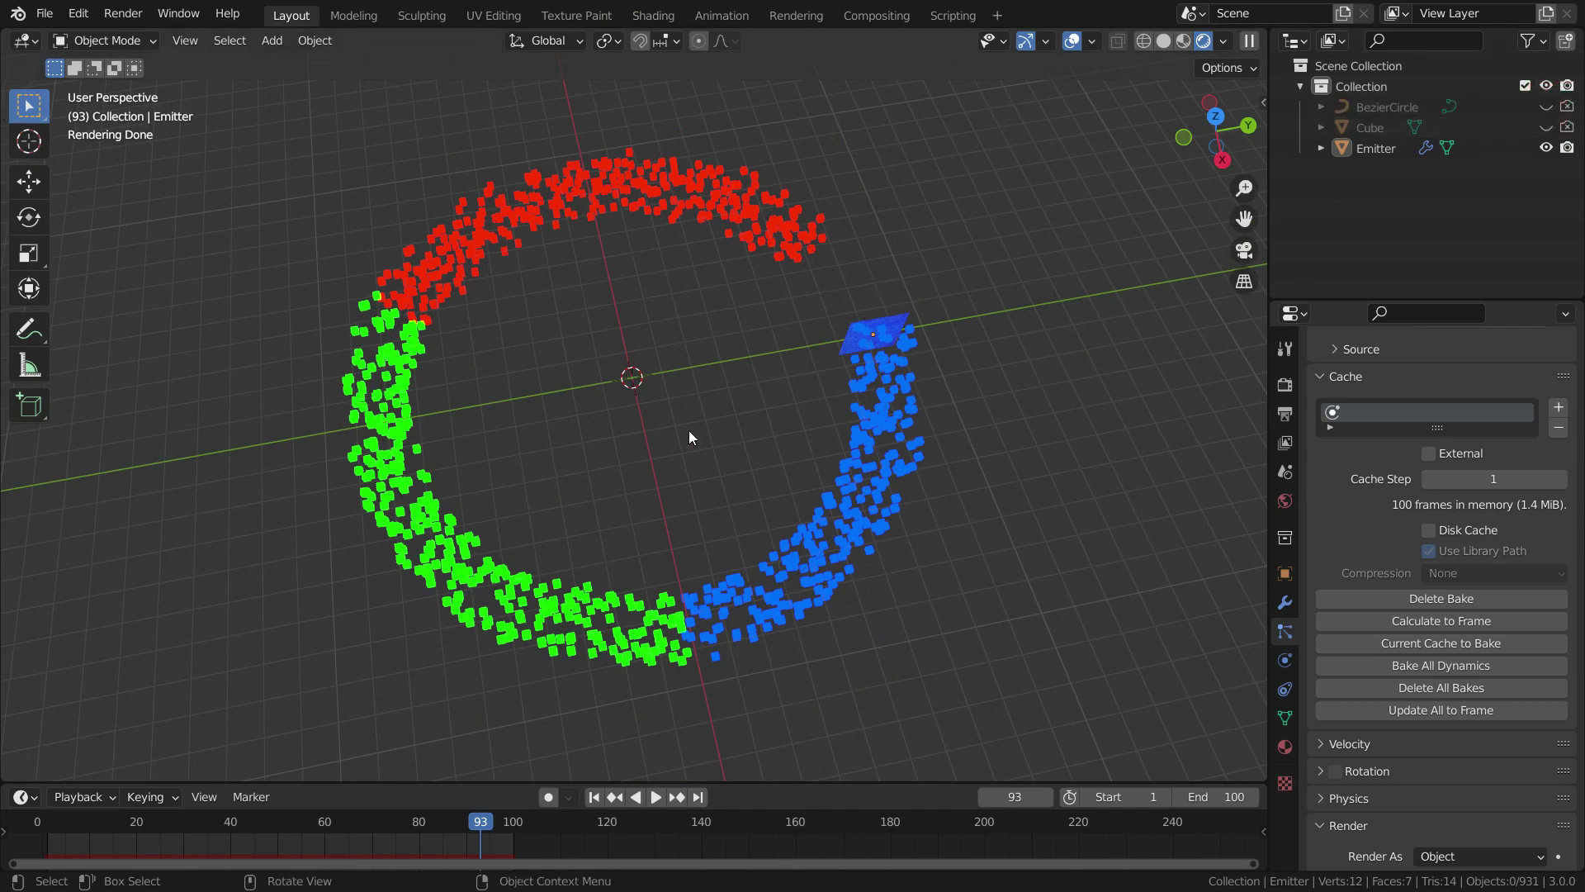
pyautogui.click(1165, 42)
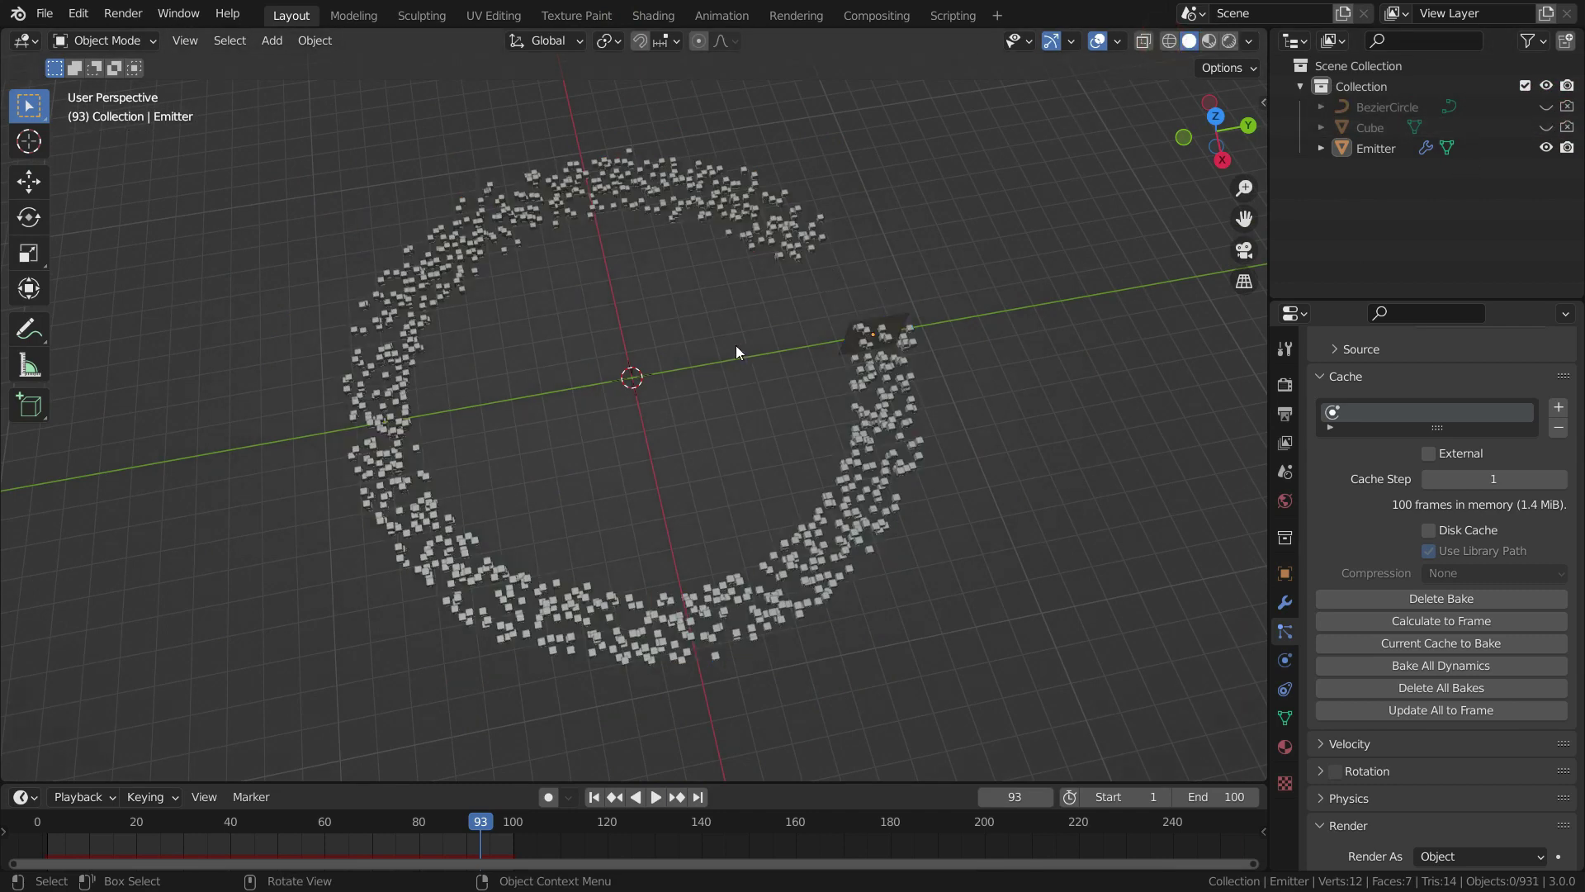
# Step: Add a plane at the centre and scale it up about 10.8 times
pyautogui.moveTo(631, 413)
pyautogui.mouseDown(button='middle')
pyautogui.moveTo(641, 427)
pyautogui.moveTo(623, 383)
pyautogui.mouseUp(button='middle')
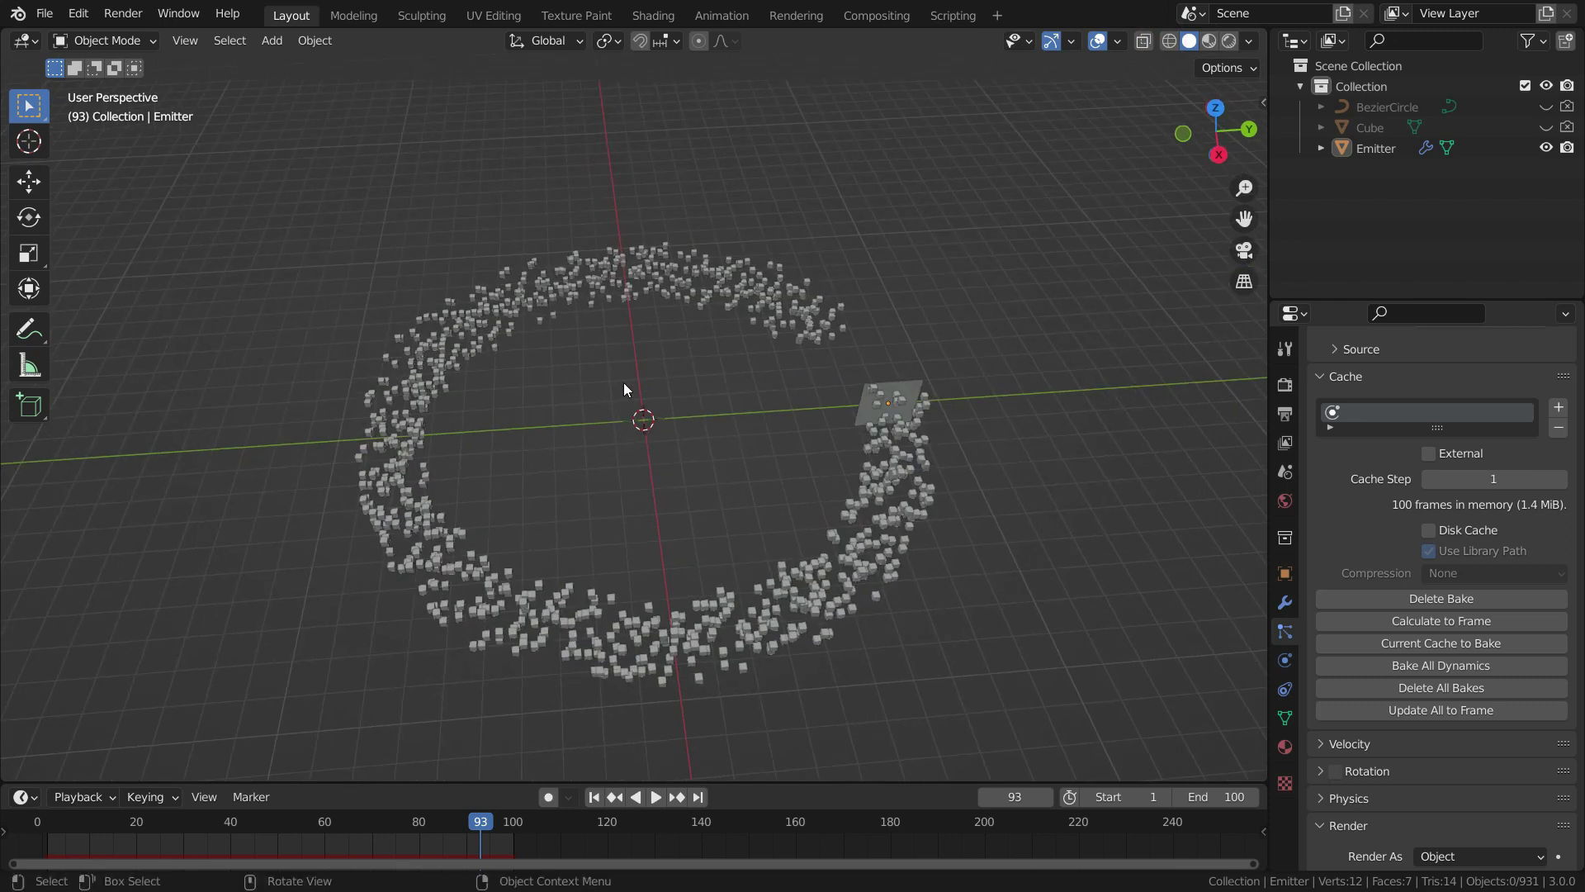
pyautogui.hotkey('shift', 'a')
pyautogui.click(459, 256)
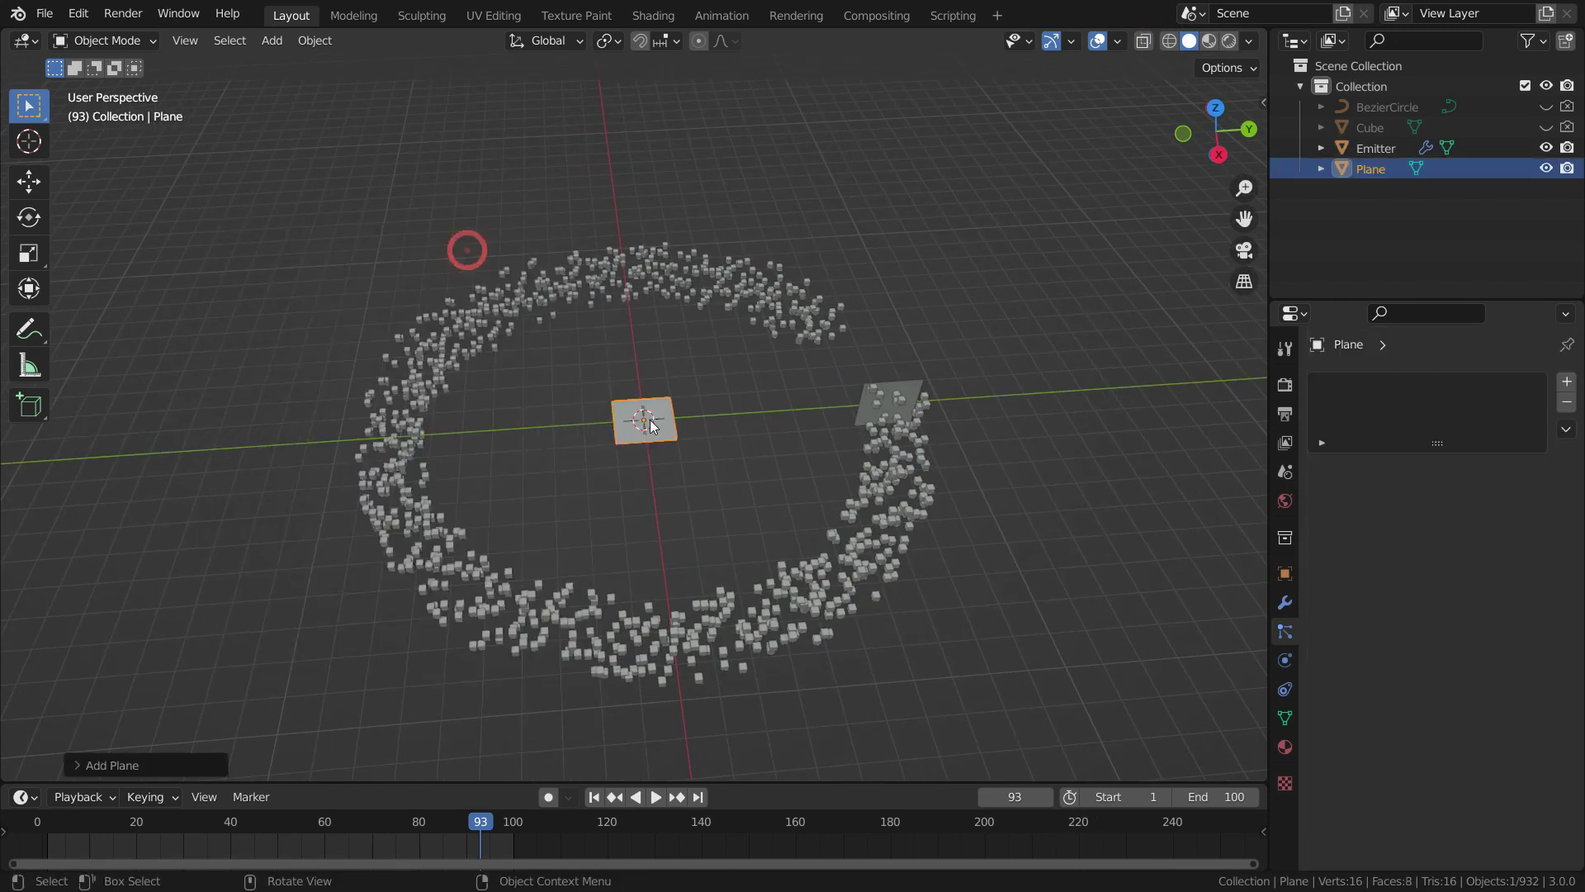
pyautogui.press('s')
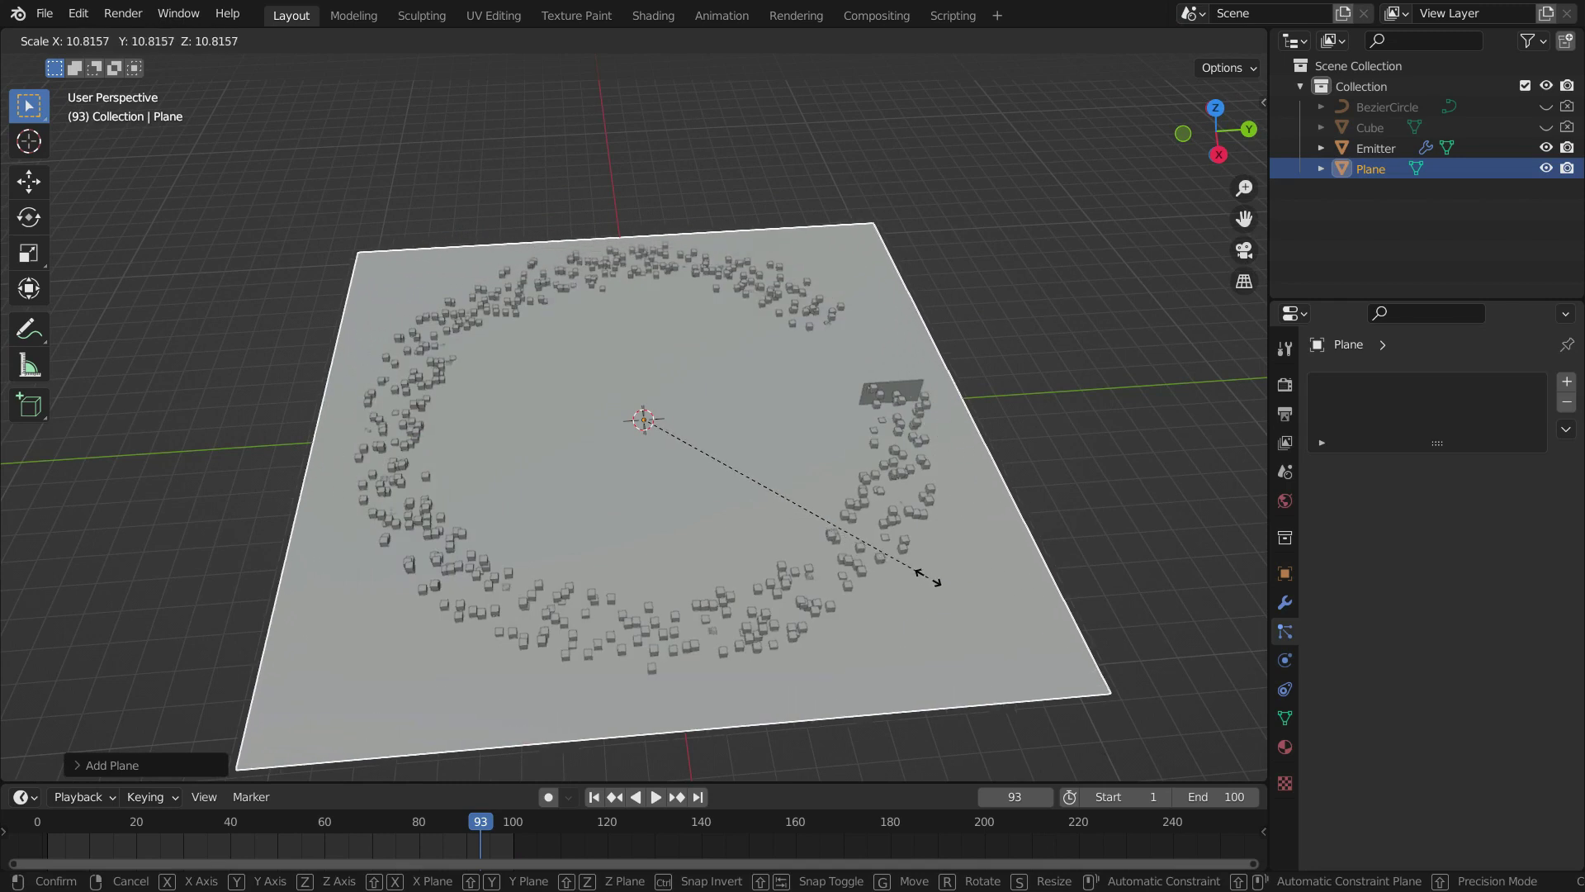
pyautogui.click(933, 578)
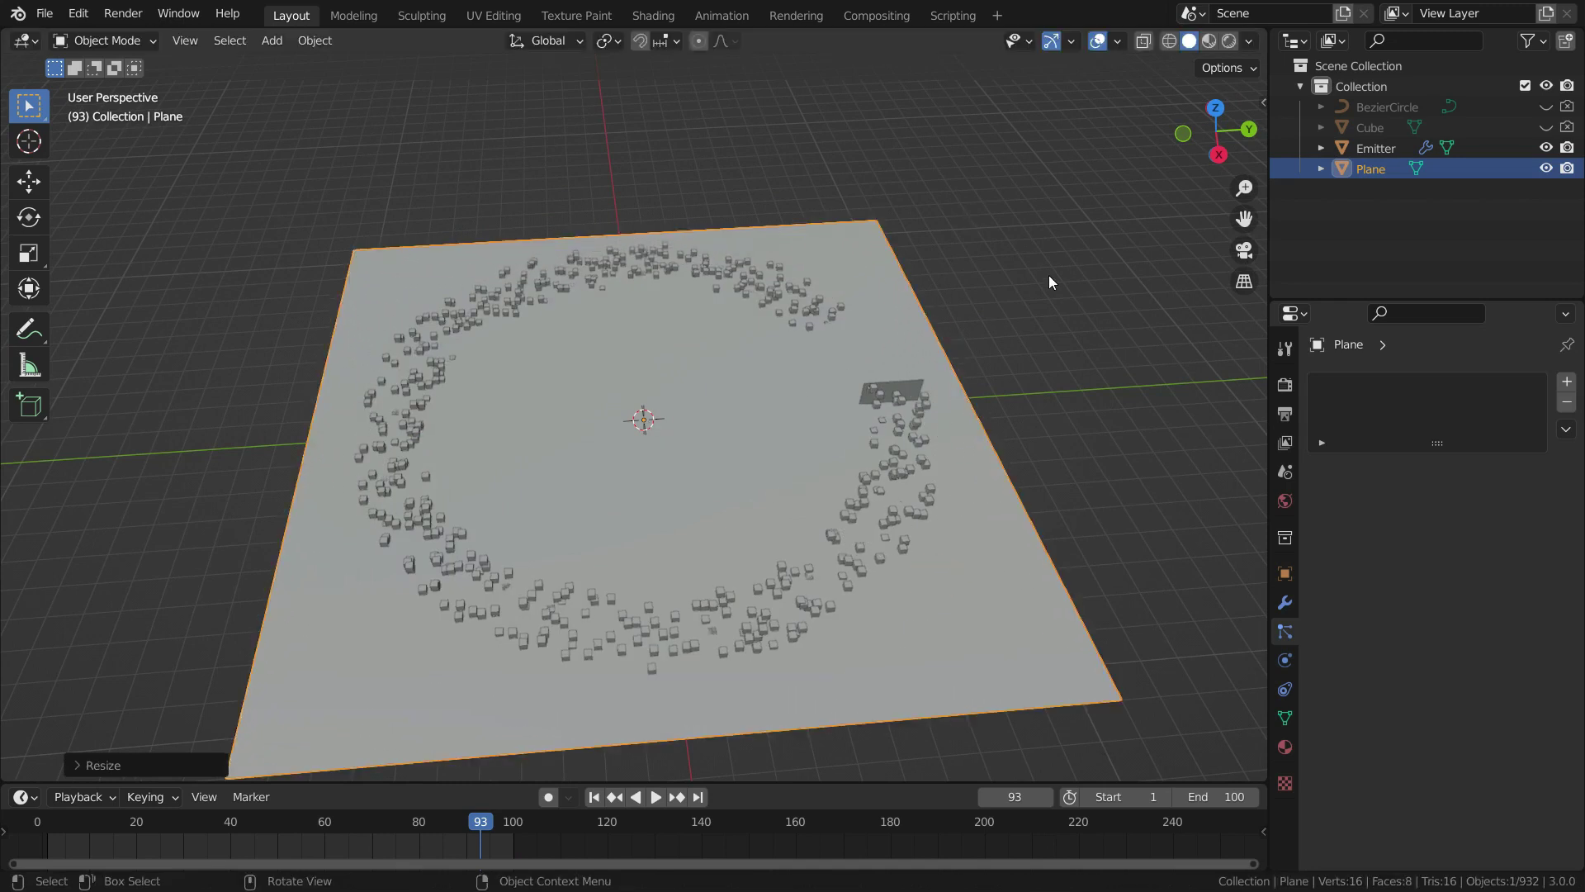
# Step: Lower the plane 1.457 m along Z in front view, then switch to top view
pyautogui.press('KP_1')
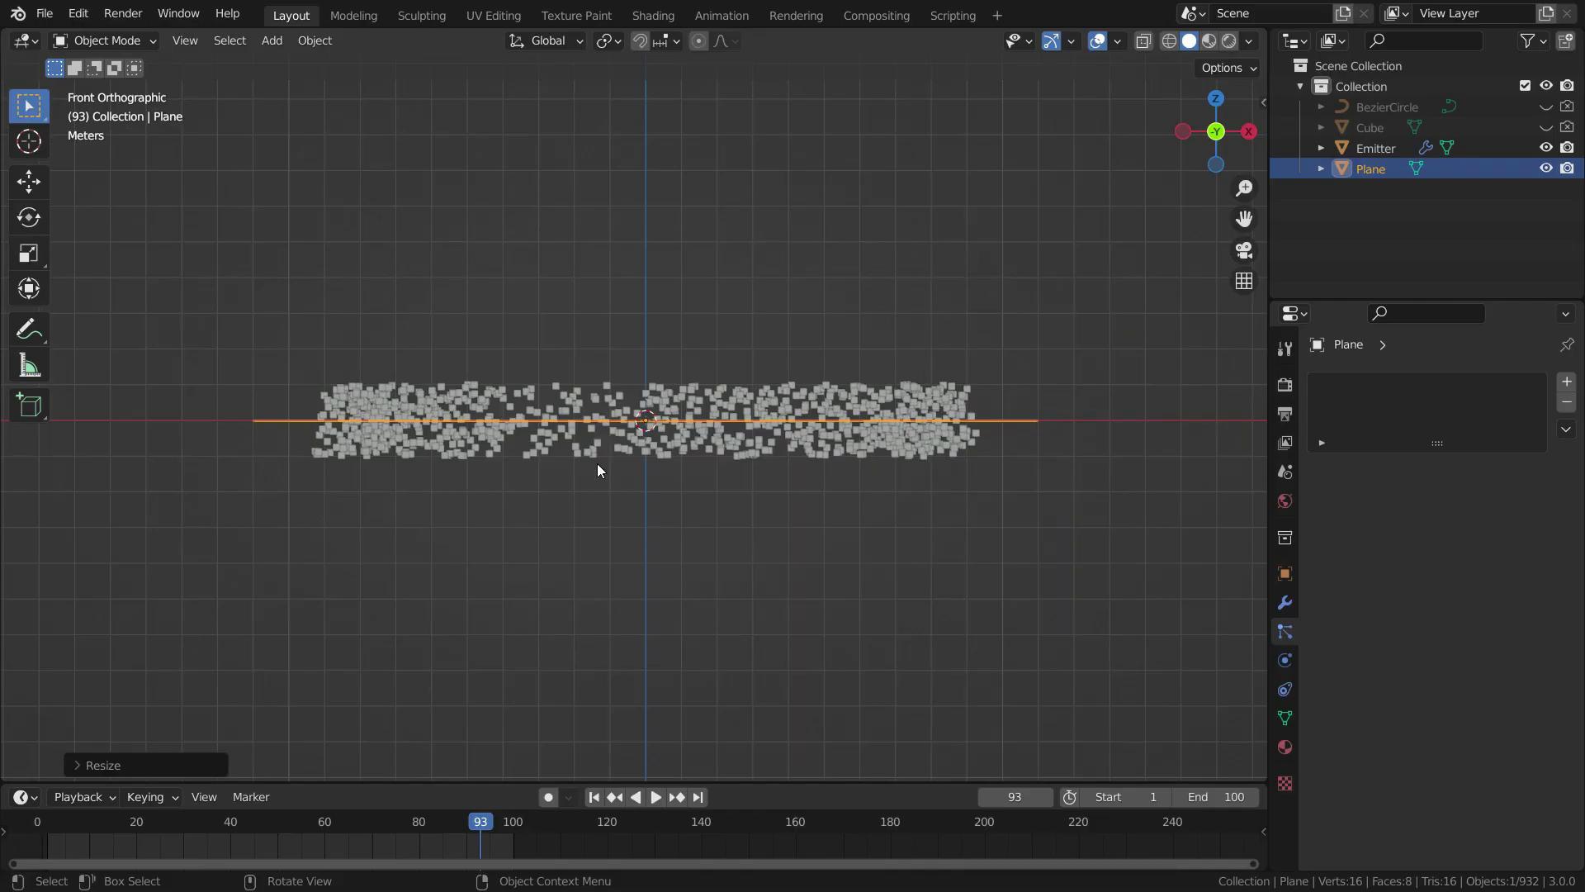
pyautogui.press('g')
pyautogui.press('z')
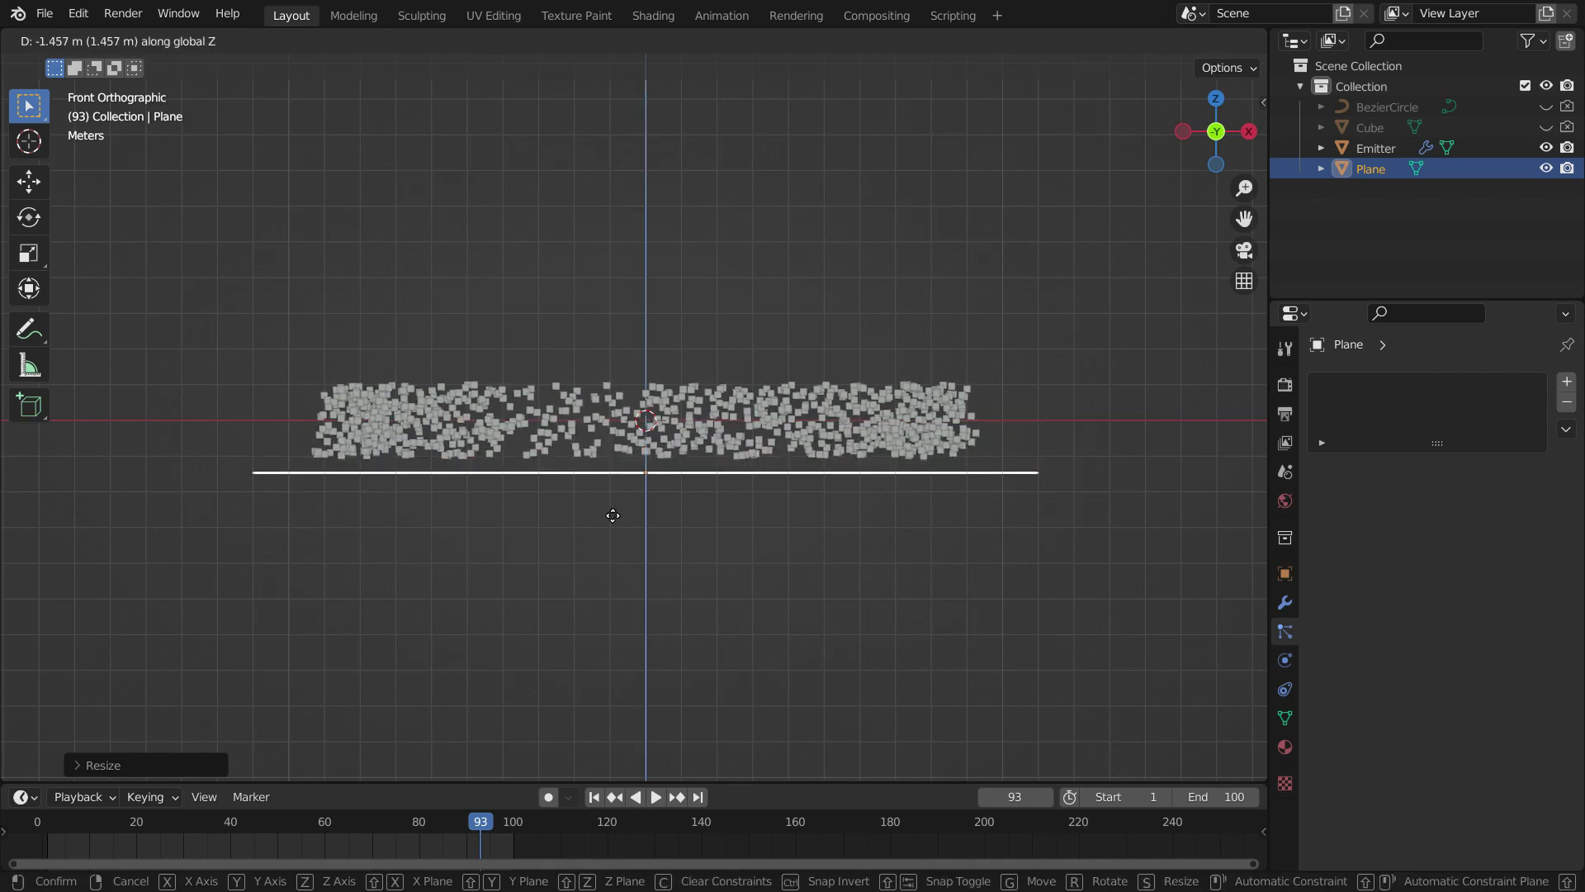
pyautogui.click(612, 515)
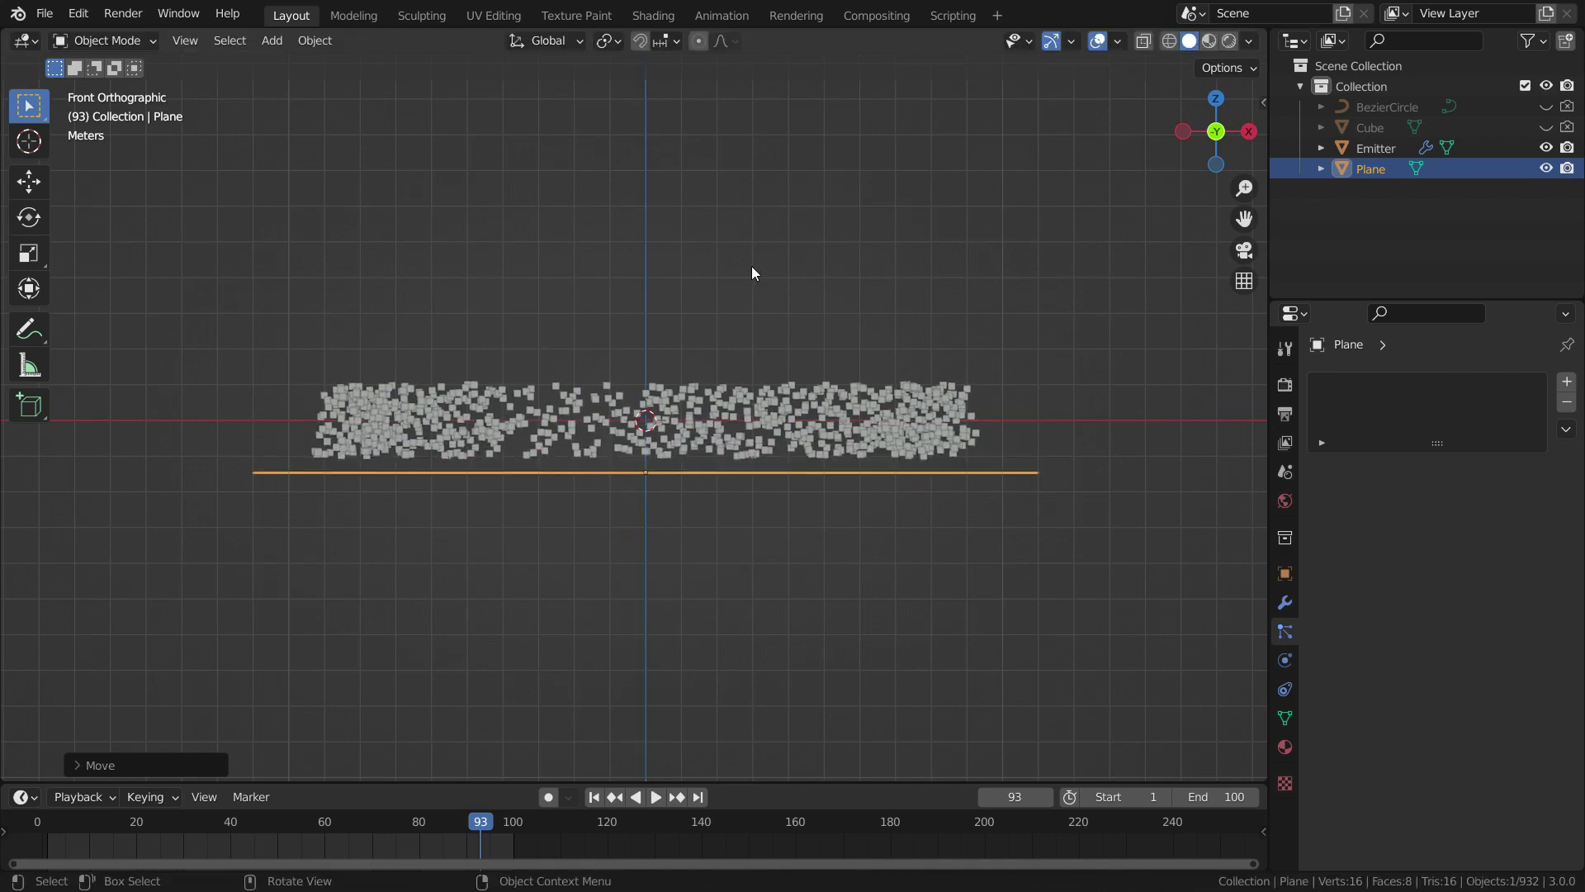
pyautogui.press('KP_7')
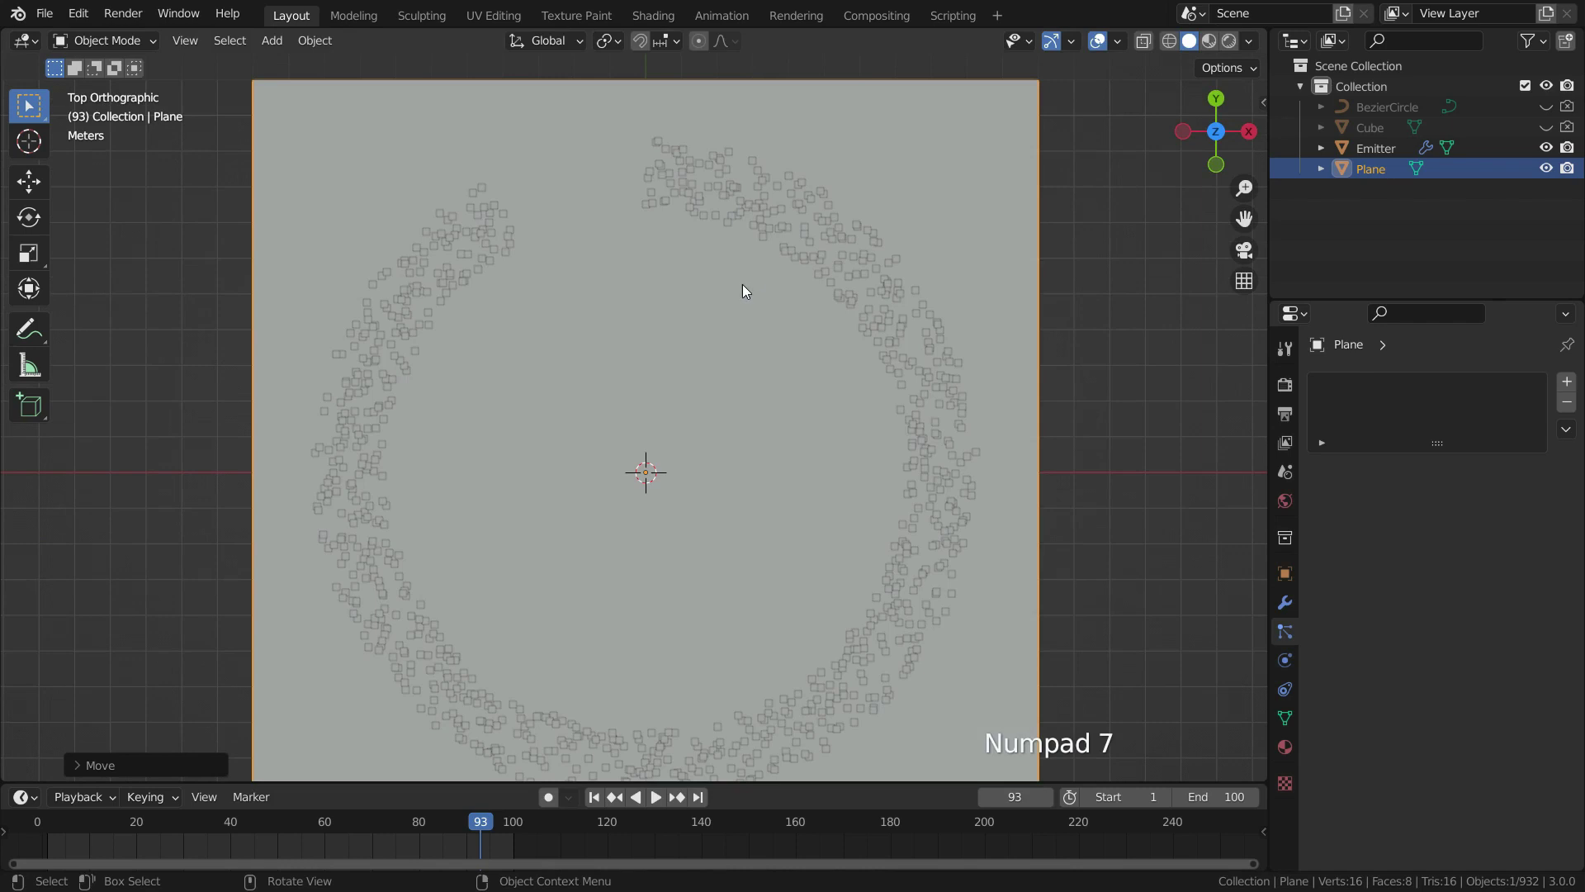
pyautogui.scroll(-2, 741, 284)
pyautogui.scroll(1, 721, 317)
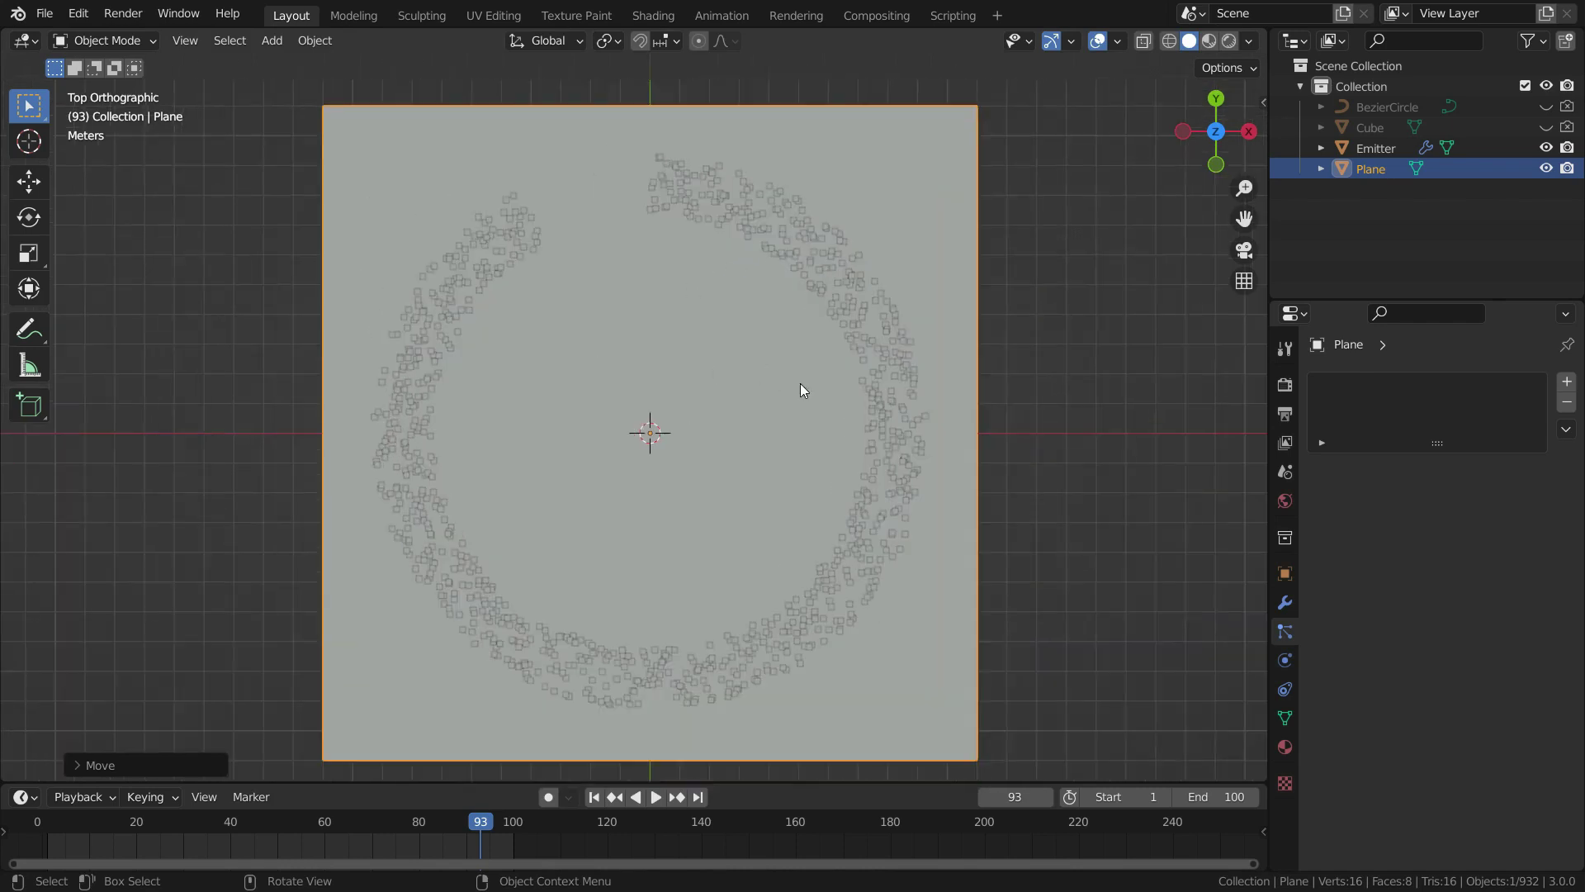
# Step: In Rendered shading, give the plane a new material with Metallic and Roughness at 1
pyautogui.click(1228, 43)
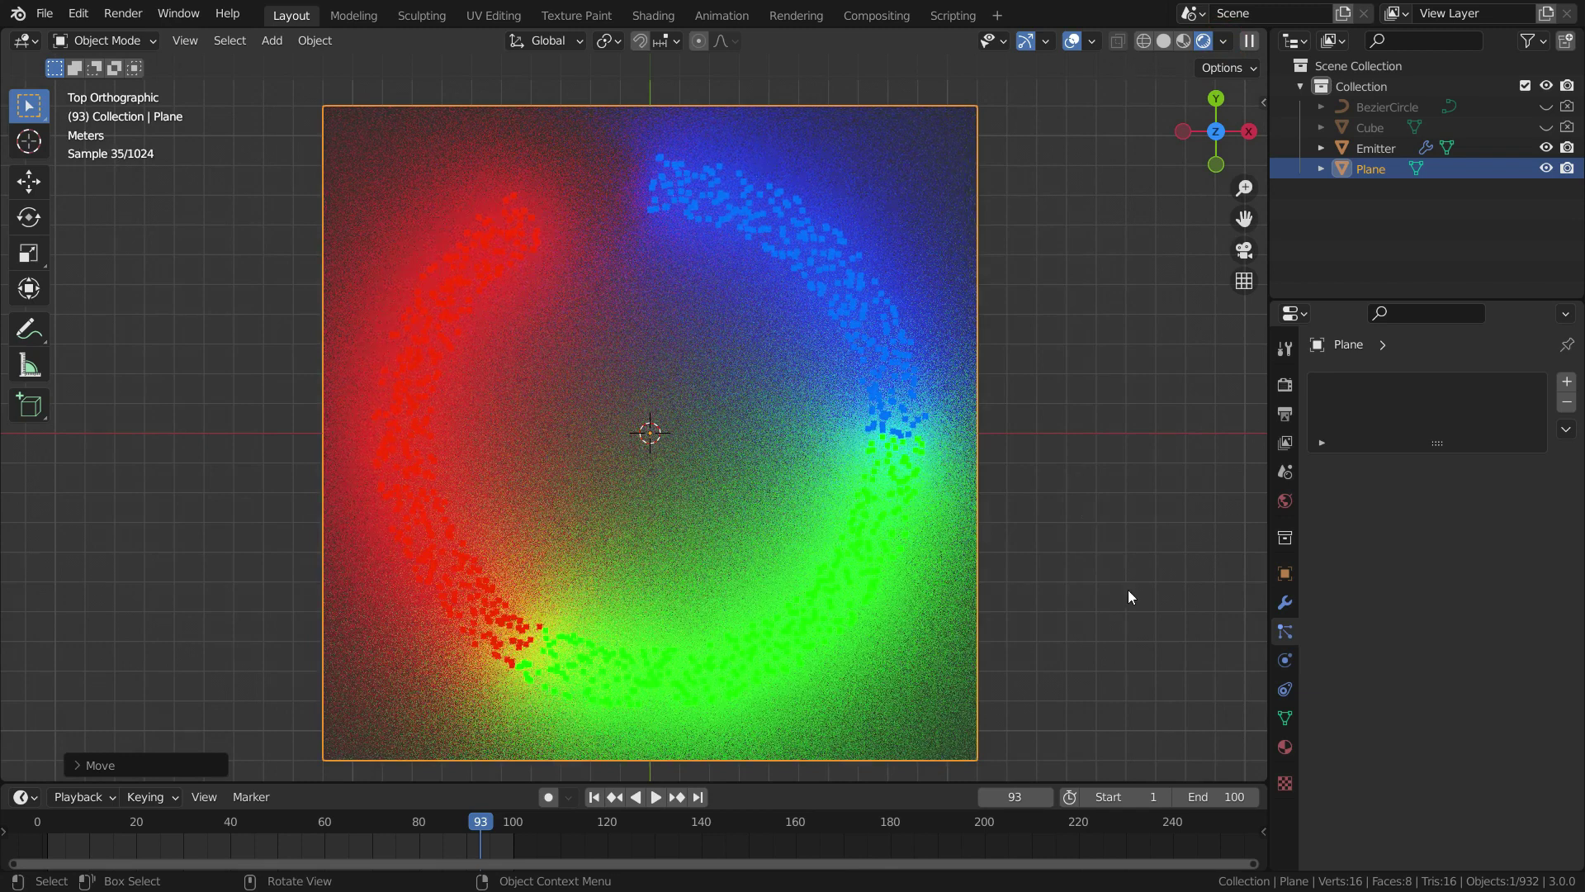
pyautogui.click(1285, 747)
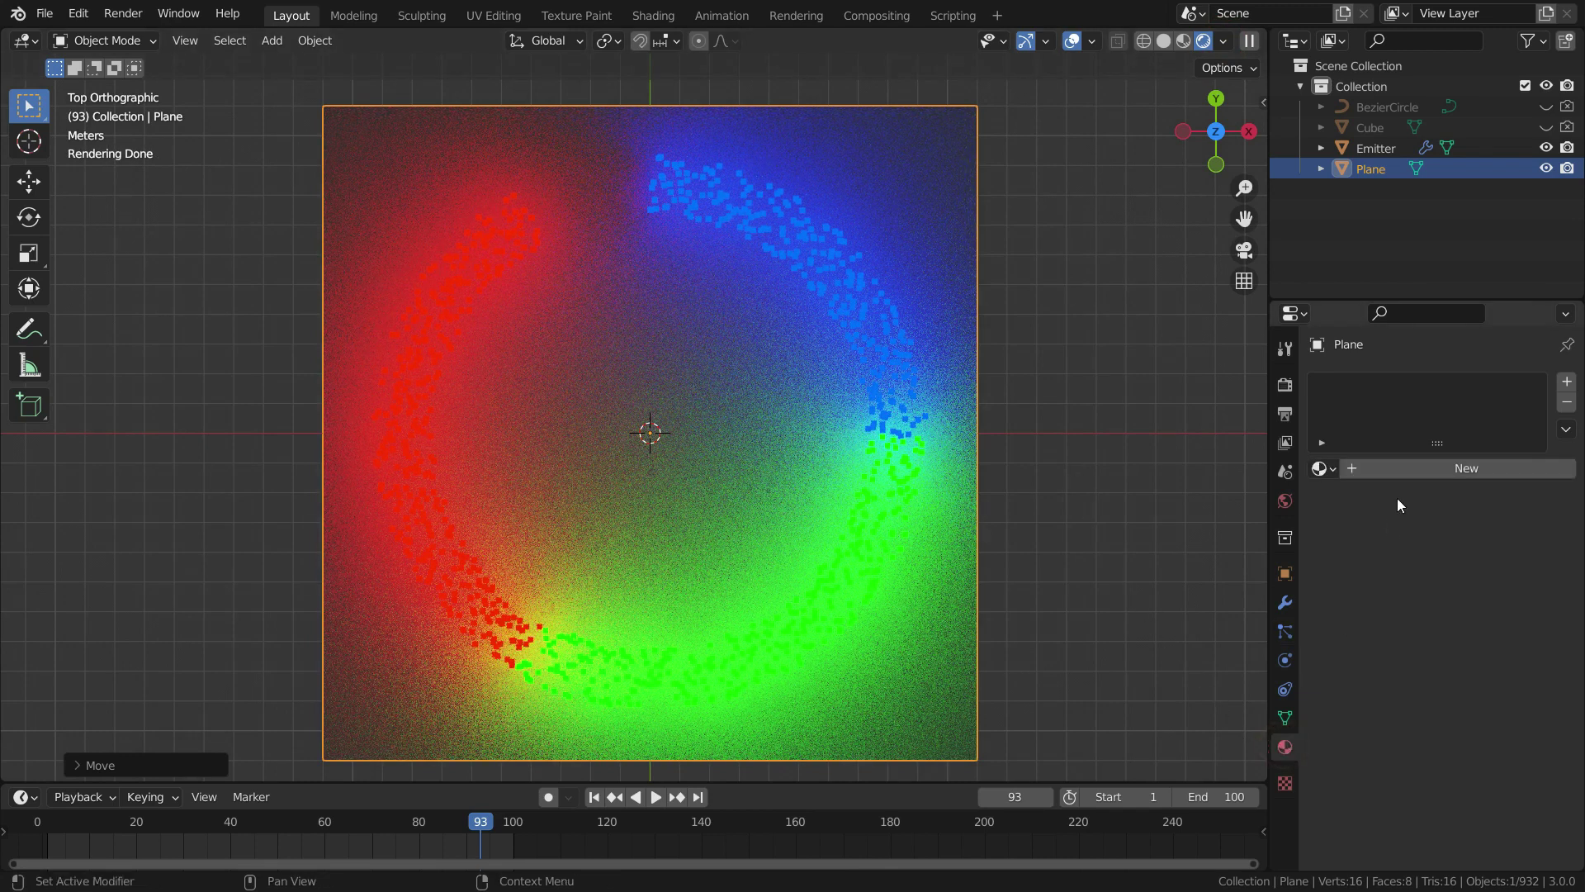
pyautogui.click(1407, 475)
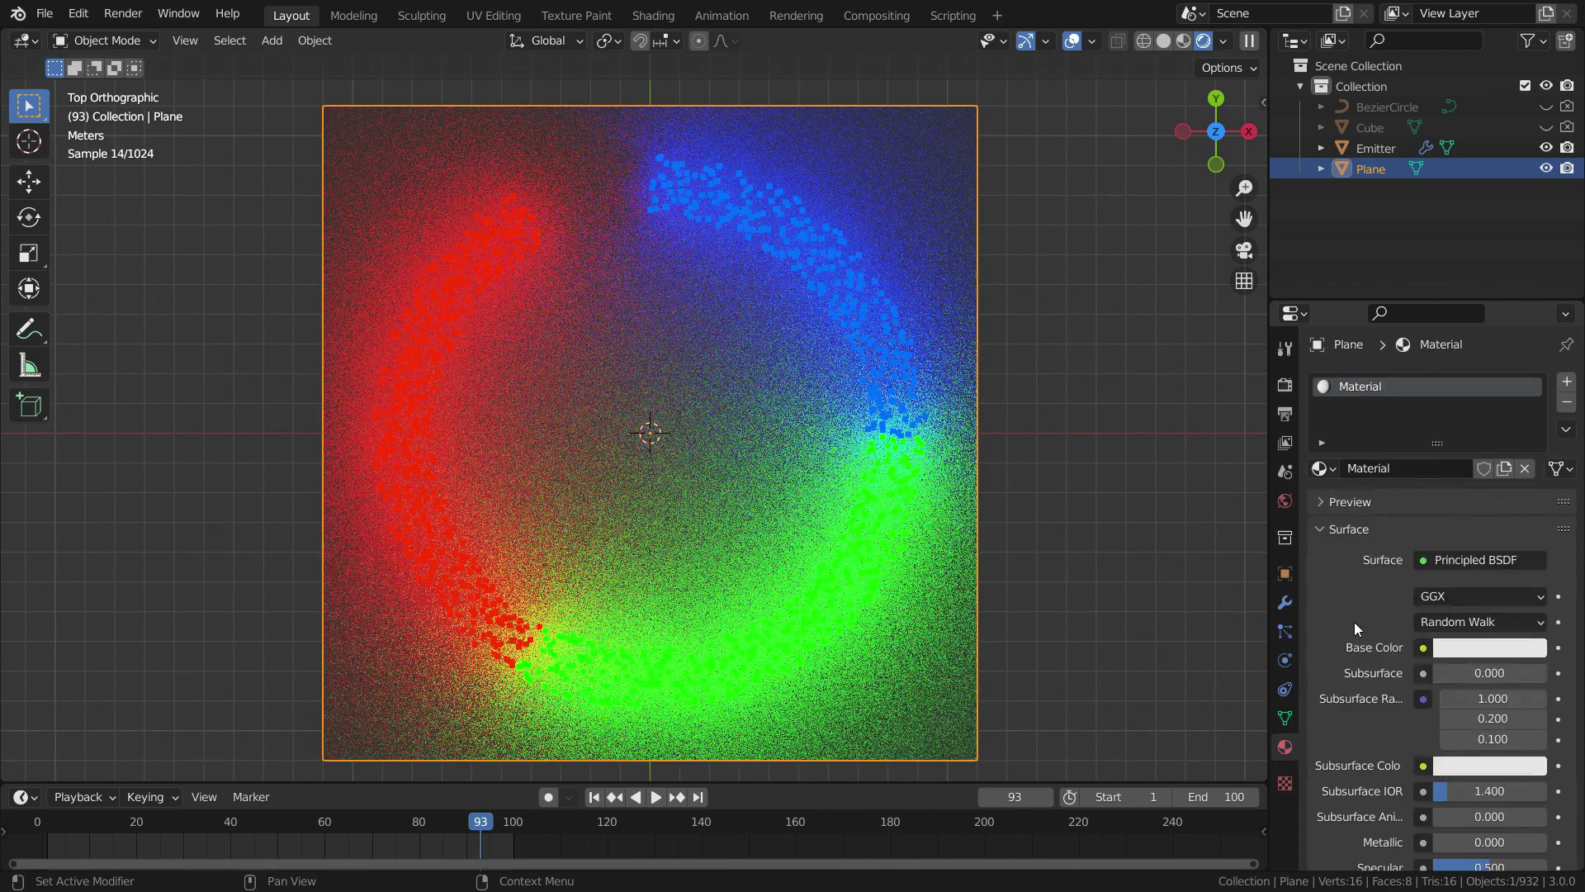
pyautogui.scroll(-6, 1371, 656)
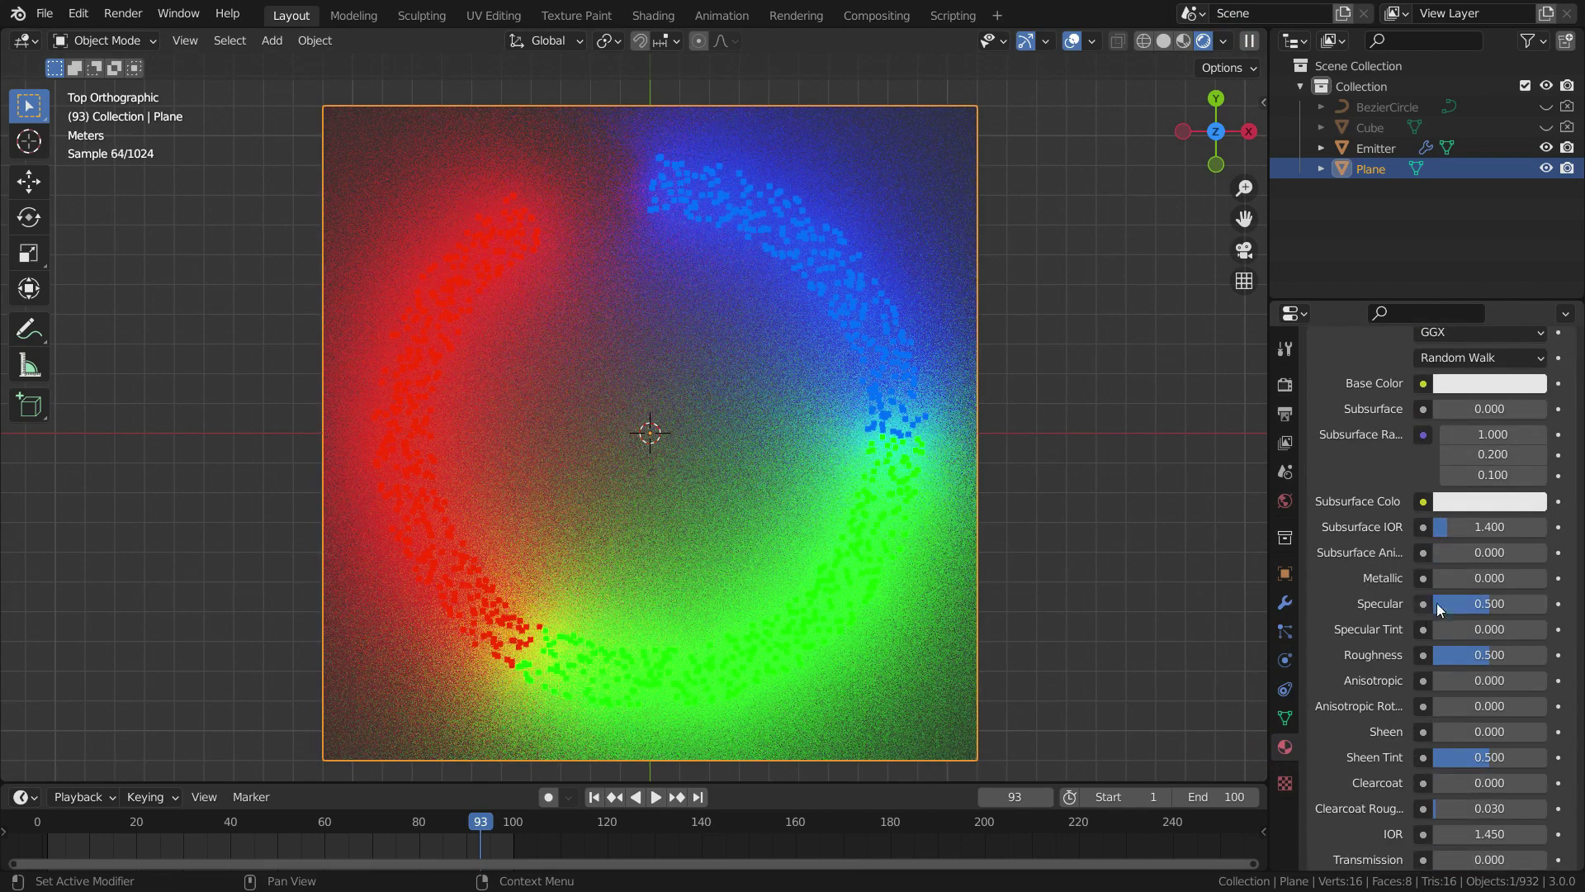
pyautogui.moveTo(1448, 582); pyautogui.dragTo(1536, 581)
pyautogui.moveTo(1453, 655); pyautogui.dragTo(1535, 655)
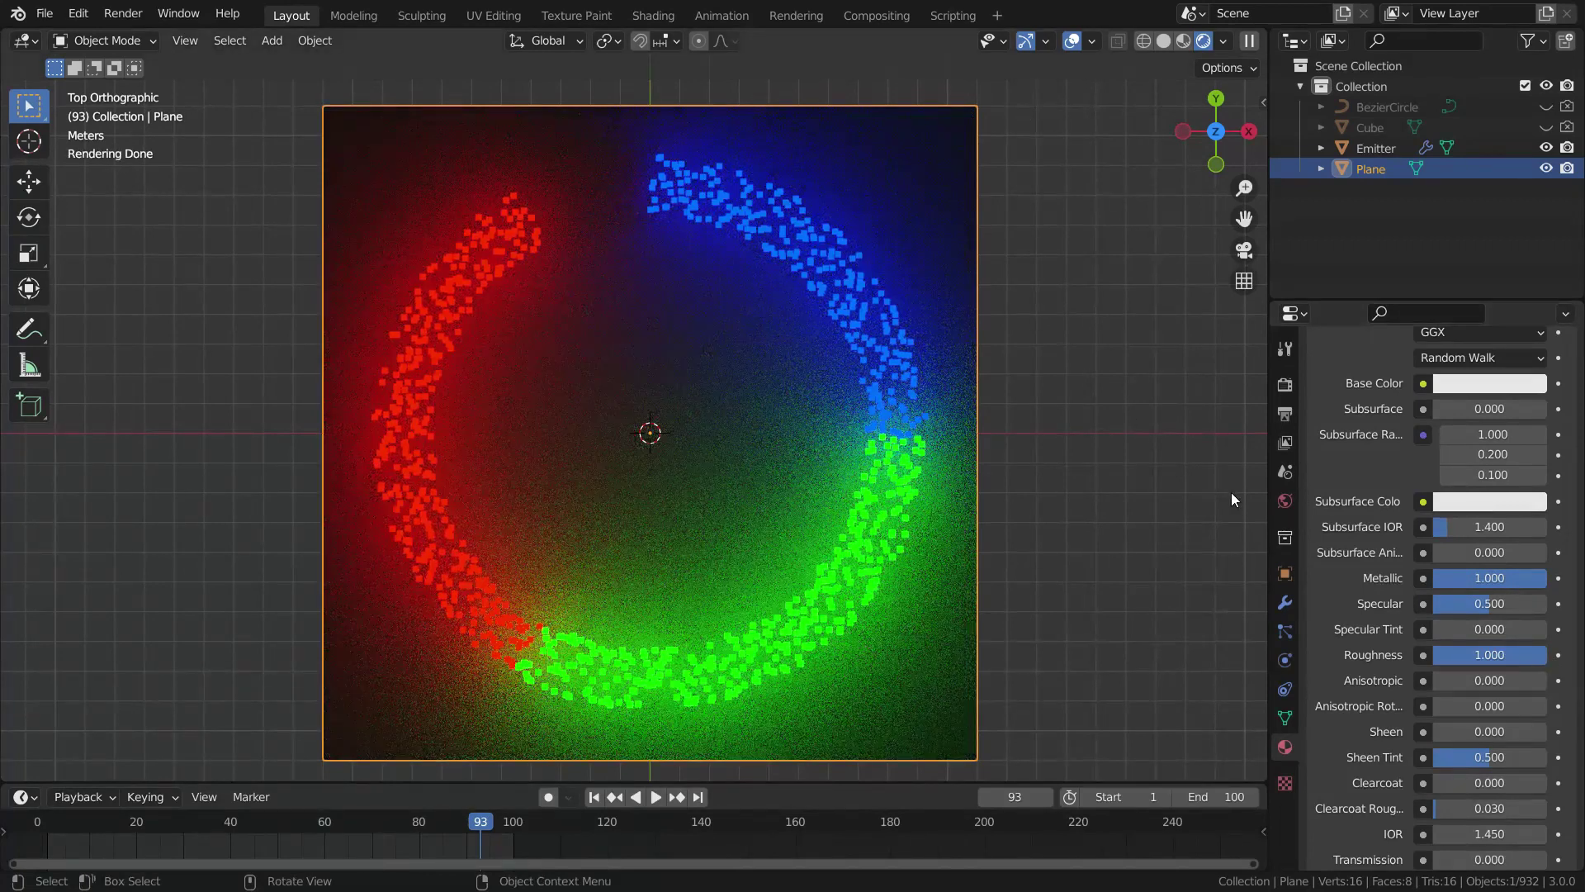
# Step: Set the World background colour to pure black
pyautogui.click(1285, 500)
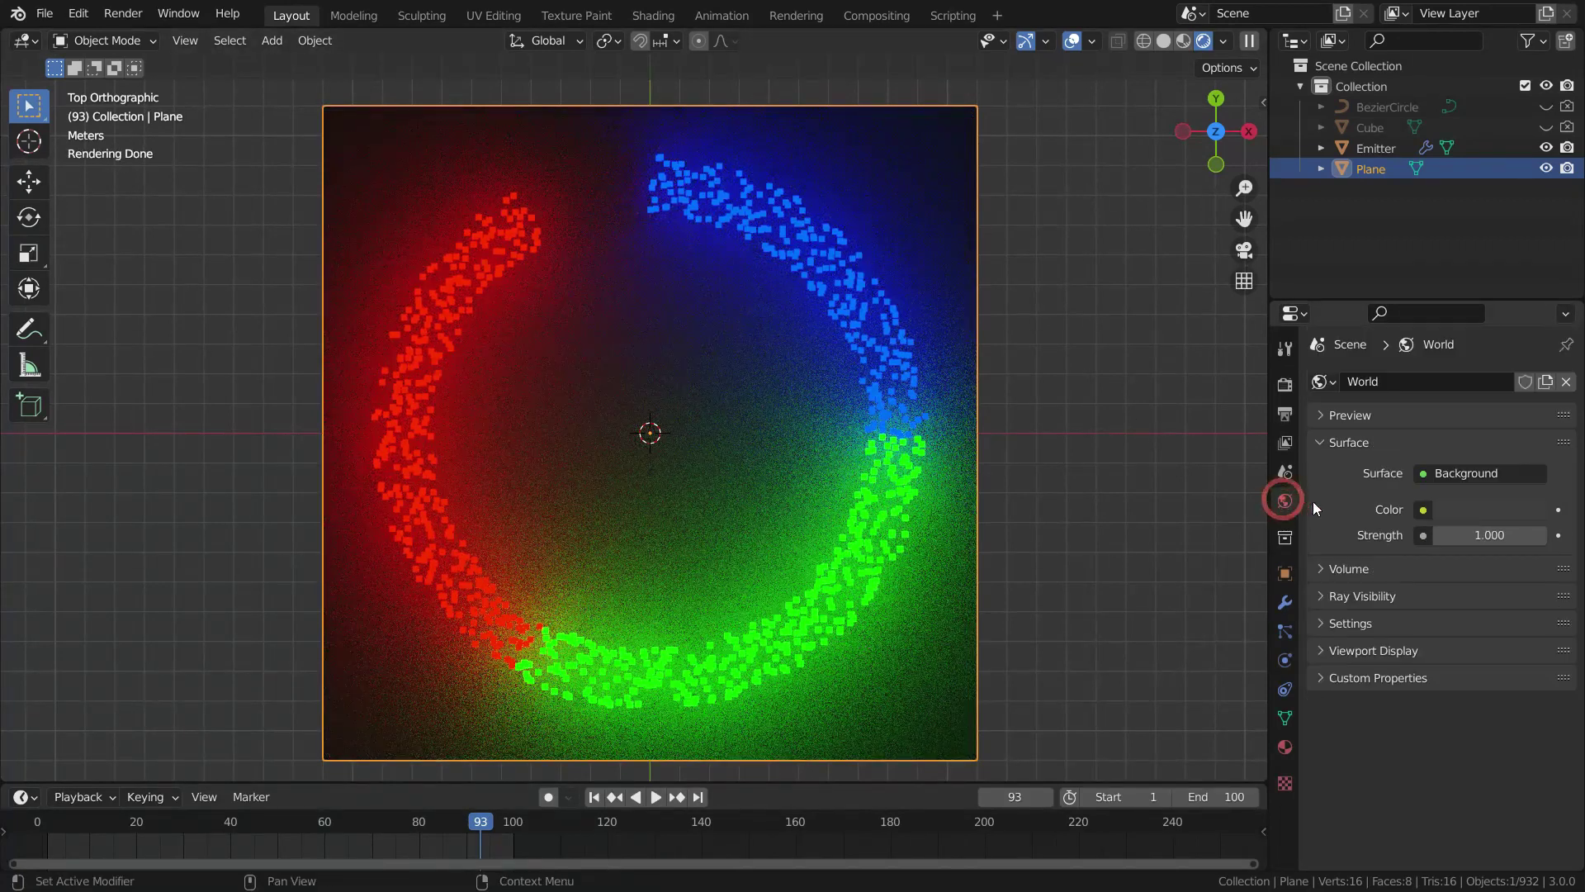
pyautogui.click(1469, 514)
pyautogui.moveTo(1533, 328); pyautogui.dragTo(1530, 365)
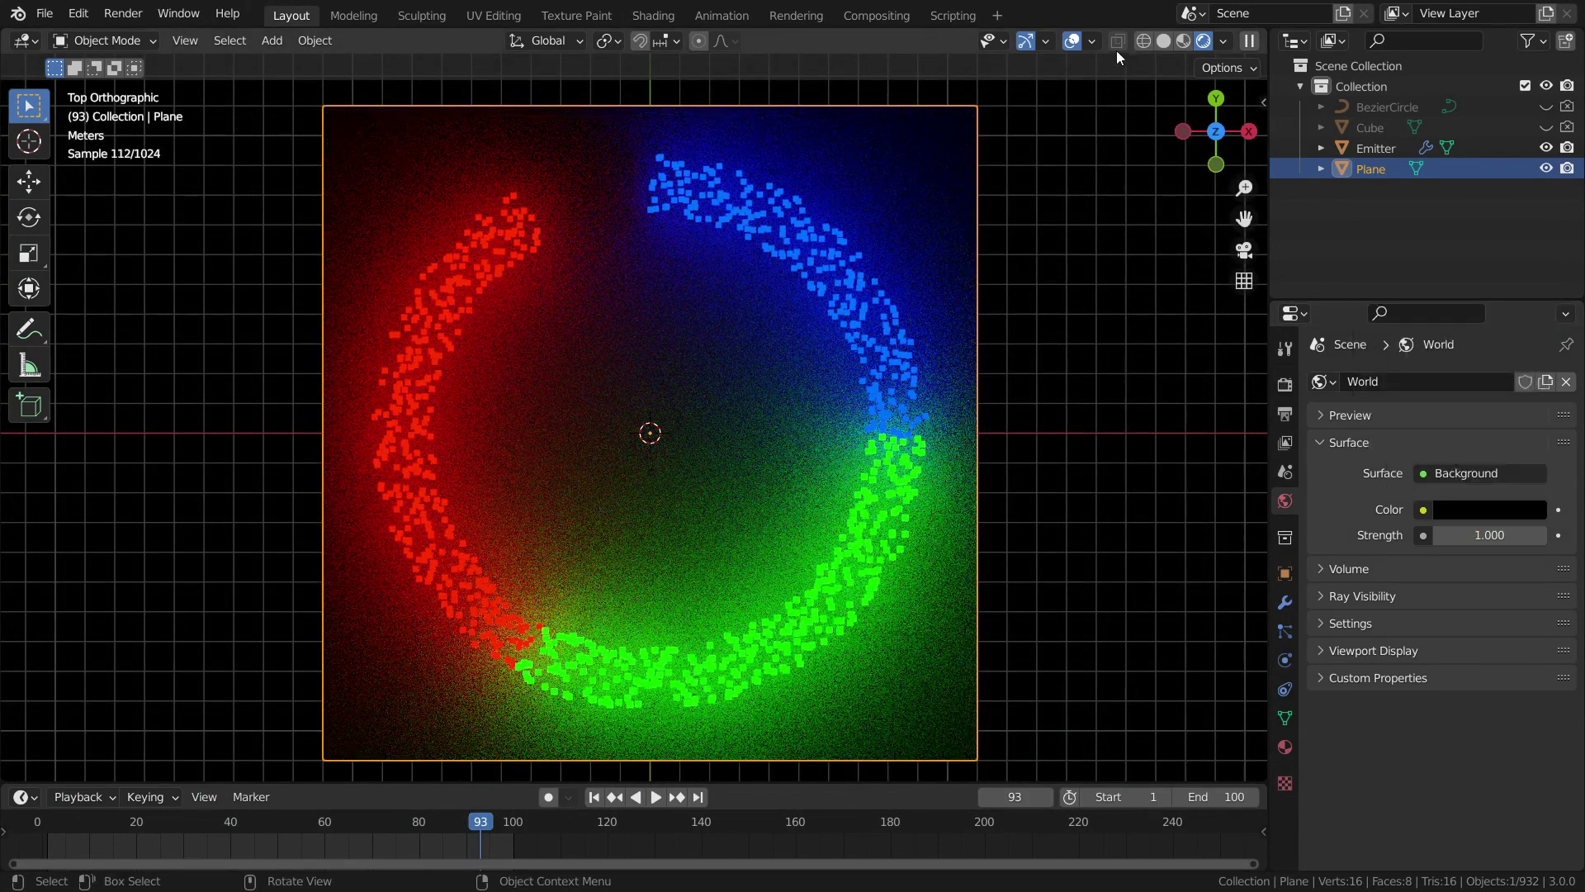
# Step: Return to Solid shading, add a camera and align it to the top-down view
pyautogui.click(1163, 40)
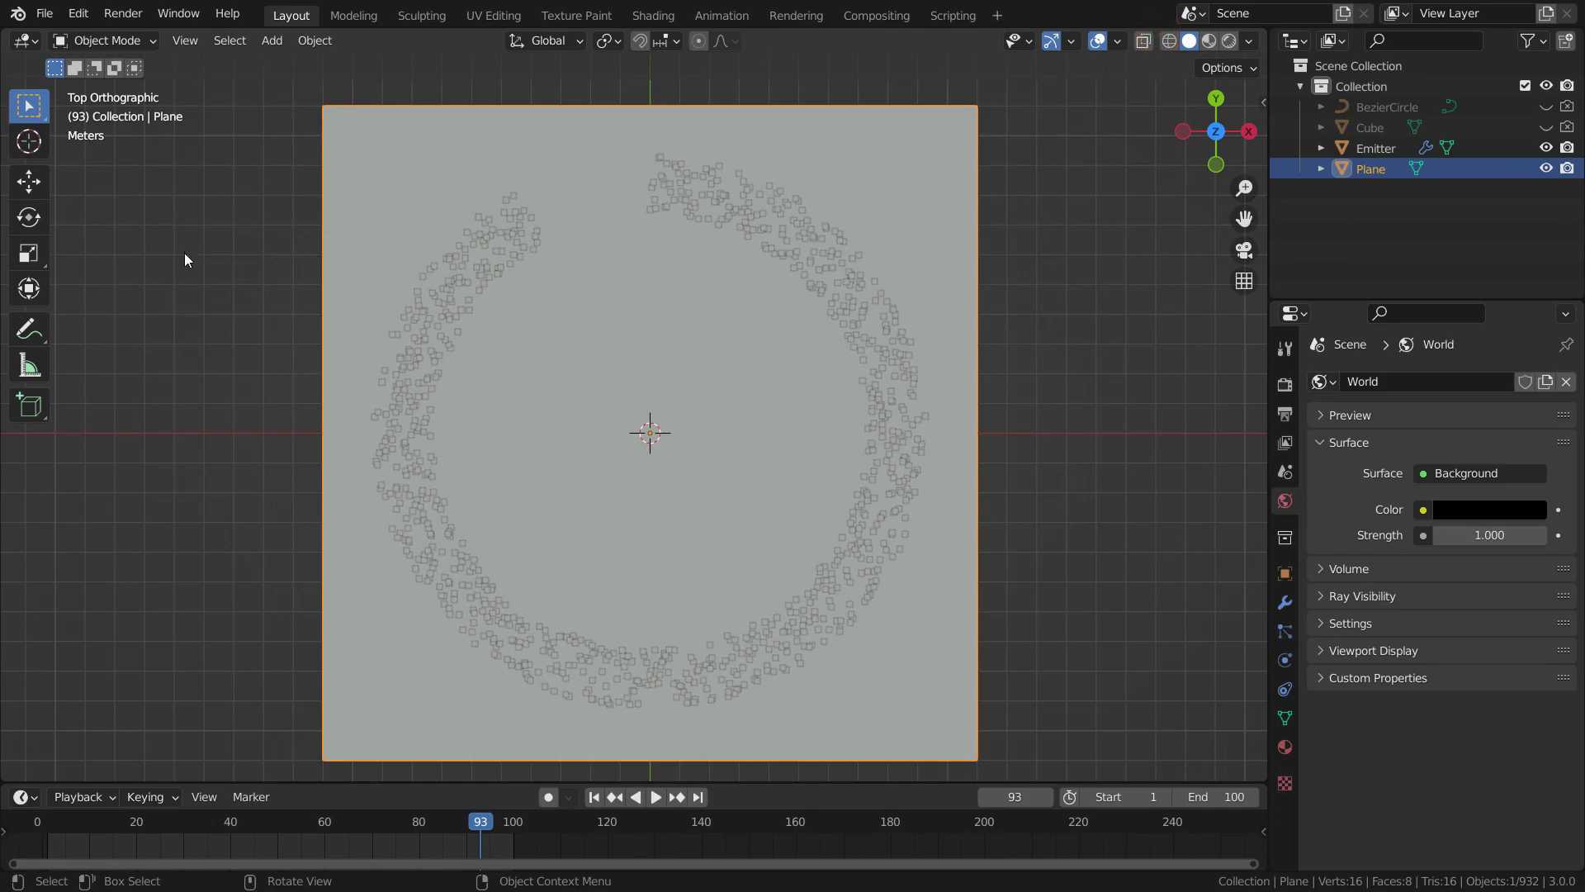
pyautogui.hotkey('shift', 'a')
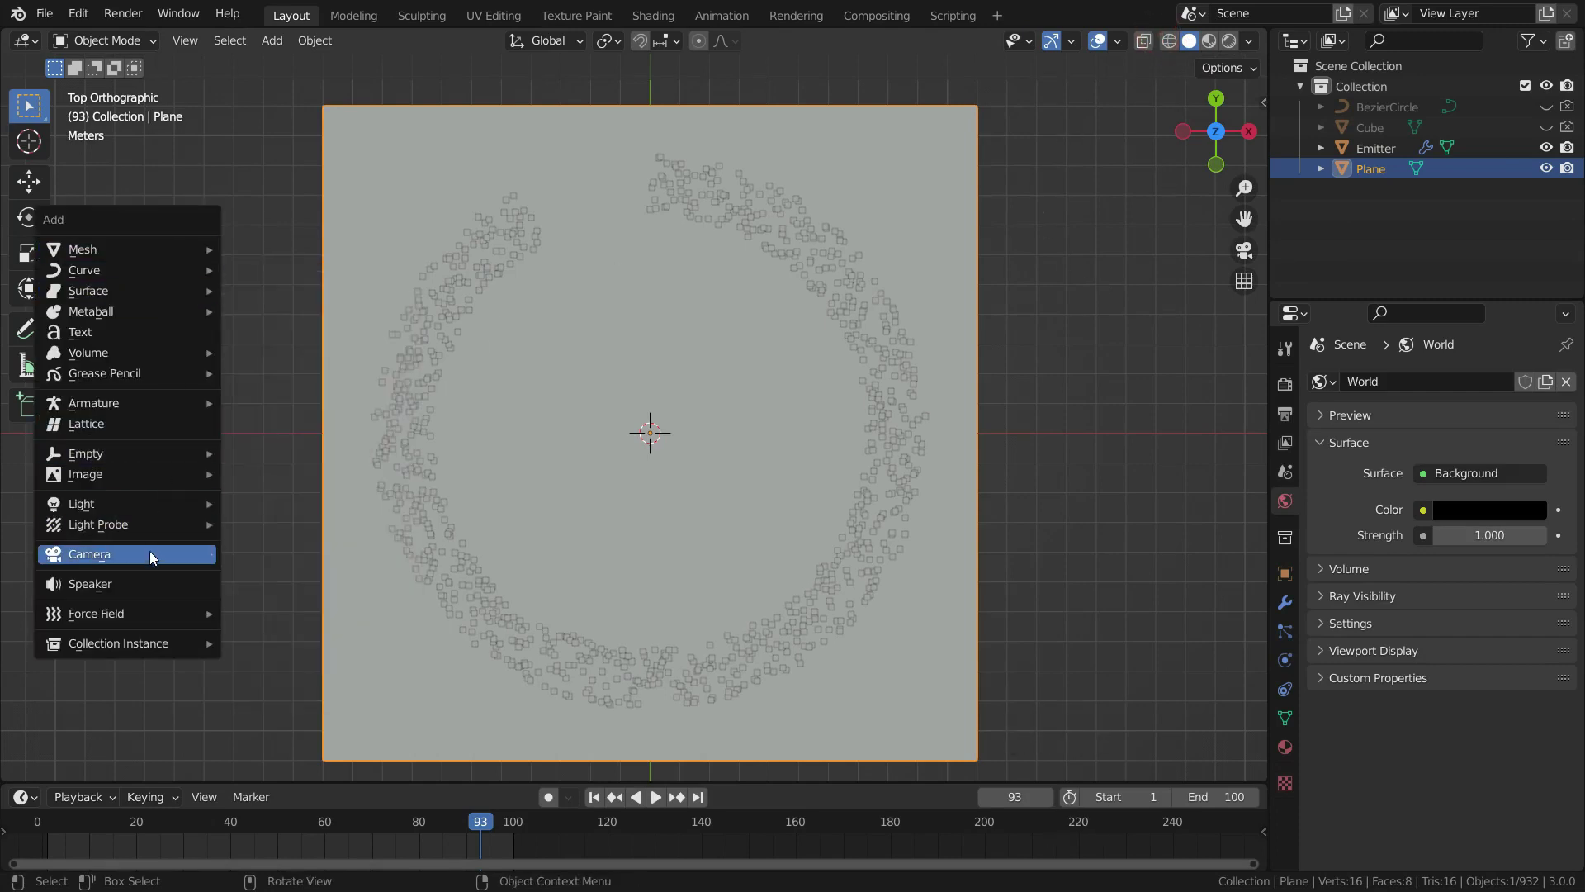
pyautogui.click(151, 555)
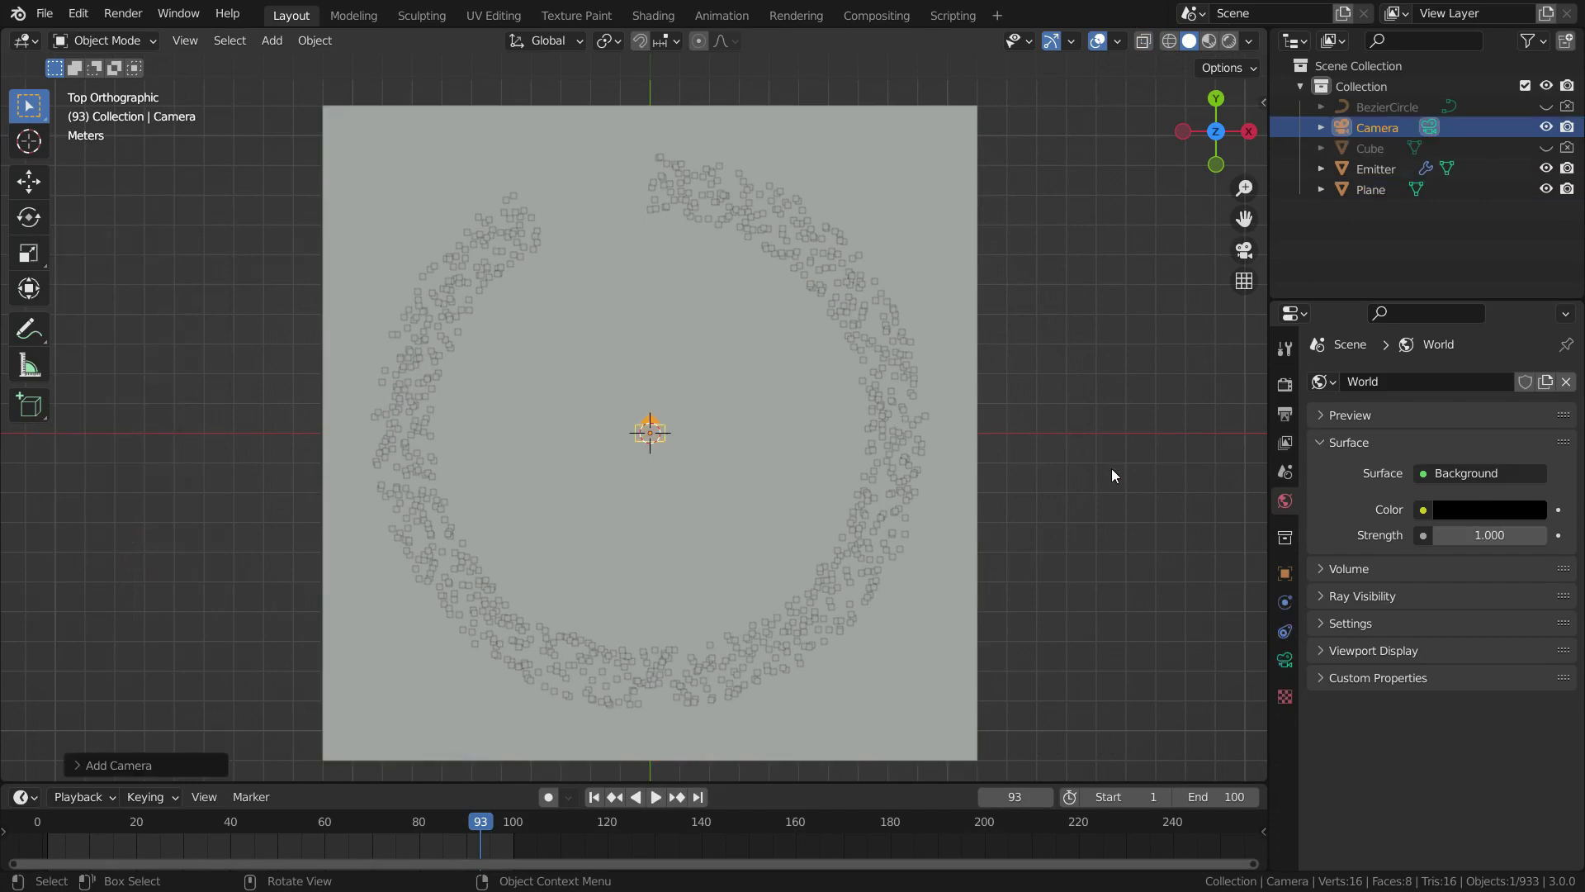
pyautogui.press('ctrl+alt+KP_0')
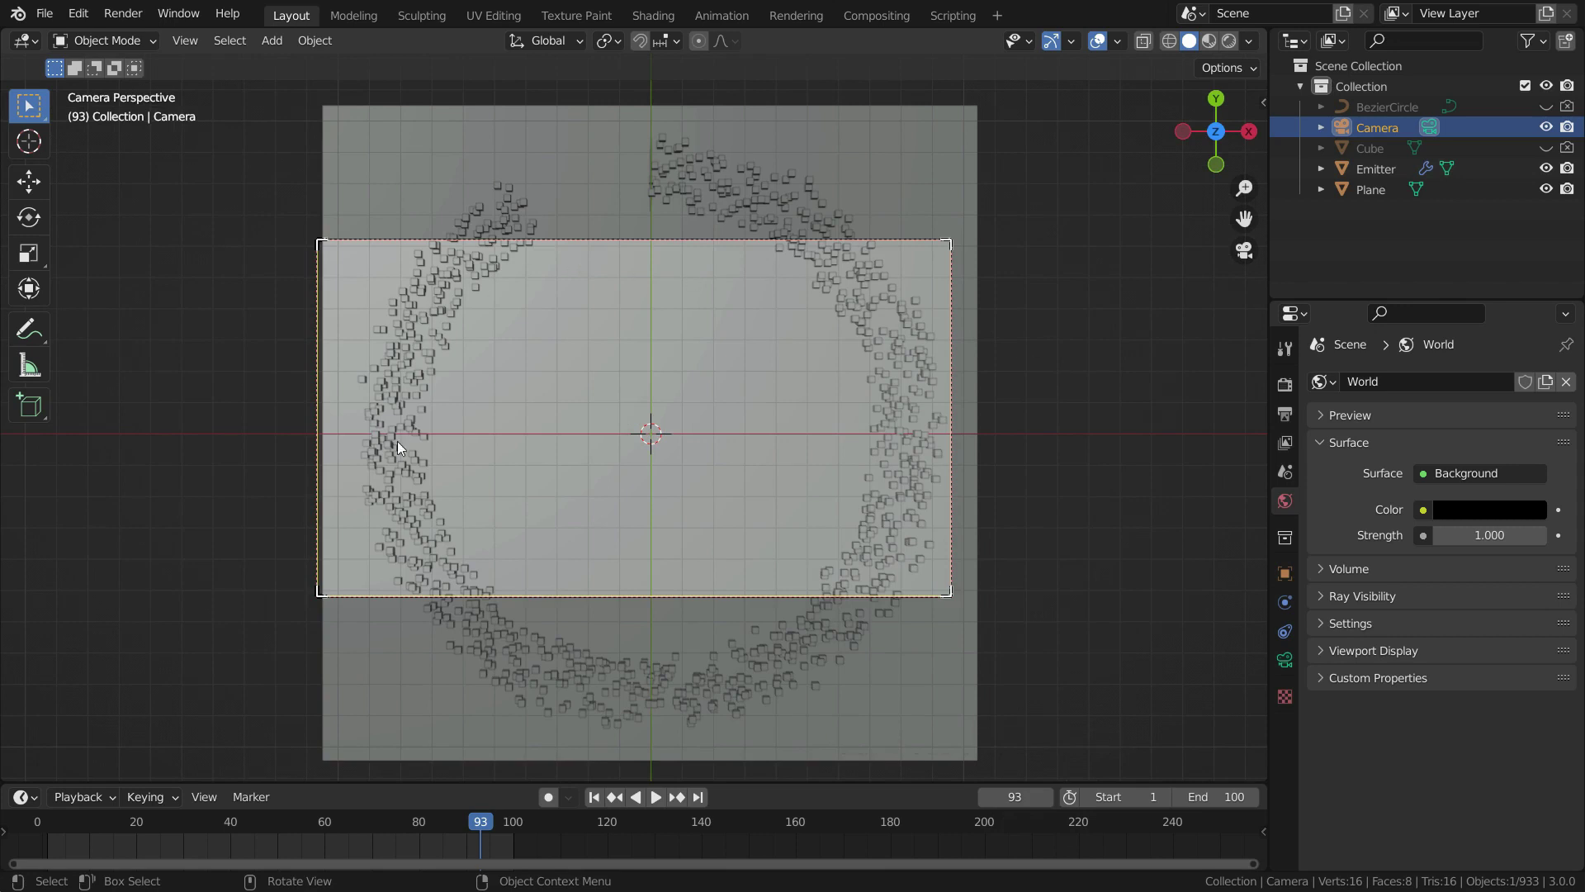
# Step: Set the render Resolution X to 1080 for a square 1080 × 1080 frame
pyautogui.click(1285, 384)
pyautogui.click(1285, 414)
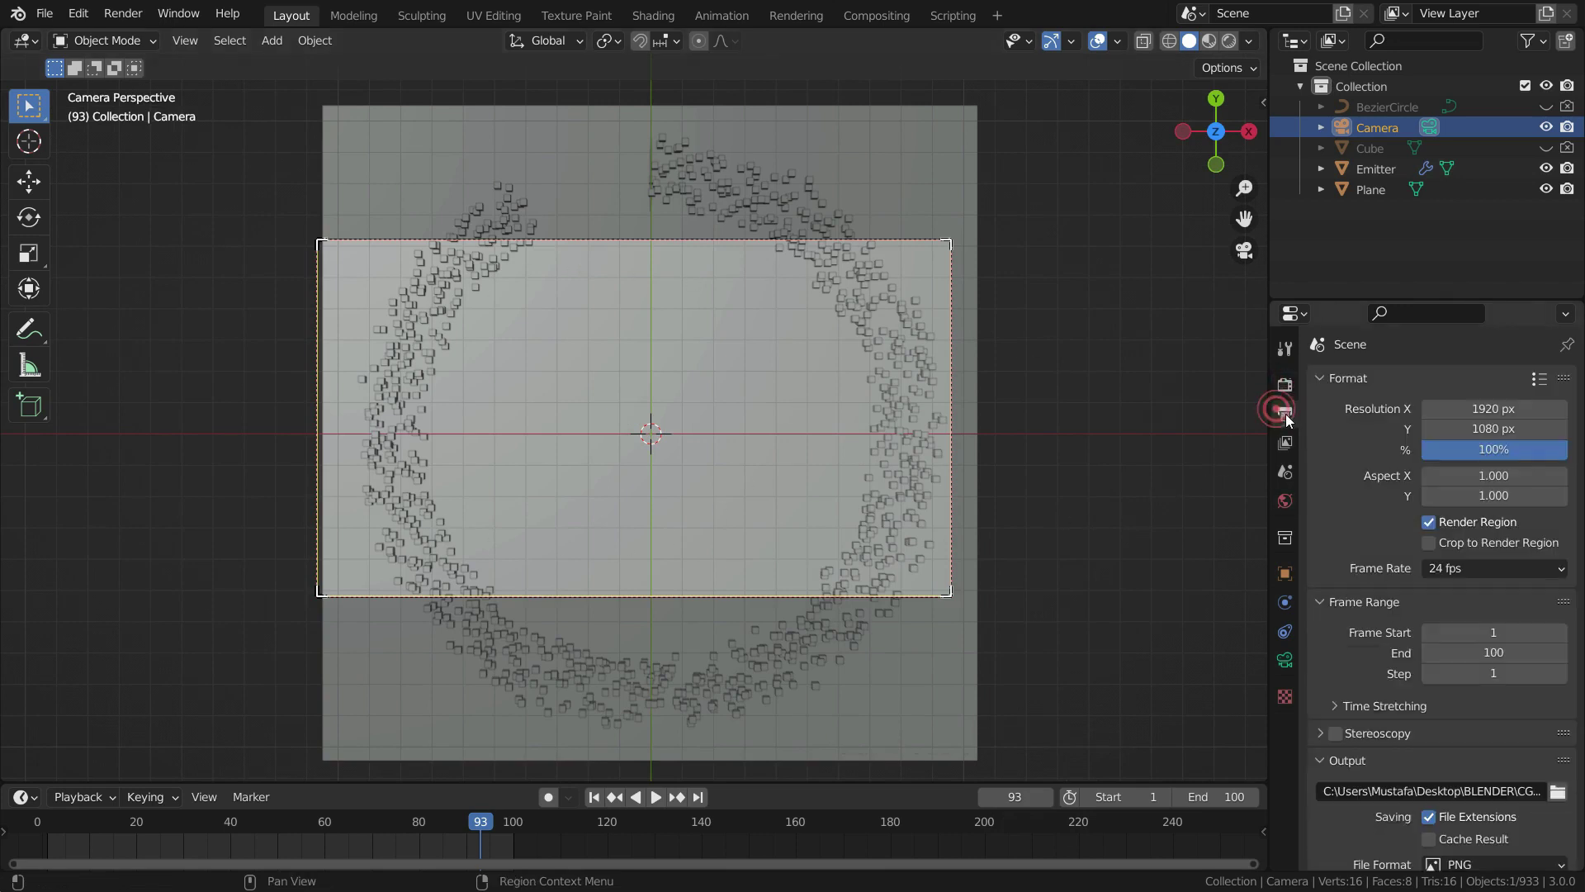
pyautogui.click(1500, 408)
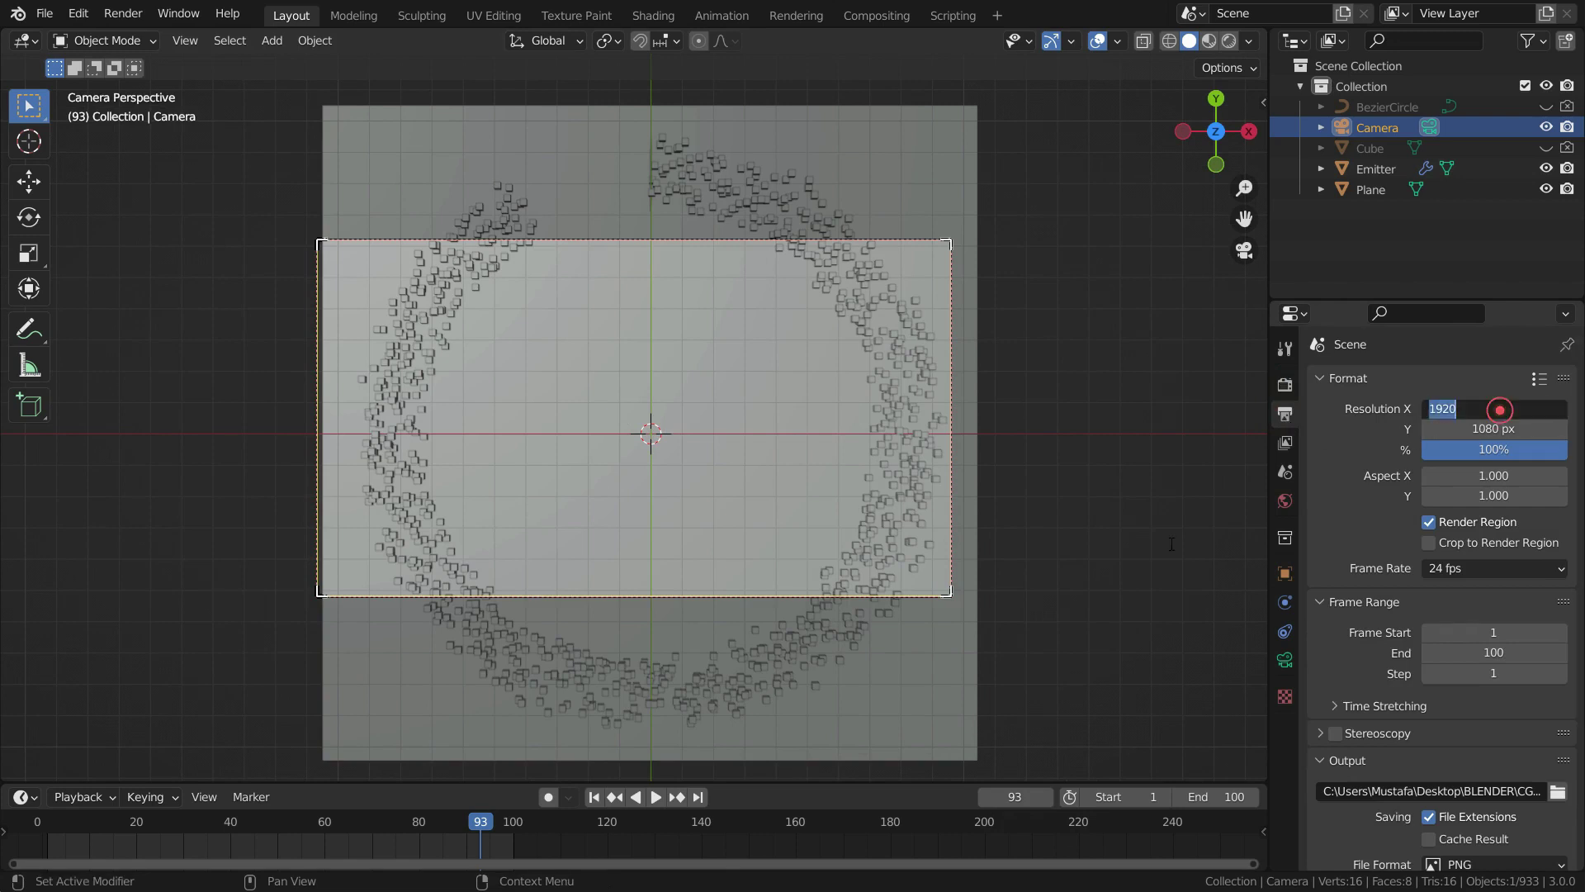
pyautogui.write('1080')
pyautogui.press('Return')
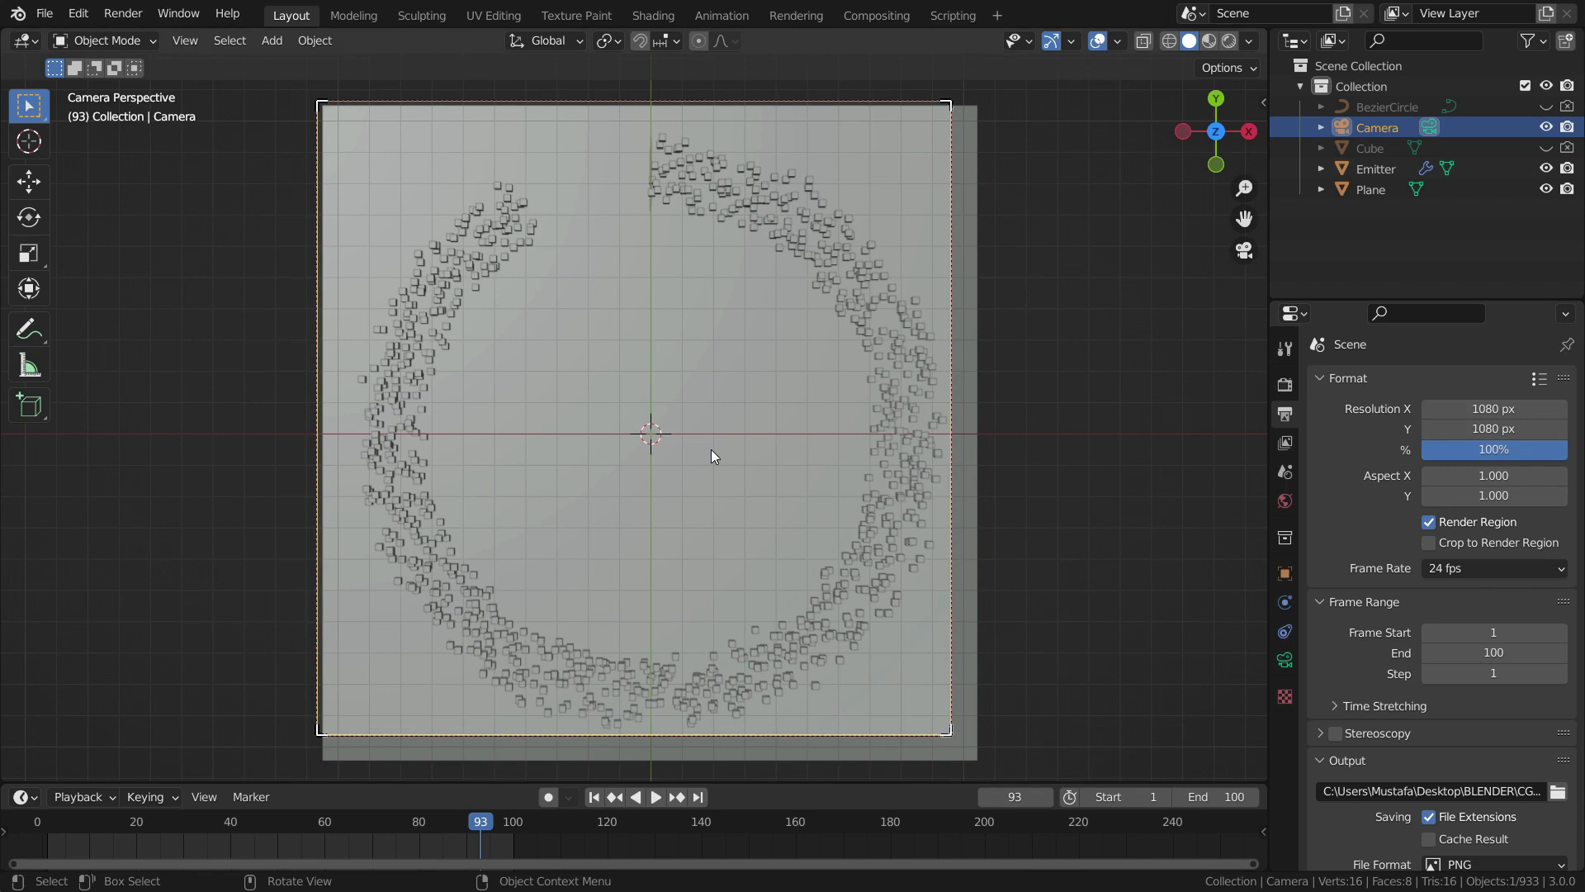
# Step: Shift the camera, then dolly it along its local Z so the ring fits the frame
pyautogui.press('g')
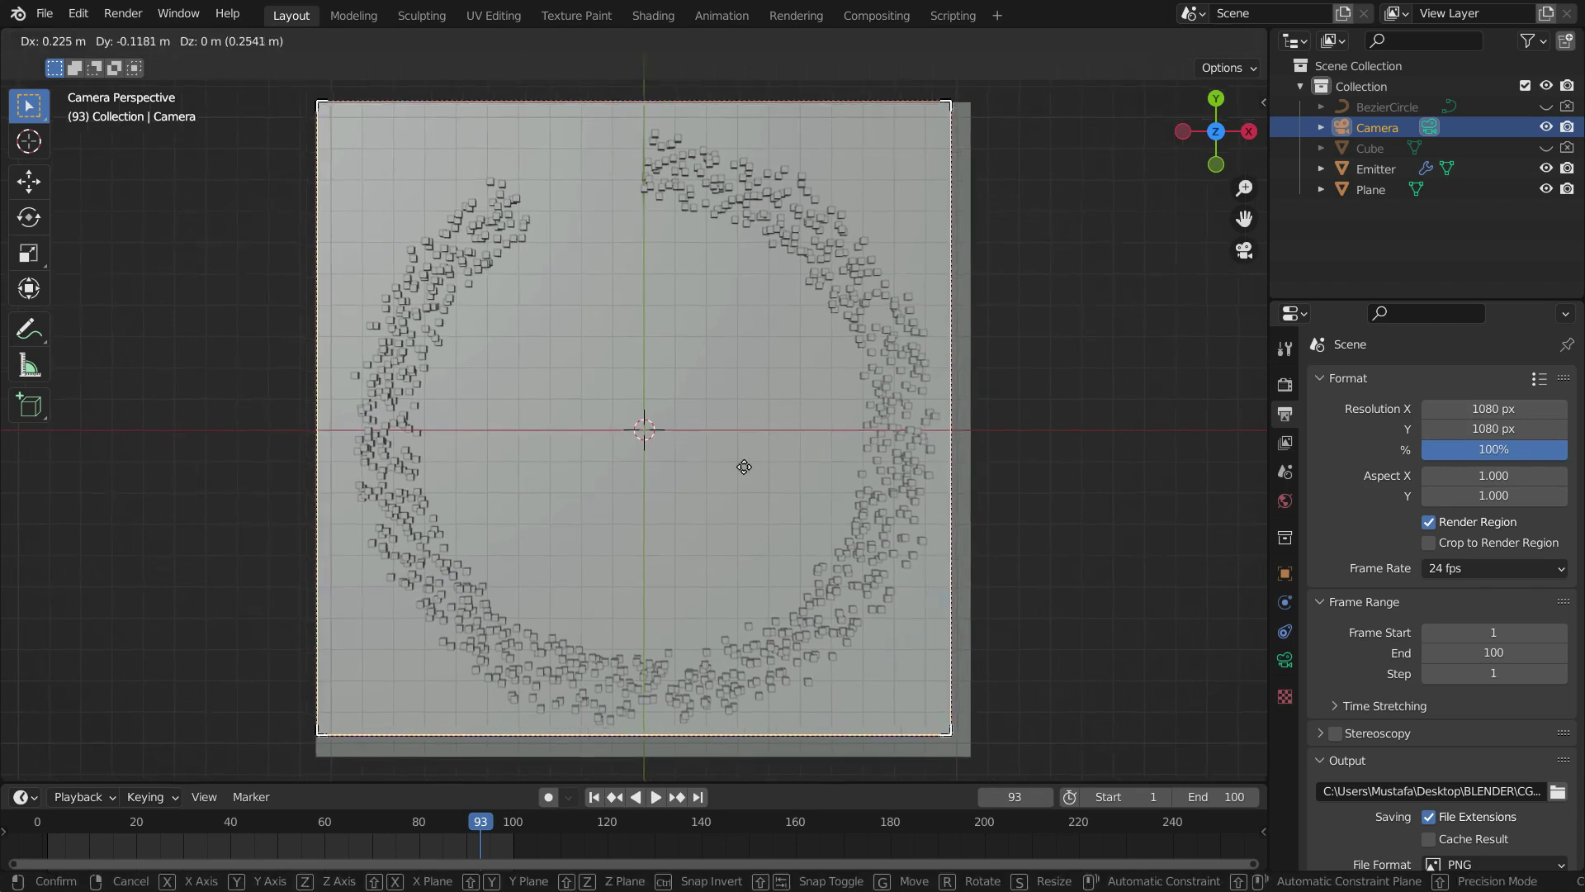
pyautogui.click(764, 472)
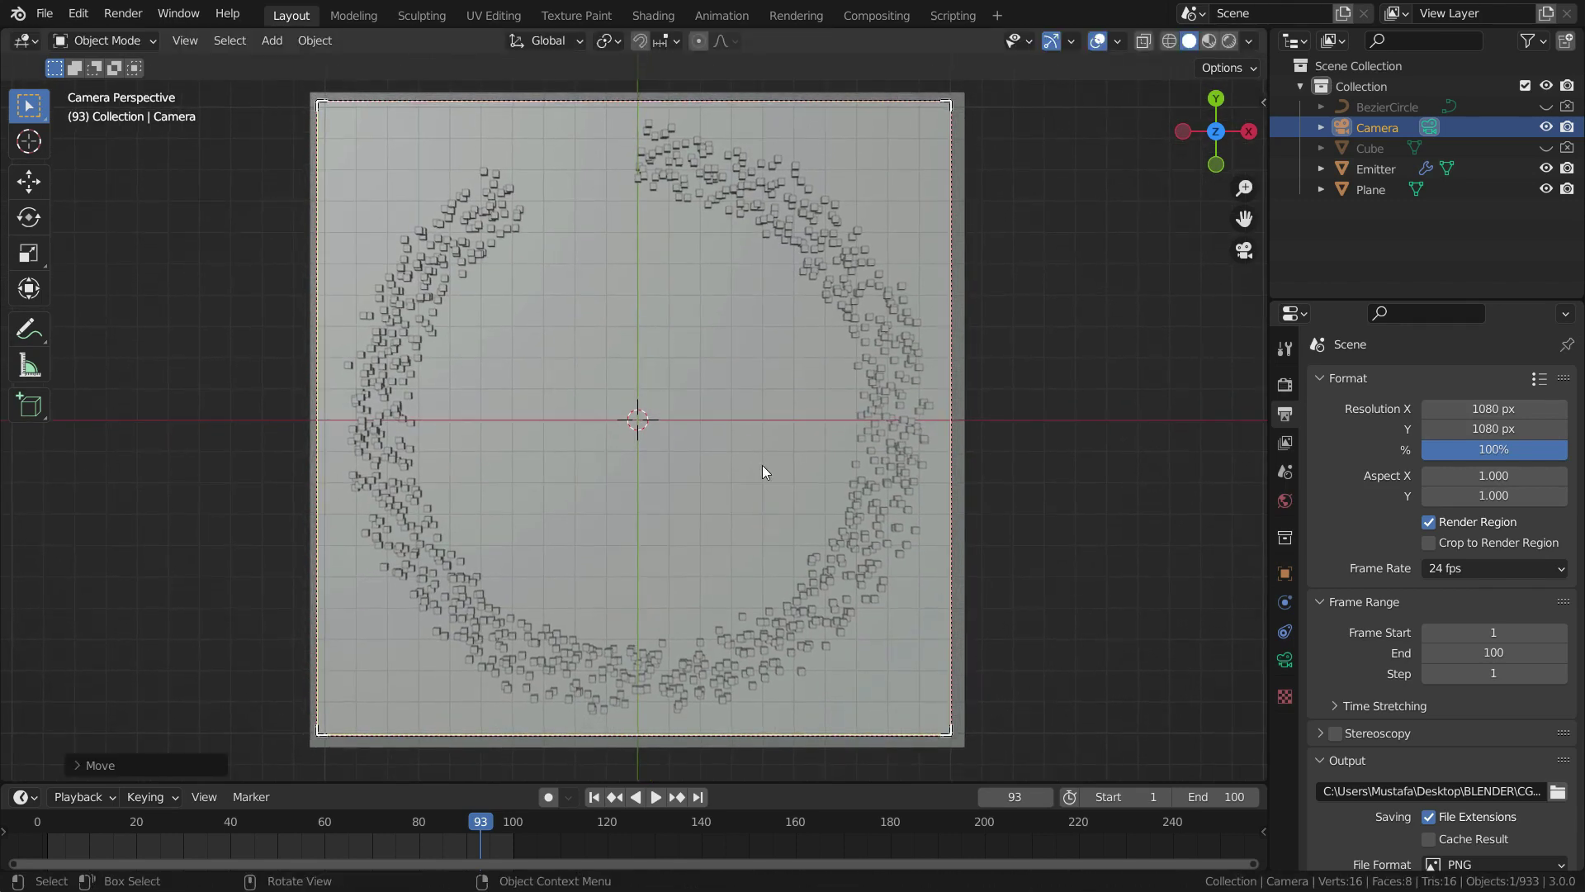
pyautogui.press('g')
pyautogui.press('z')
pyautogui.press('z')
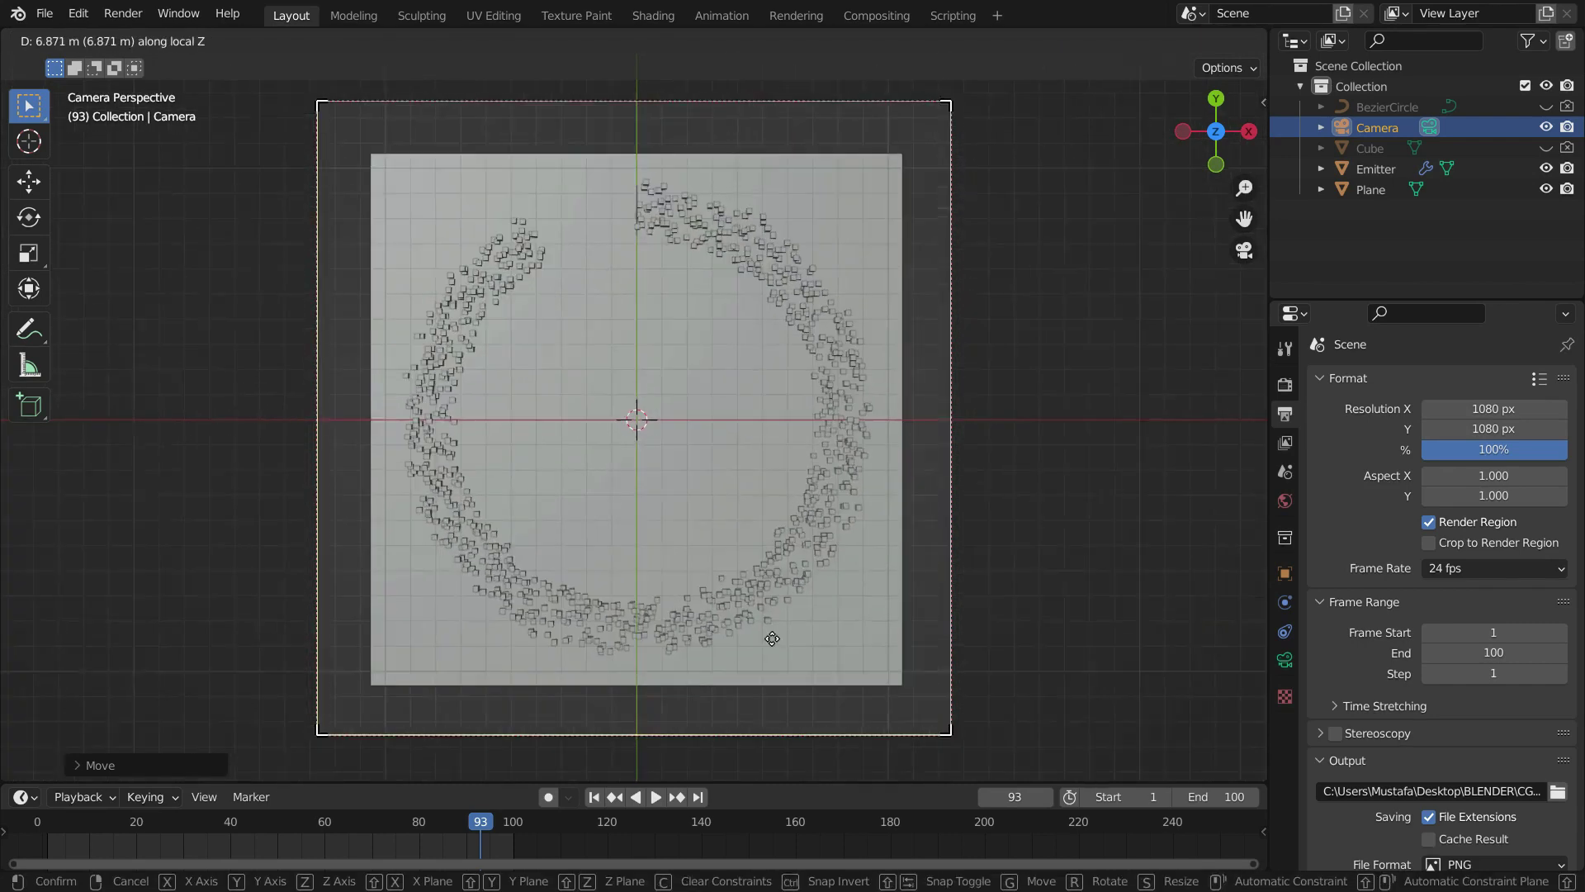
pyautogui.click(722, 488)
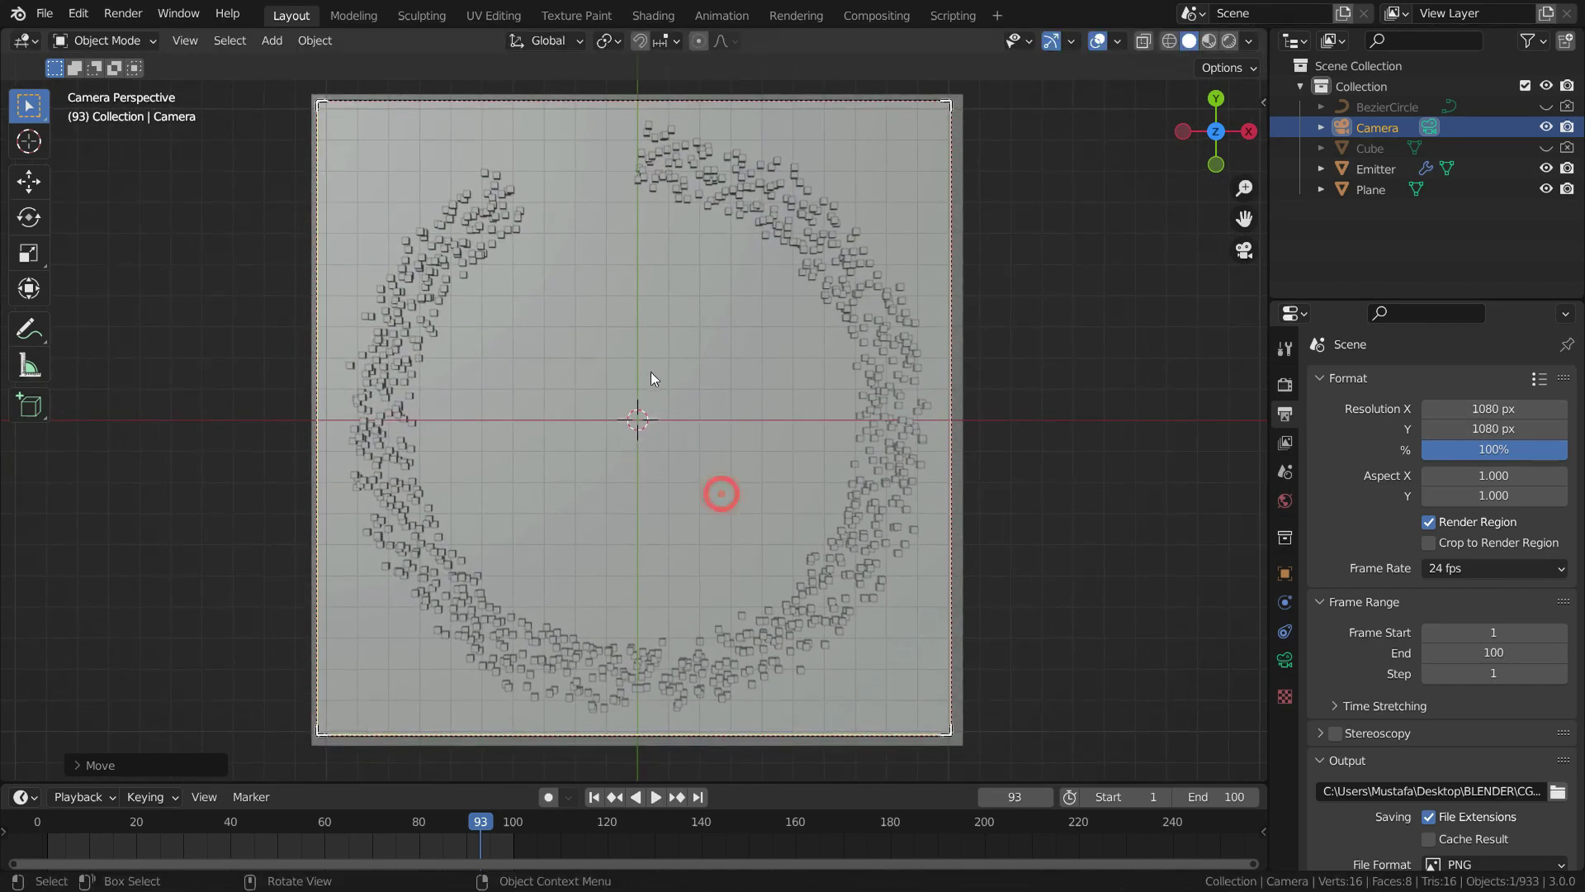
# Step: Set the output folder to the Desktop and the file format to AVI JPEG
pyautogui.scroll(-5, 1503, 605)
pyautogui.click(1558, 607)
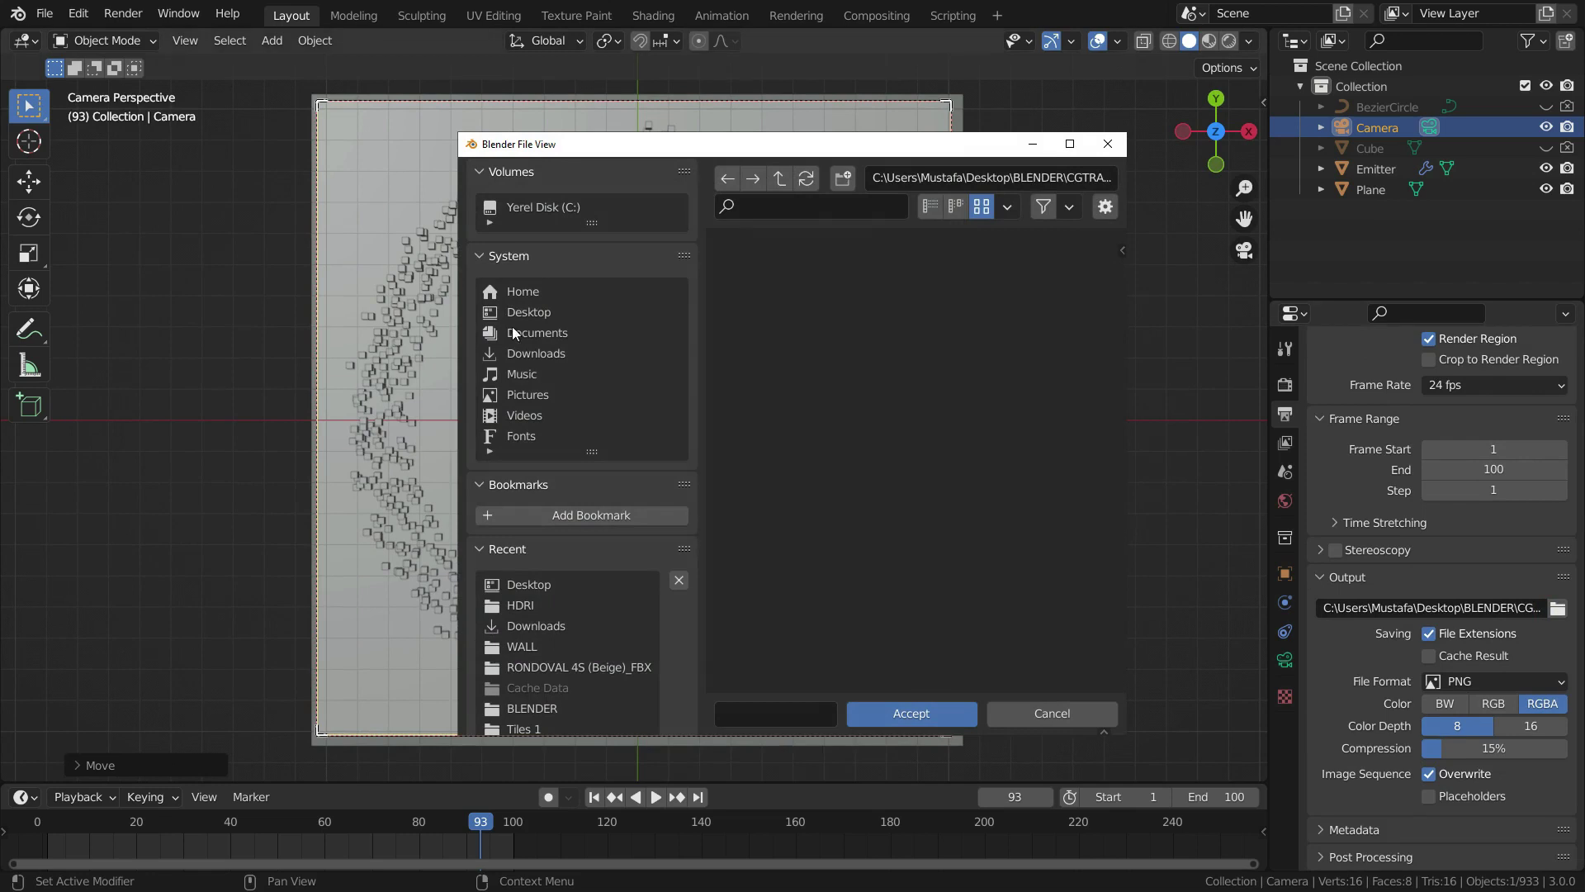
pyautogui.click(911, 713)
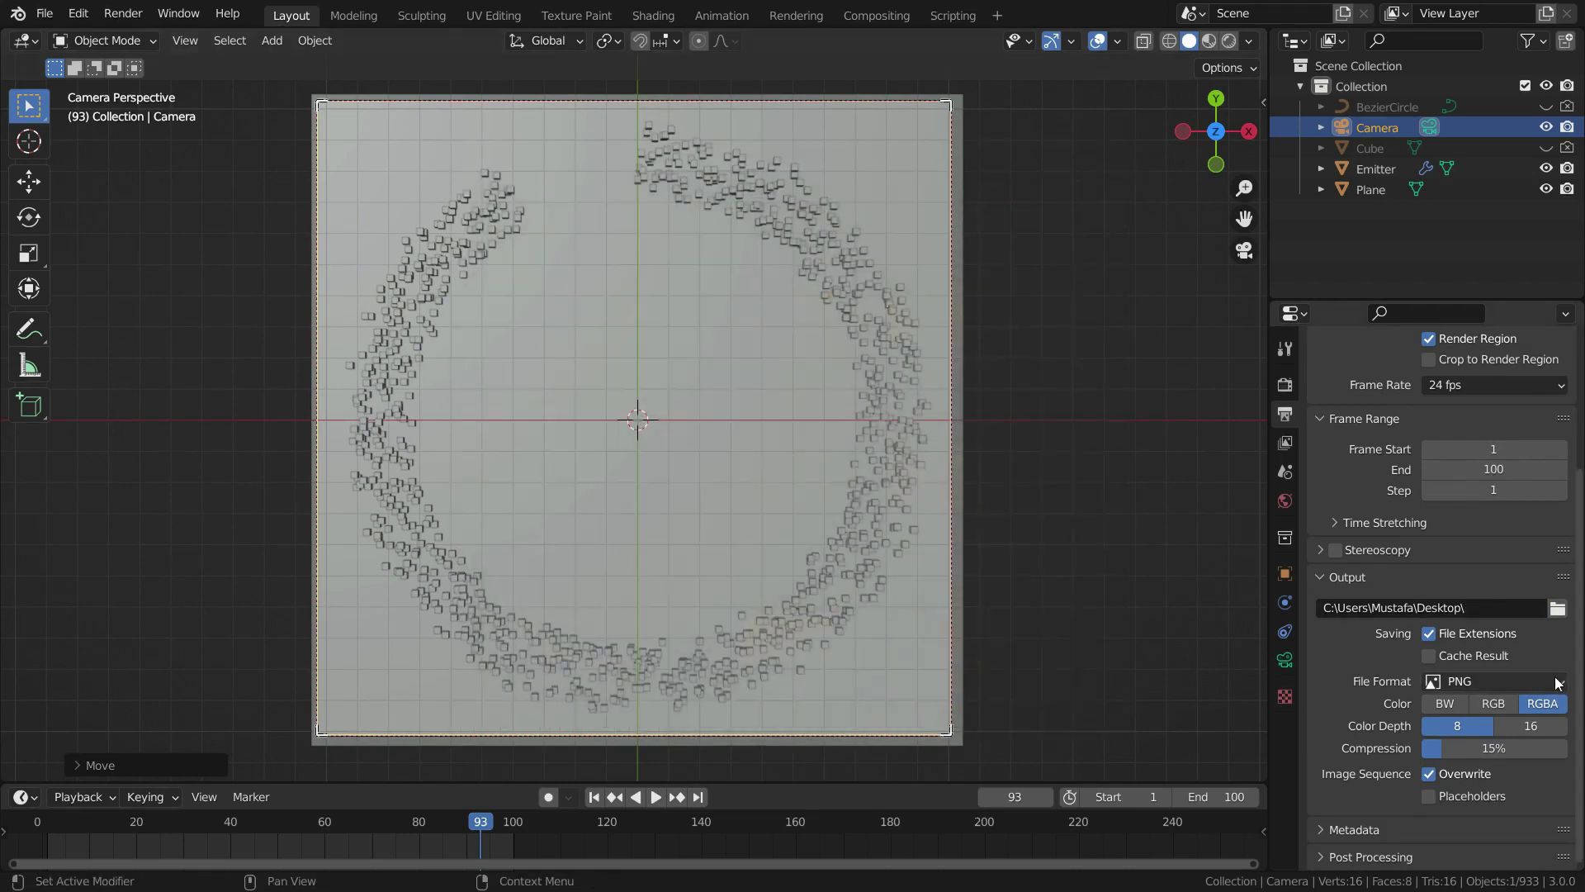
pyautogui.click(1515, 682)
pyautogui.click(1493, 743)
# Step: Set the render Max Samples to 64
pyautogui.scroll(2, 1497, 738)
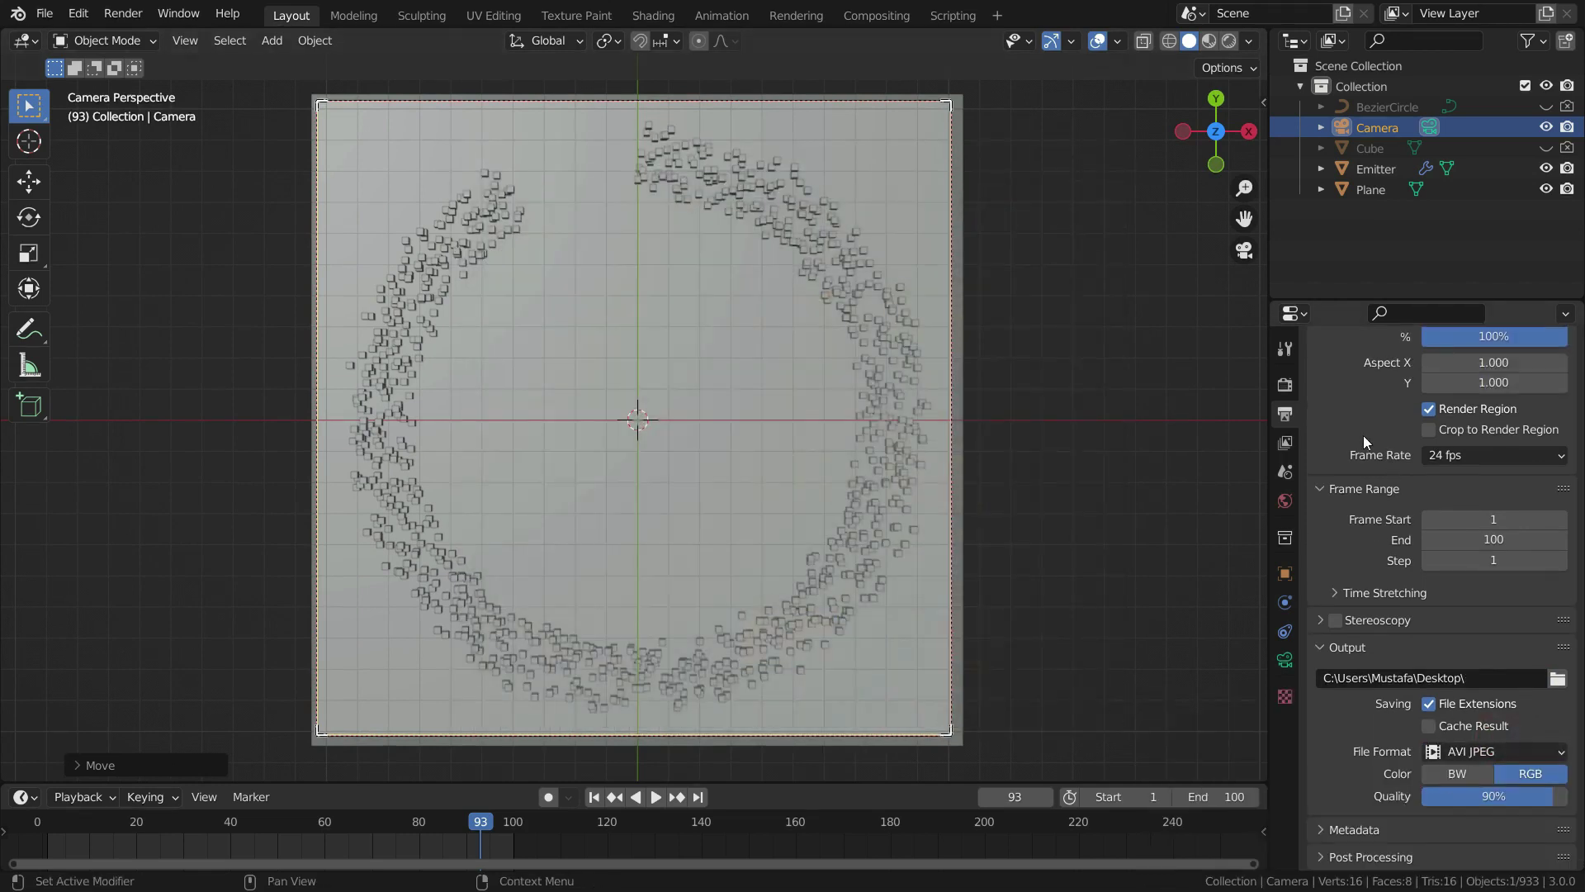
pyautogui.click(1285, 386)
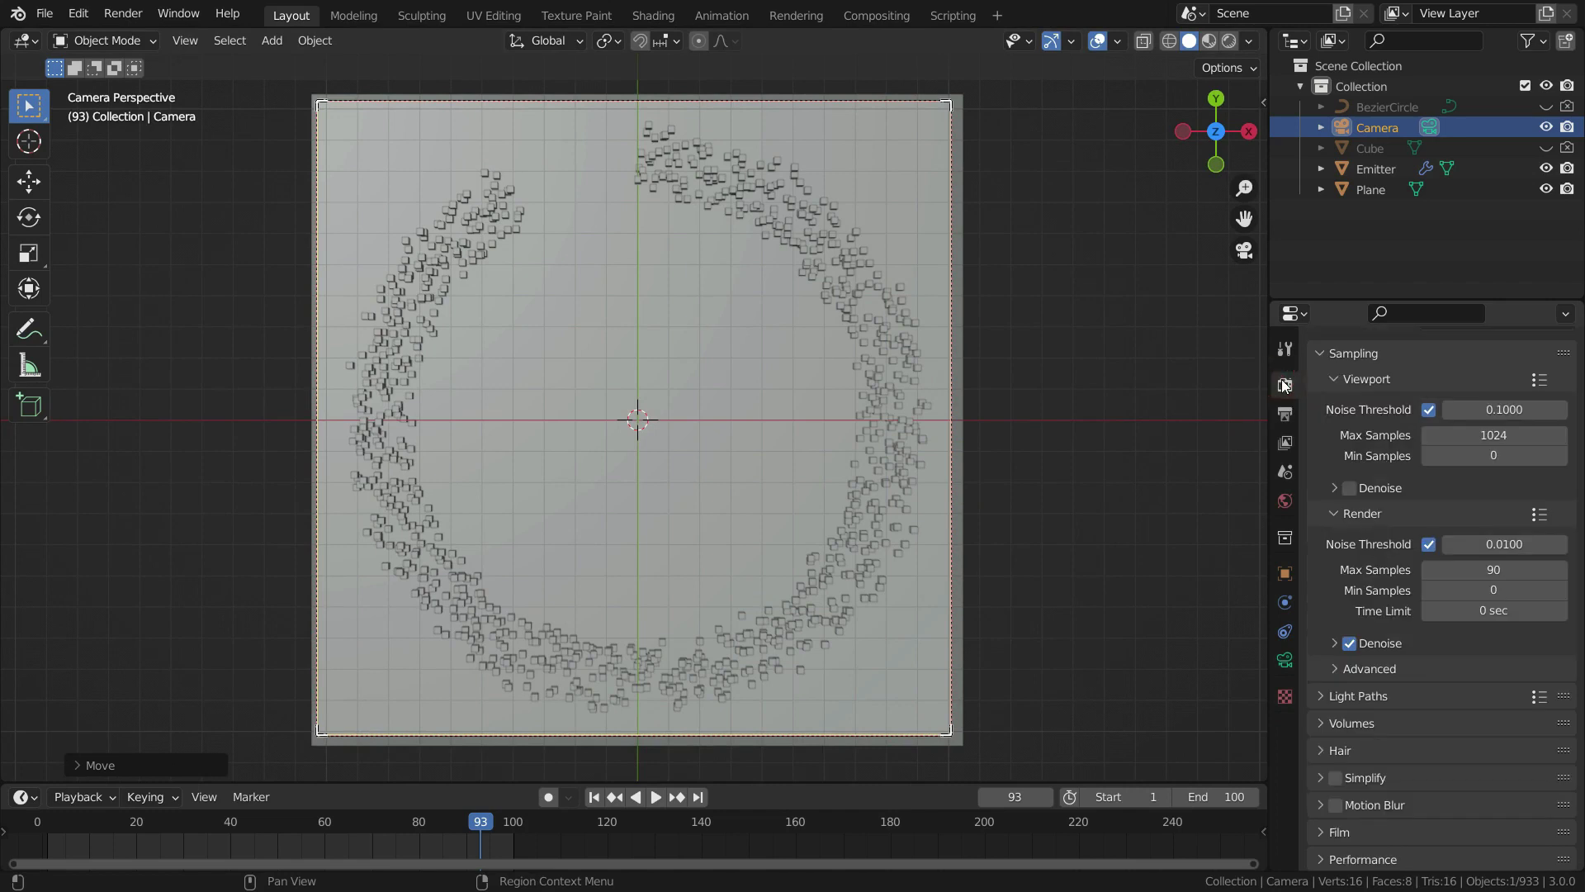
pyautogui.click(1493, 570)
pyautogui.press('Return')
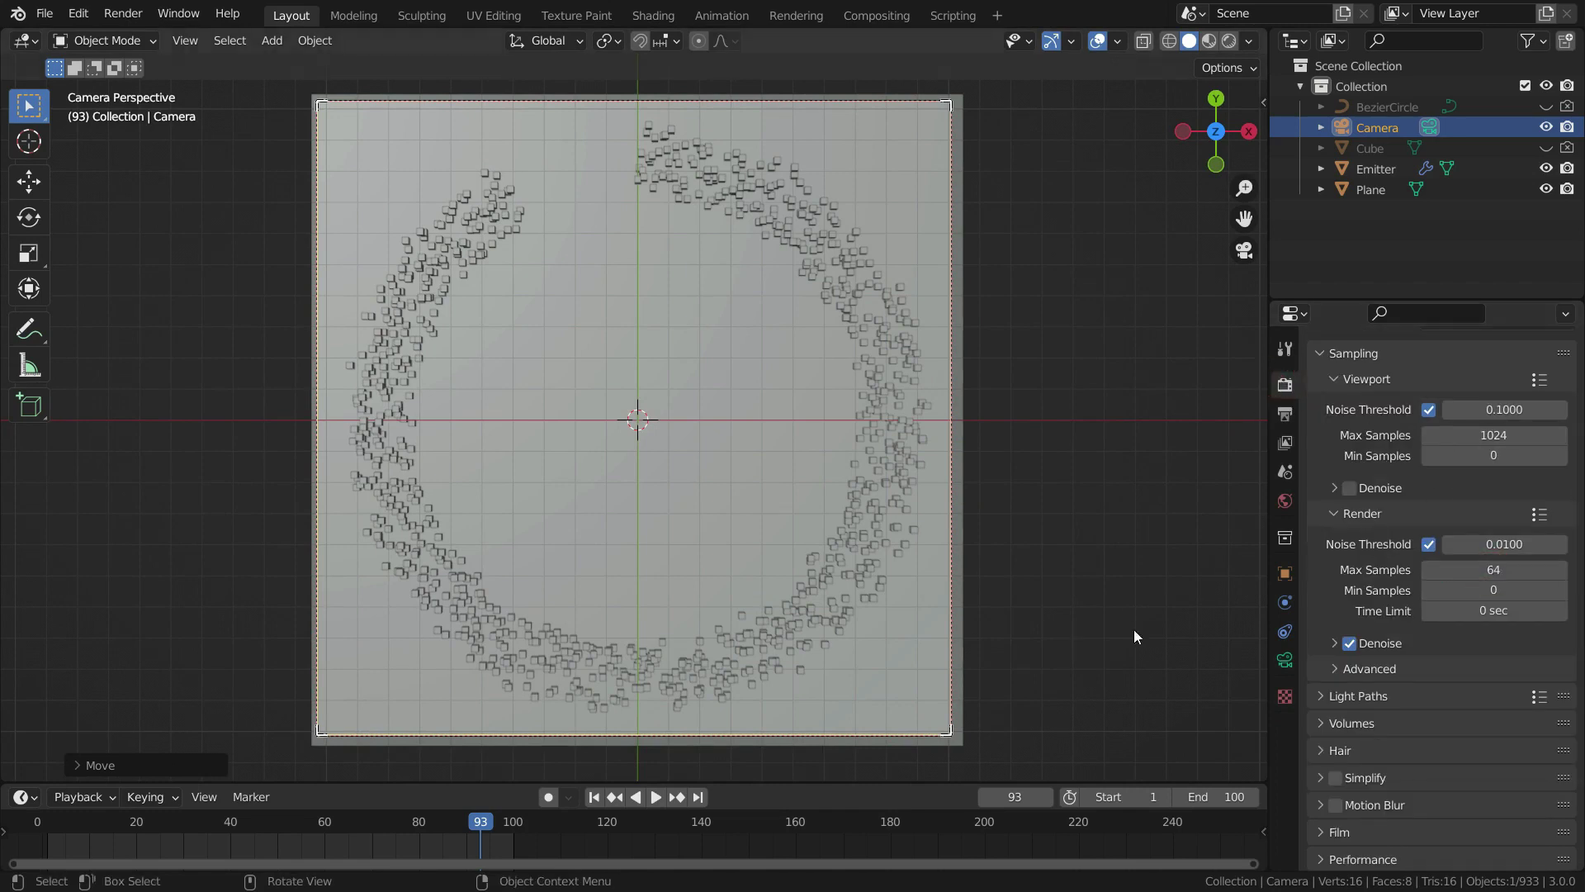
# Step: Render the whole animation via Render > Render Animation
pyautogui.click(124, 13)
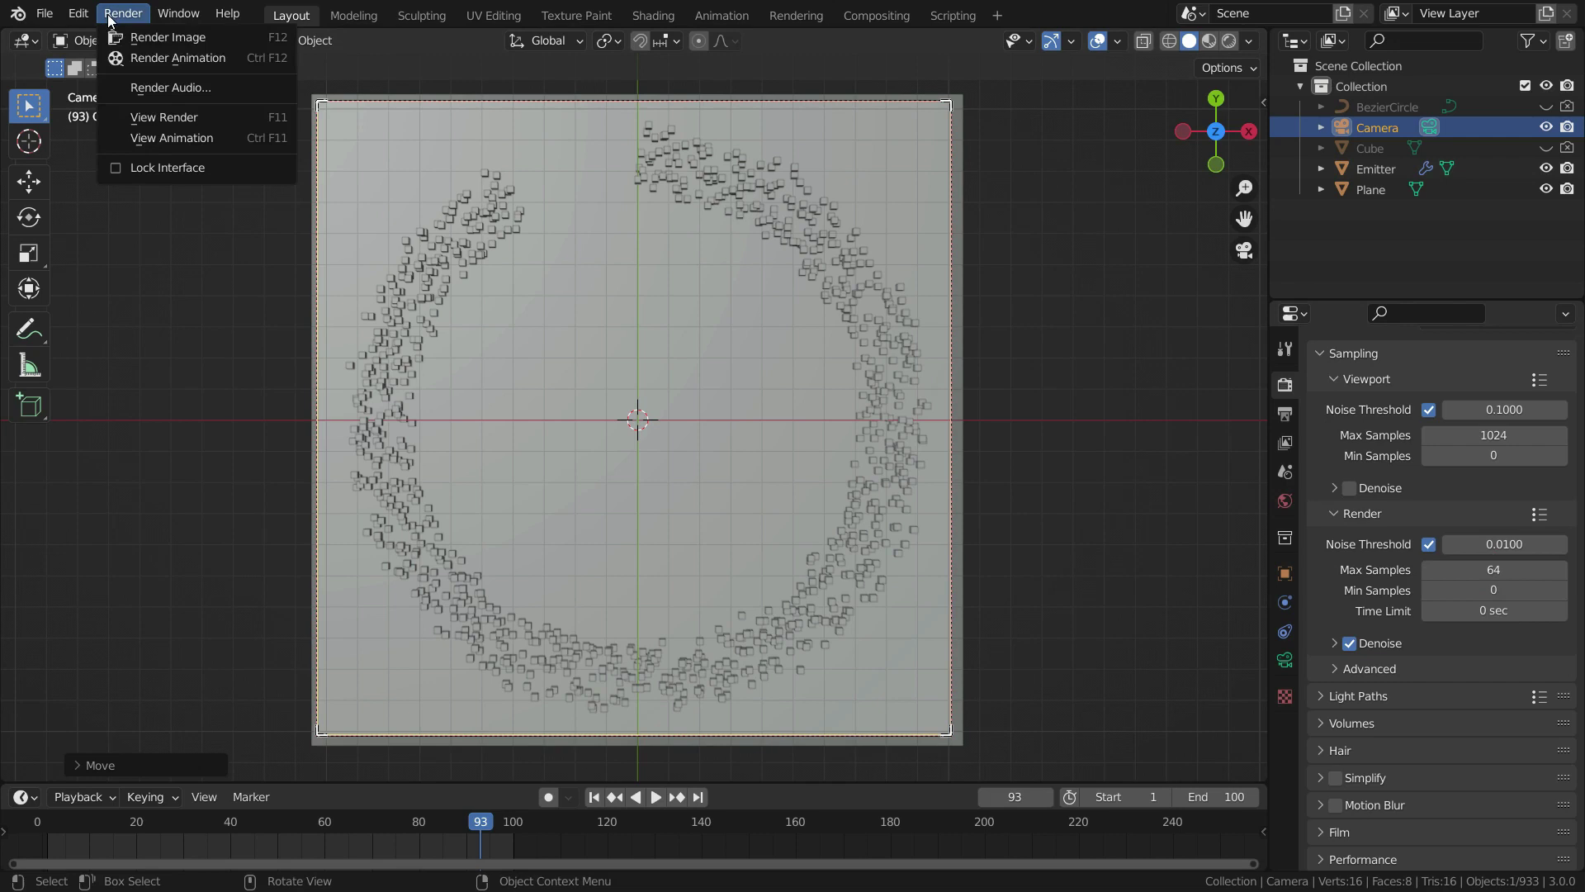
pyautogui.click(146, 56)
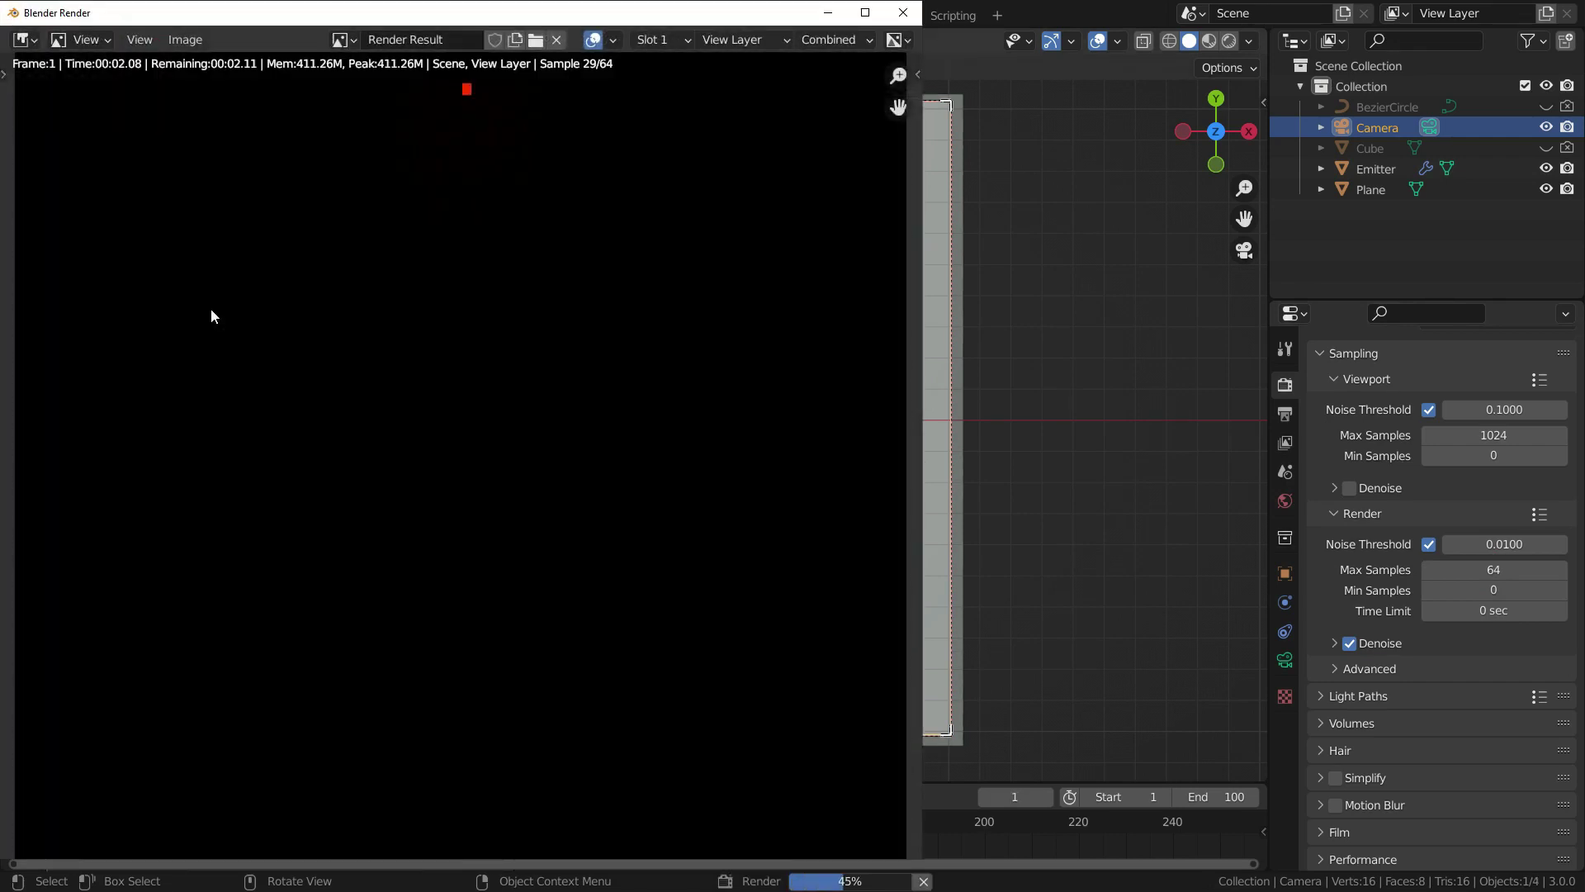